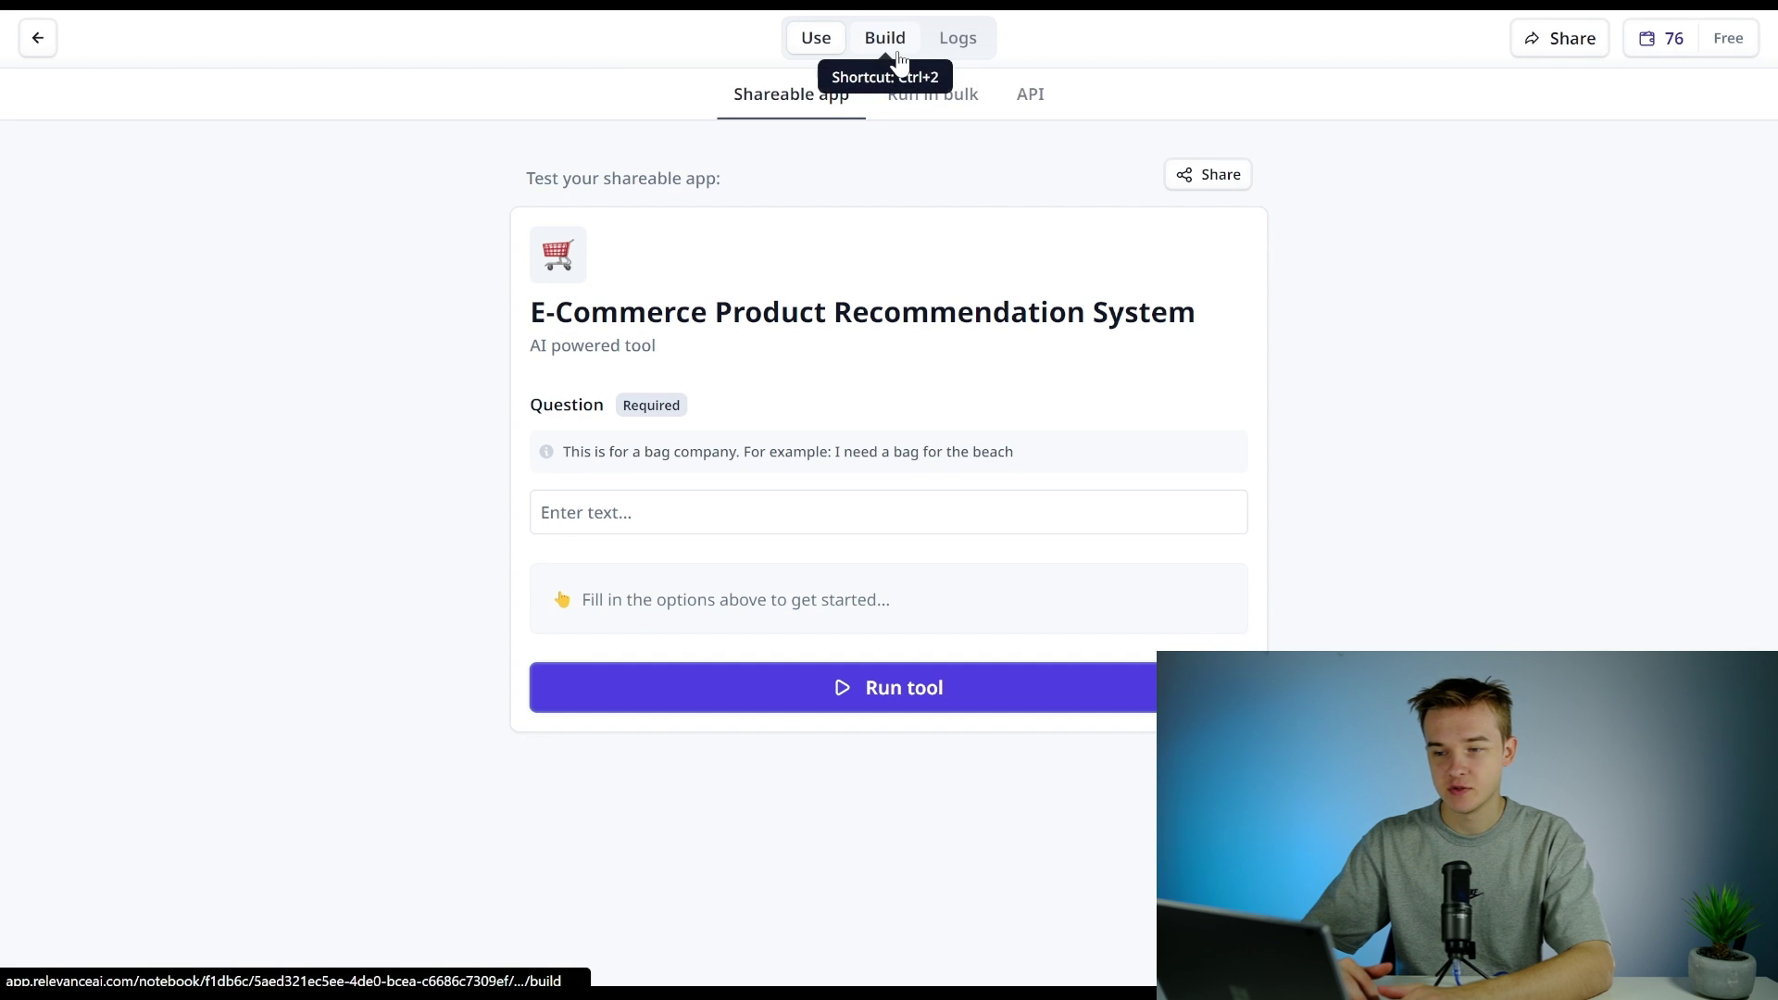
Step: In the tool's Build view, expand the LLM step's Prompt to show its full Airtable-formula instructions
left_click(897, 59)
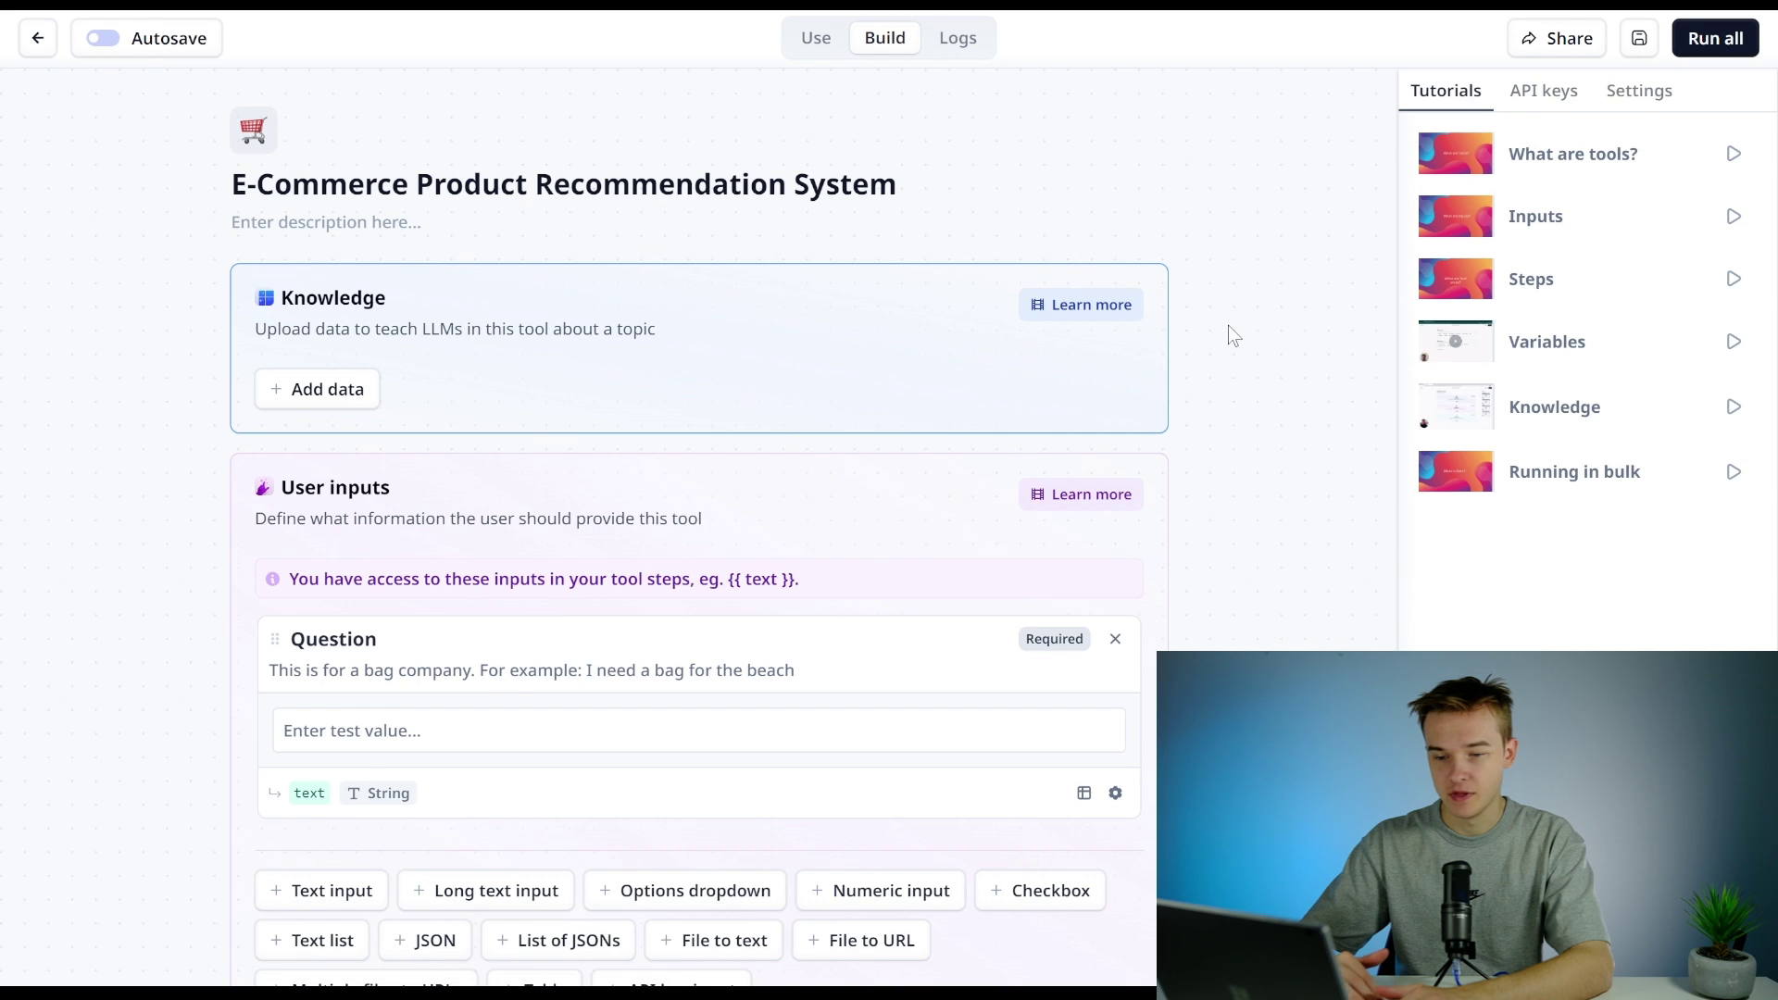
scroll(1228, 325, "down", 4)
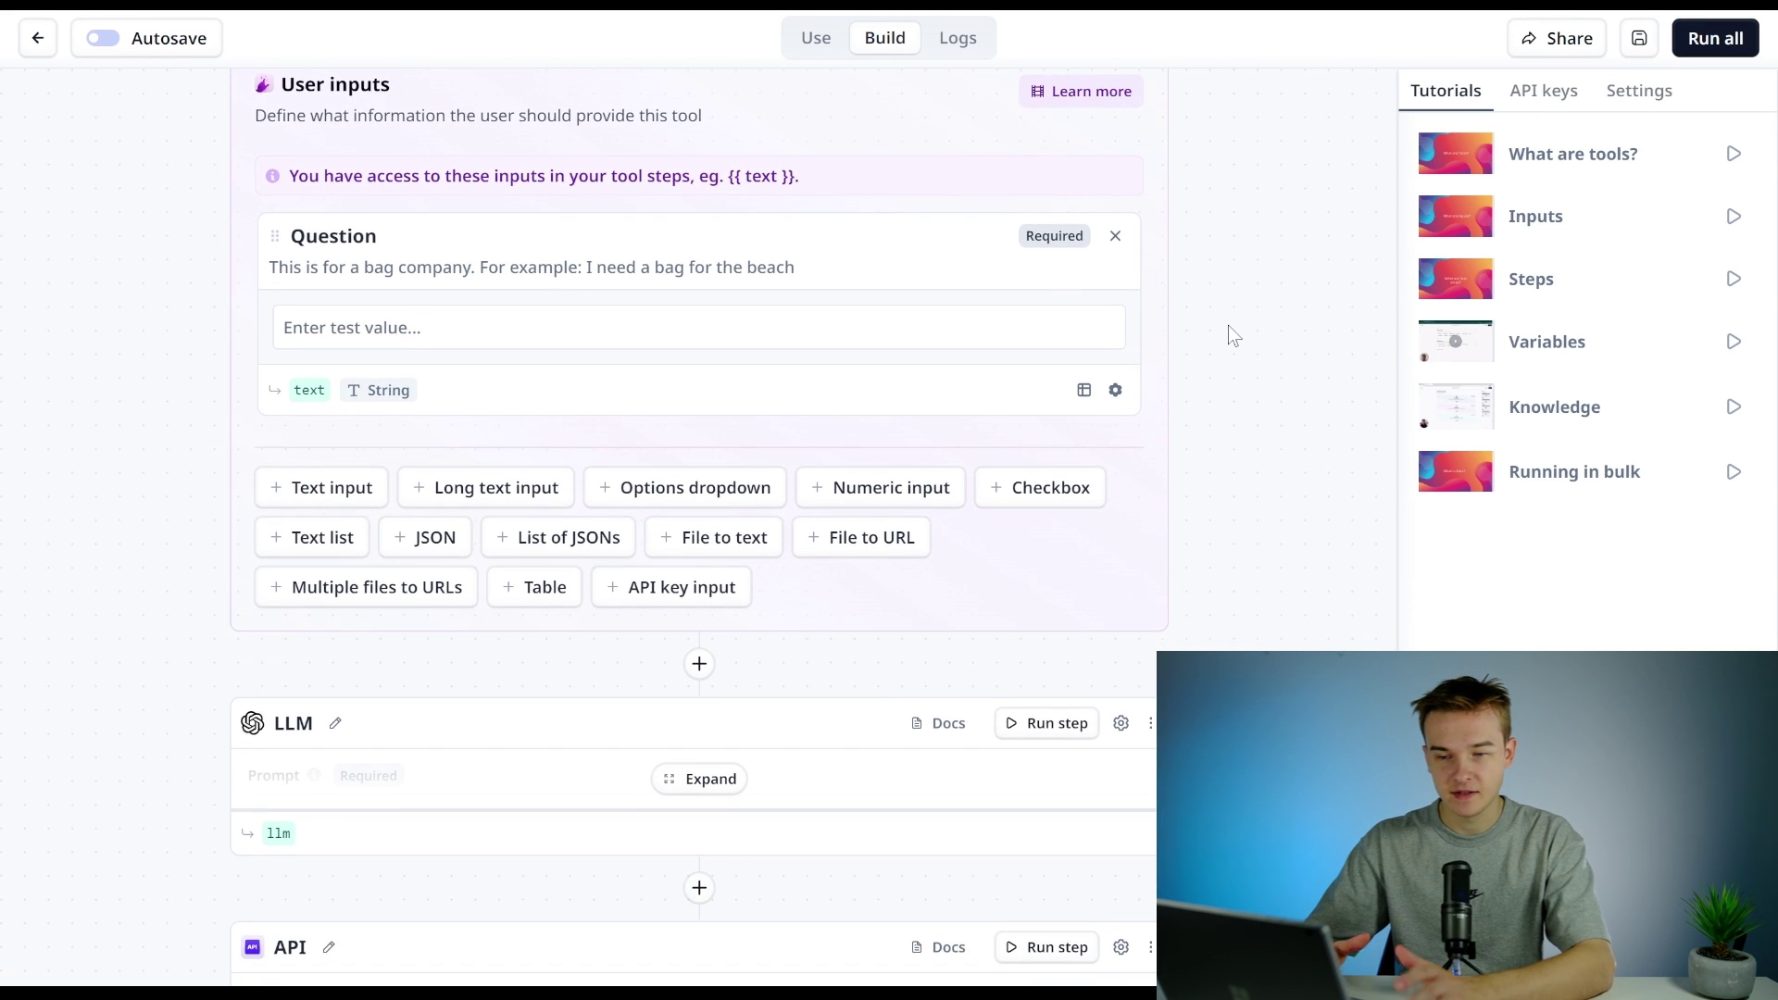
scroll(1228, 325, "up", 4)
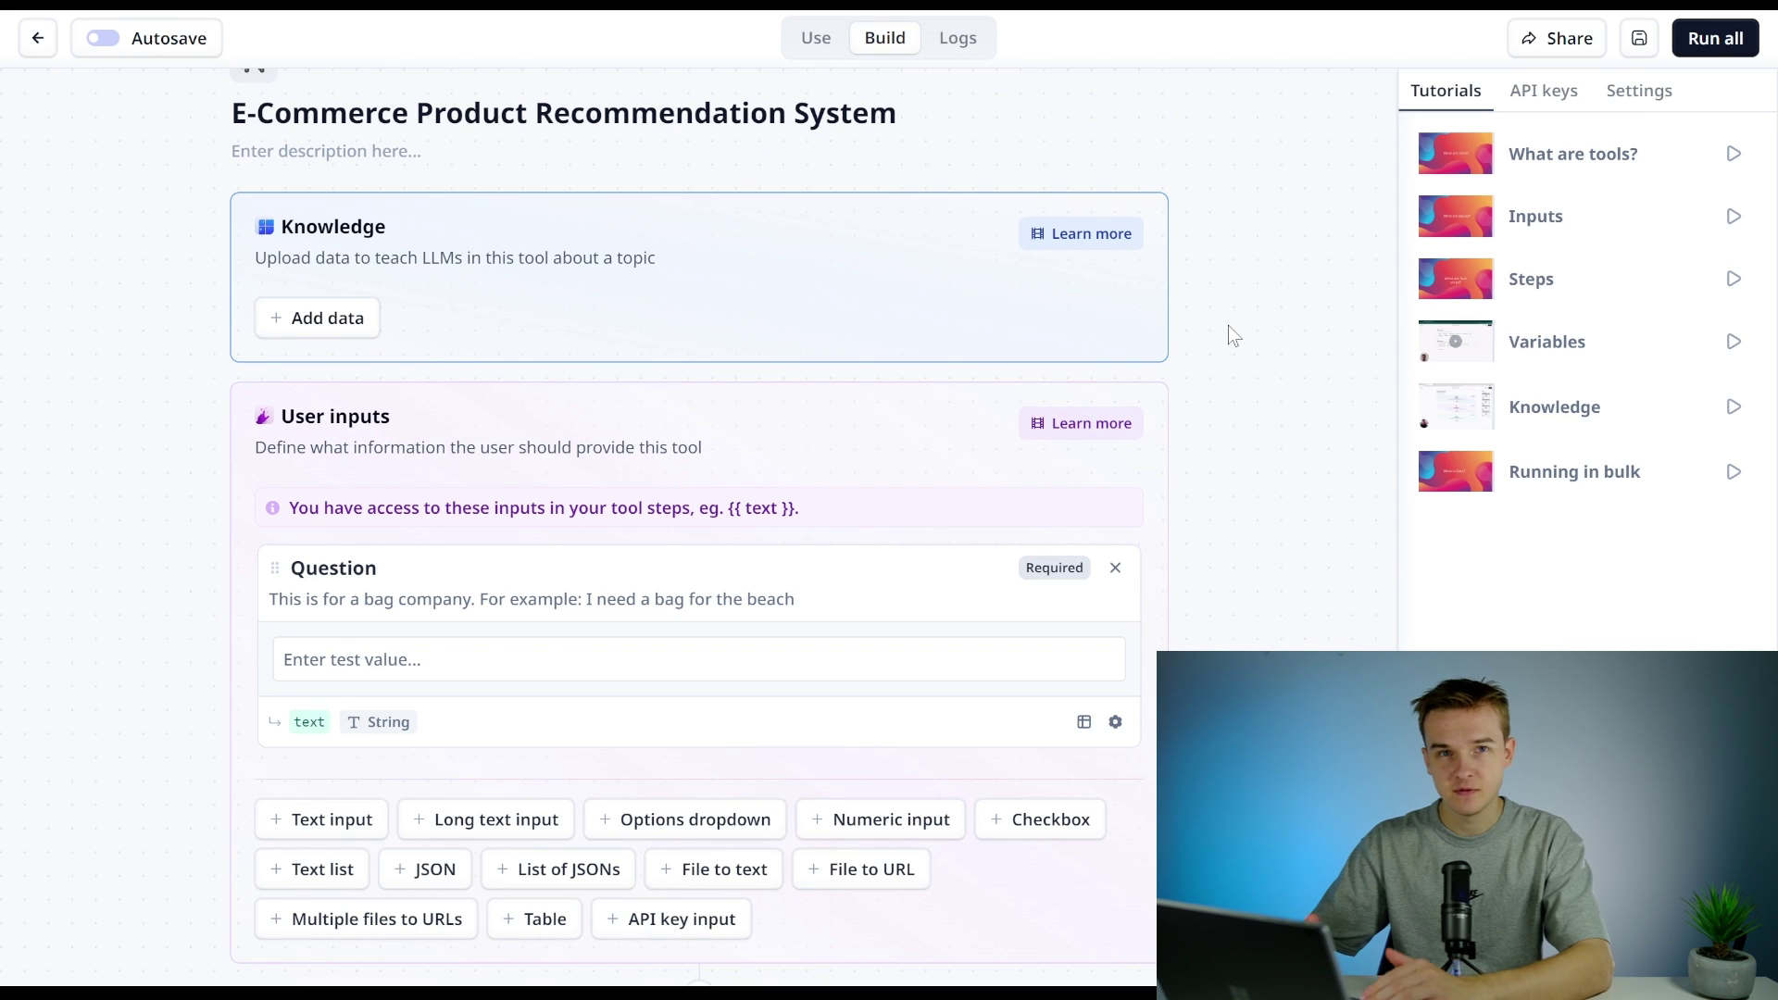
scroll(1228, 325, "up", 1)
scroll(1228, 325, "down", 9)
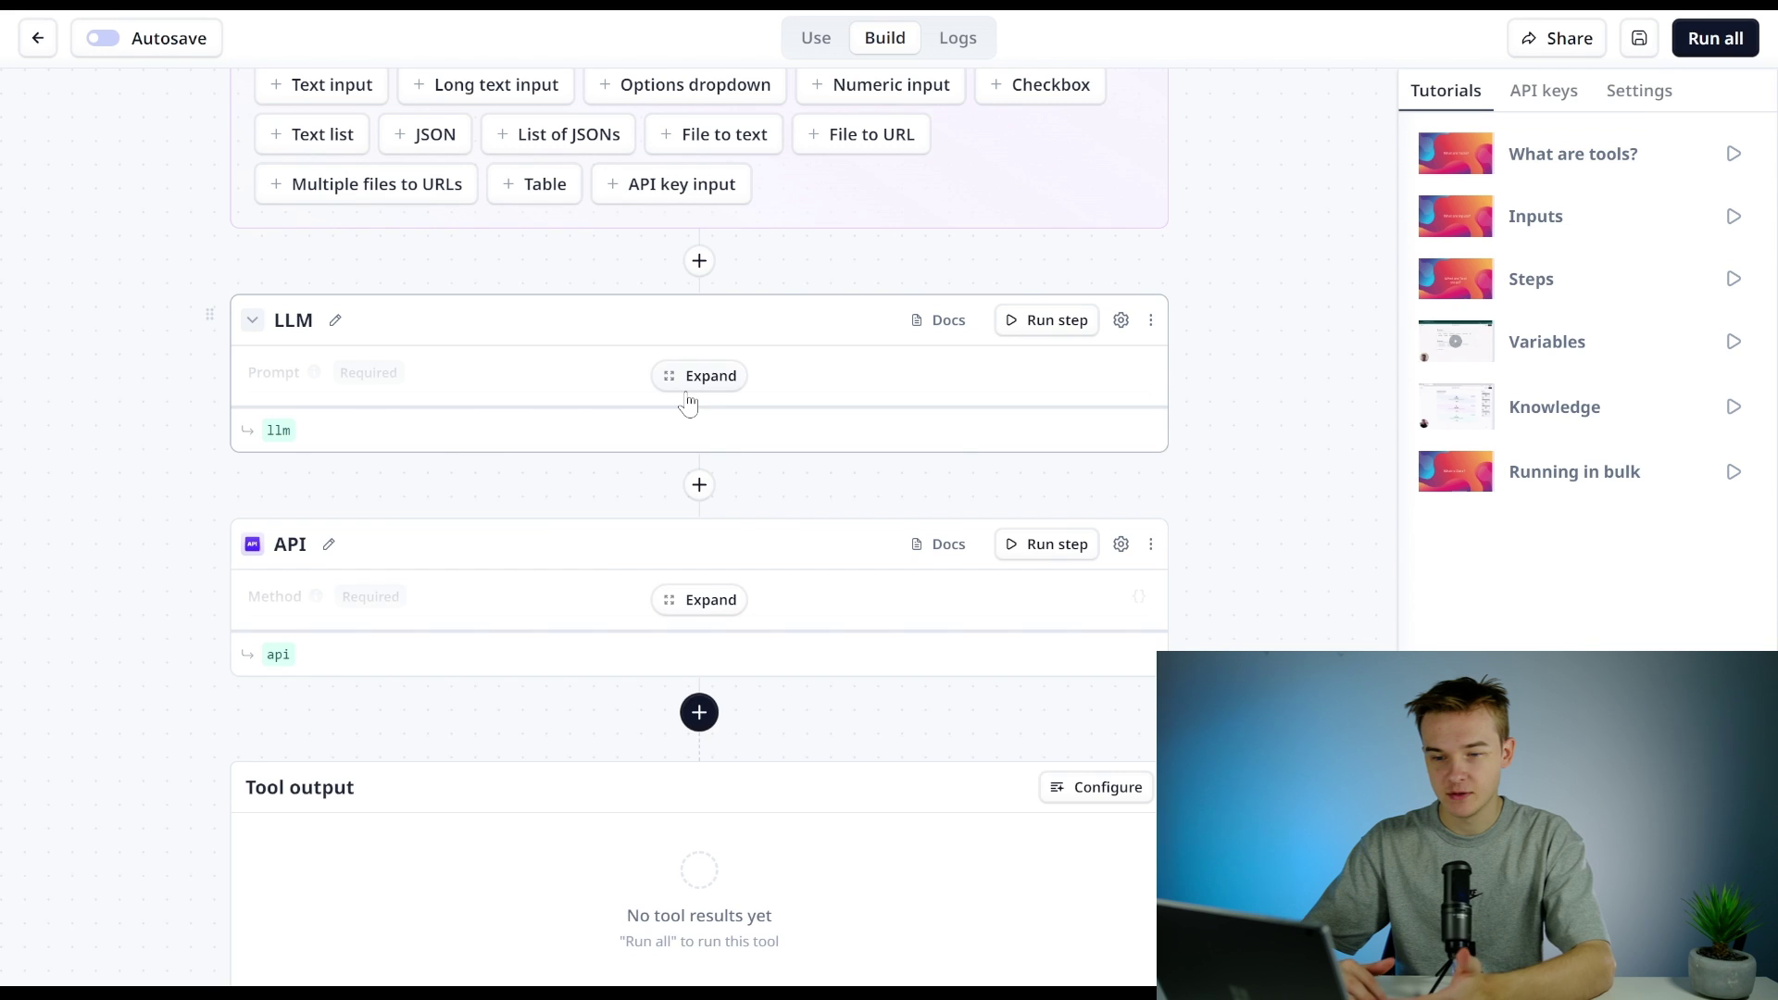
left_click(687, 388)
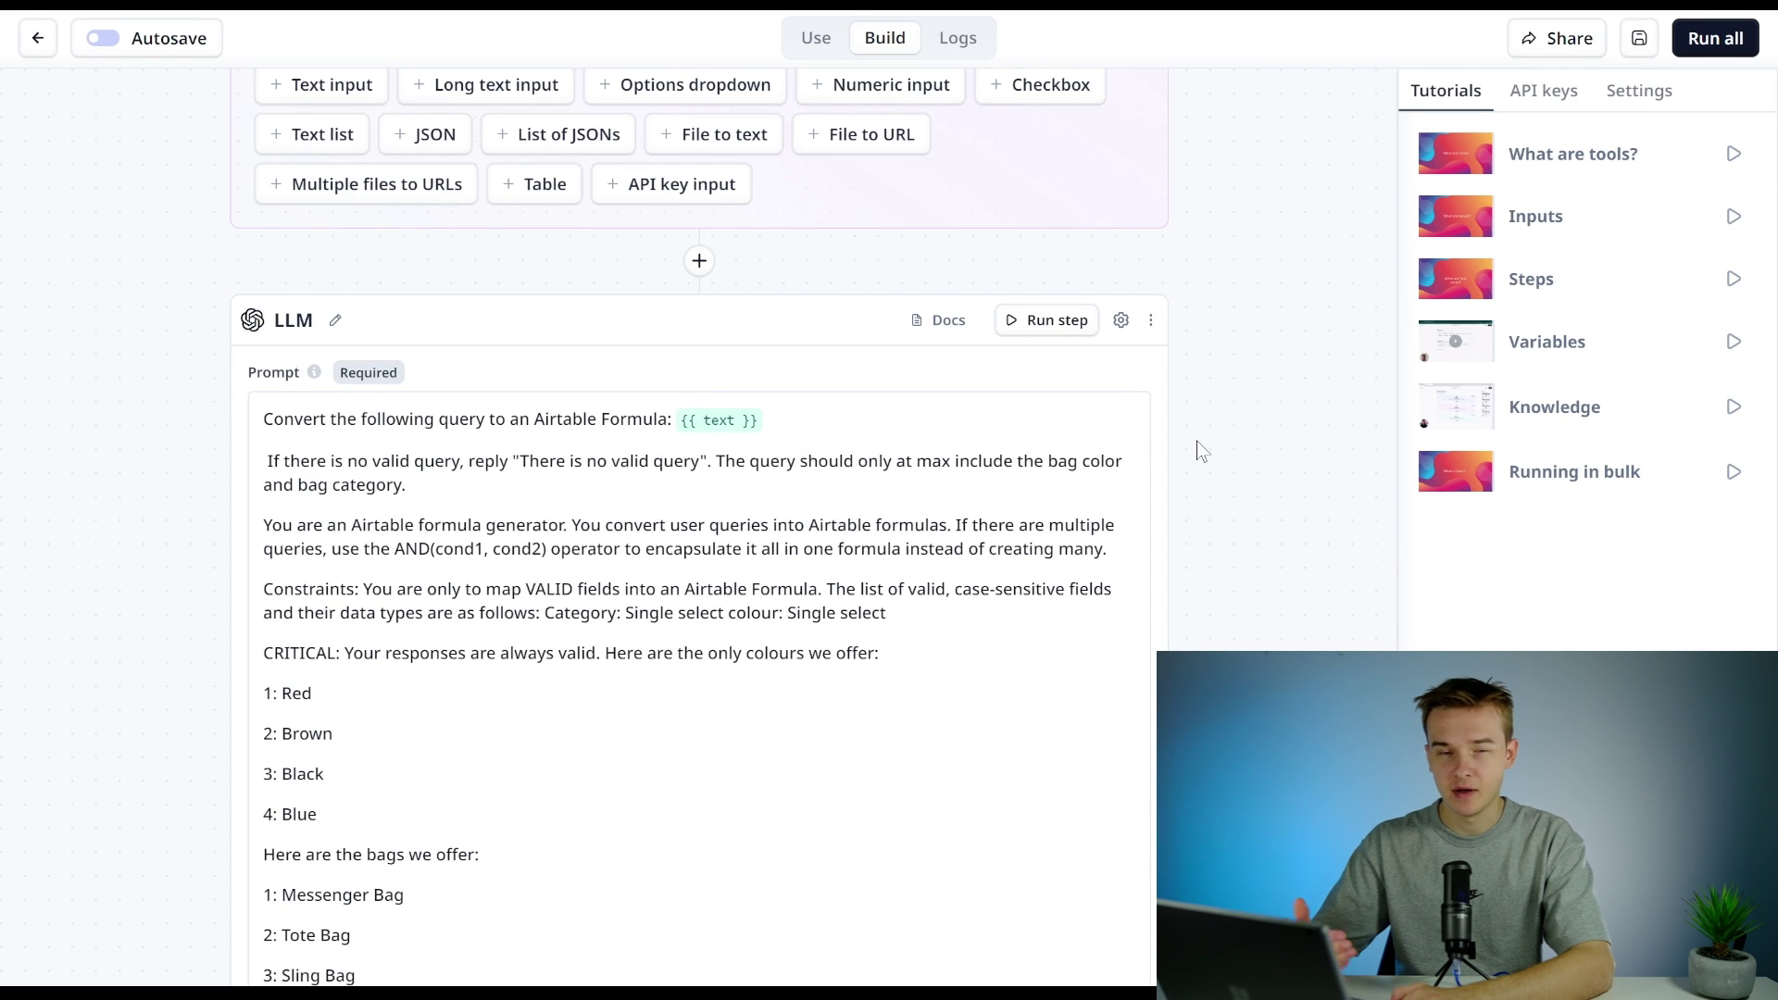
scroll(1197, 441, "down", 3)
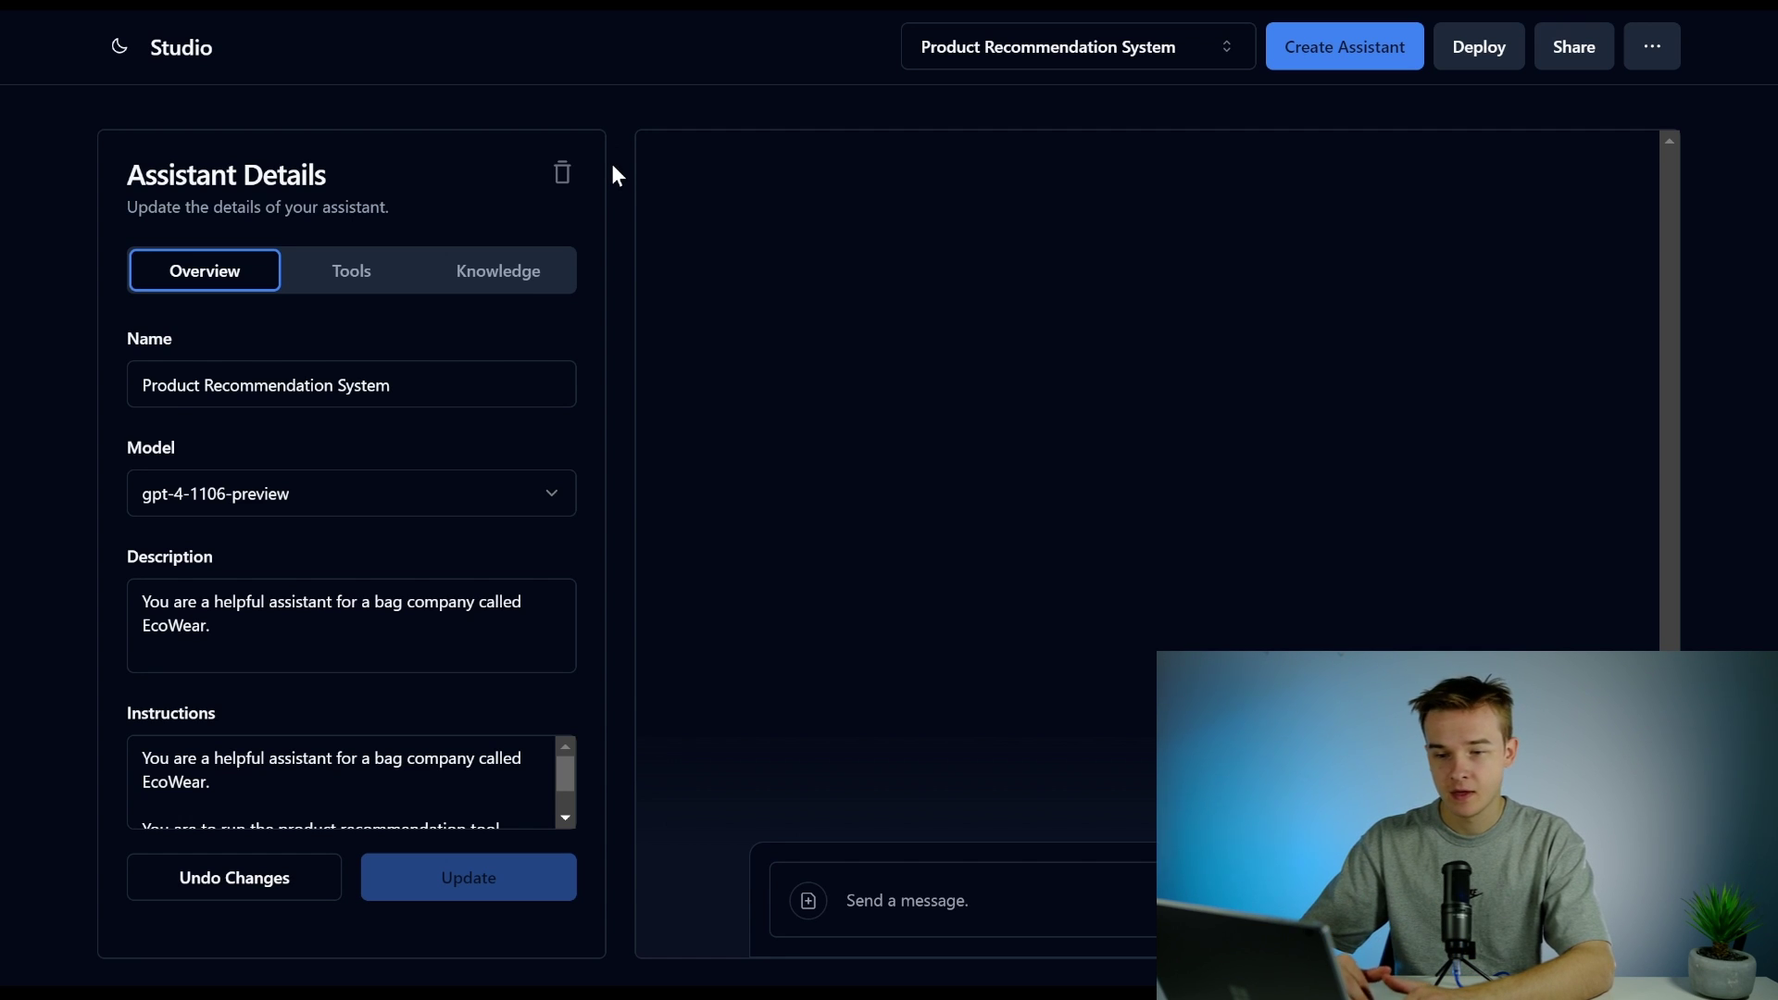
left_click(358, 276)
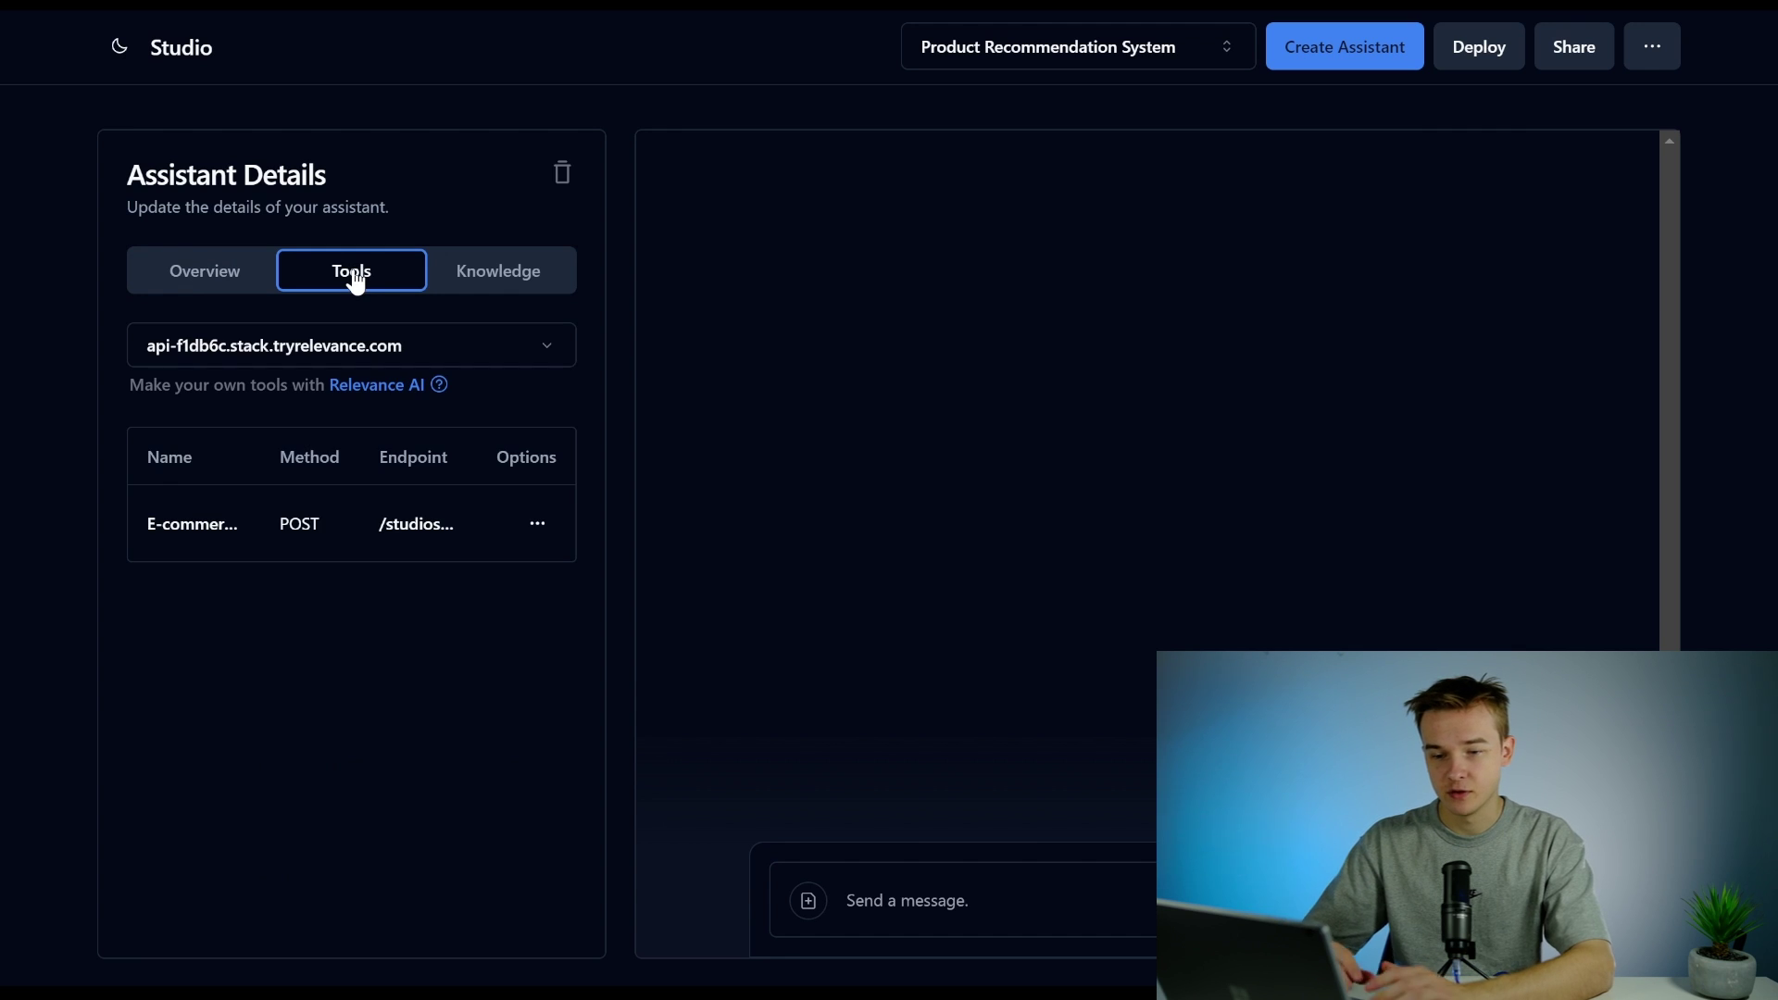
left_click(234, 279)
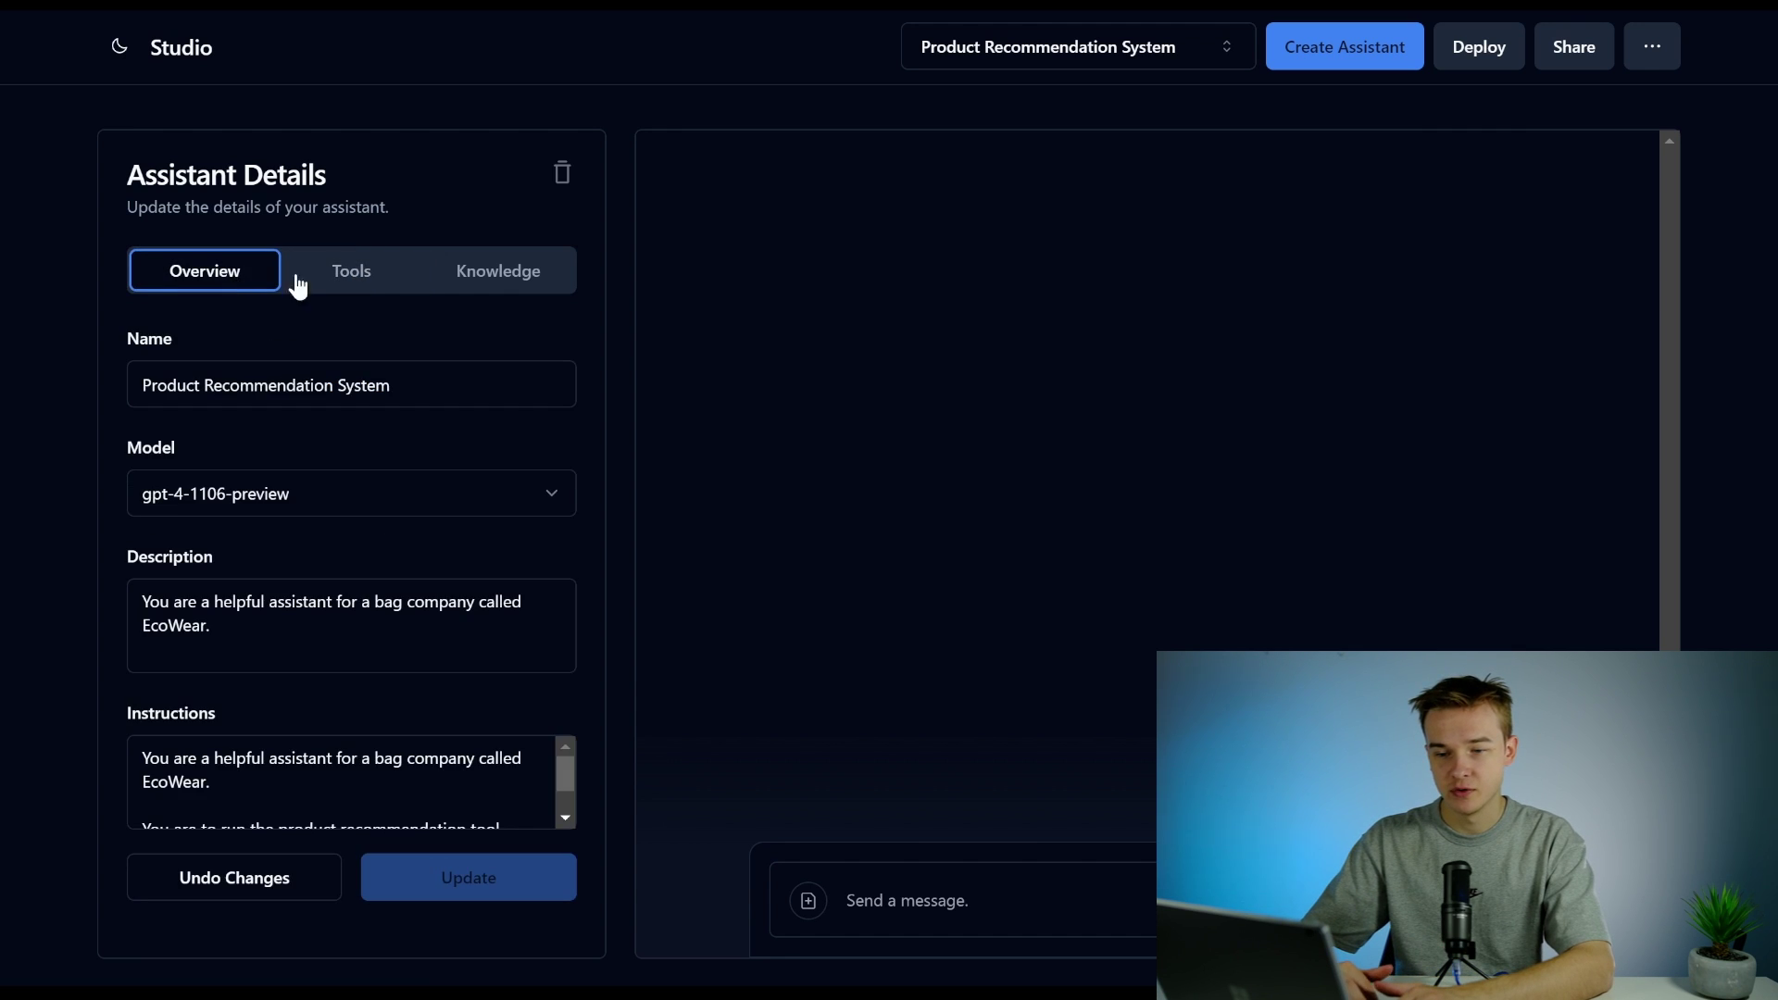
left_click(358, 285)
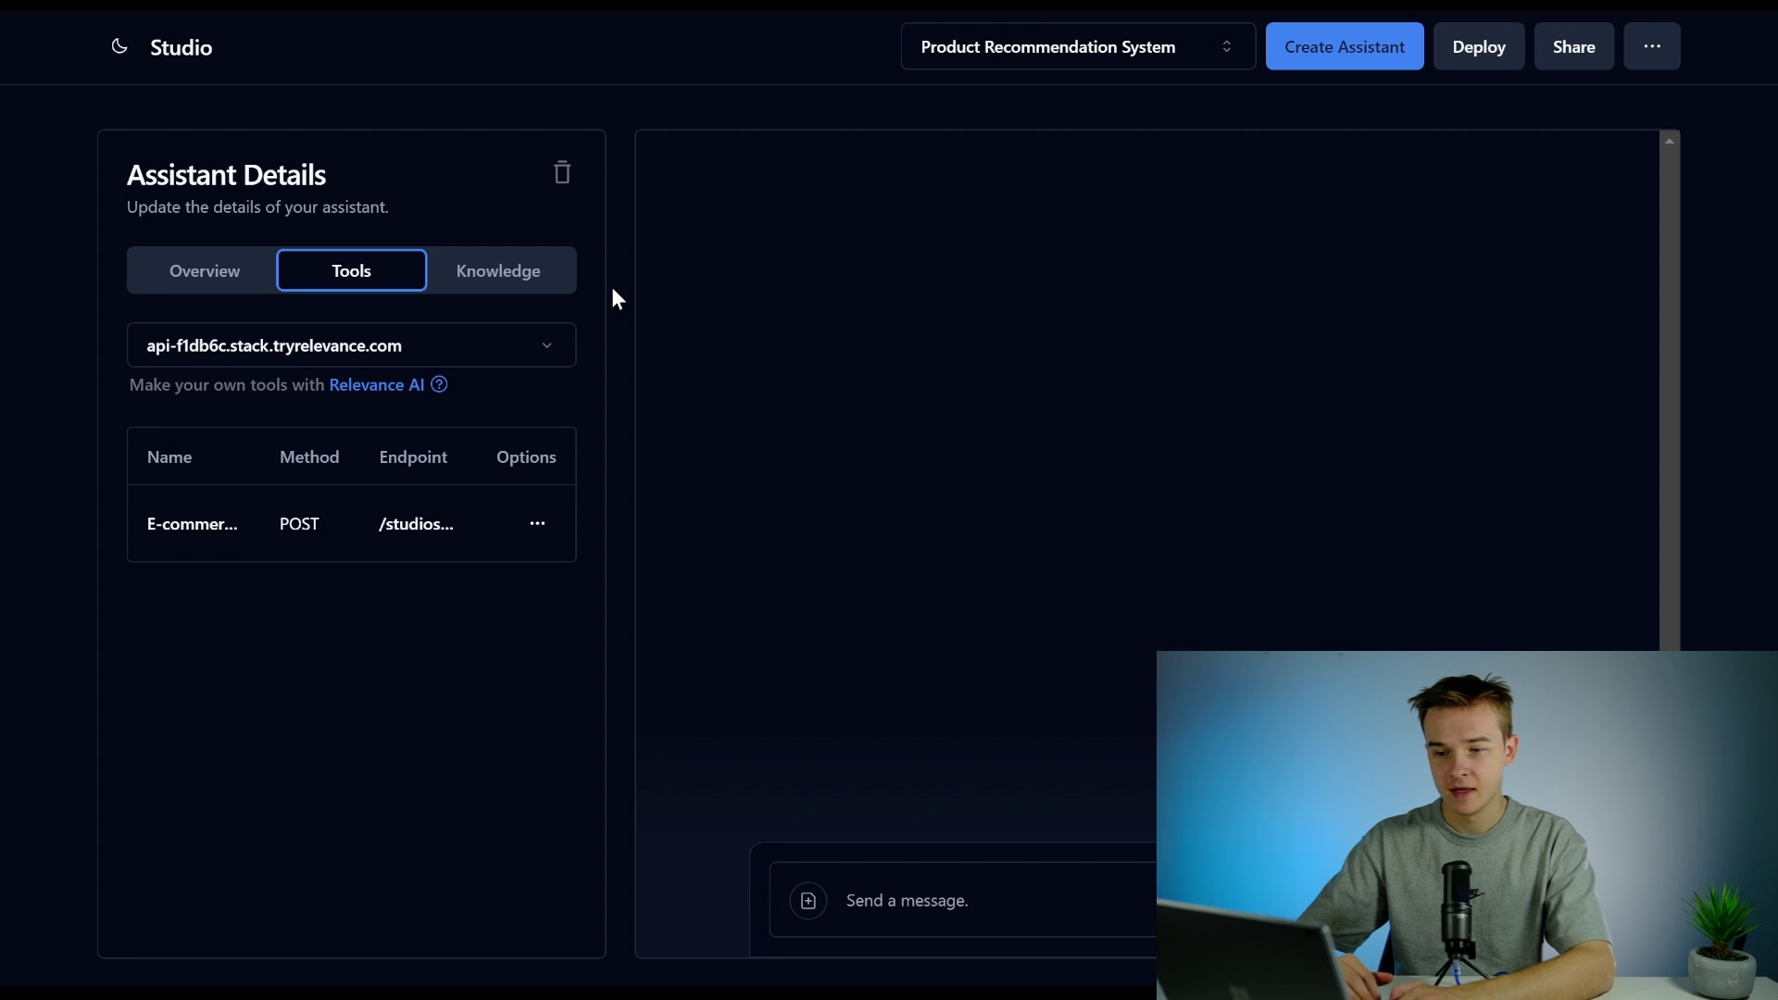
left_click(226, 276)
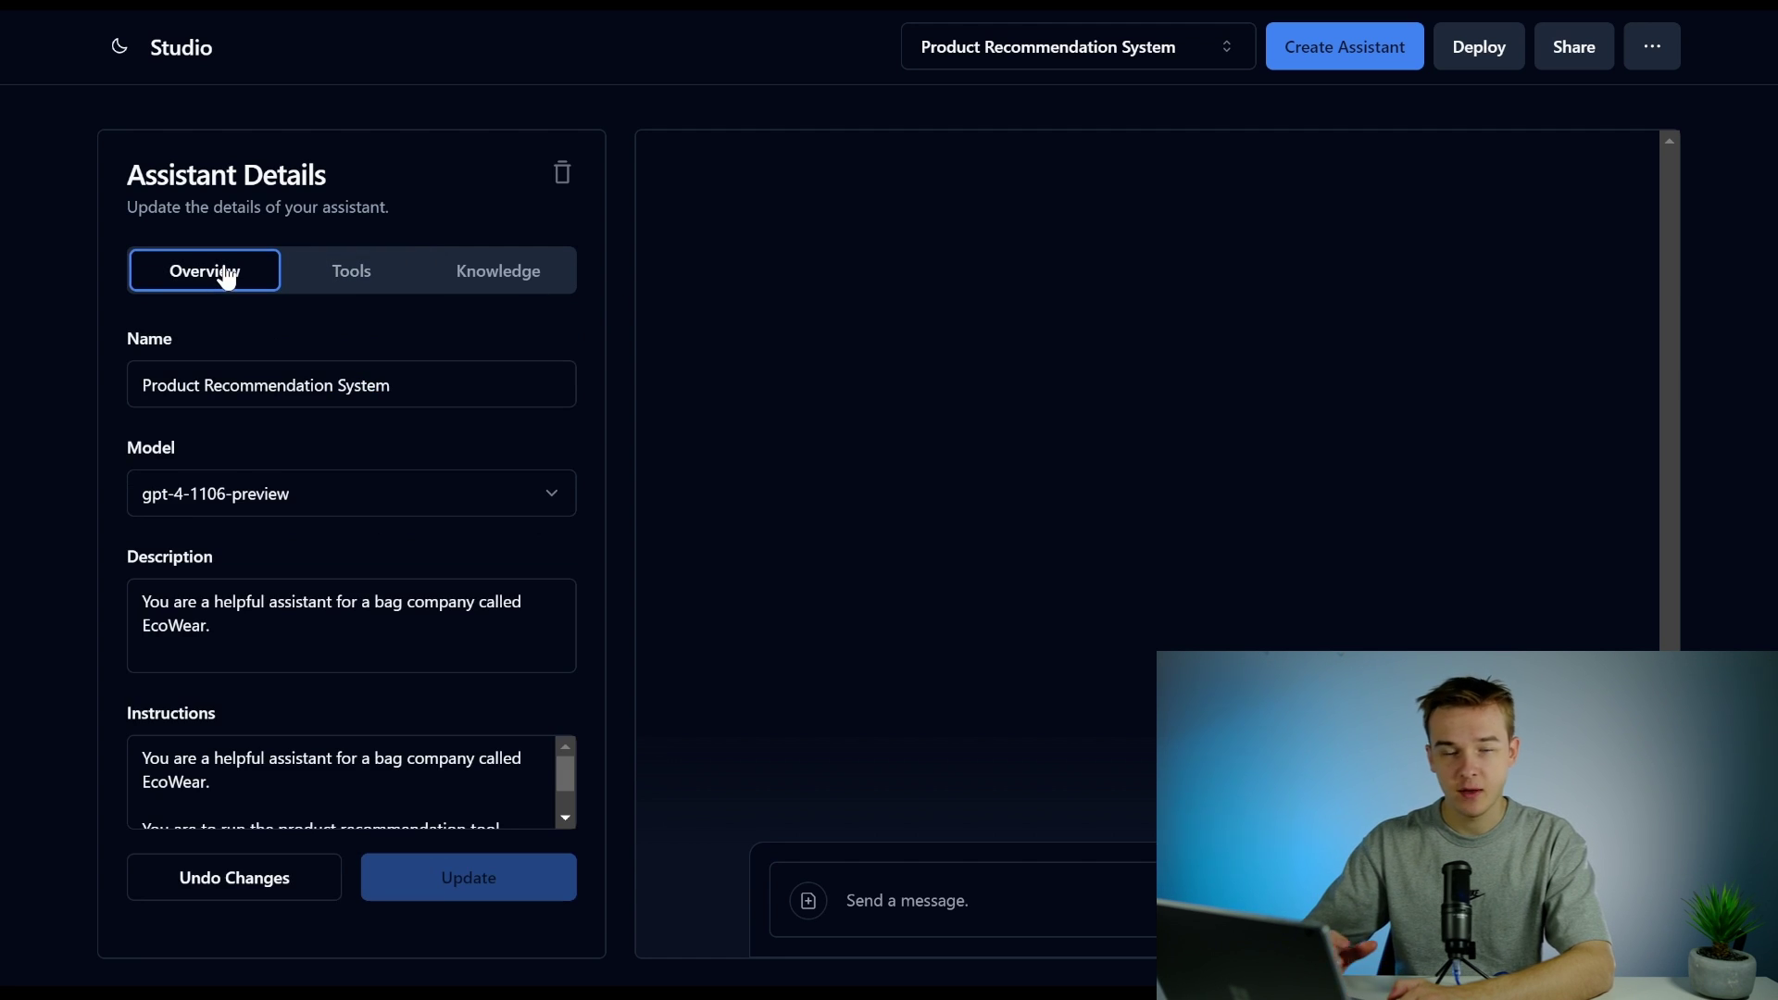
left_click(331, 284)
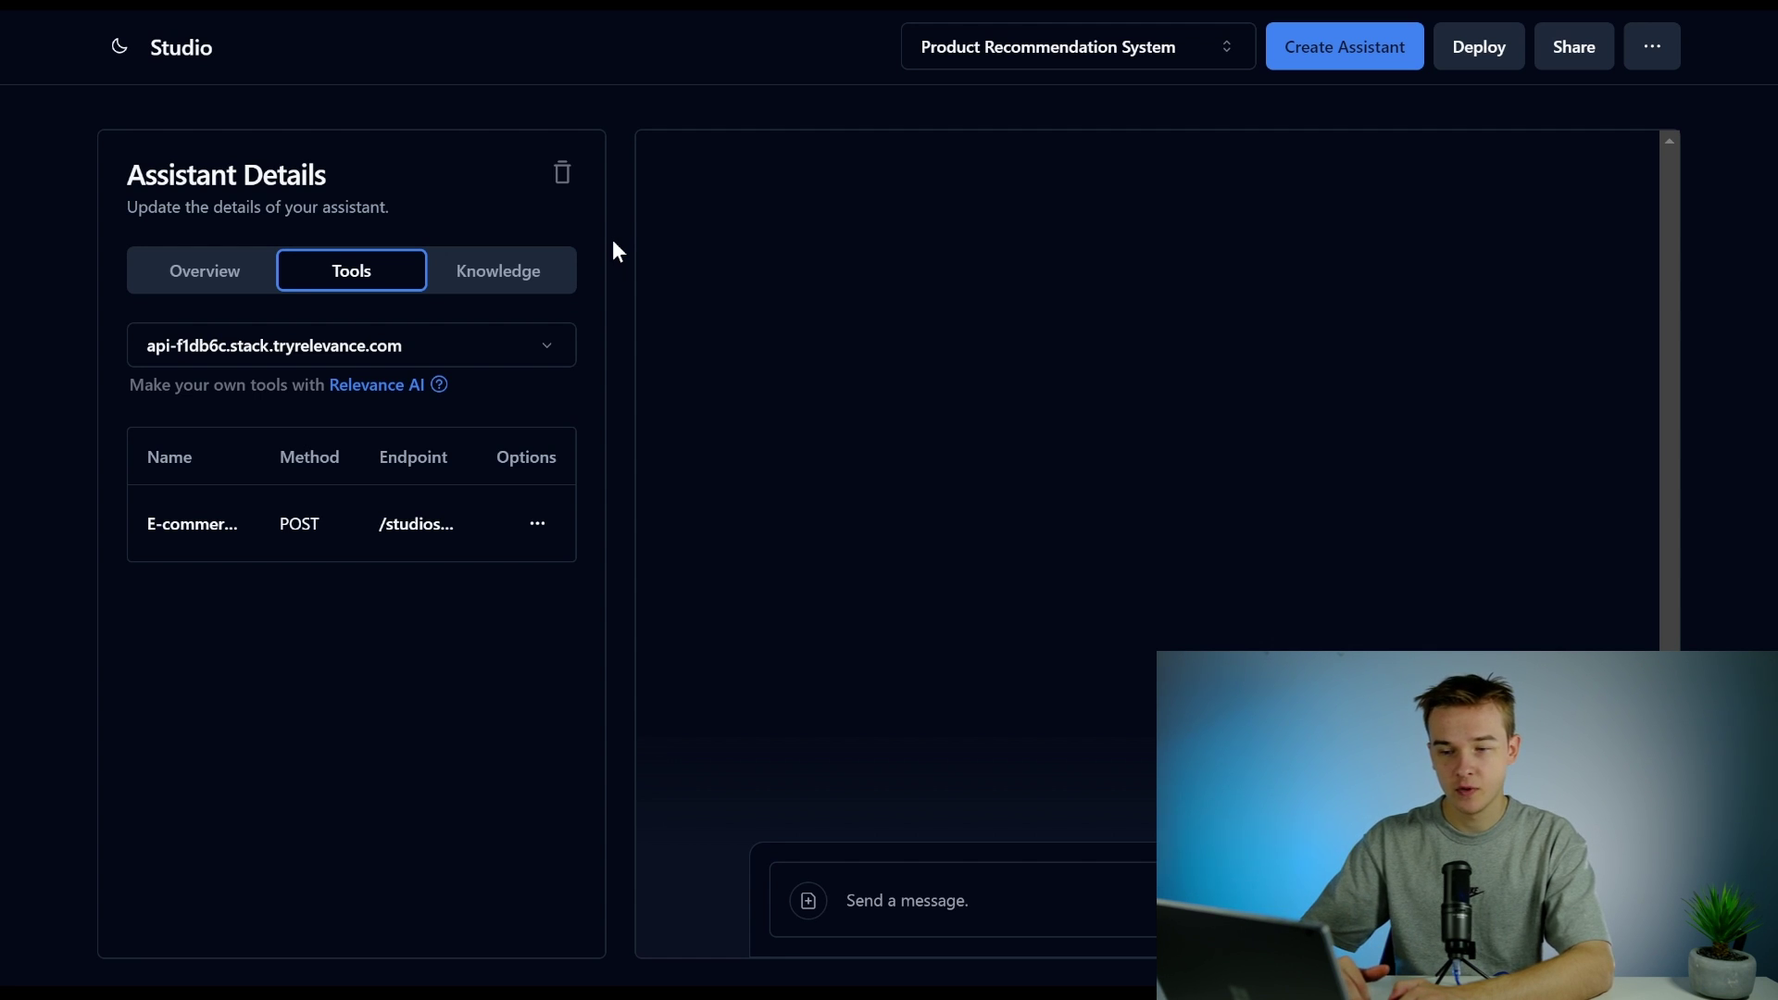
left_click(209, 269)
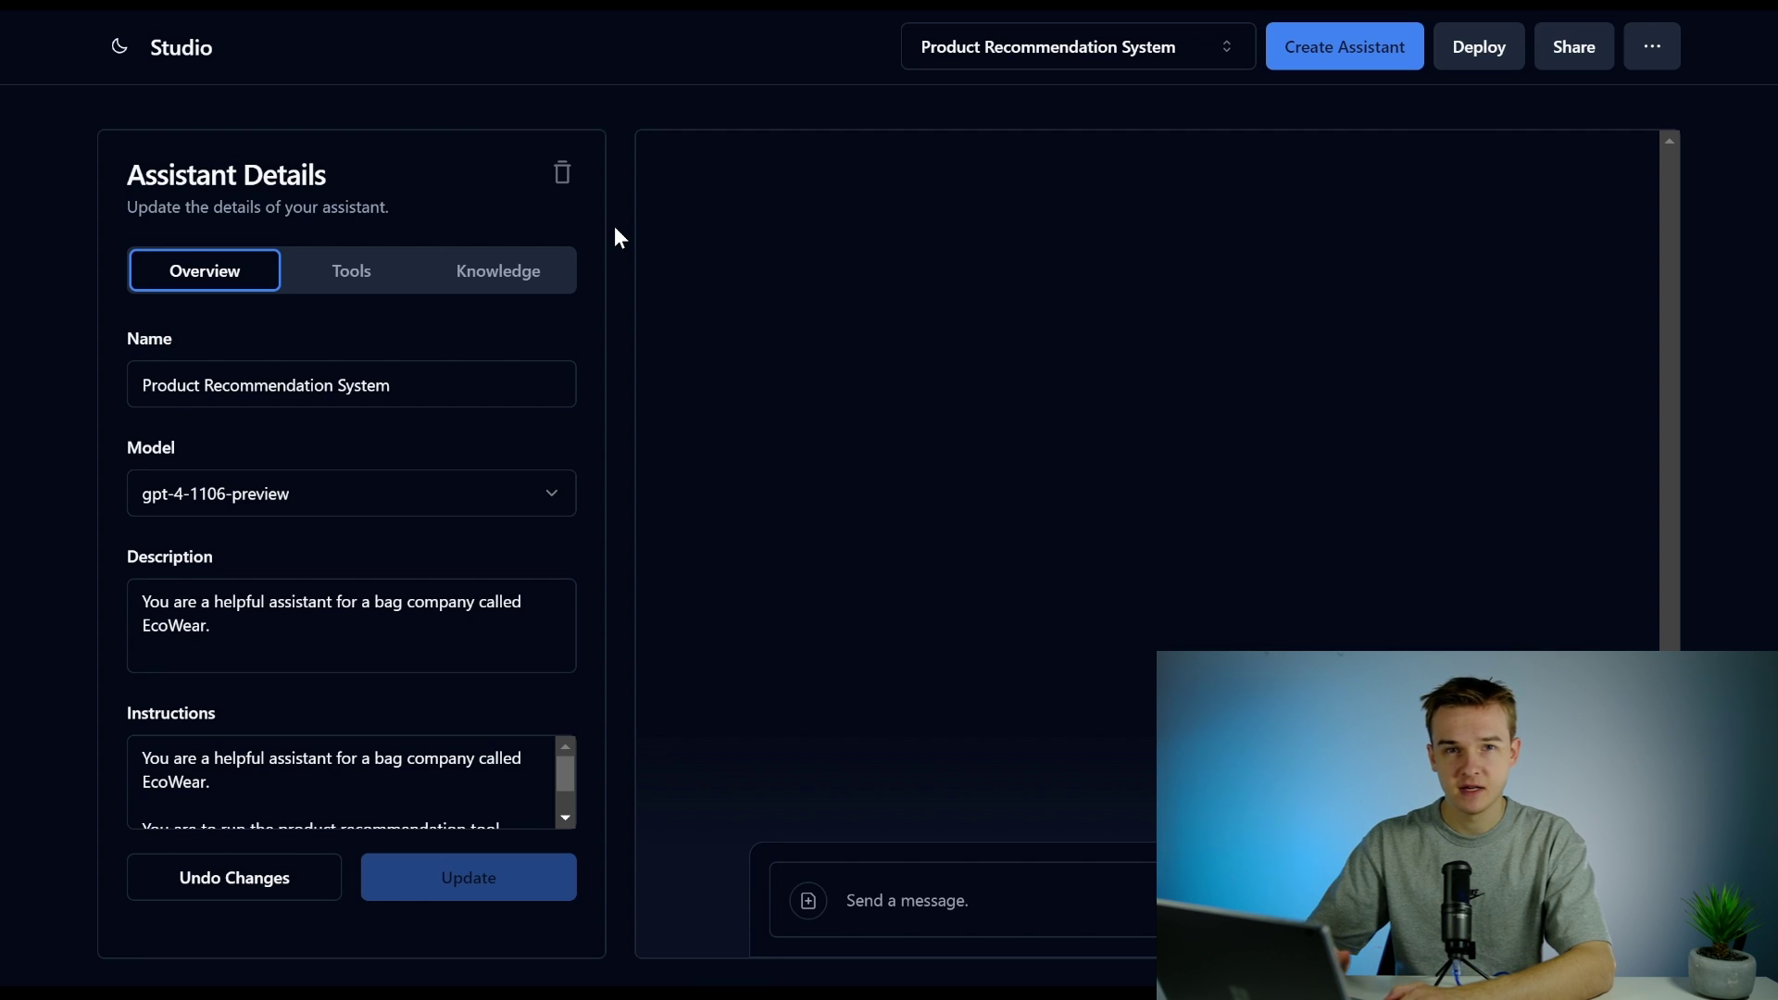
left_click(350, 276)
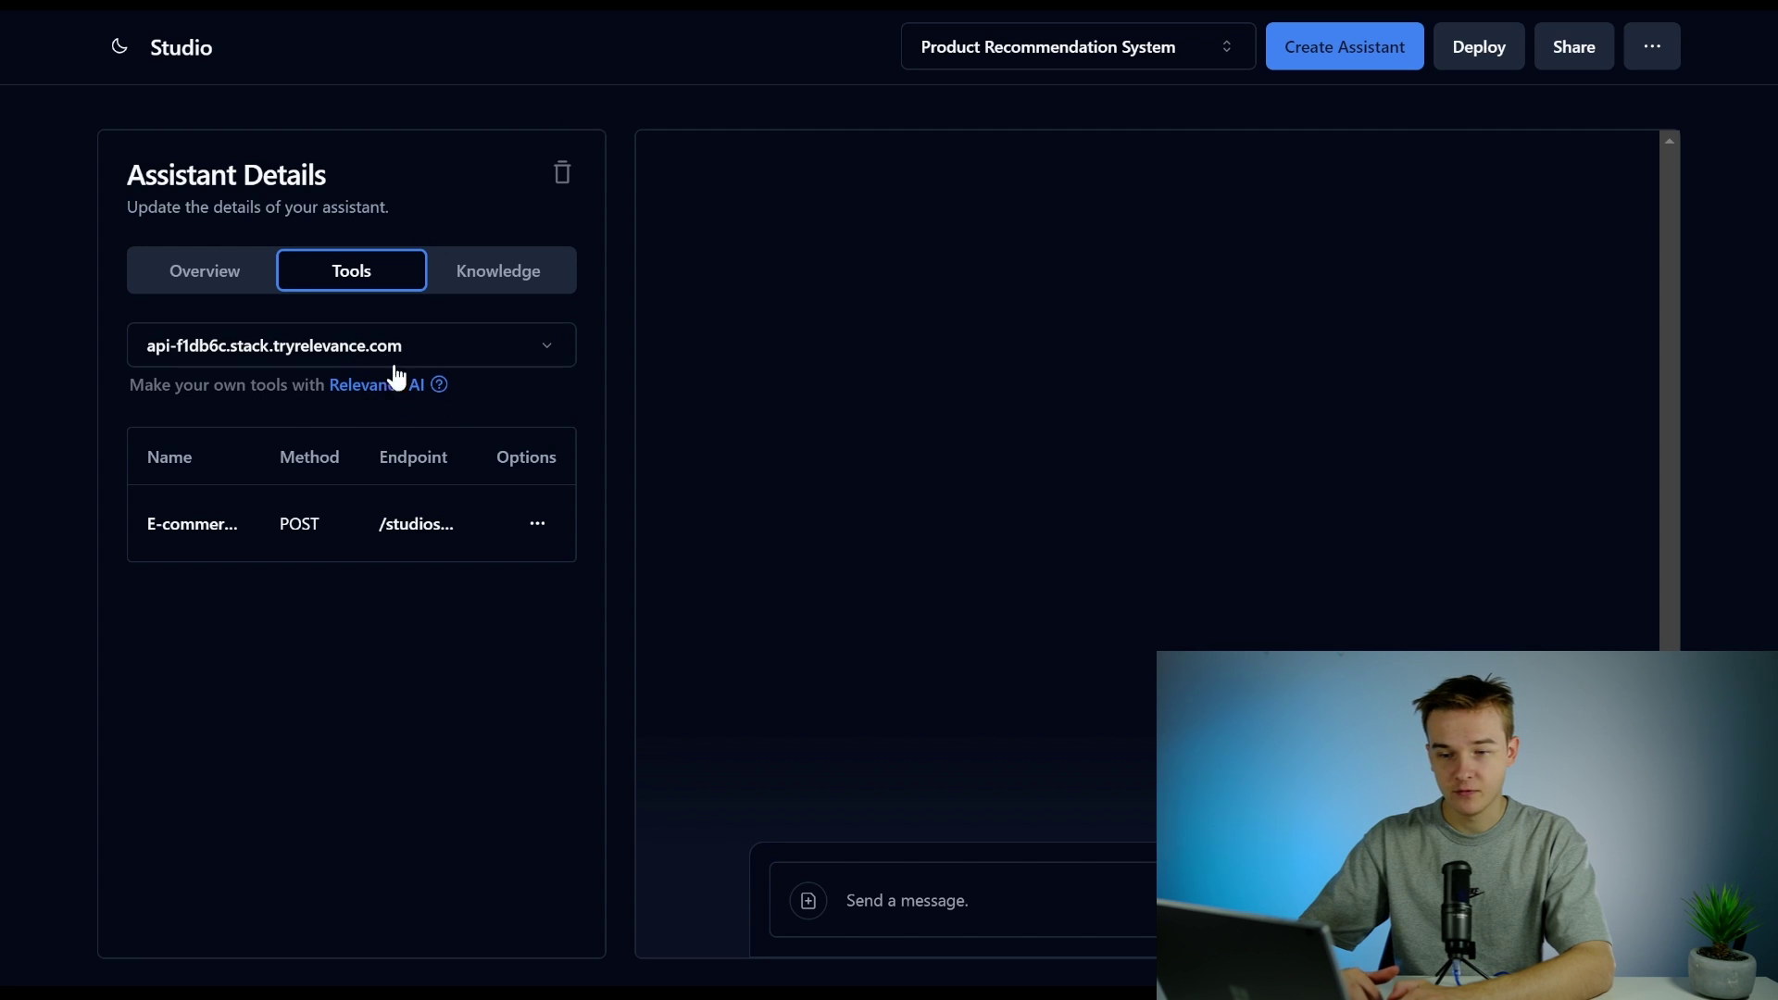
left_click(231, 281)
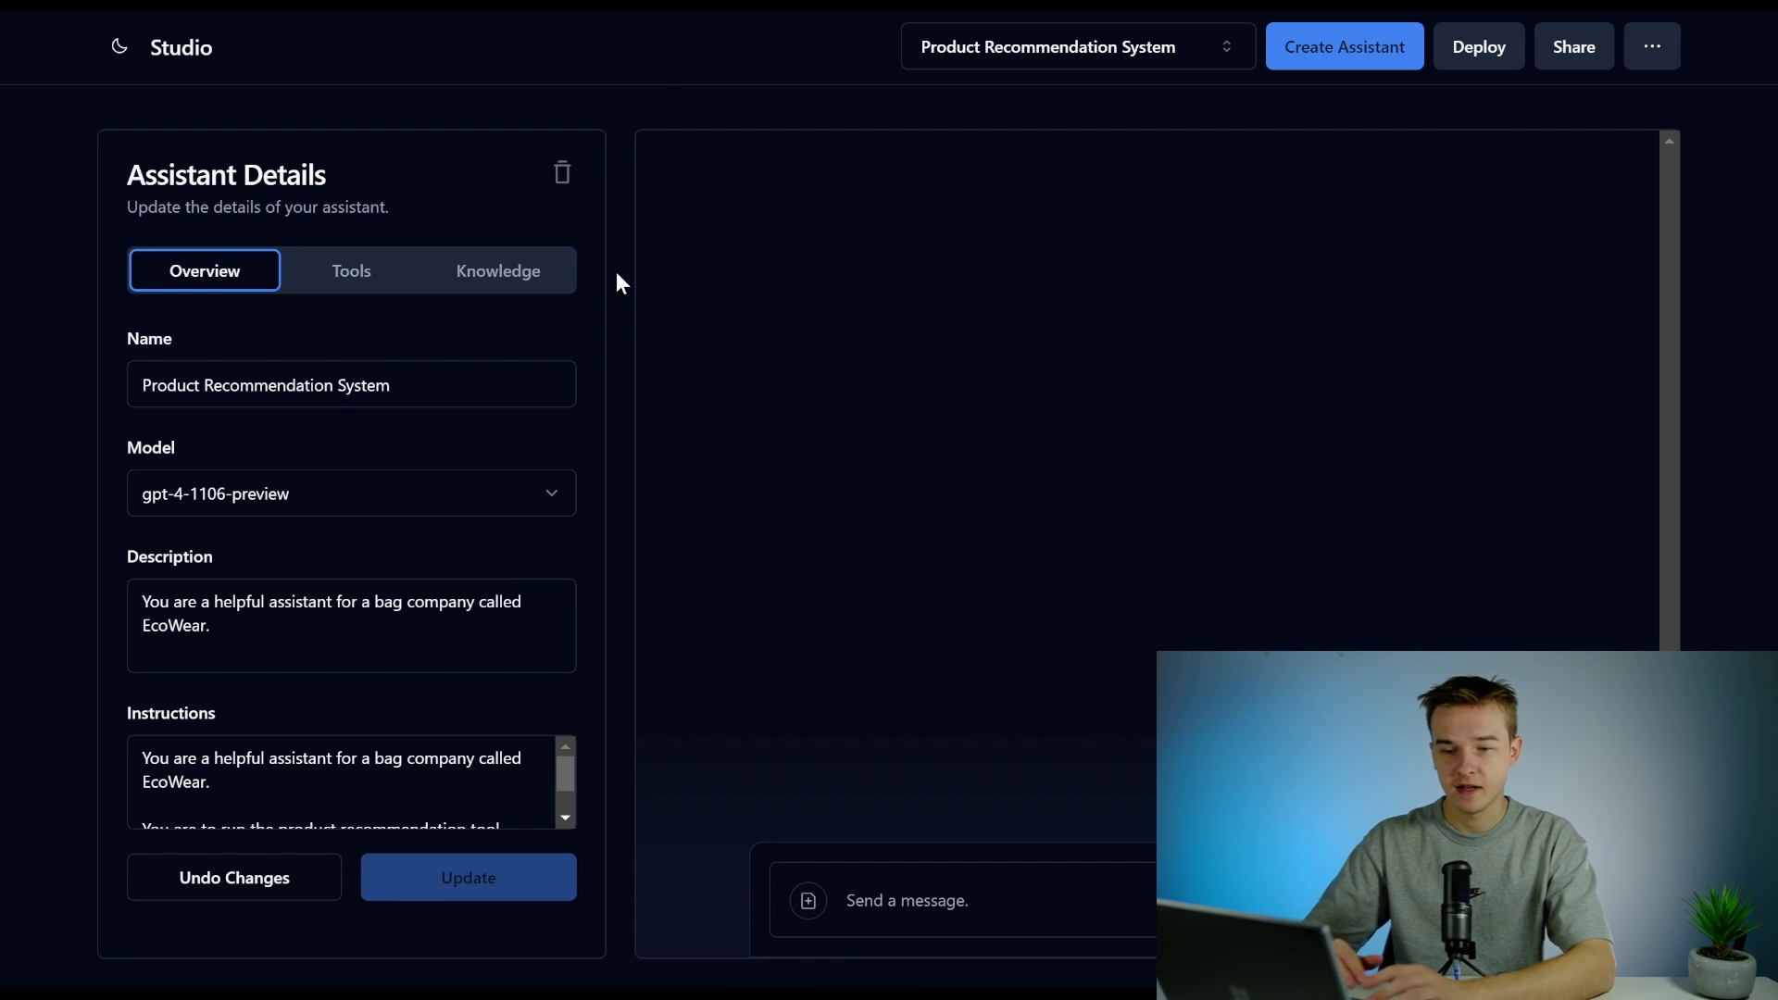
mouse_move(565, 781)
left_mouse_down()
mouse_move(563, 802)
mouse_move(570, 753)
left_mouse_up()
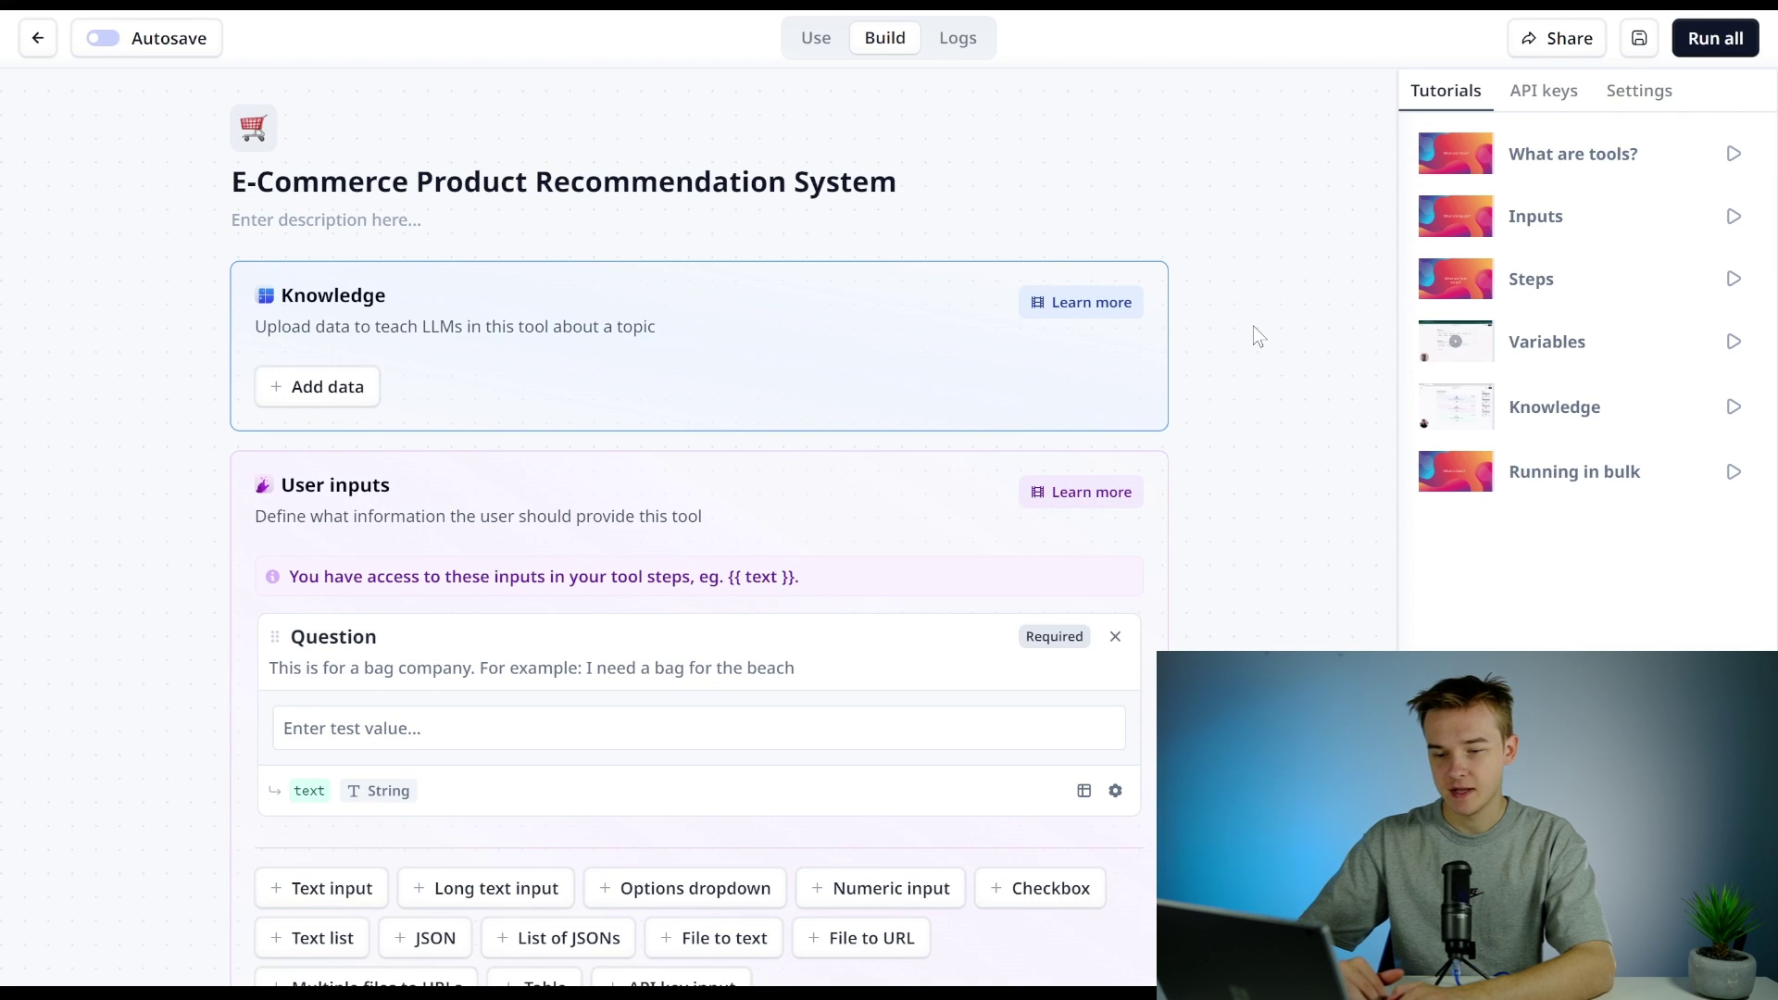
scroll(1253, 326, "down", 2)
scroll(1253, 326, "up", 2)
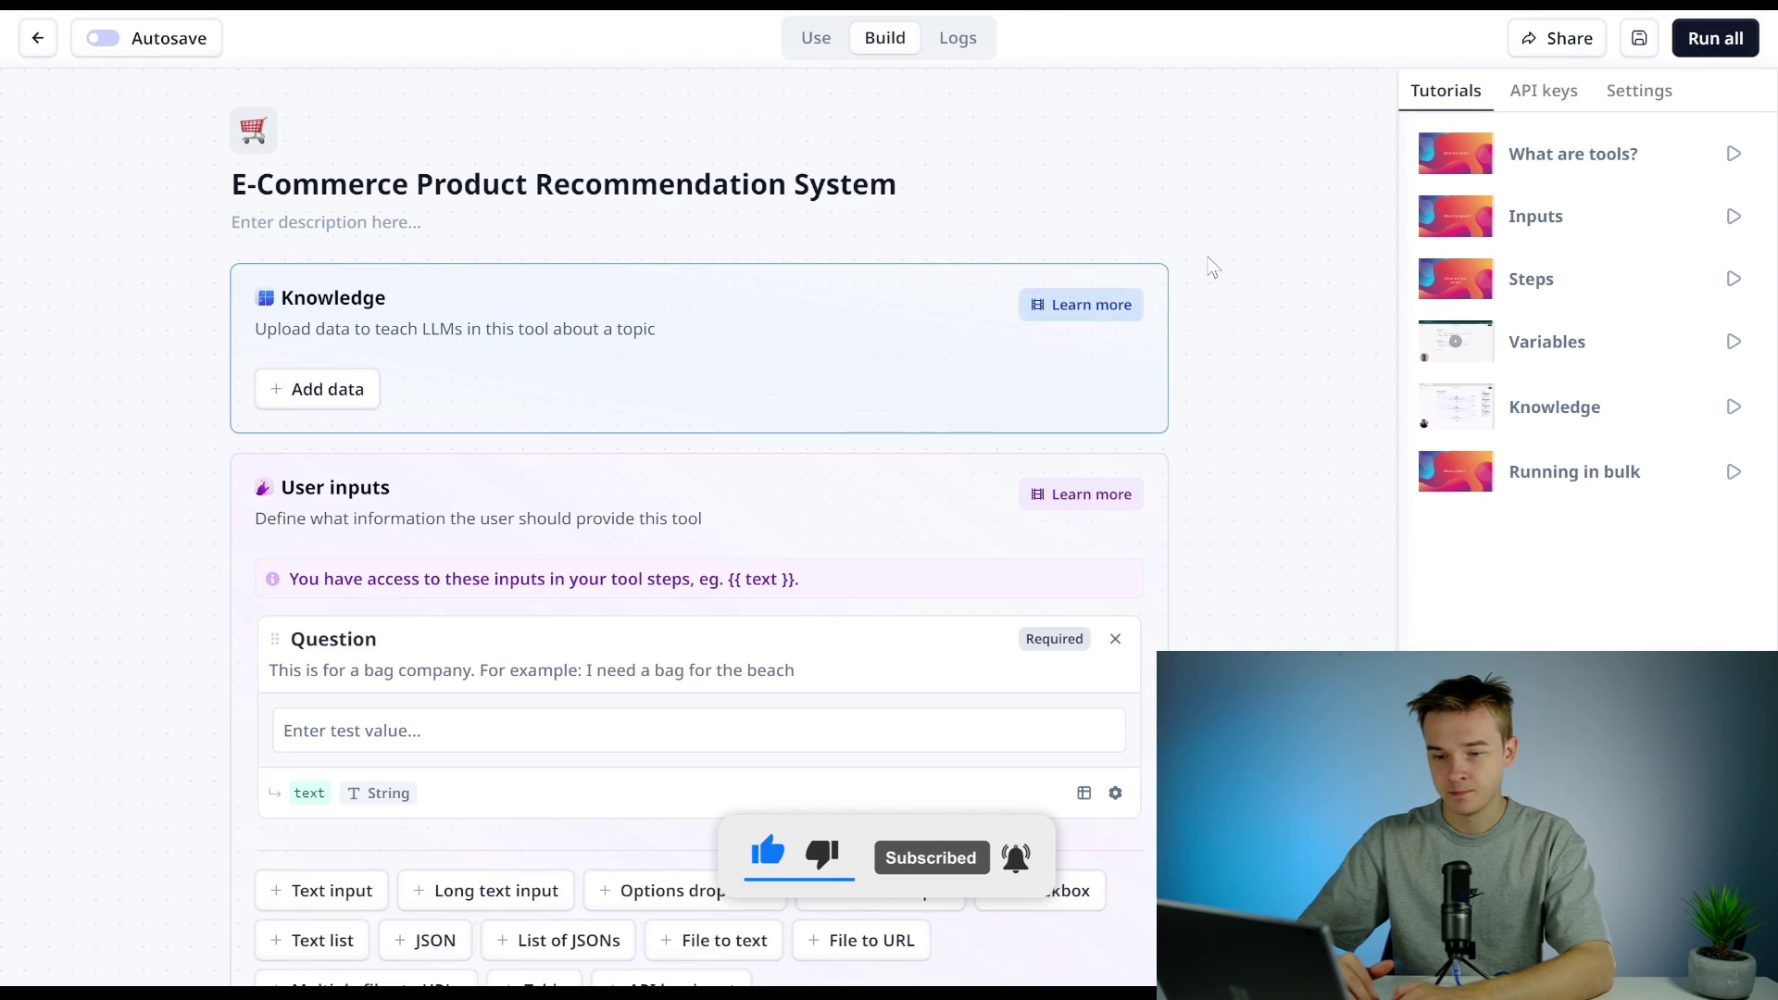
scroll(1210, 266, "down", 4)
scroll(1210, 267, "up", 4)
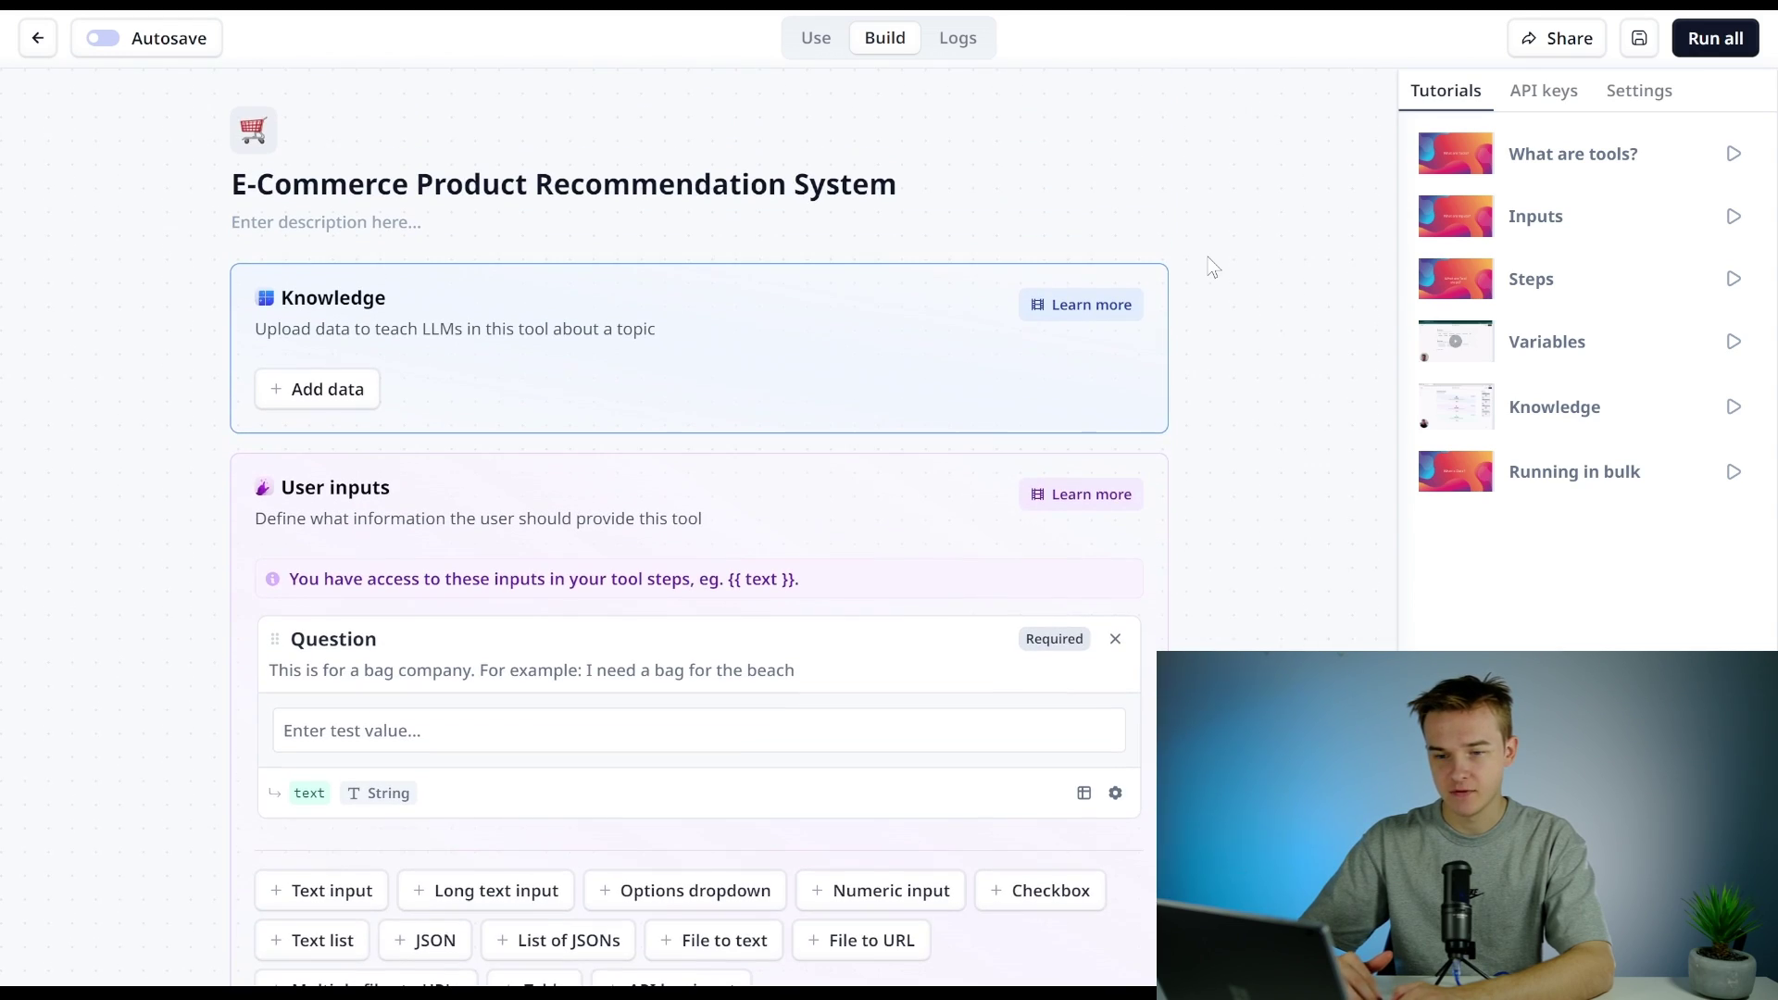
scroll(1210, 266, "down", 20)
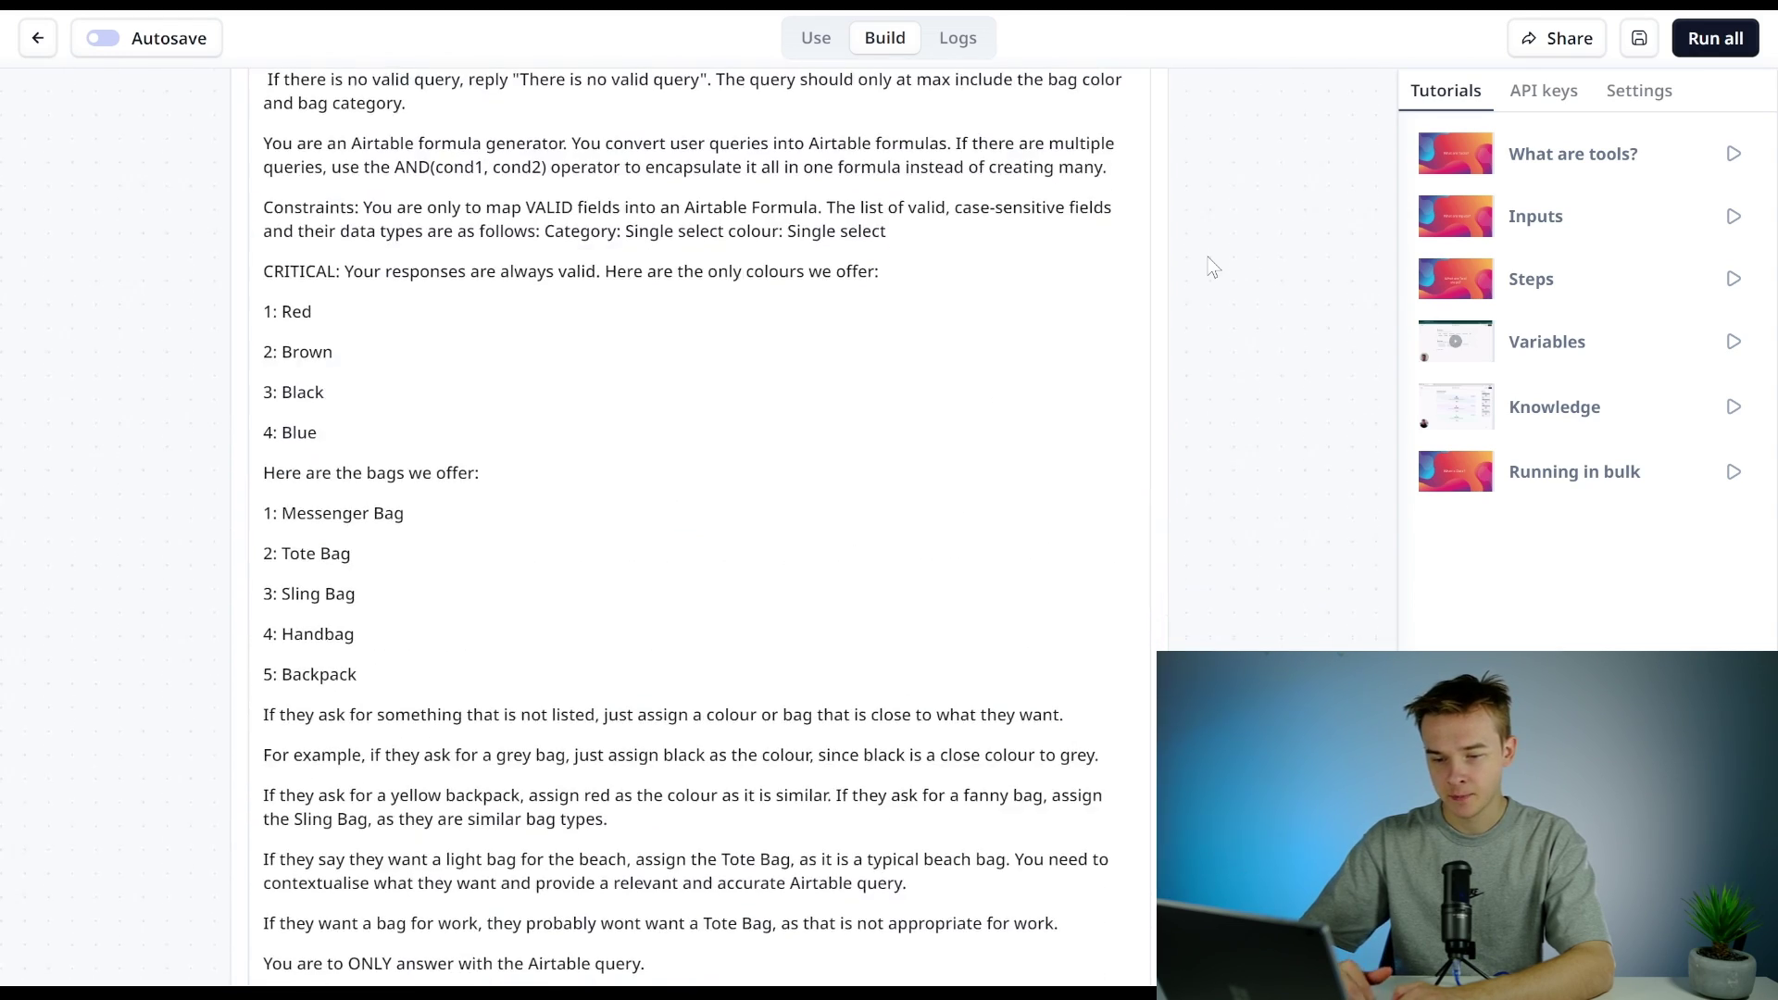
scroll(1210, 266, "up", 20)
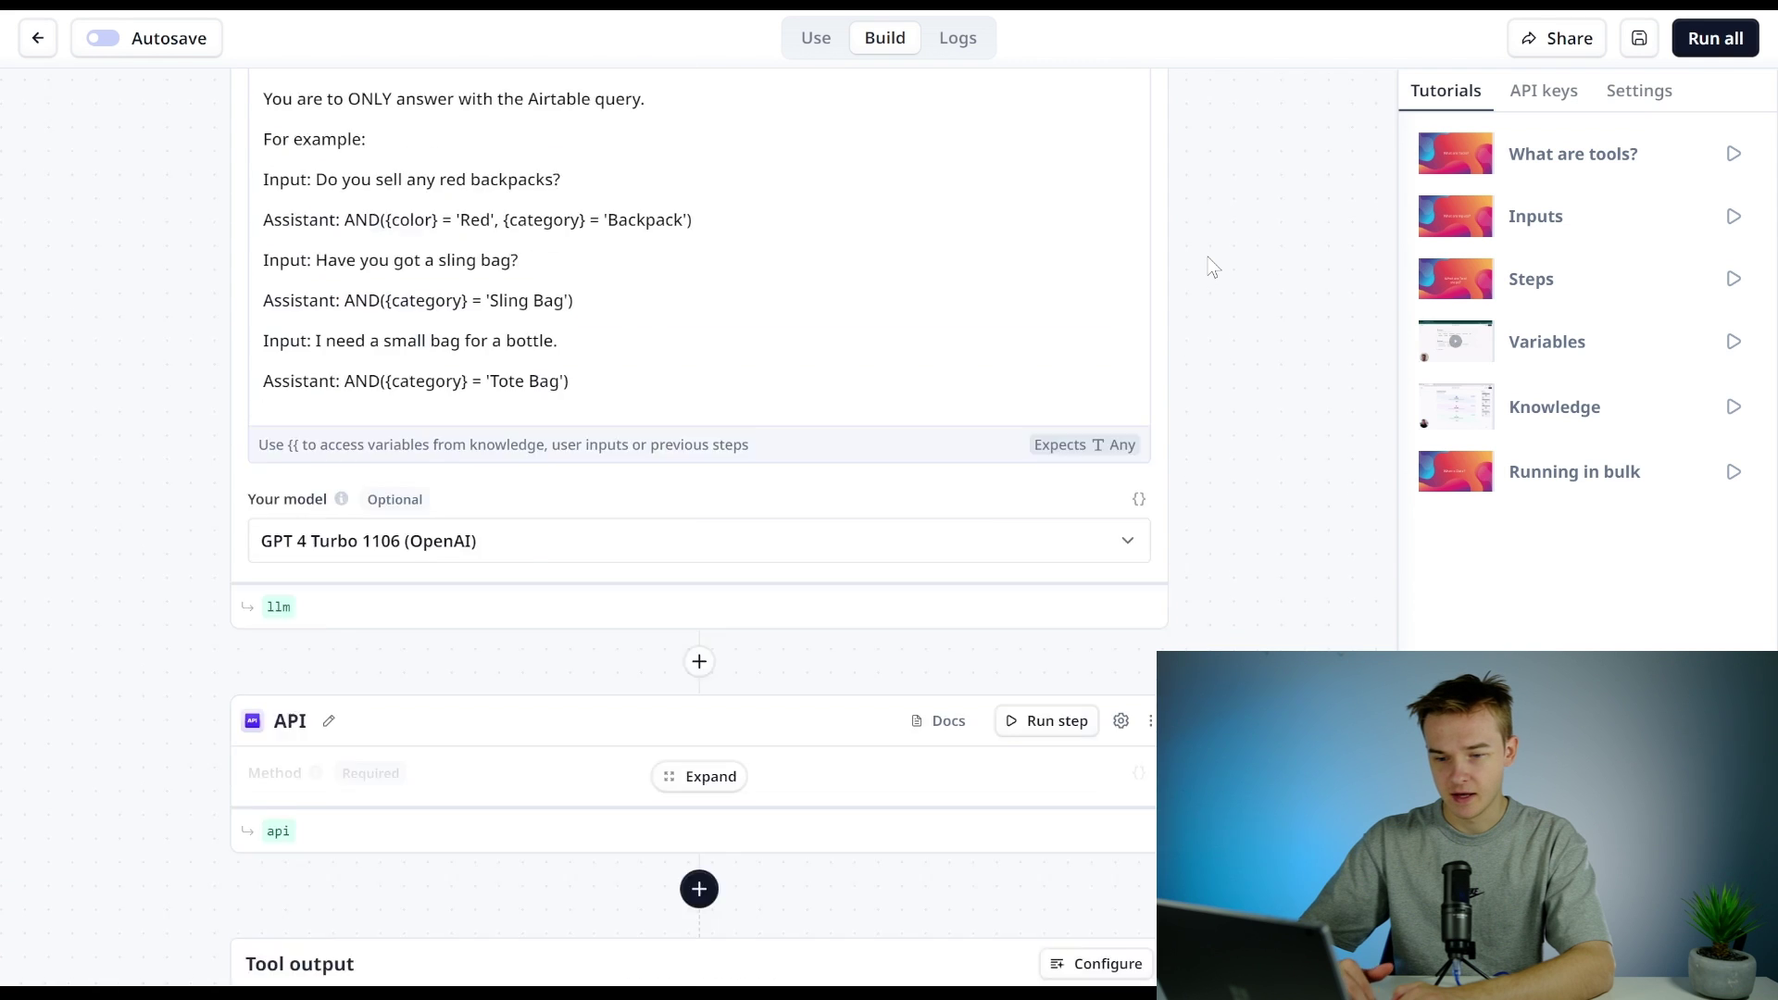
scroll(1093, 324, "down", 1)
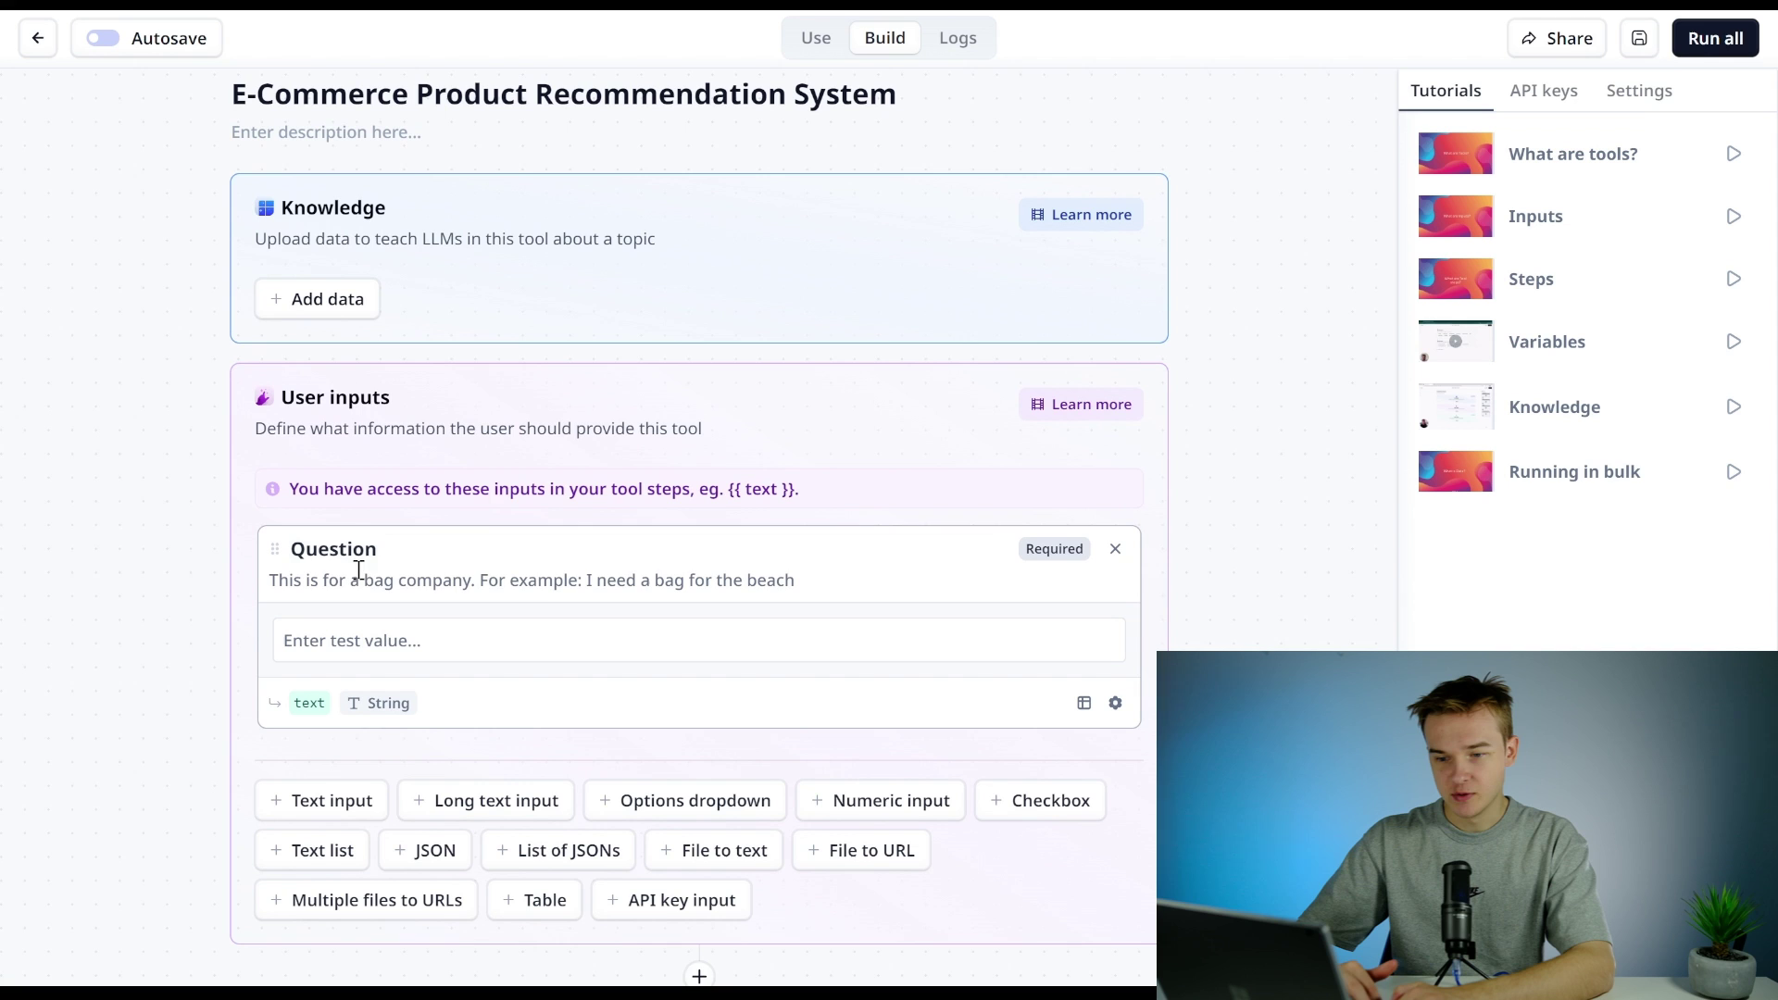
scroll(500, 568, "down", 1)
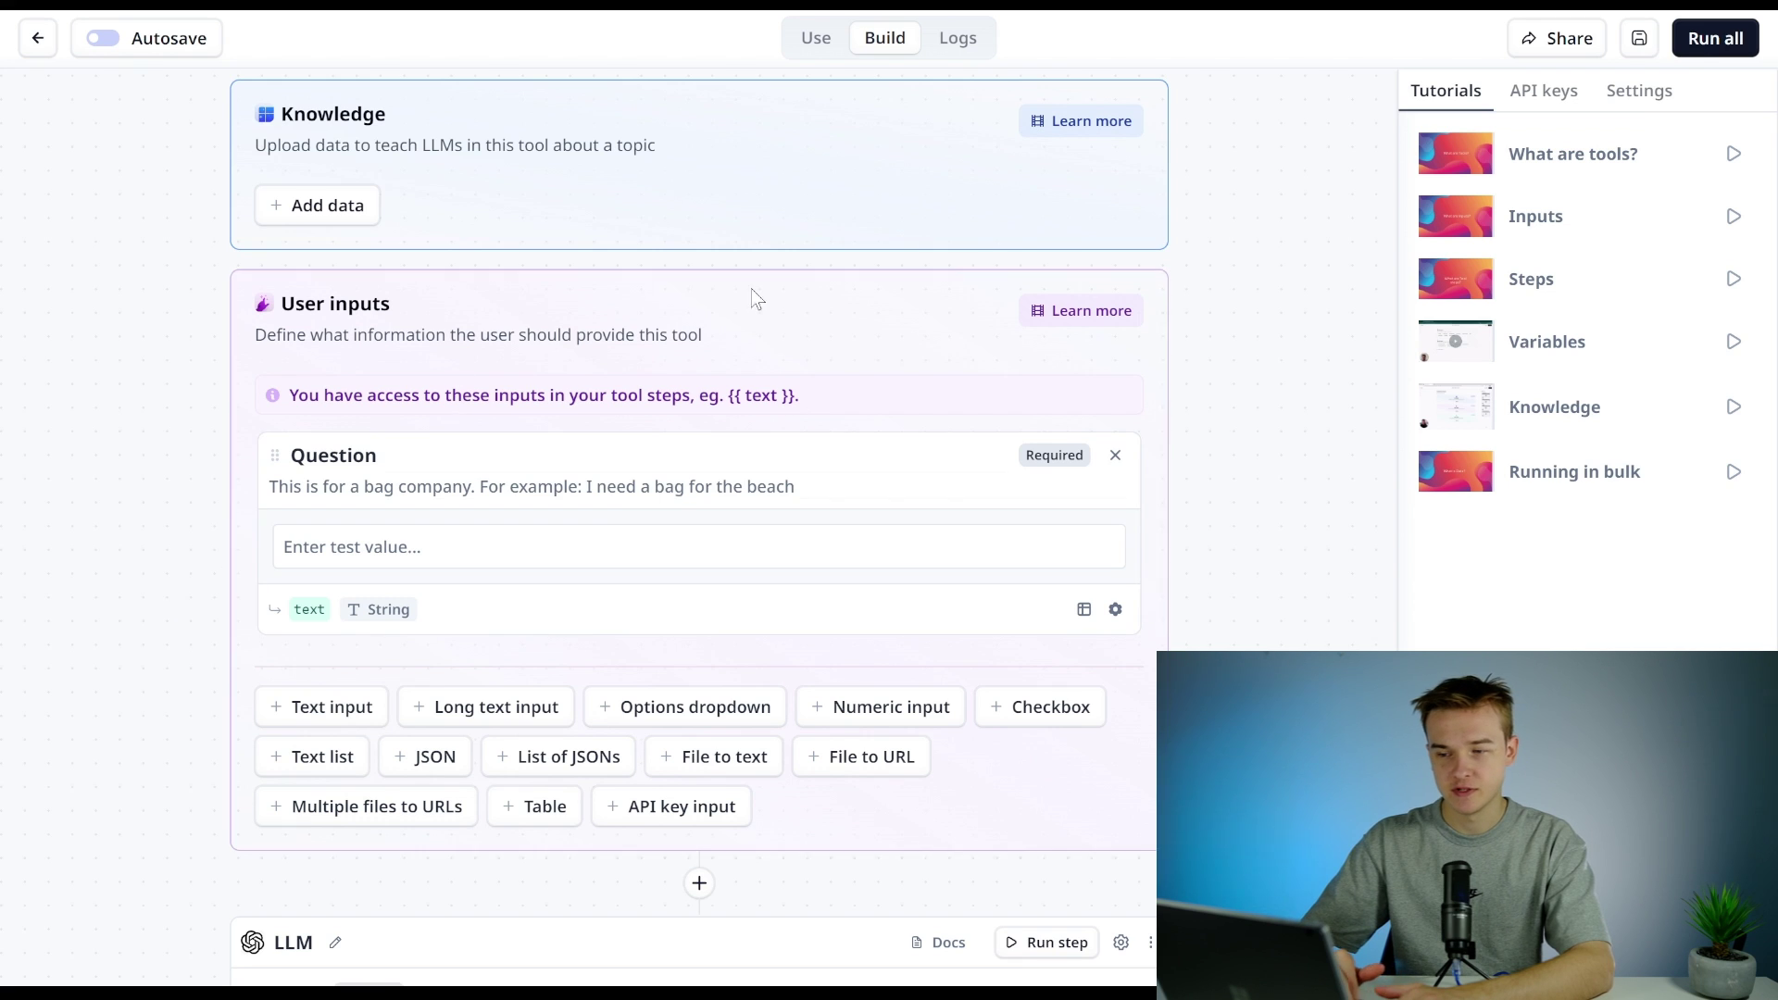
scroll(1172, 259, "up", 1)
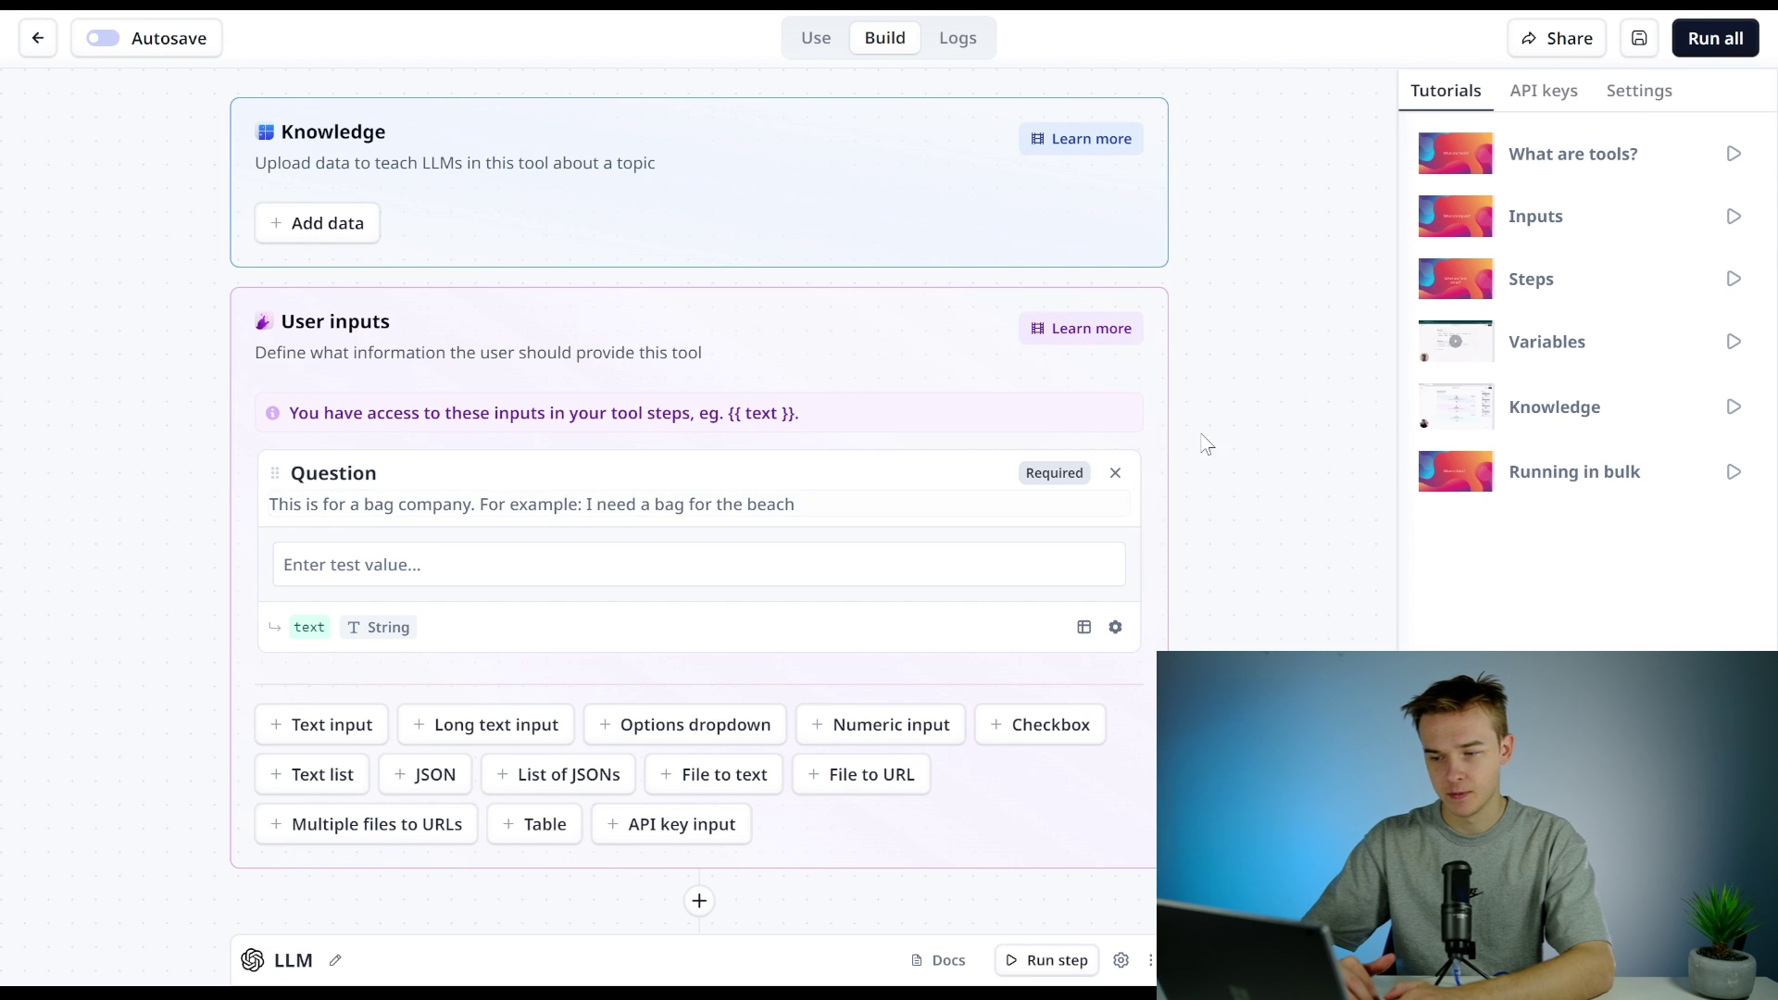
scroll(1260, 450, "down", 3)
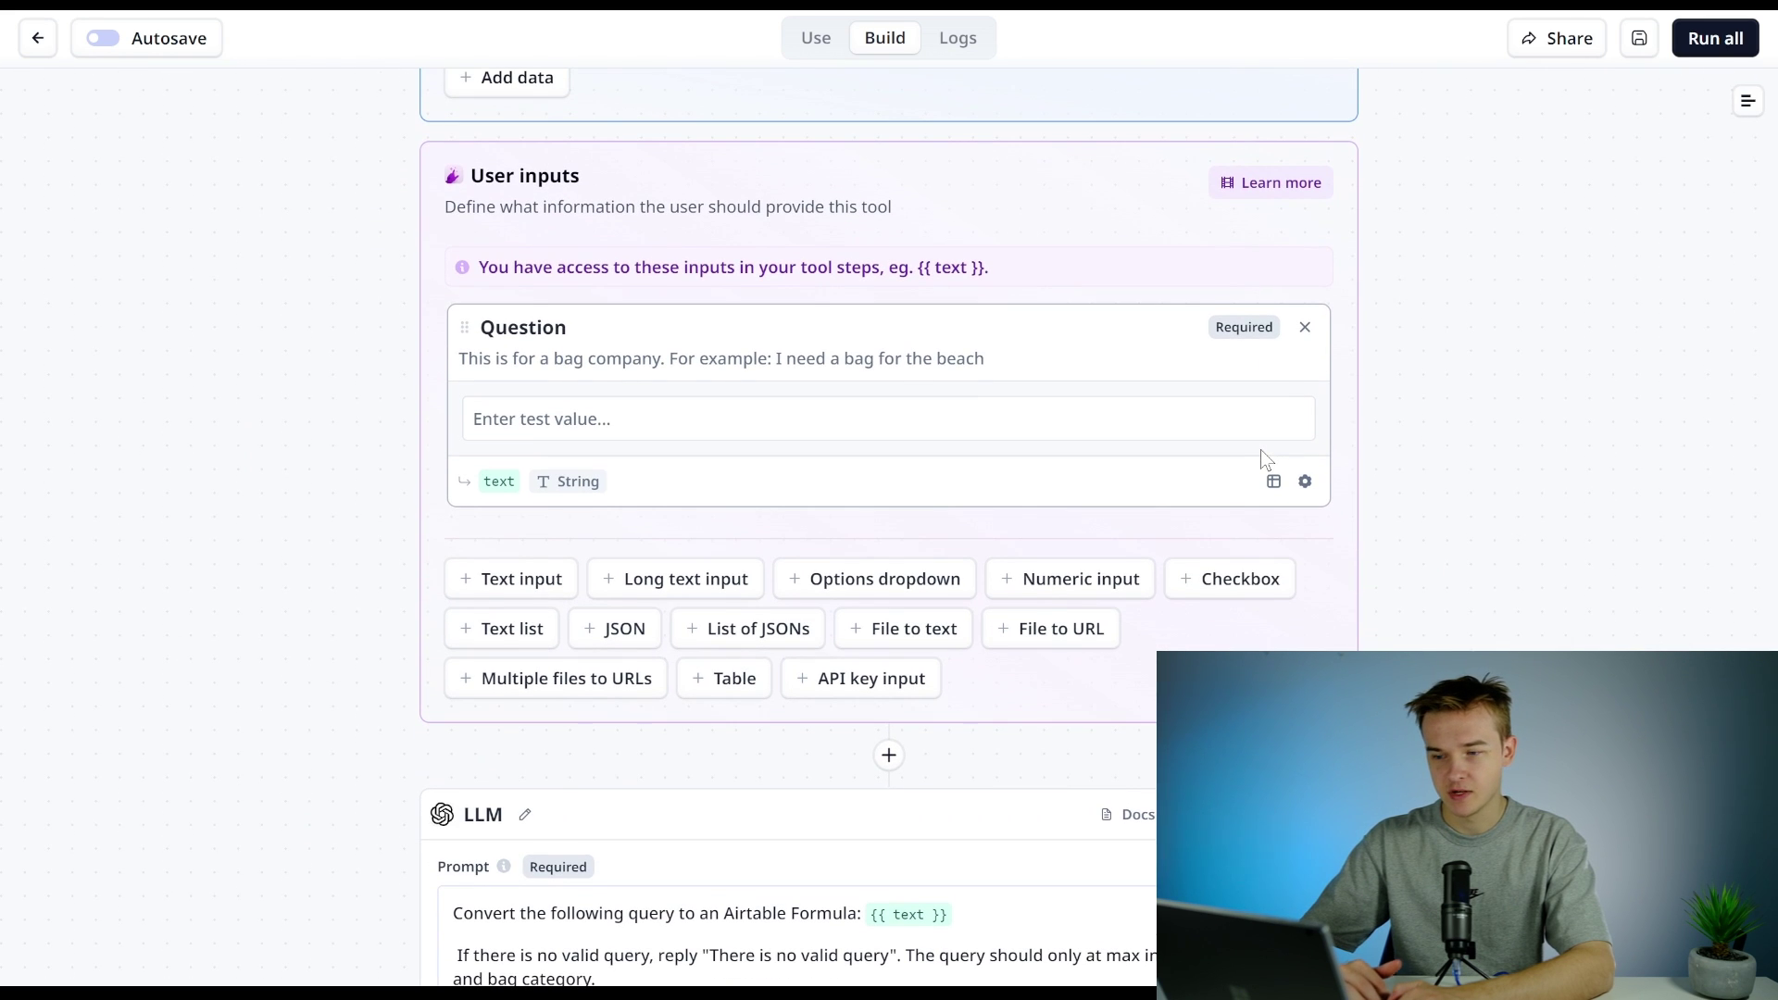
scroll(1378, 443, "down", 1)
scroll(1377, 443, "up", 1)
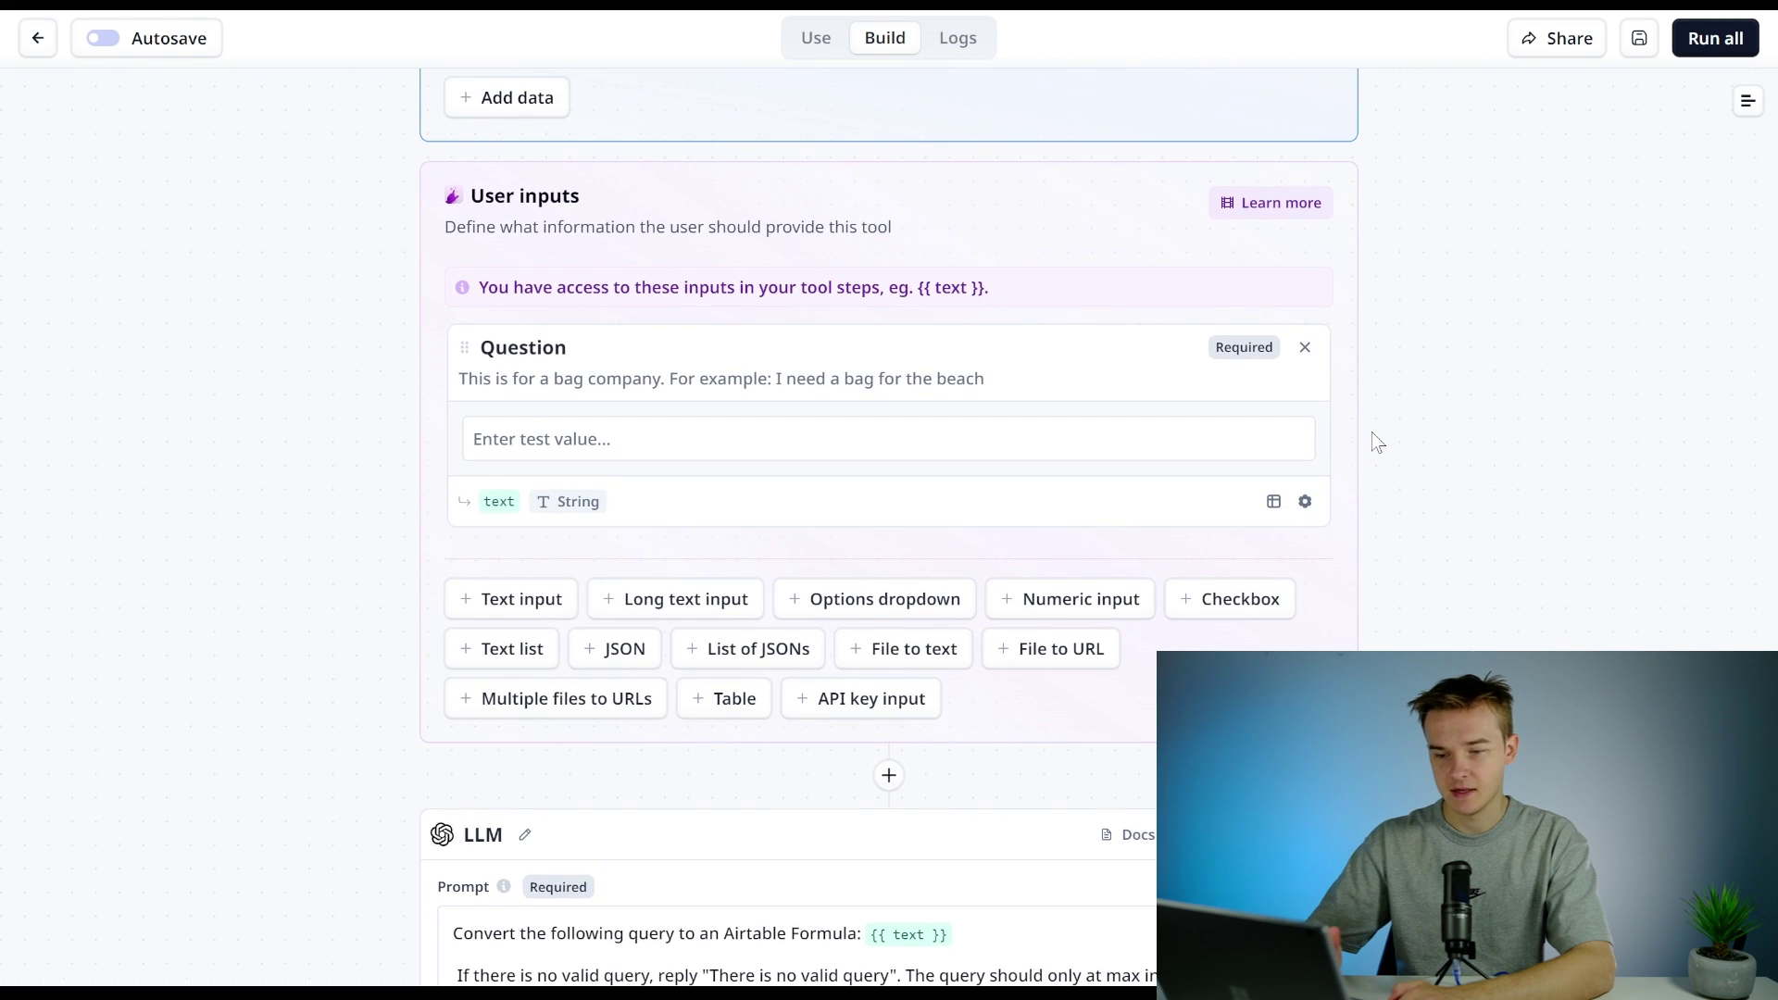
scroll(1377, 443, "up", 1)
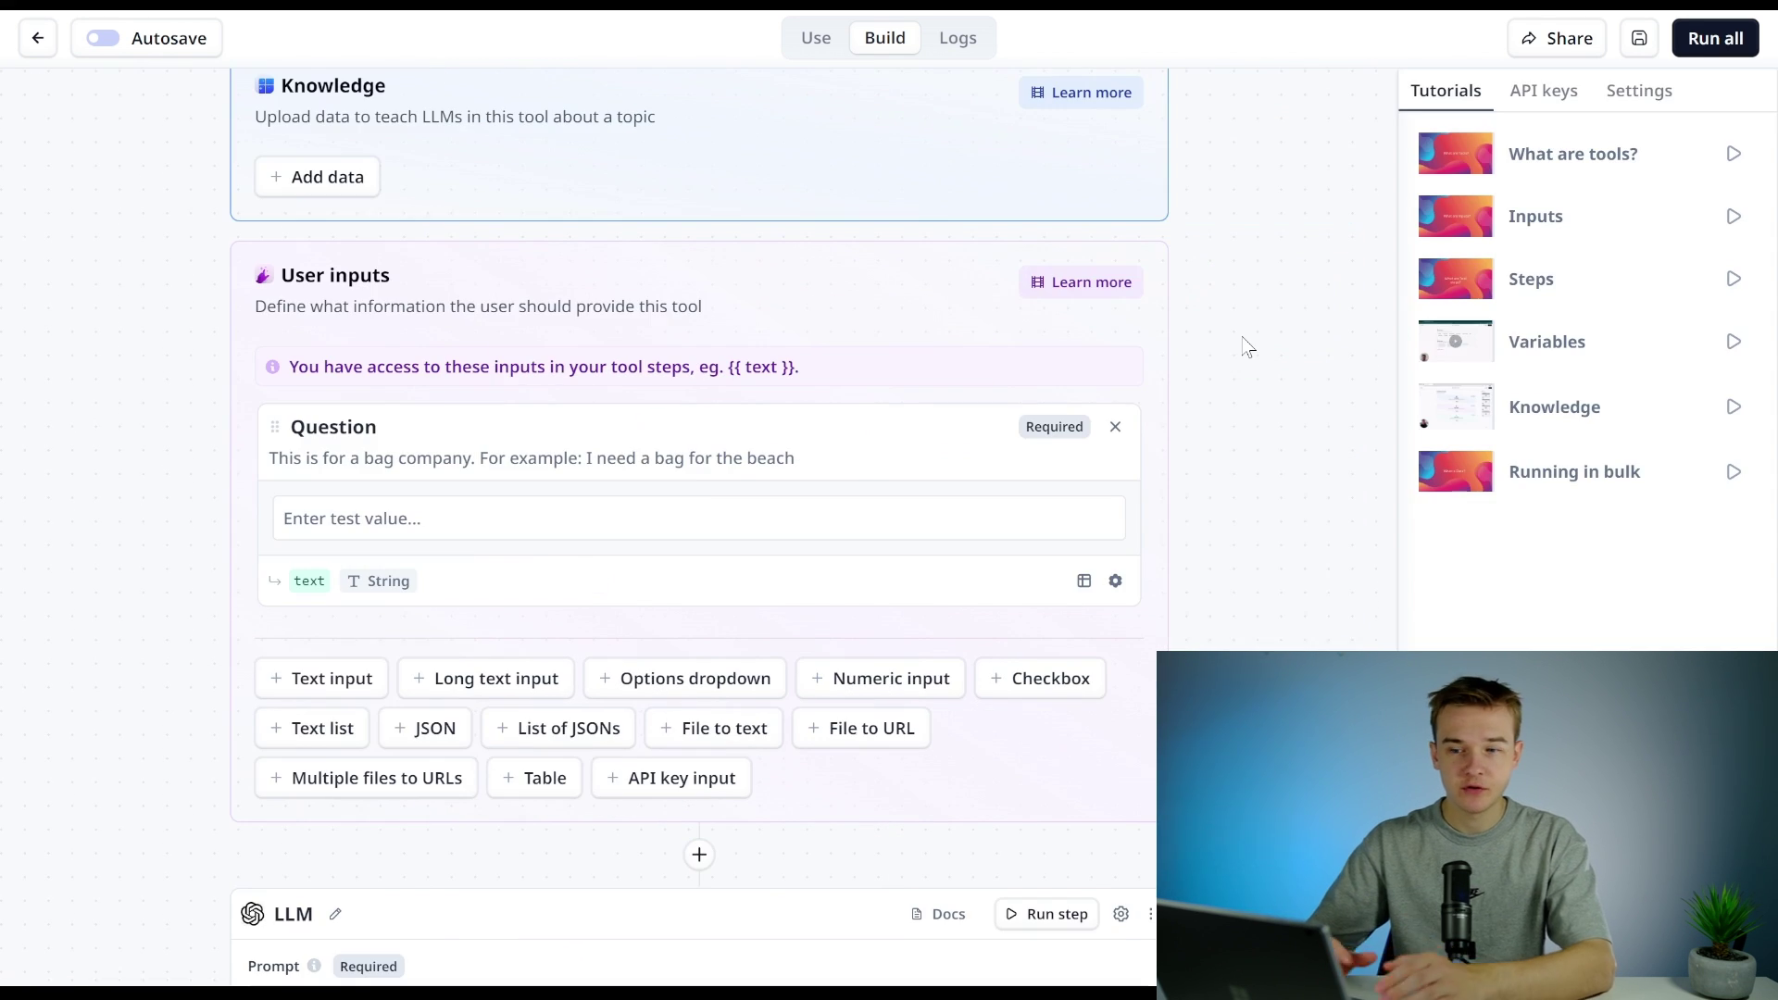
scroll(1292, 345, "down", 3)
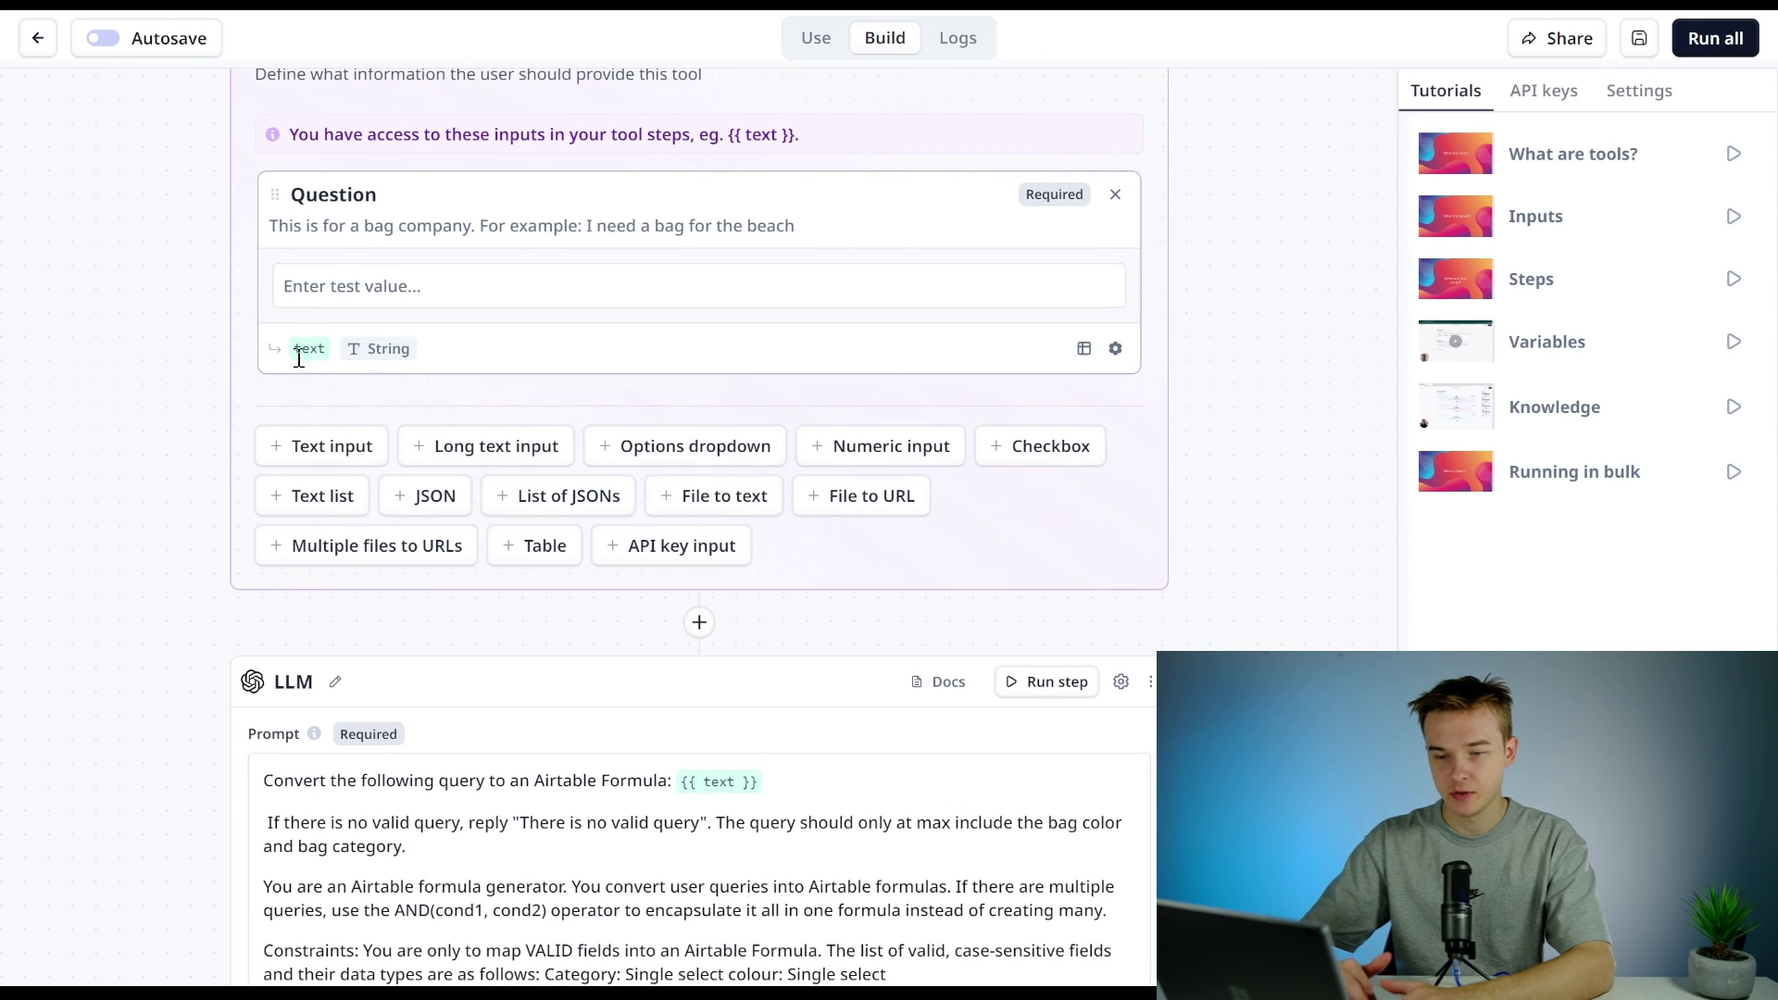
Step: Scroll to the prompt's example Airtable formulas and select part of the red backpack example
scroll(1254, 400, "down", 4)
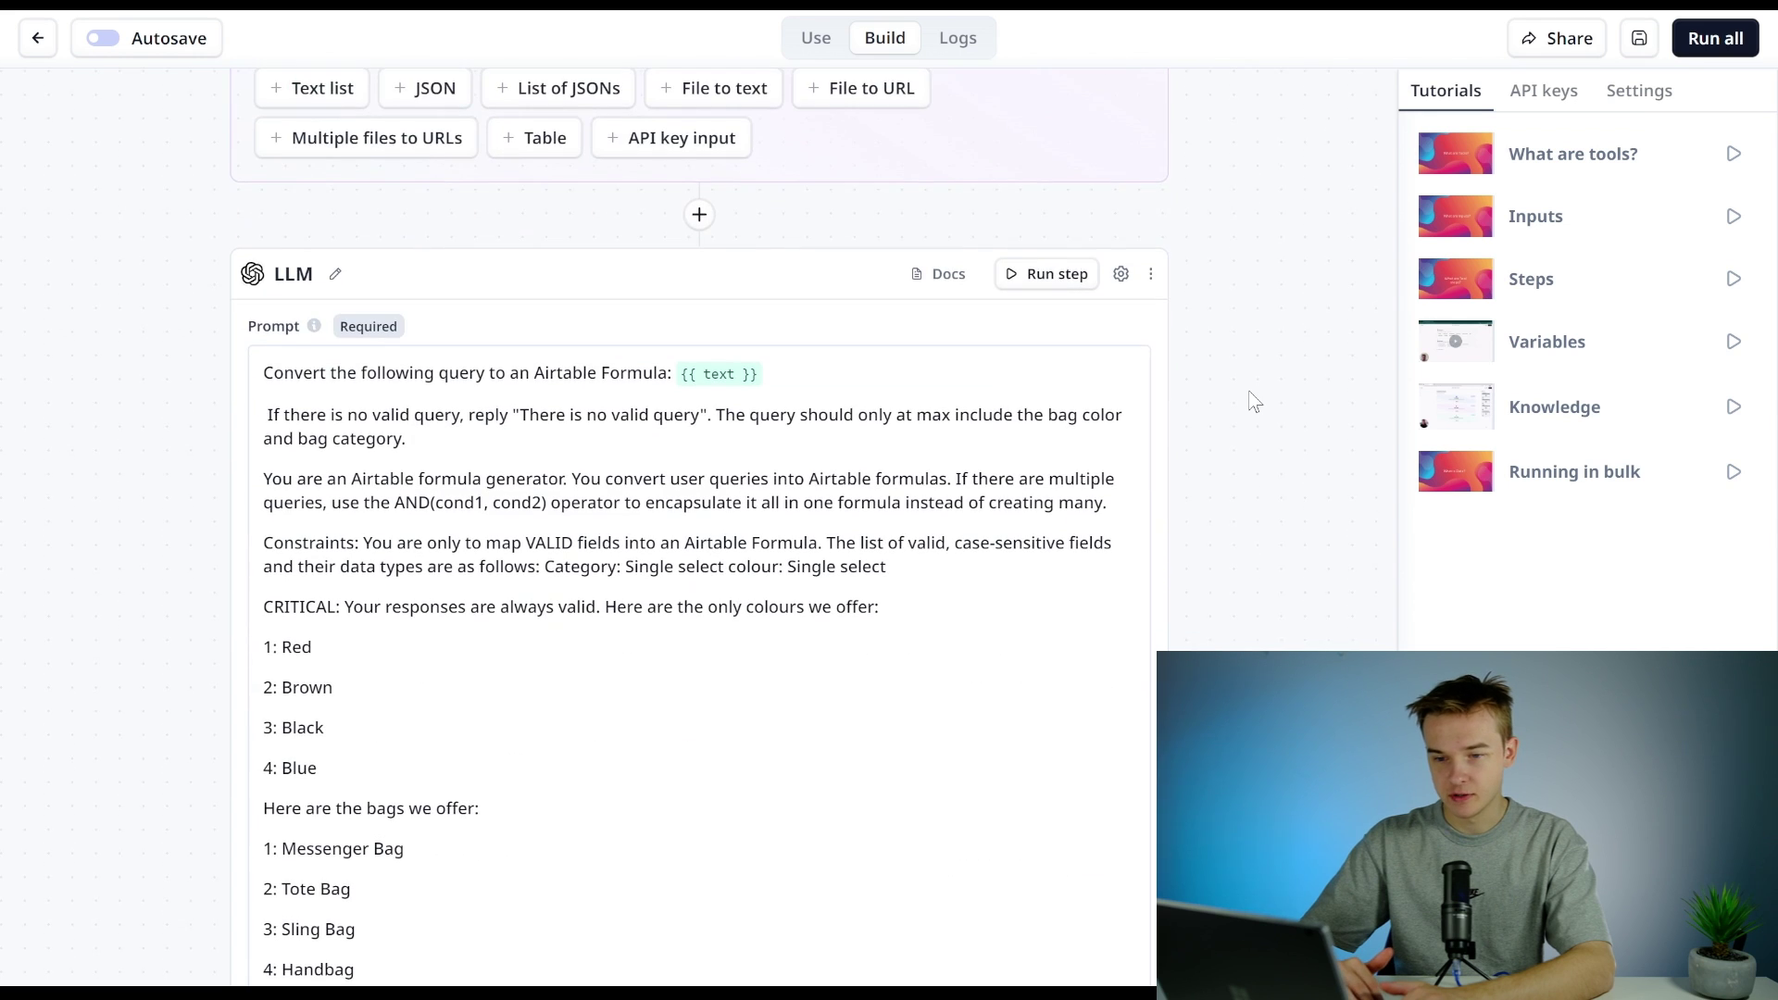
scroll(1254, 400, "down", 2)
scroll(1254, 400, "down", 1)
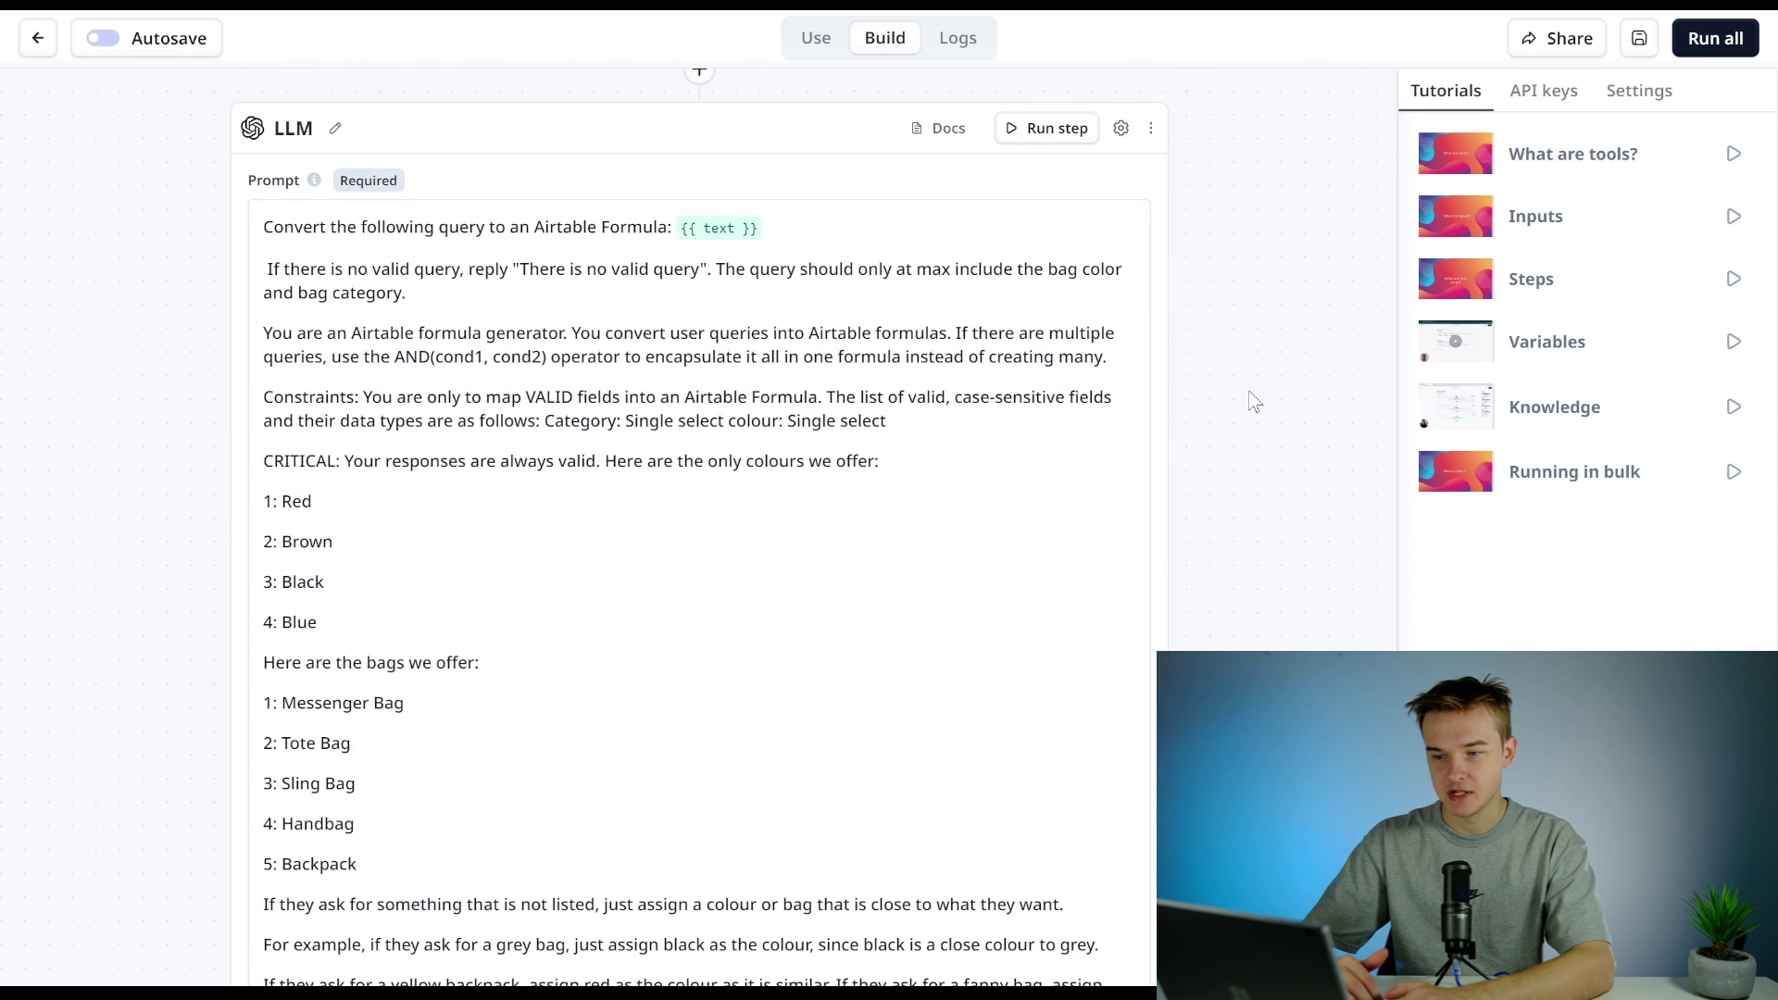
scroll(1254, 401, "down", 1)
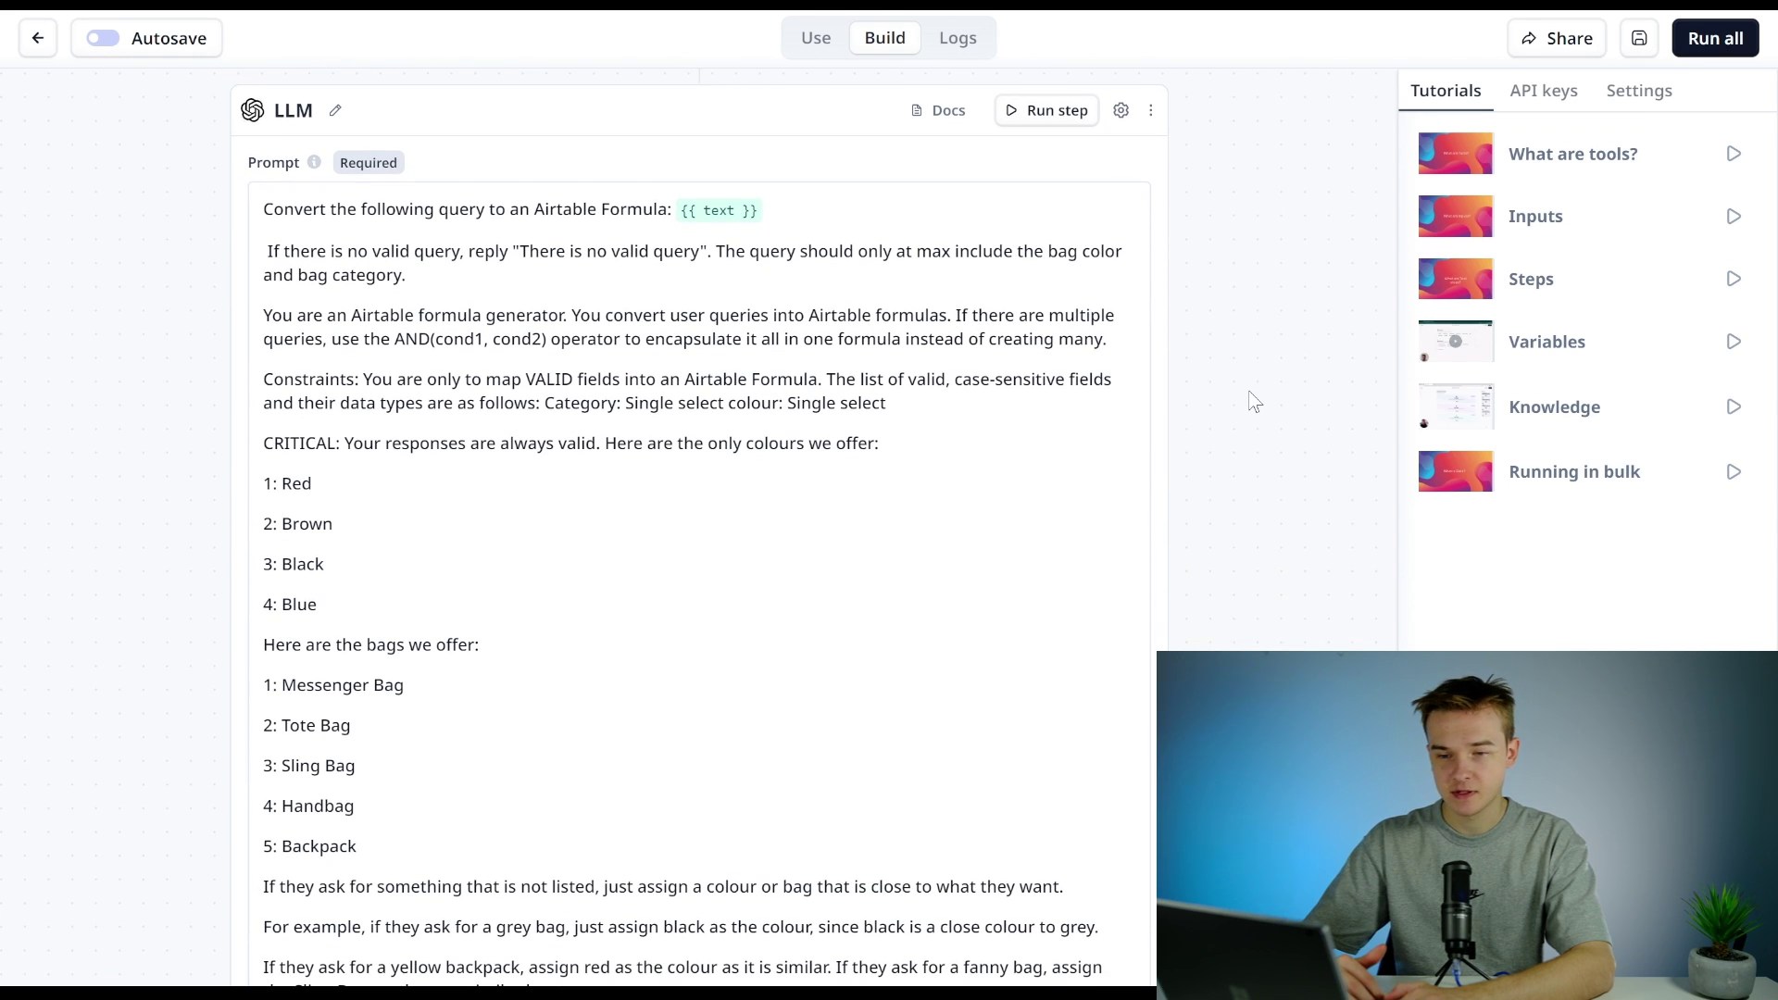
scroll(1254, 400, "up", 1)
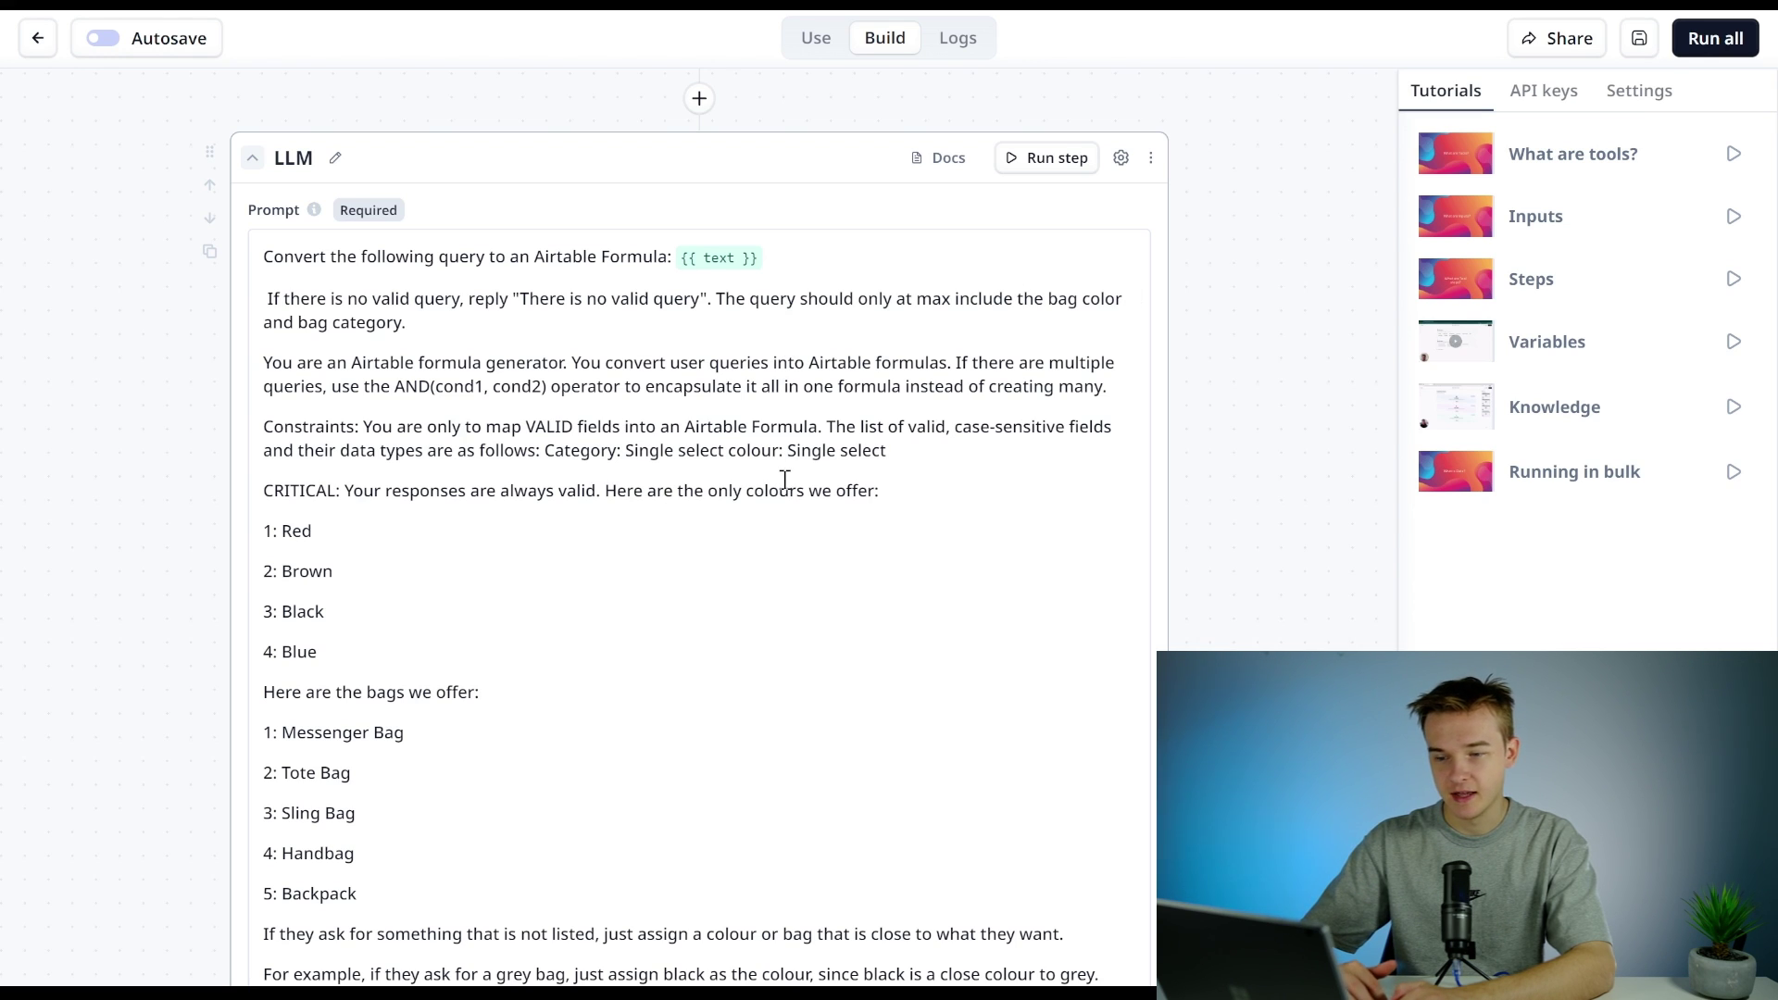
scroll(1224, 442, "down", 1)
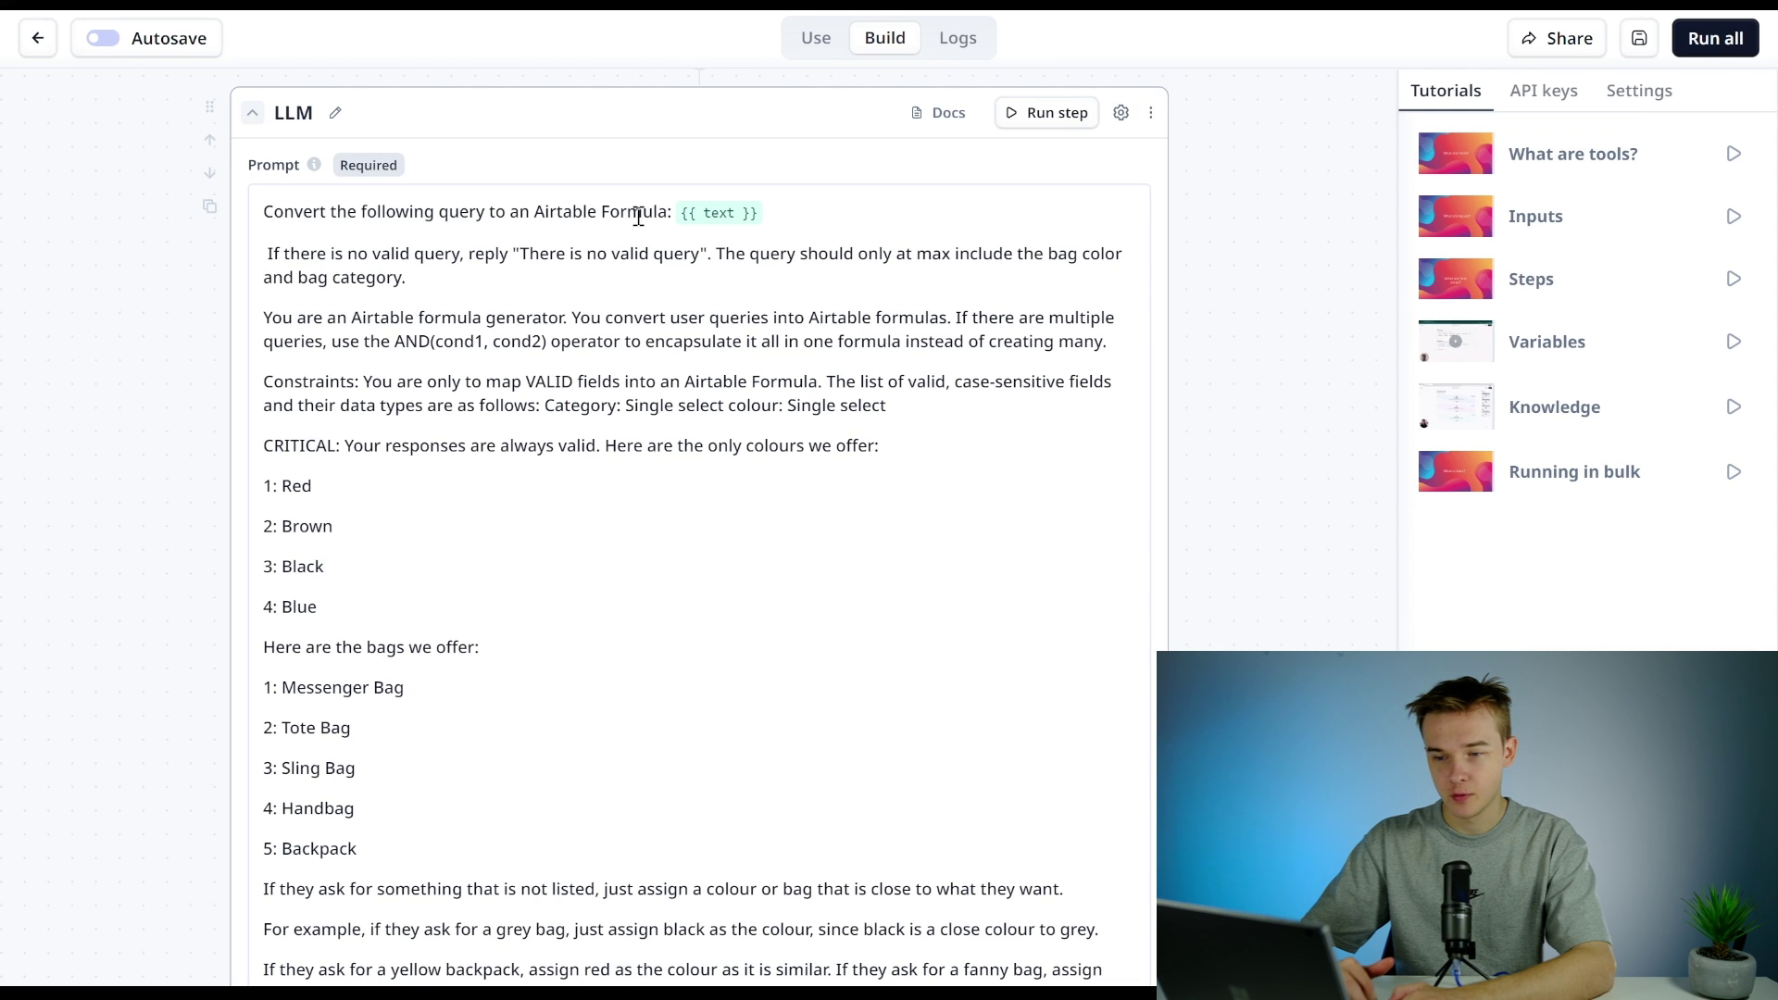
scroll(906, 266, "up", 2)
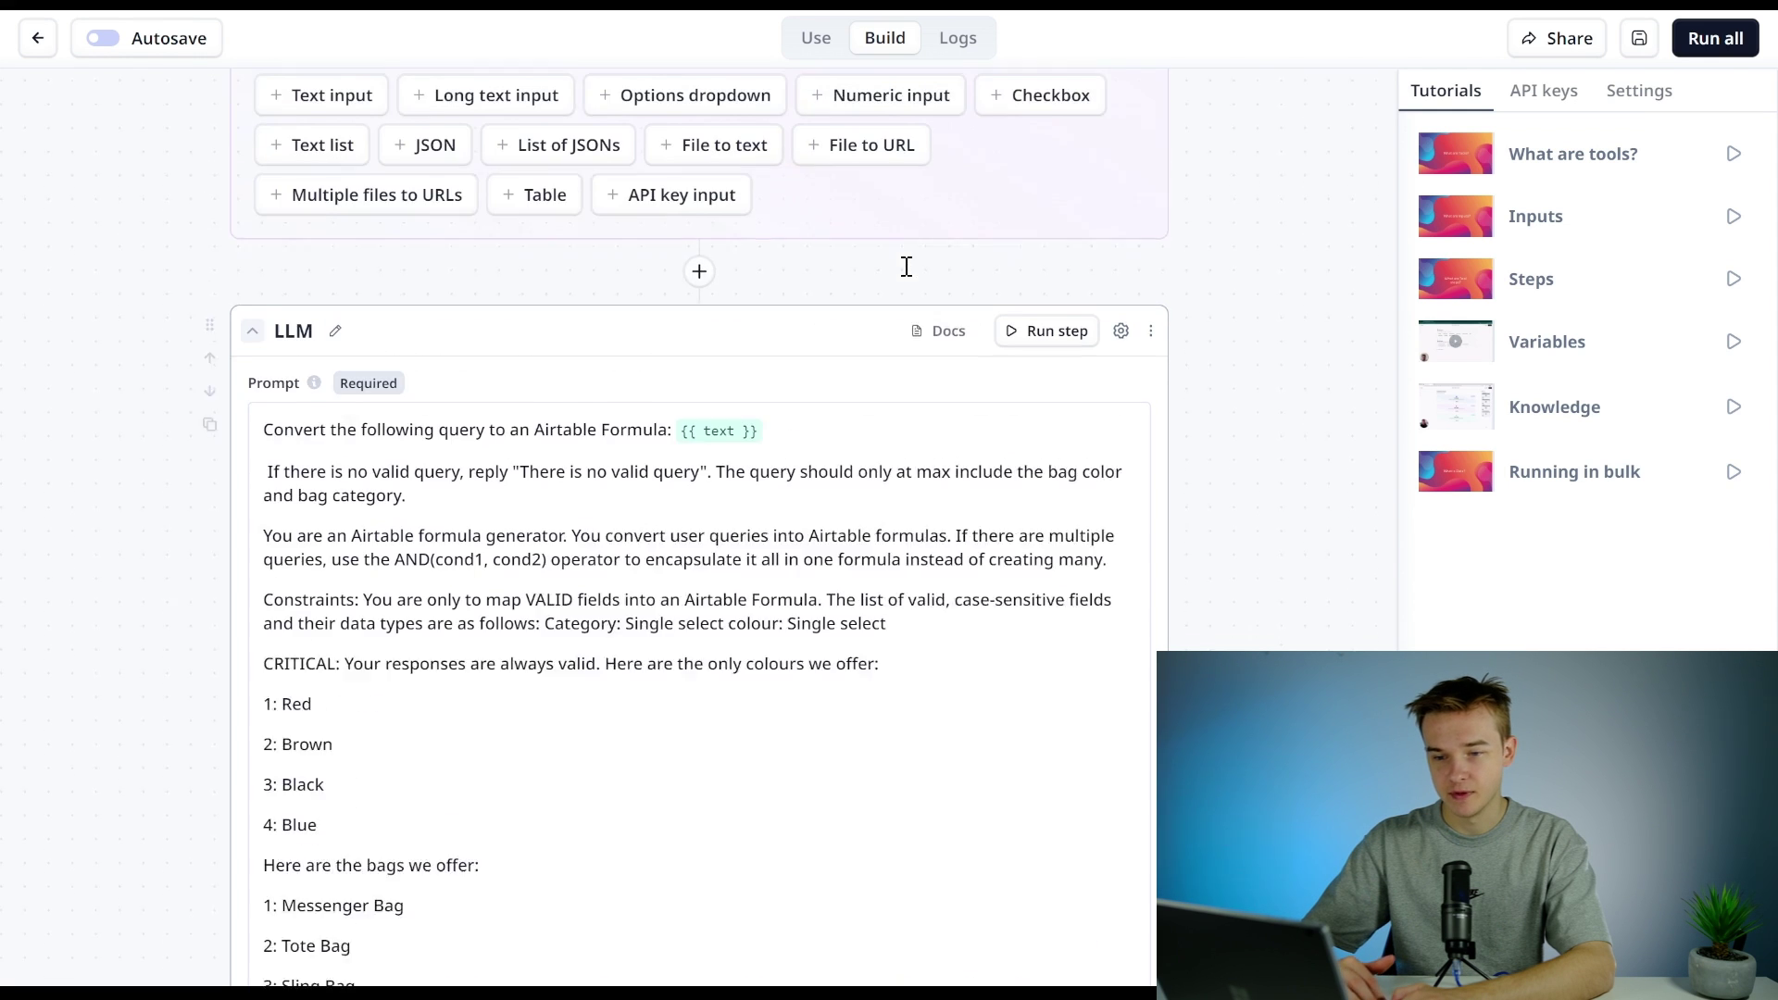
scroll(1215, 326, "down", 2)
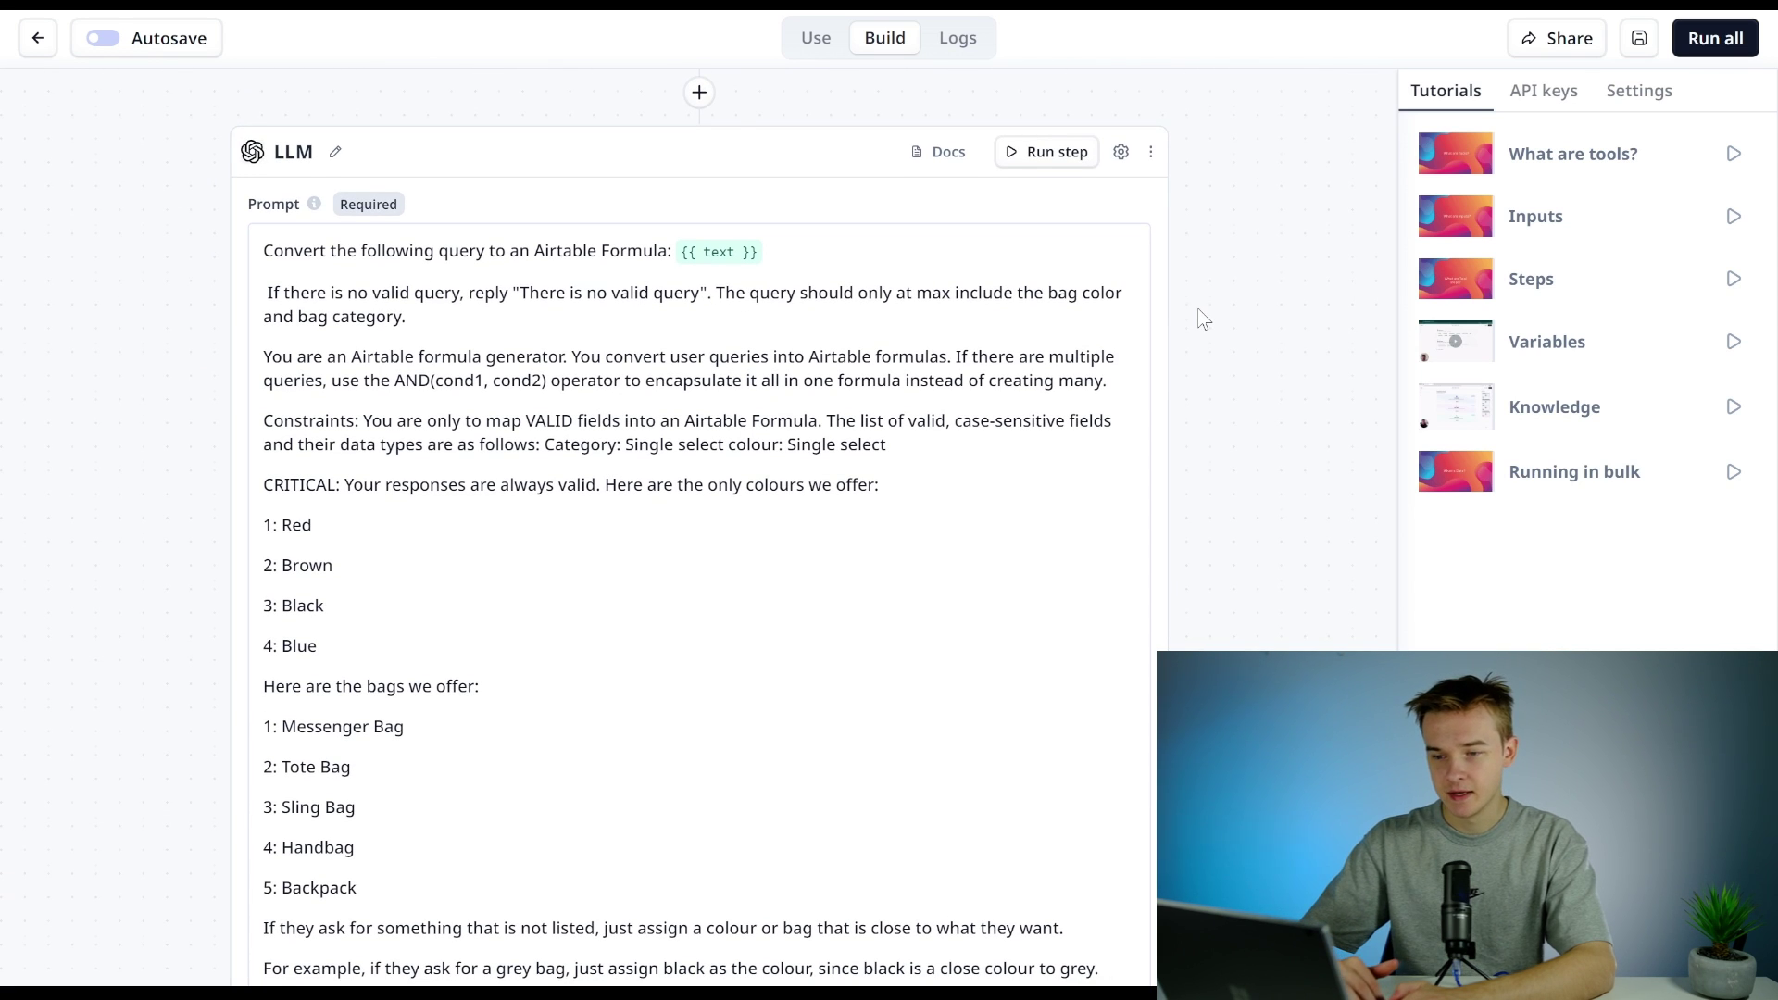
scroll(1200, 320, "down", 2)
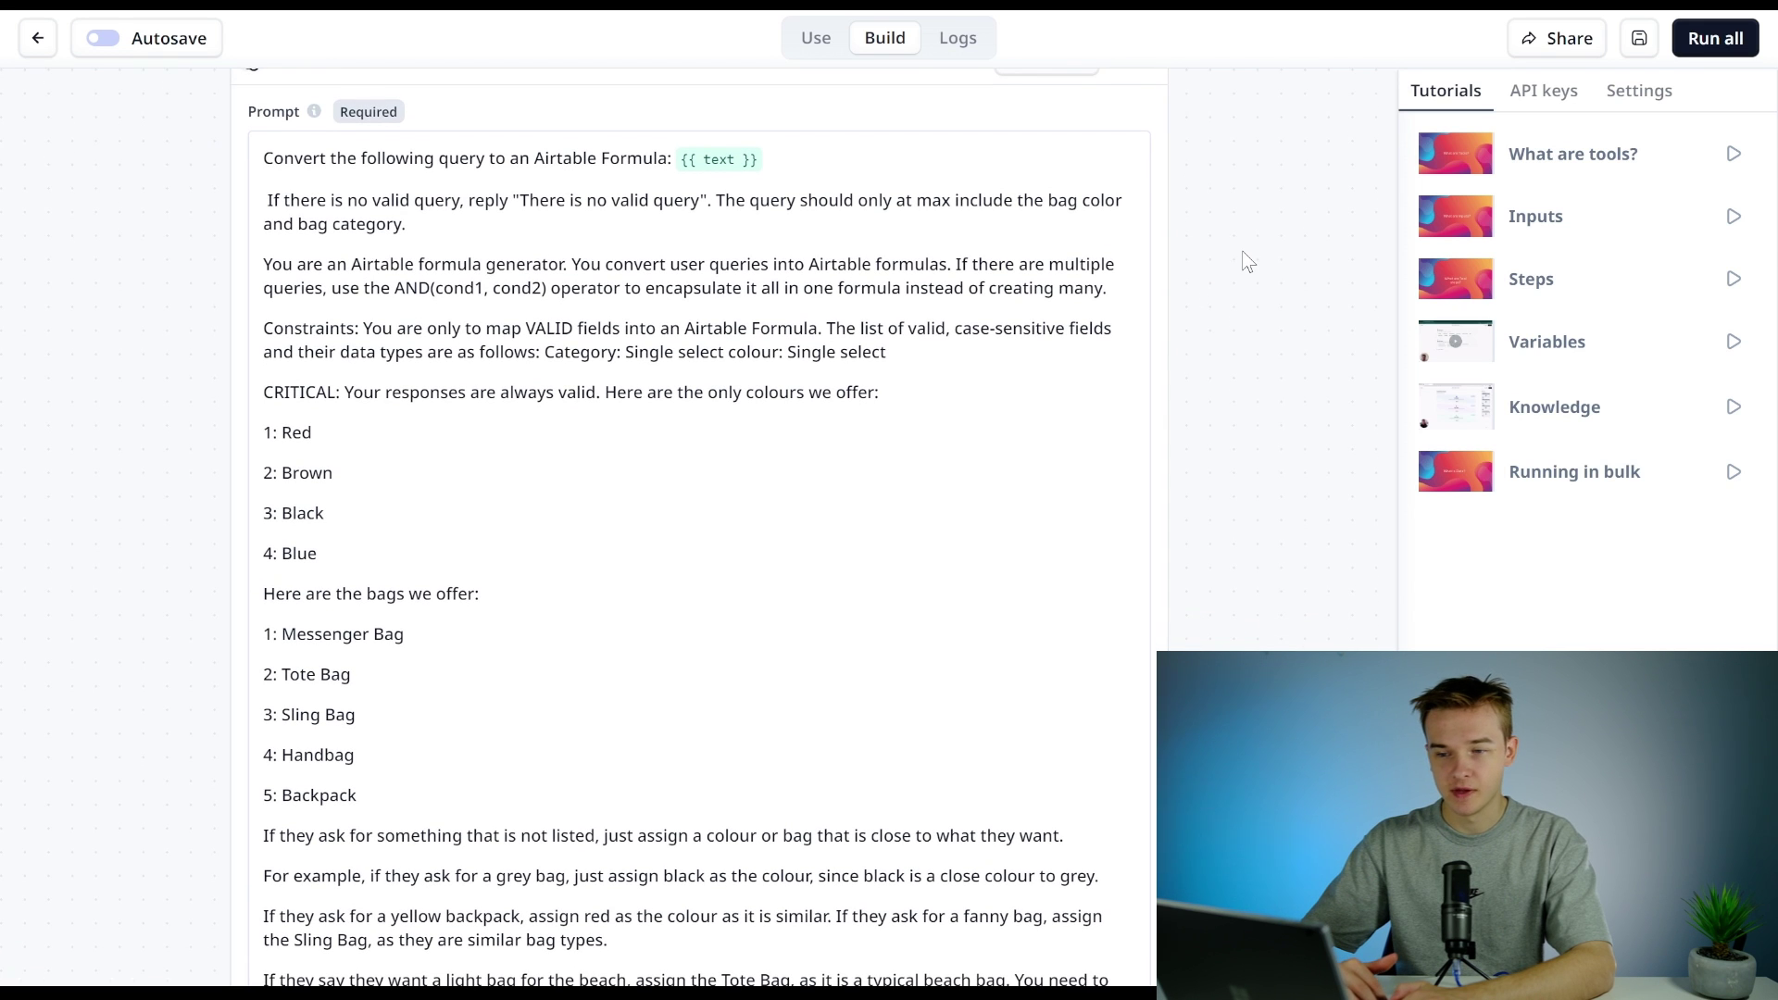
scroll(1245, 260, "down", 2)
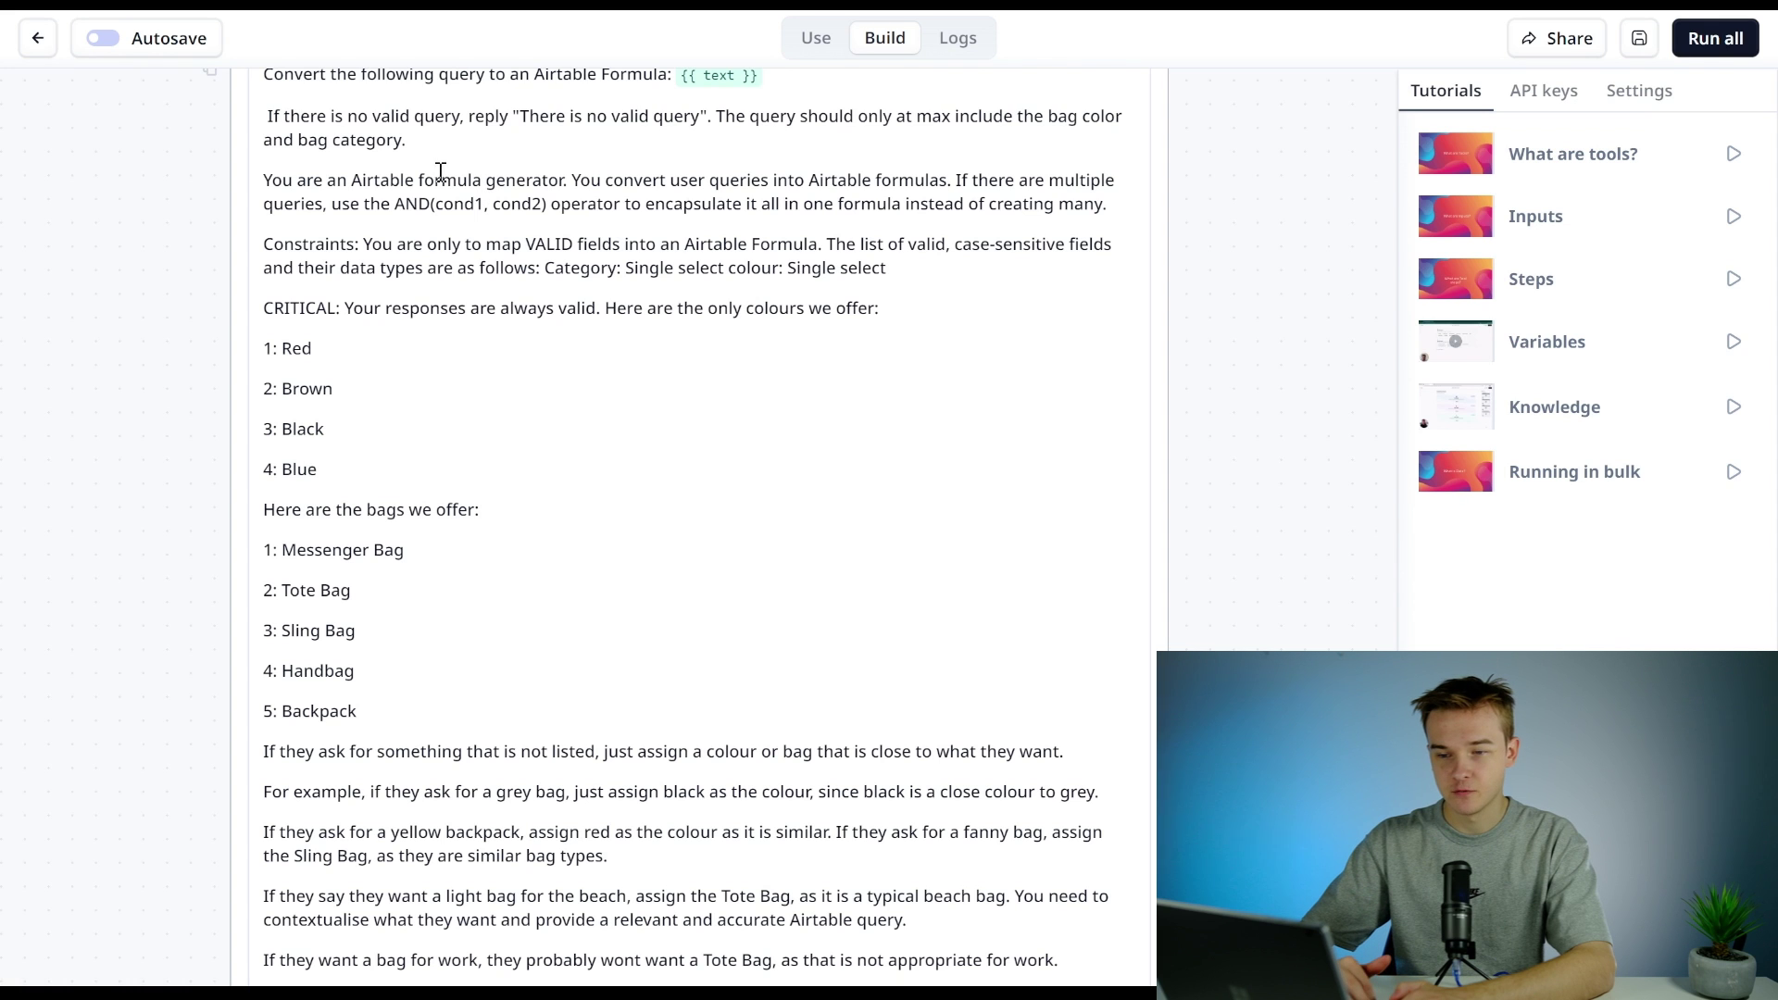
scroll(1153, 396, "down", 7)
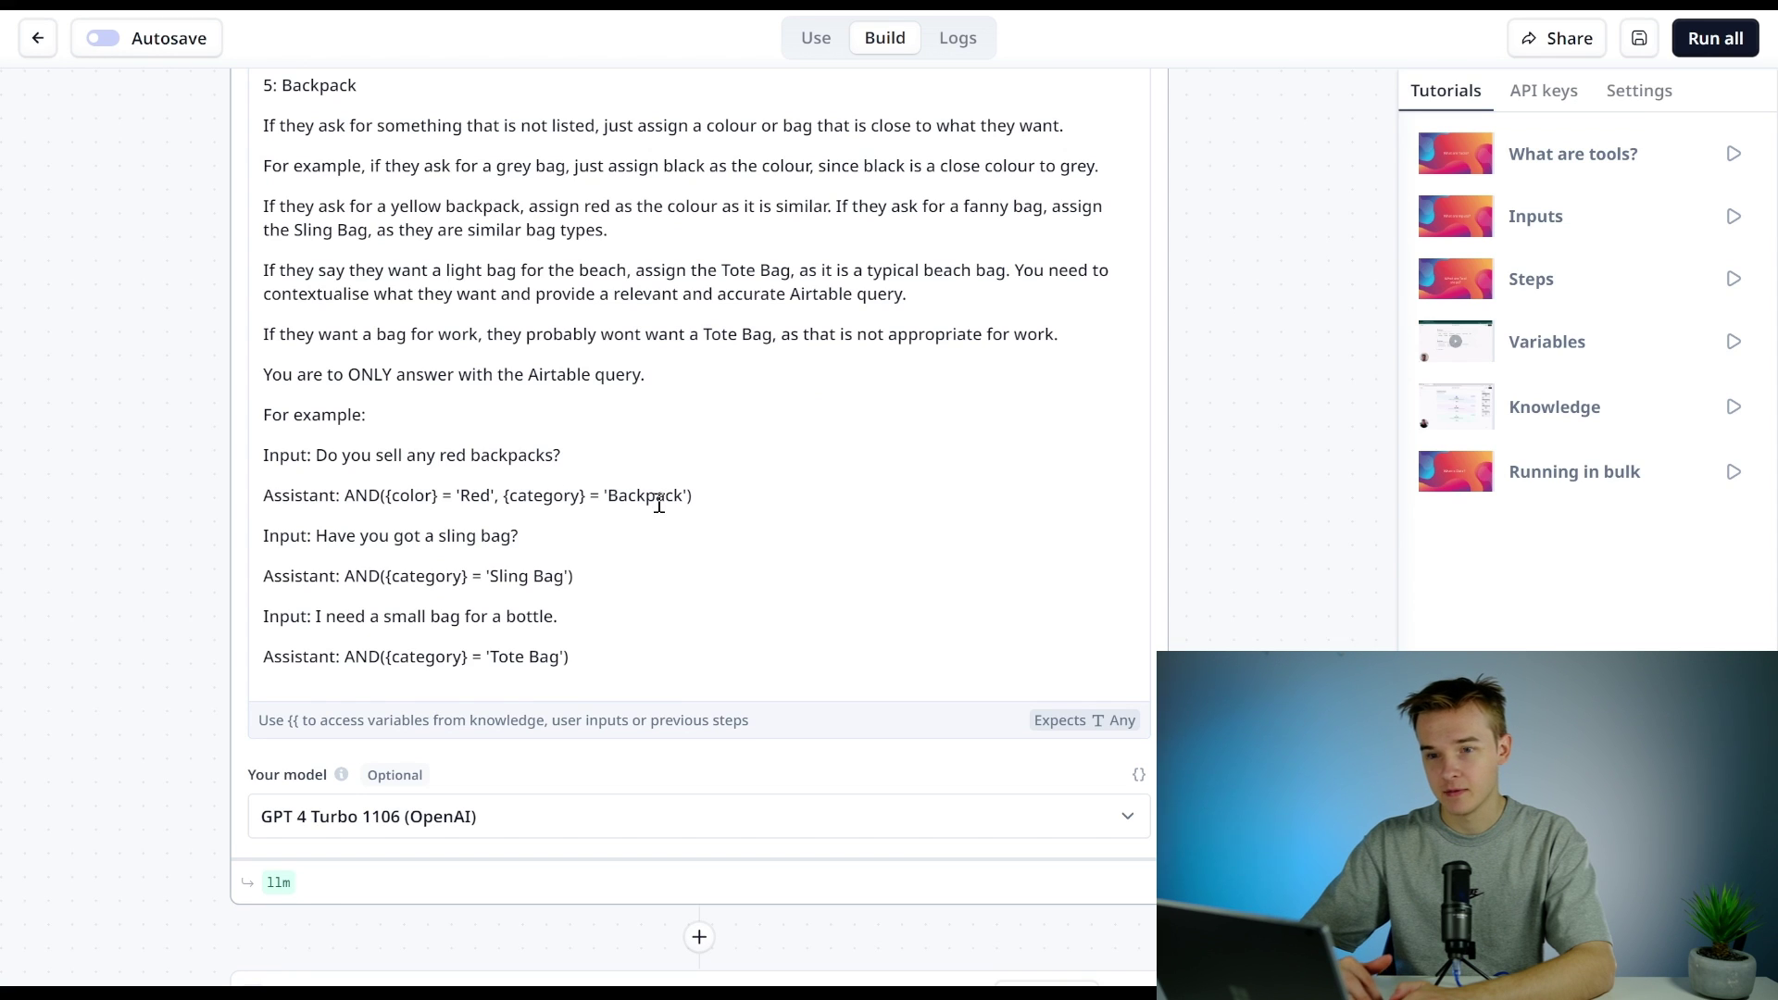
left_click_drag(714, 496, 323, 495)
Step: Close the LLM side panel and scroll down to the collapsed API step and Tool output
left_click(1221, 413)
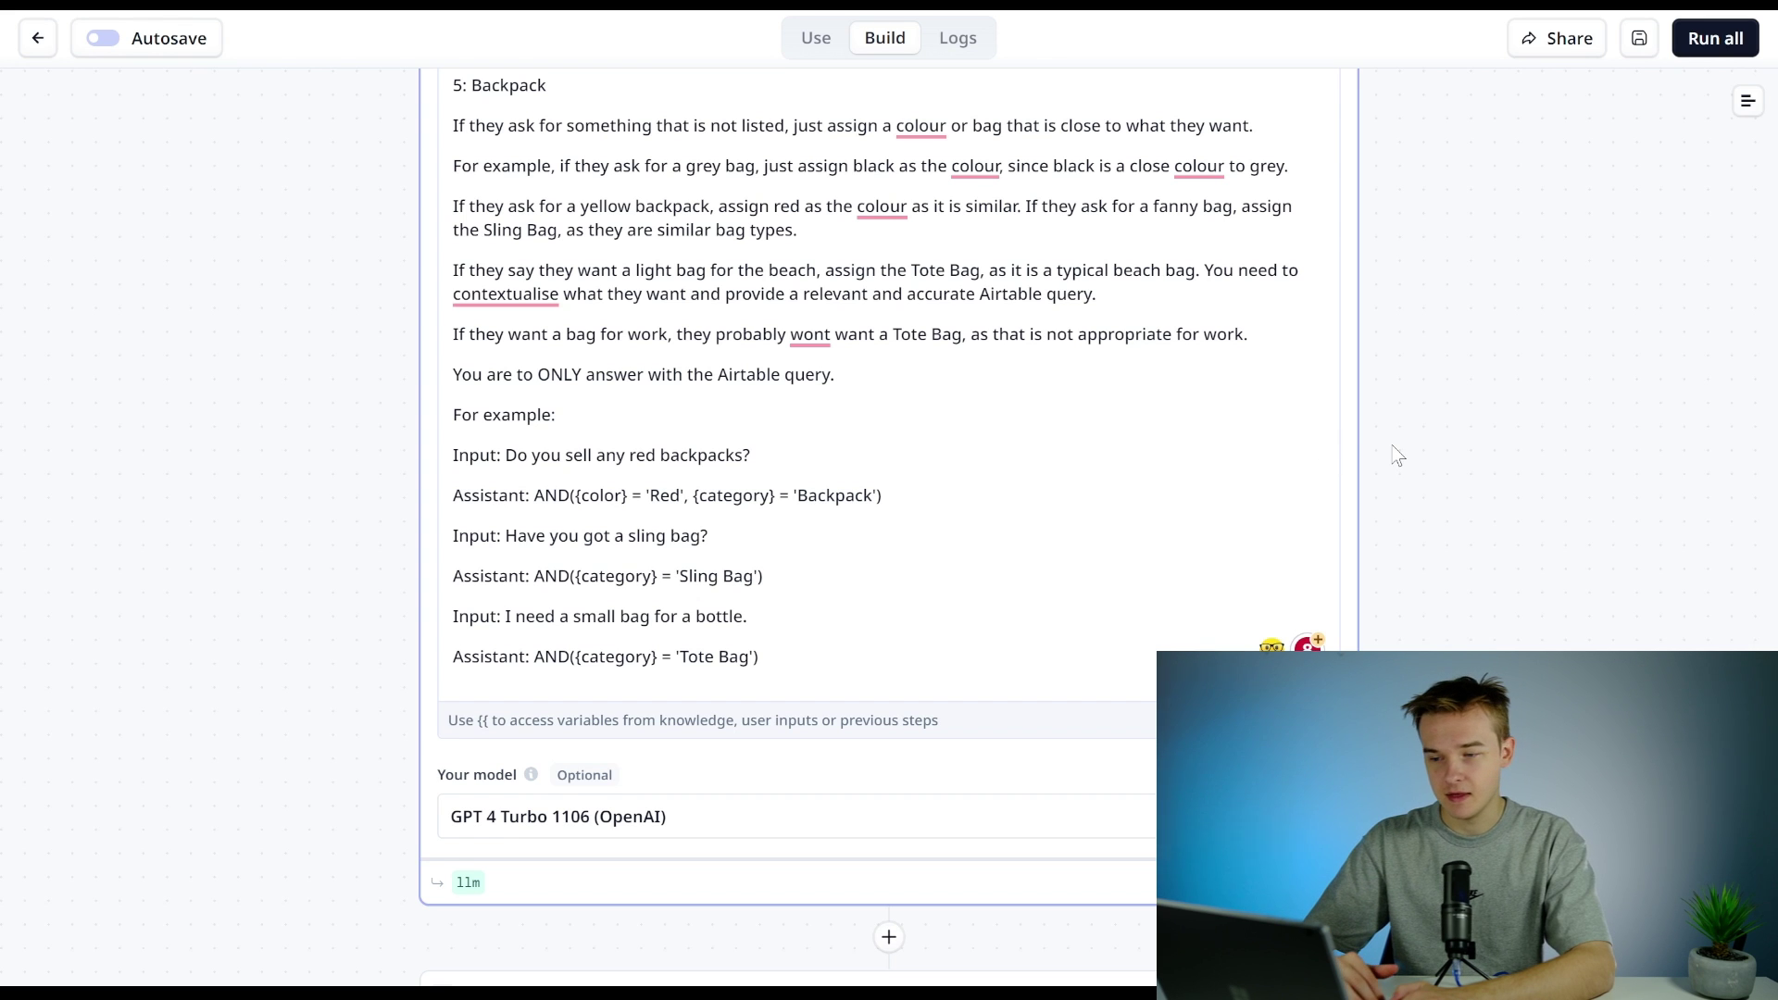
scroll(1396, 456, "up", 1)
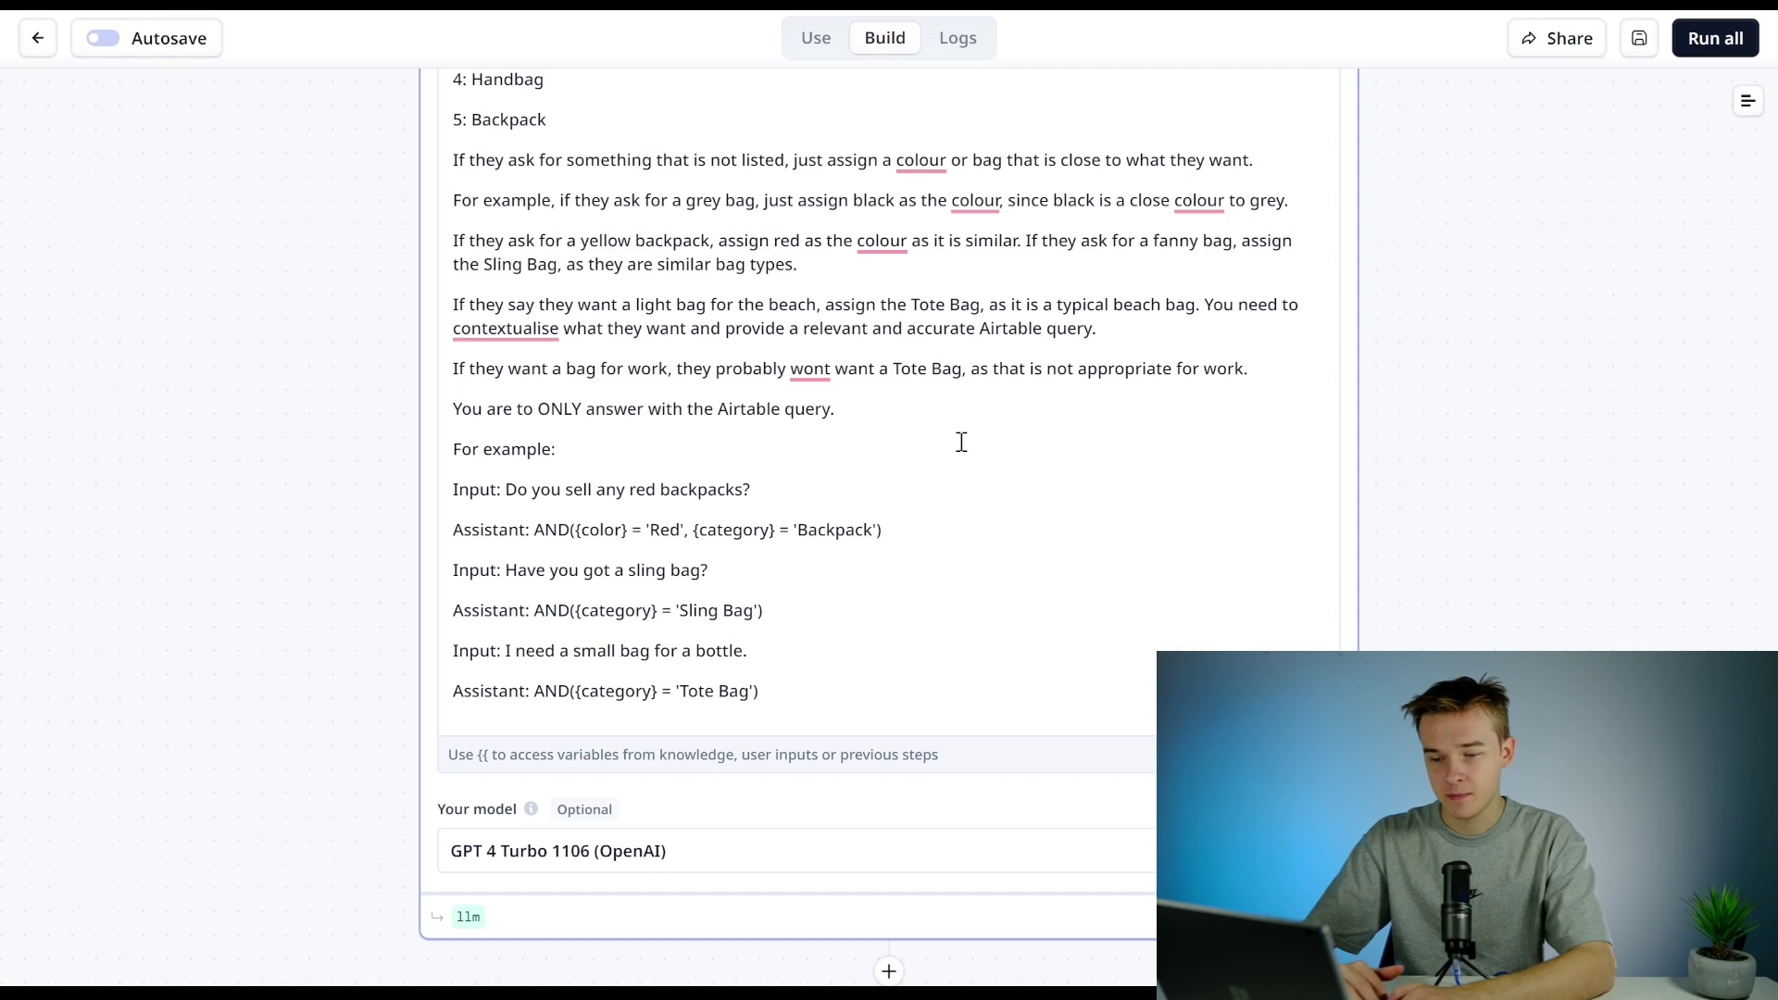
scroll(1394, 368, "up", 1)
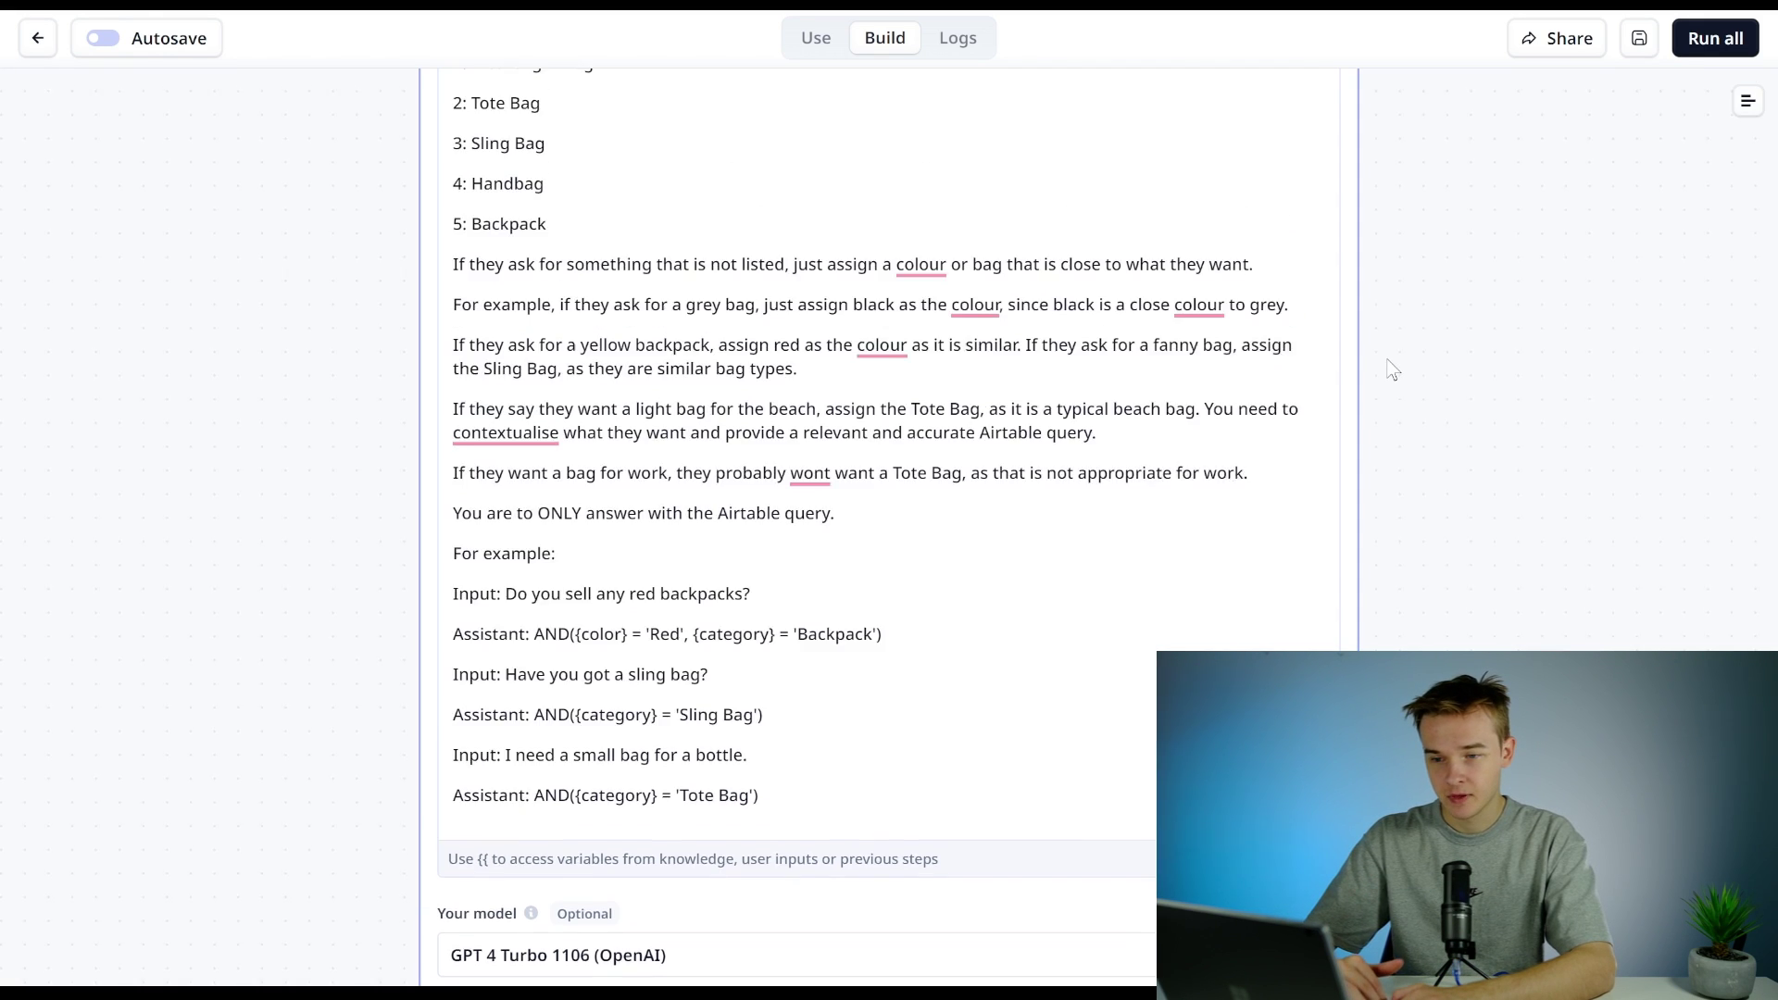
scroll(1393, 369, "up", 4)
scroll(1057, 366, "up", 2)
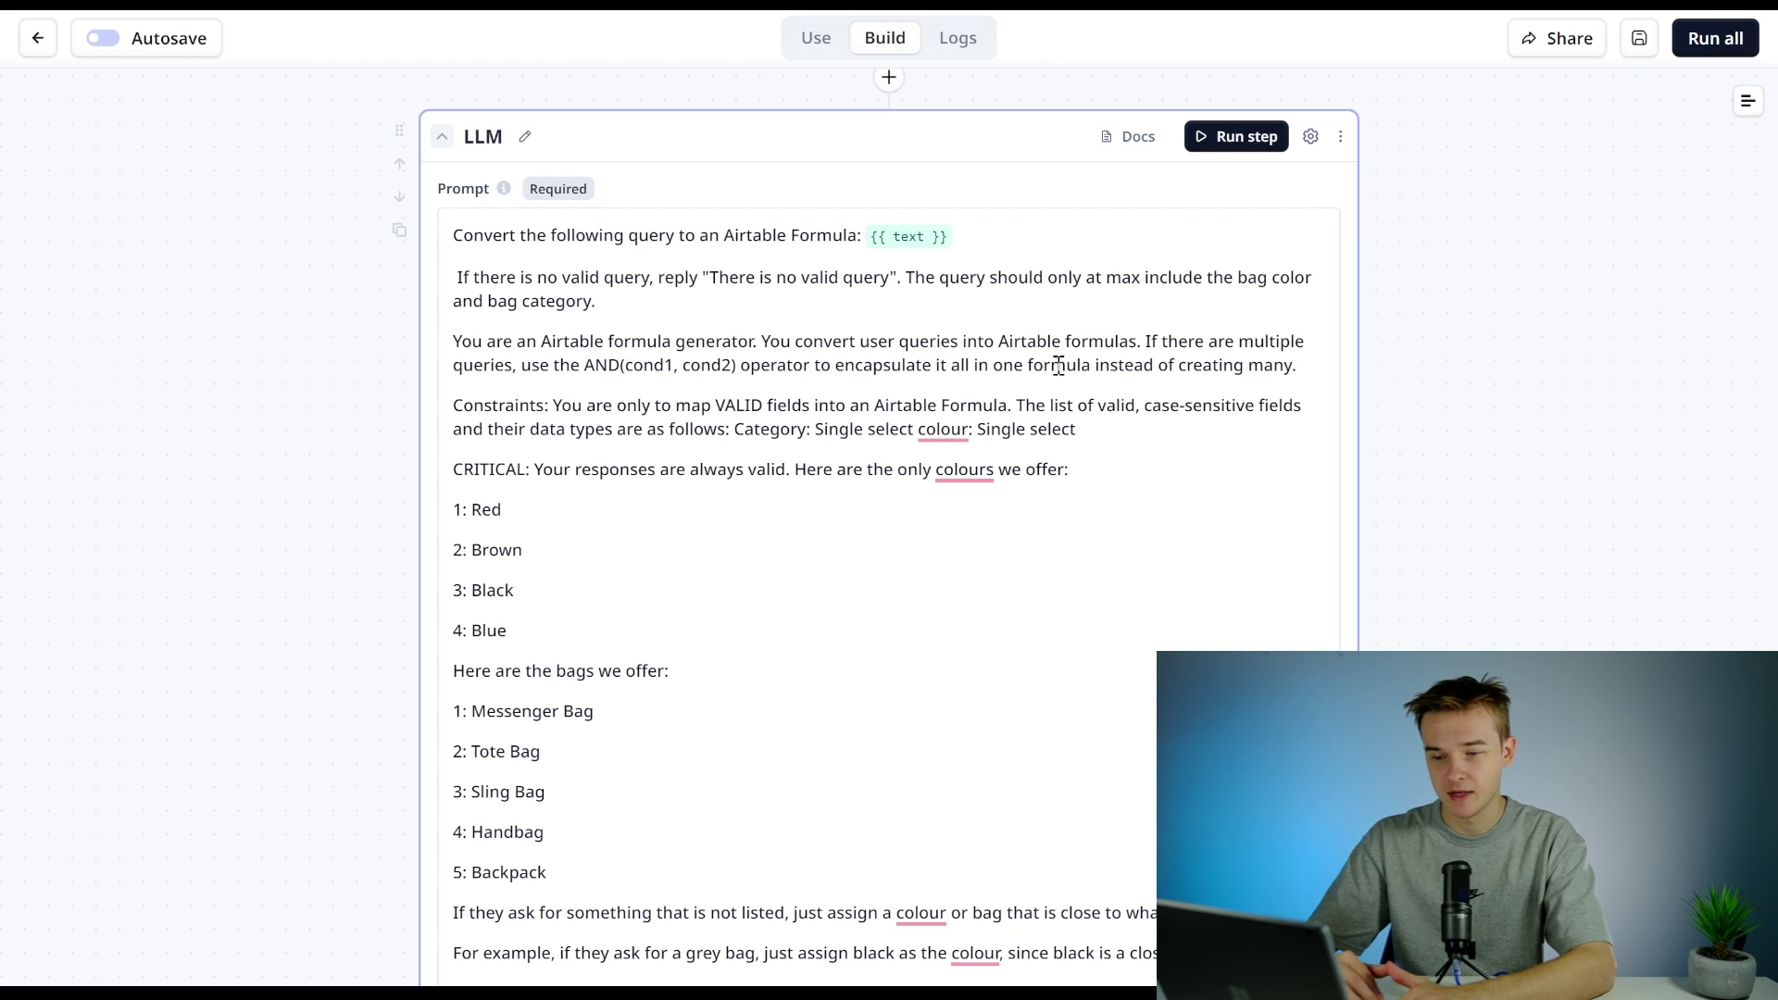
scroll(1058, 365, "down", 2)
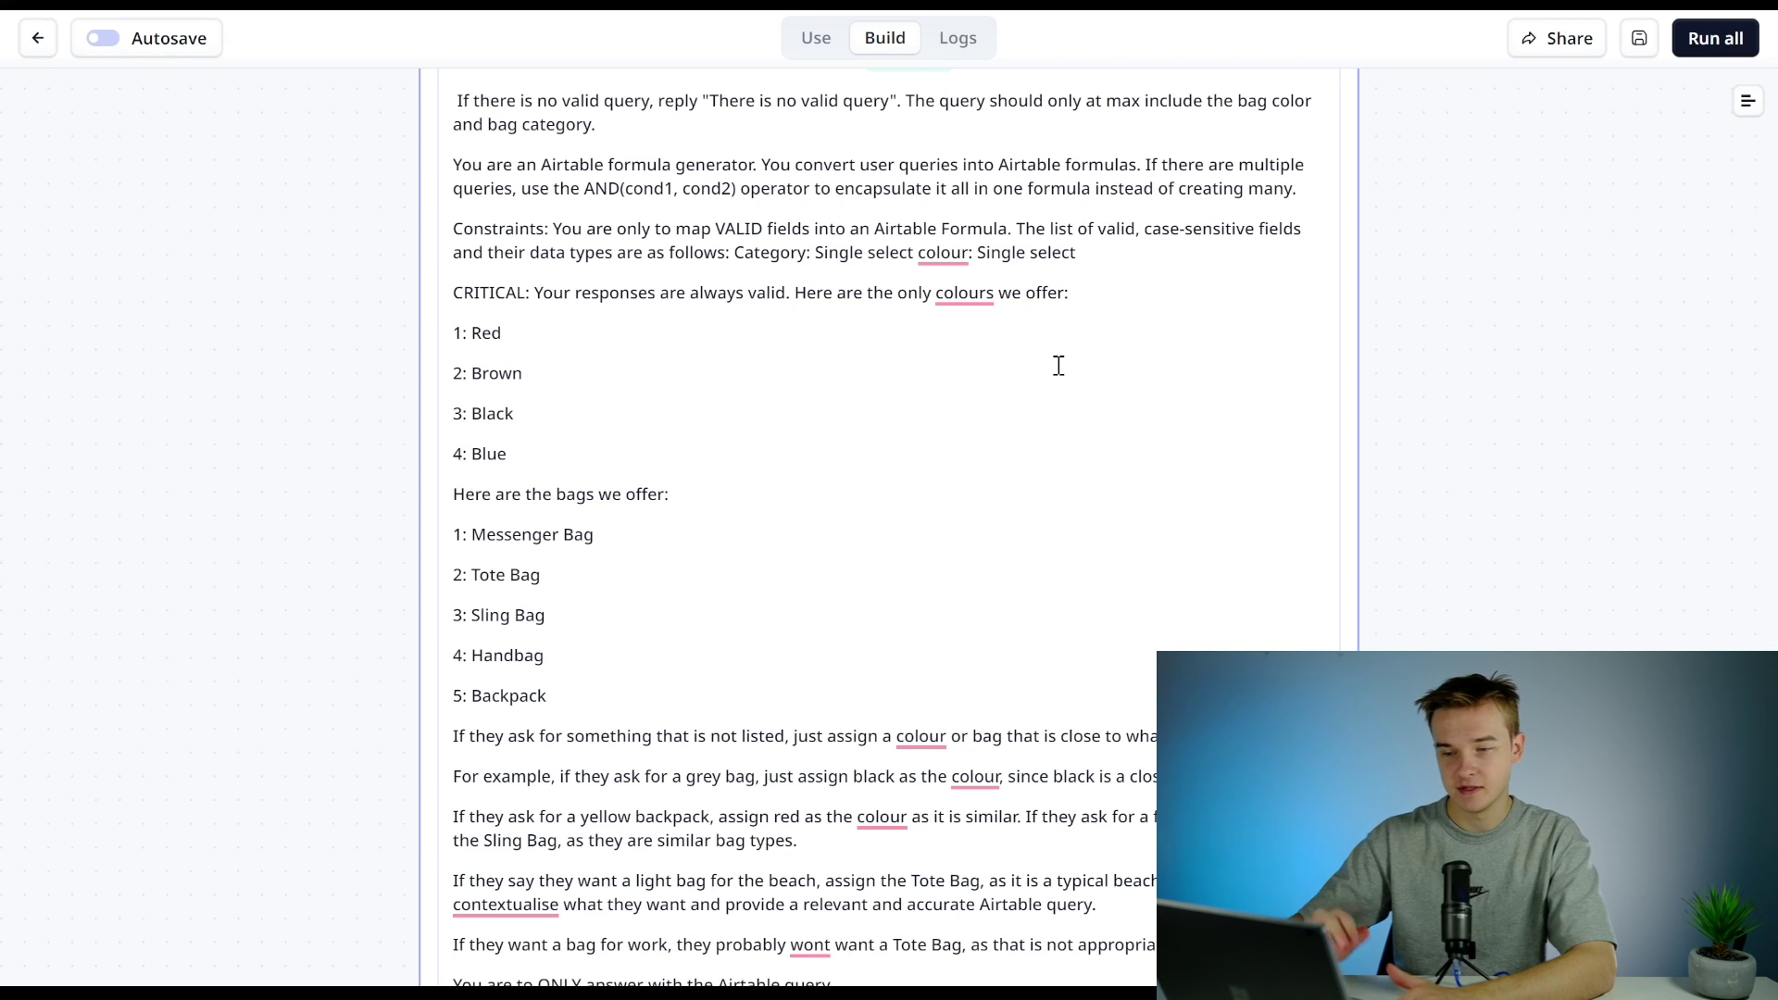
scroll(1059, 365, "up", 1)
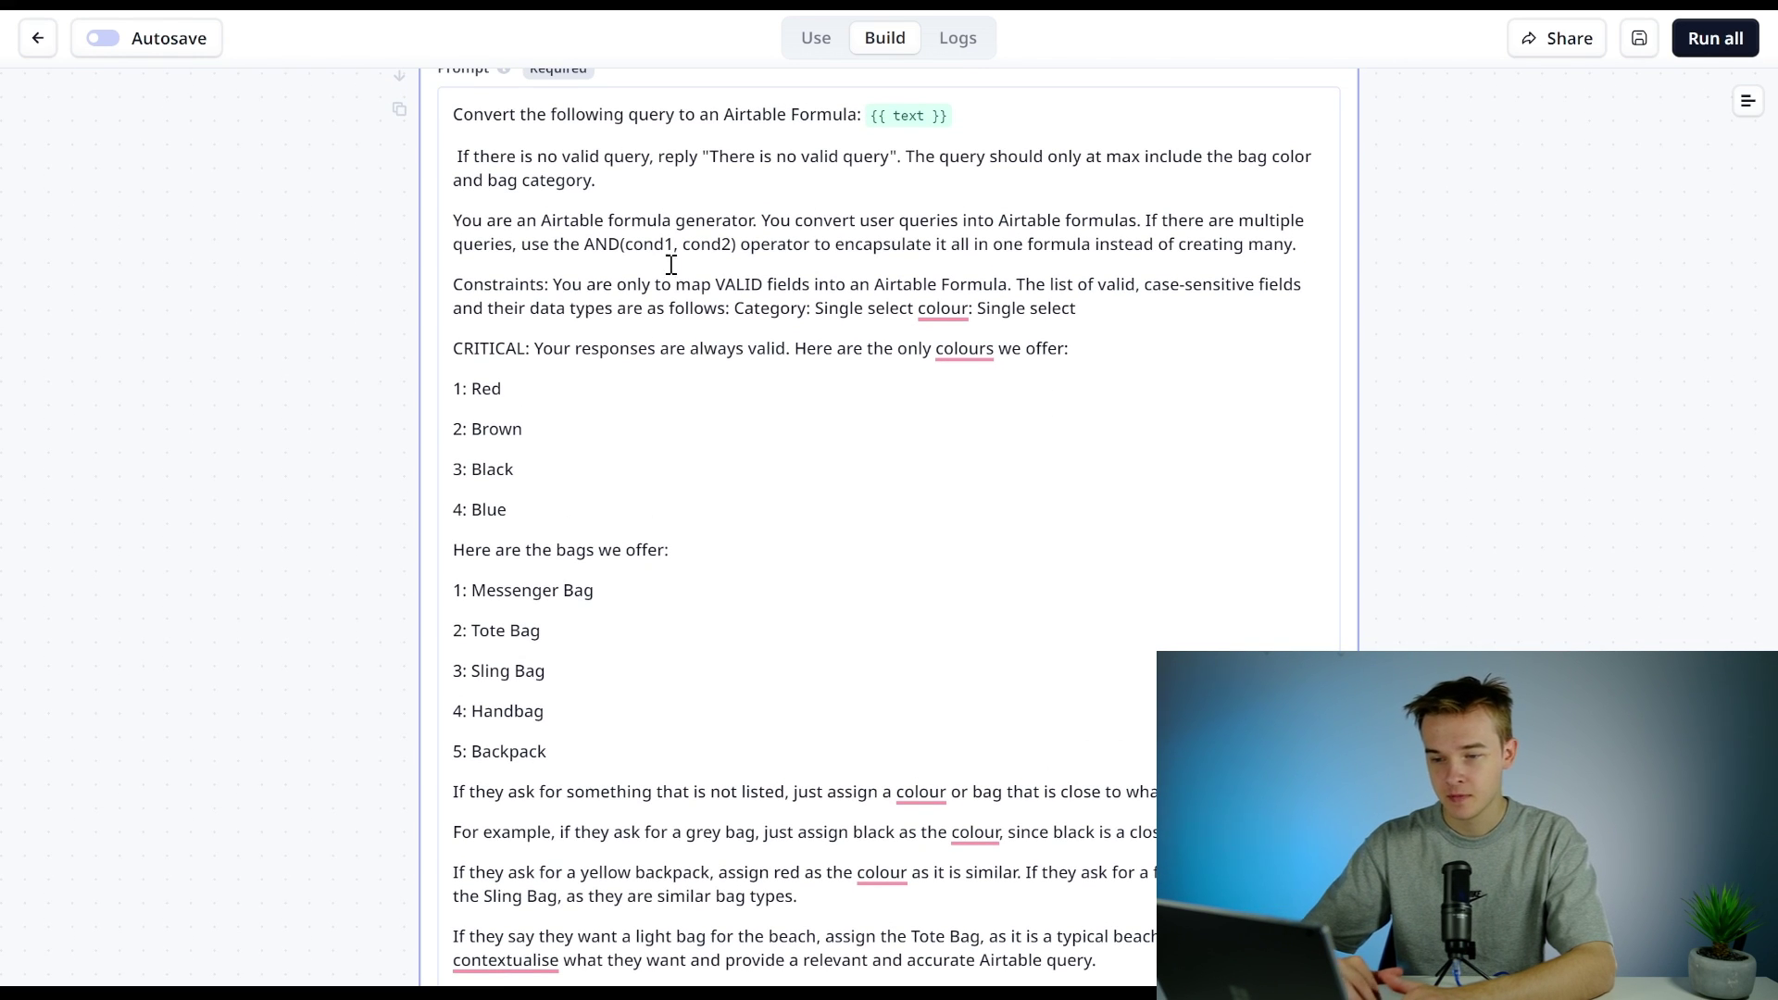
scroll(1166, 436, "down", 3)
scroll(1167, 435, "down", 2)
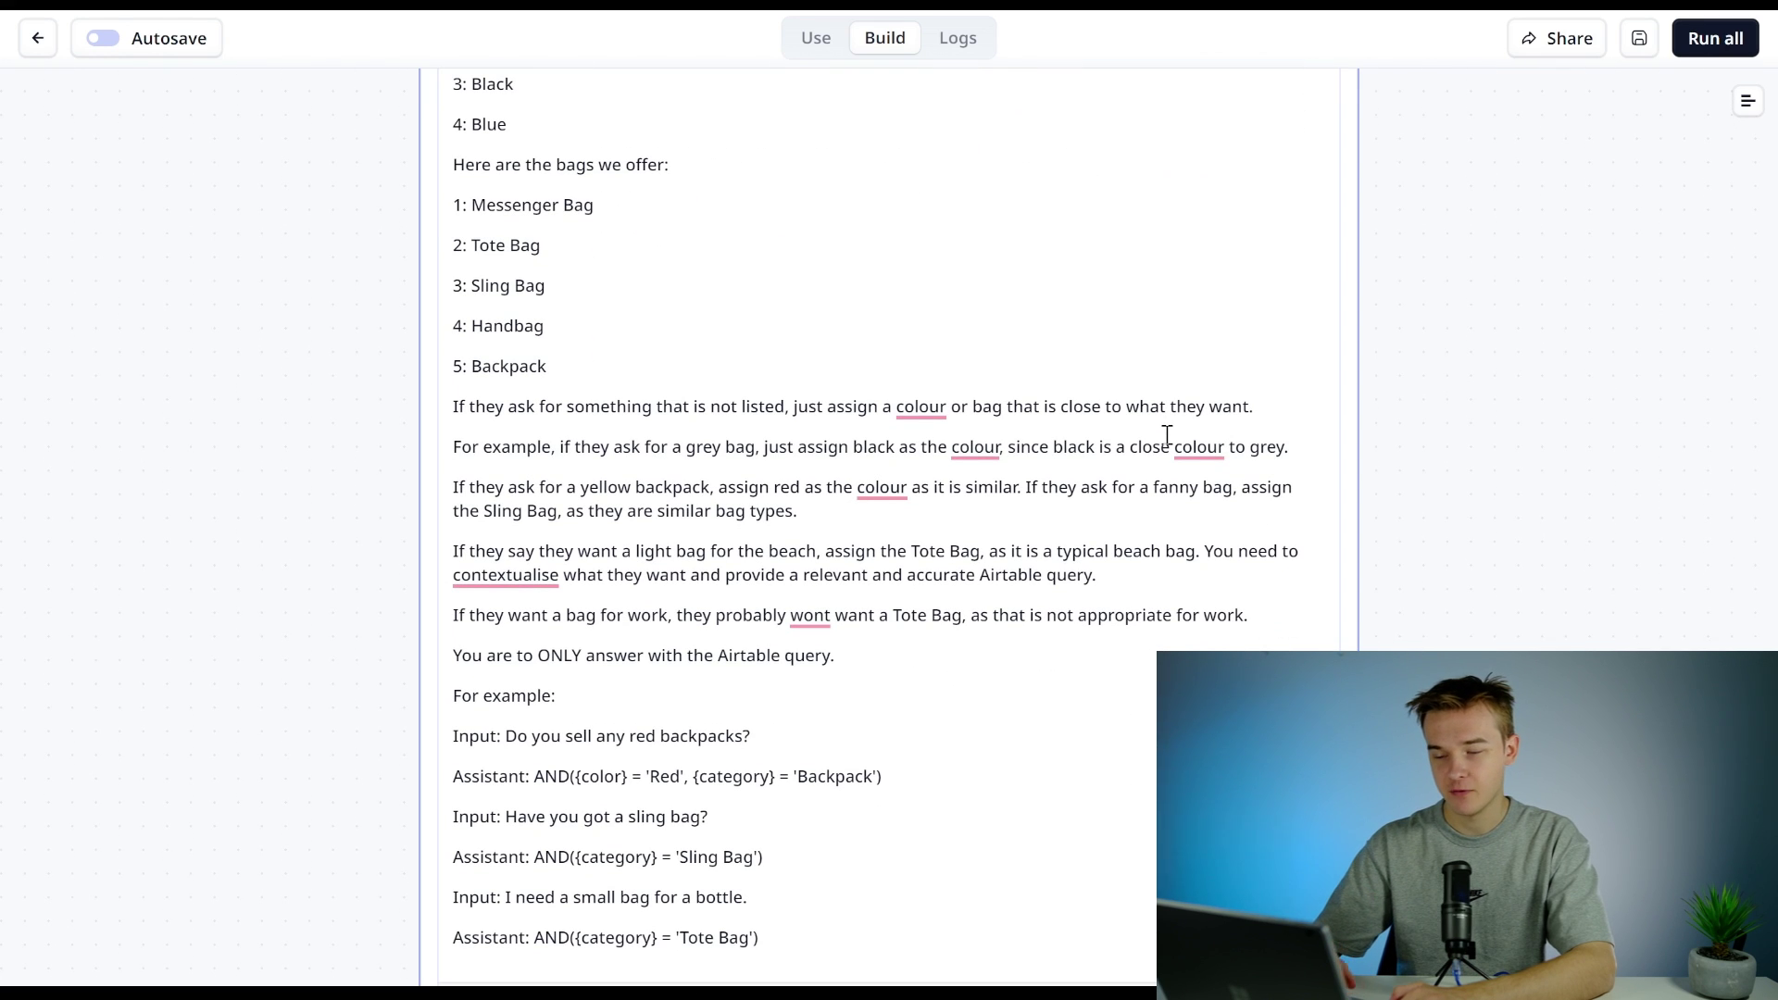
scroll(1167, 435, "down", 3)
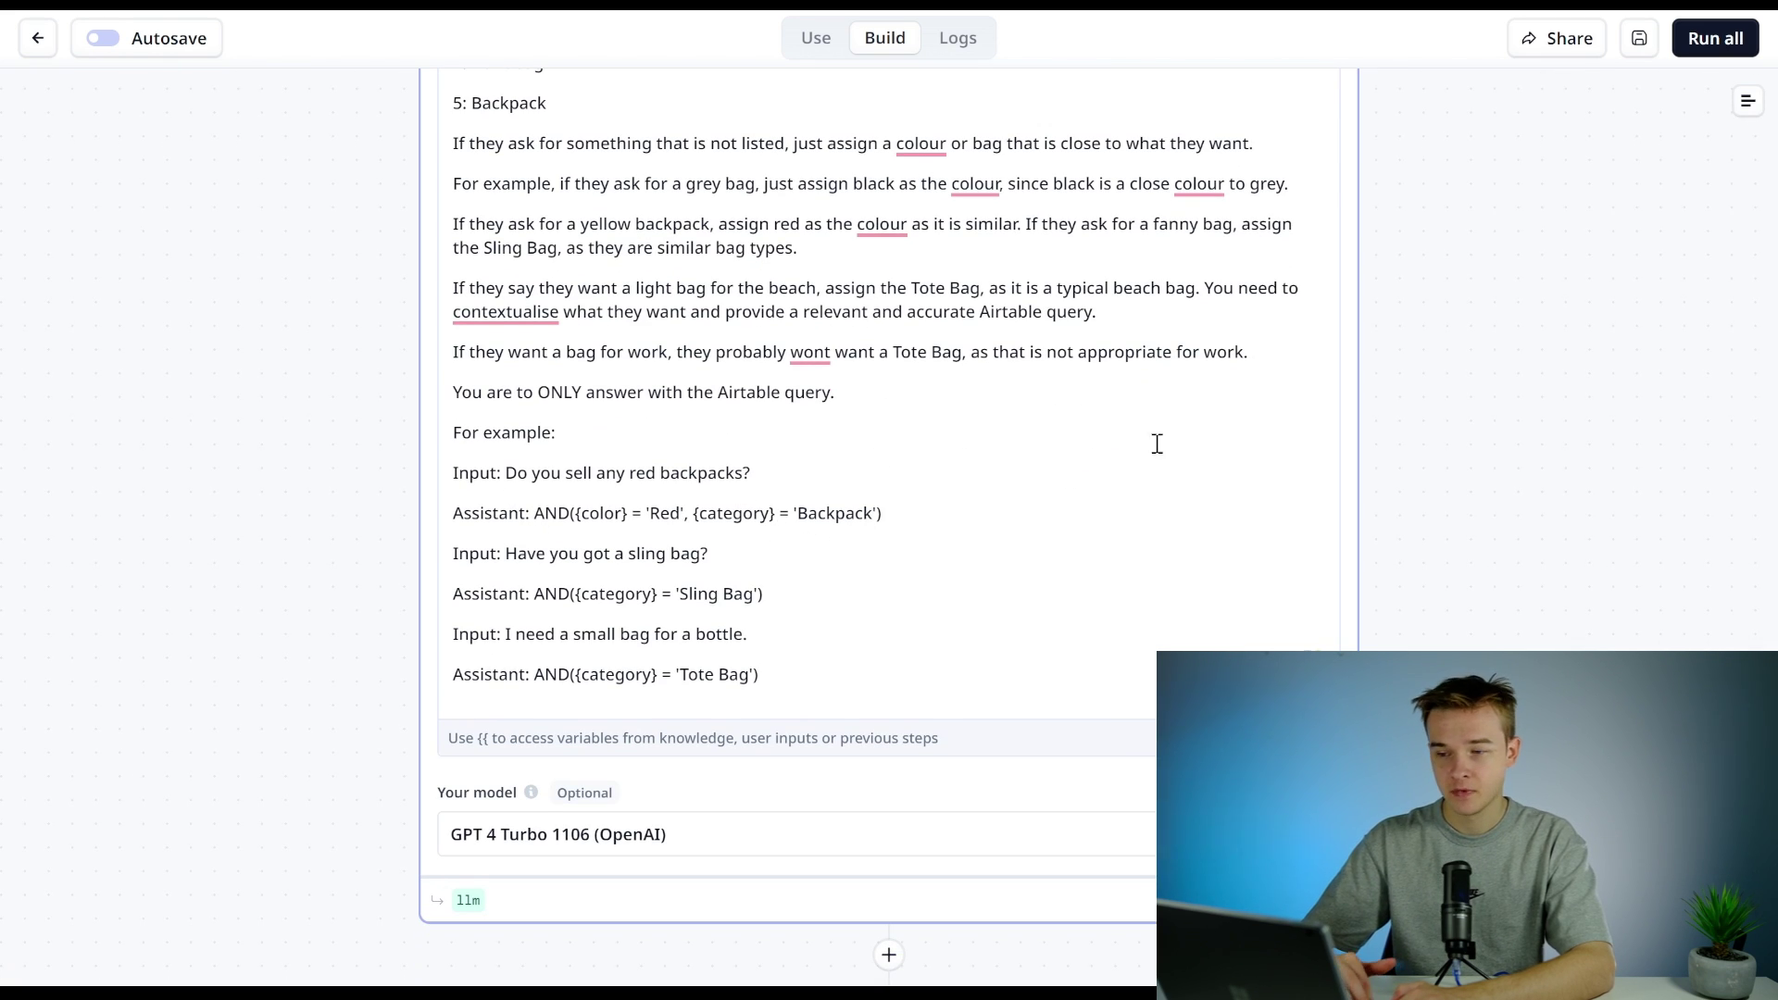
scroll(1482, 450, "down", 3)
scroll(1482, 450, "down", 3)
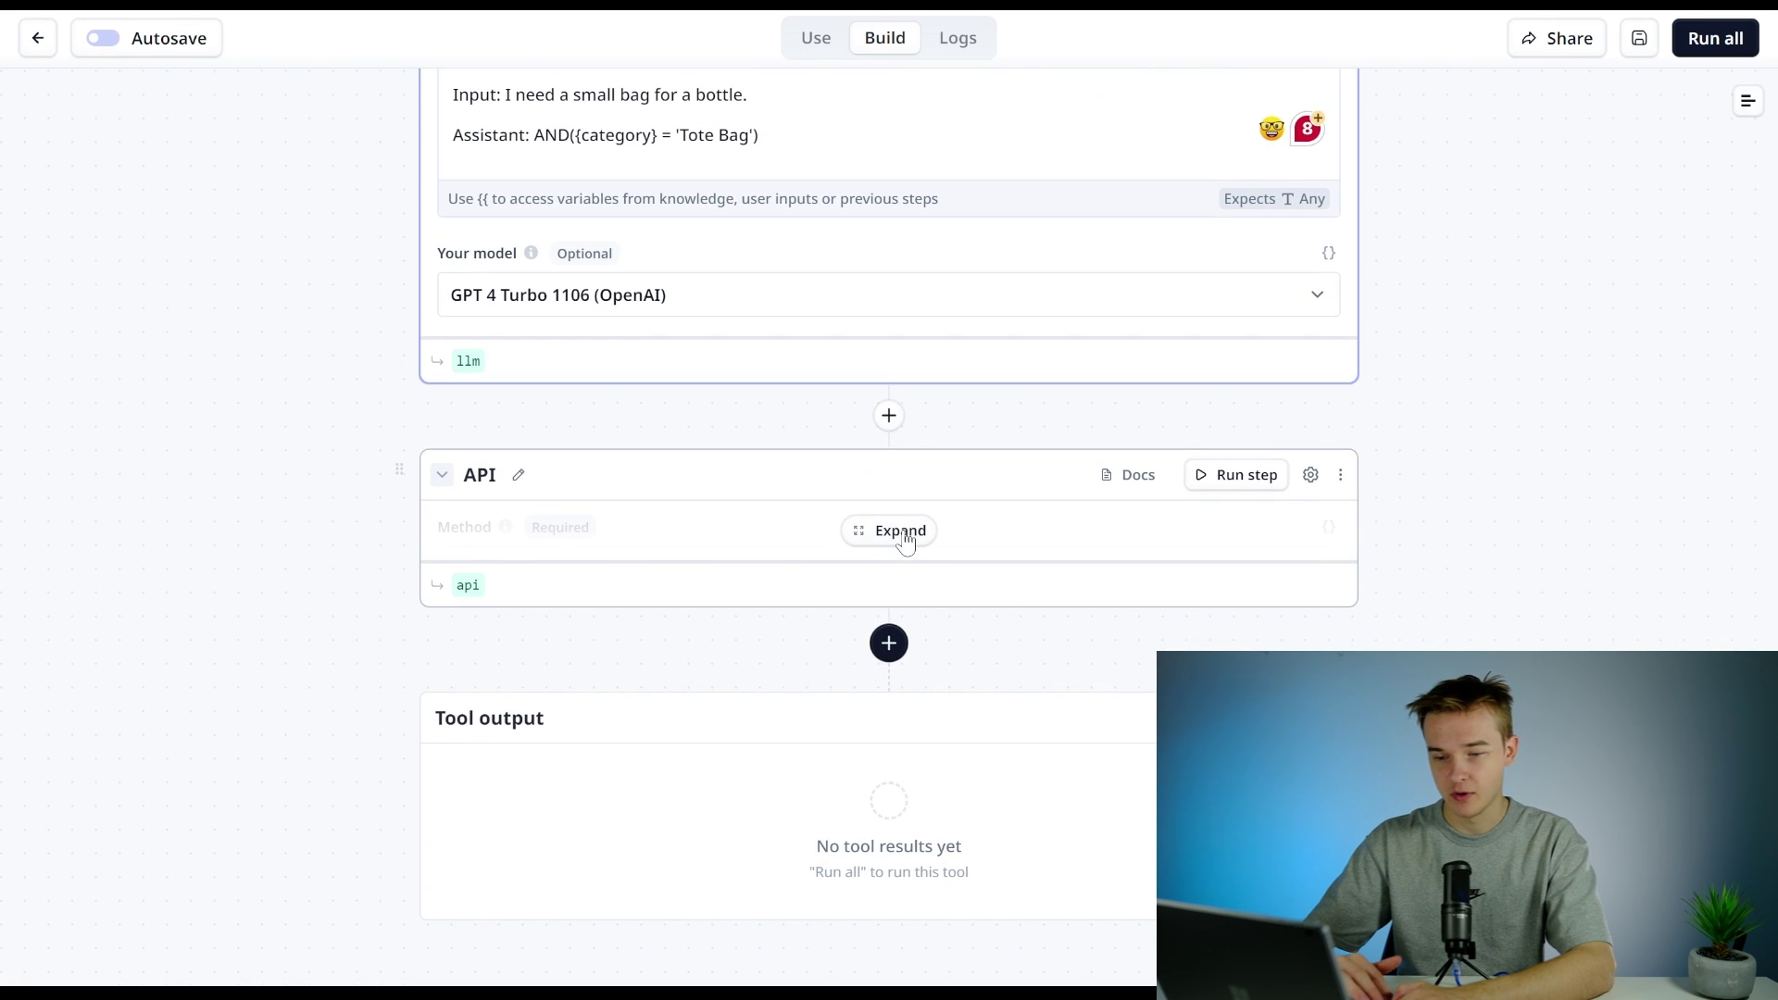
Step: Expand the API step to reveal its GET Airtable URL filtered by {{ llm.answer }} and bearer header
left_click(900, 532)
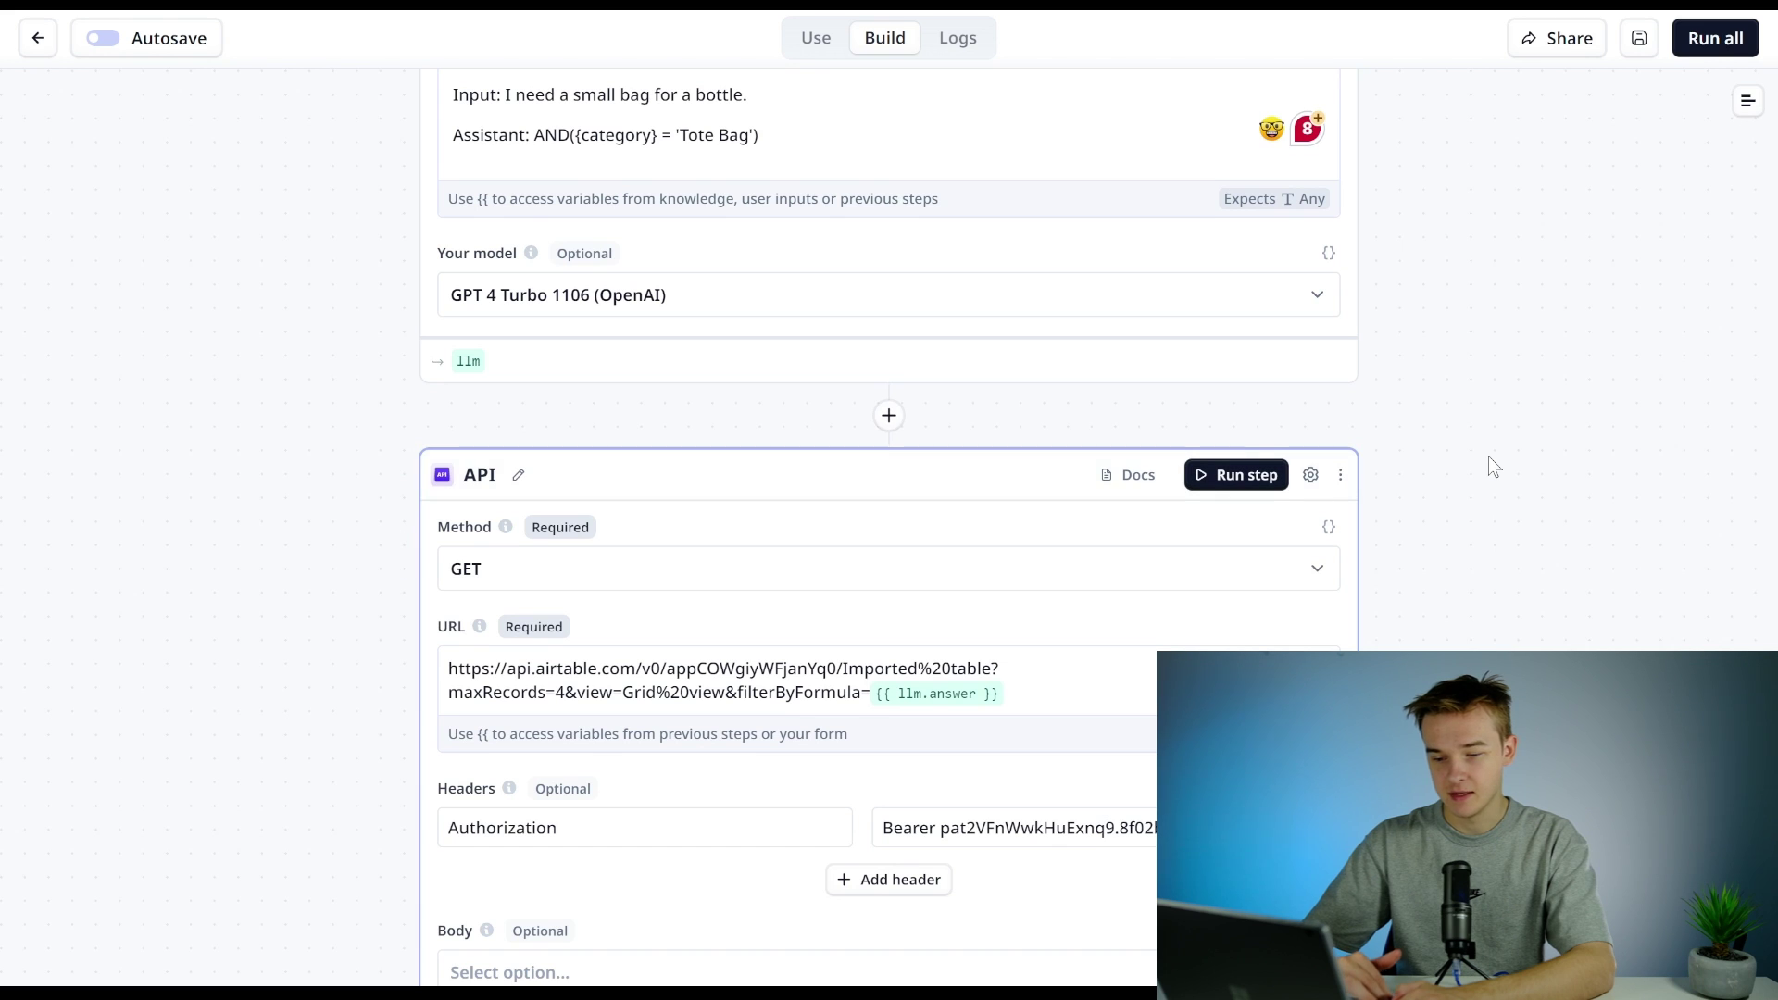
scroll(1487, 456, "down", 2)
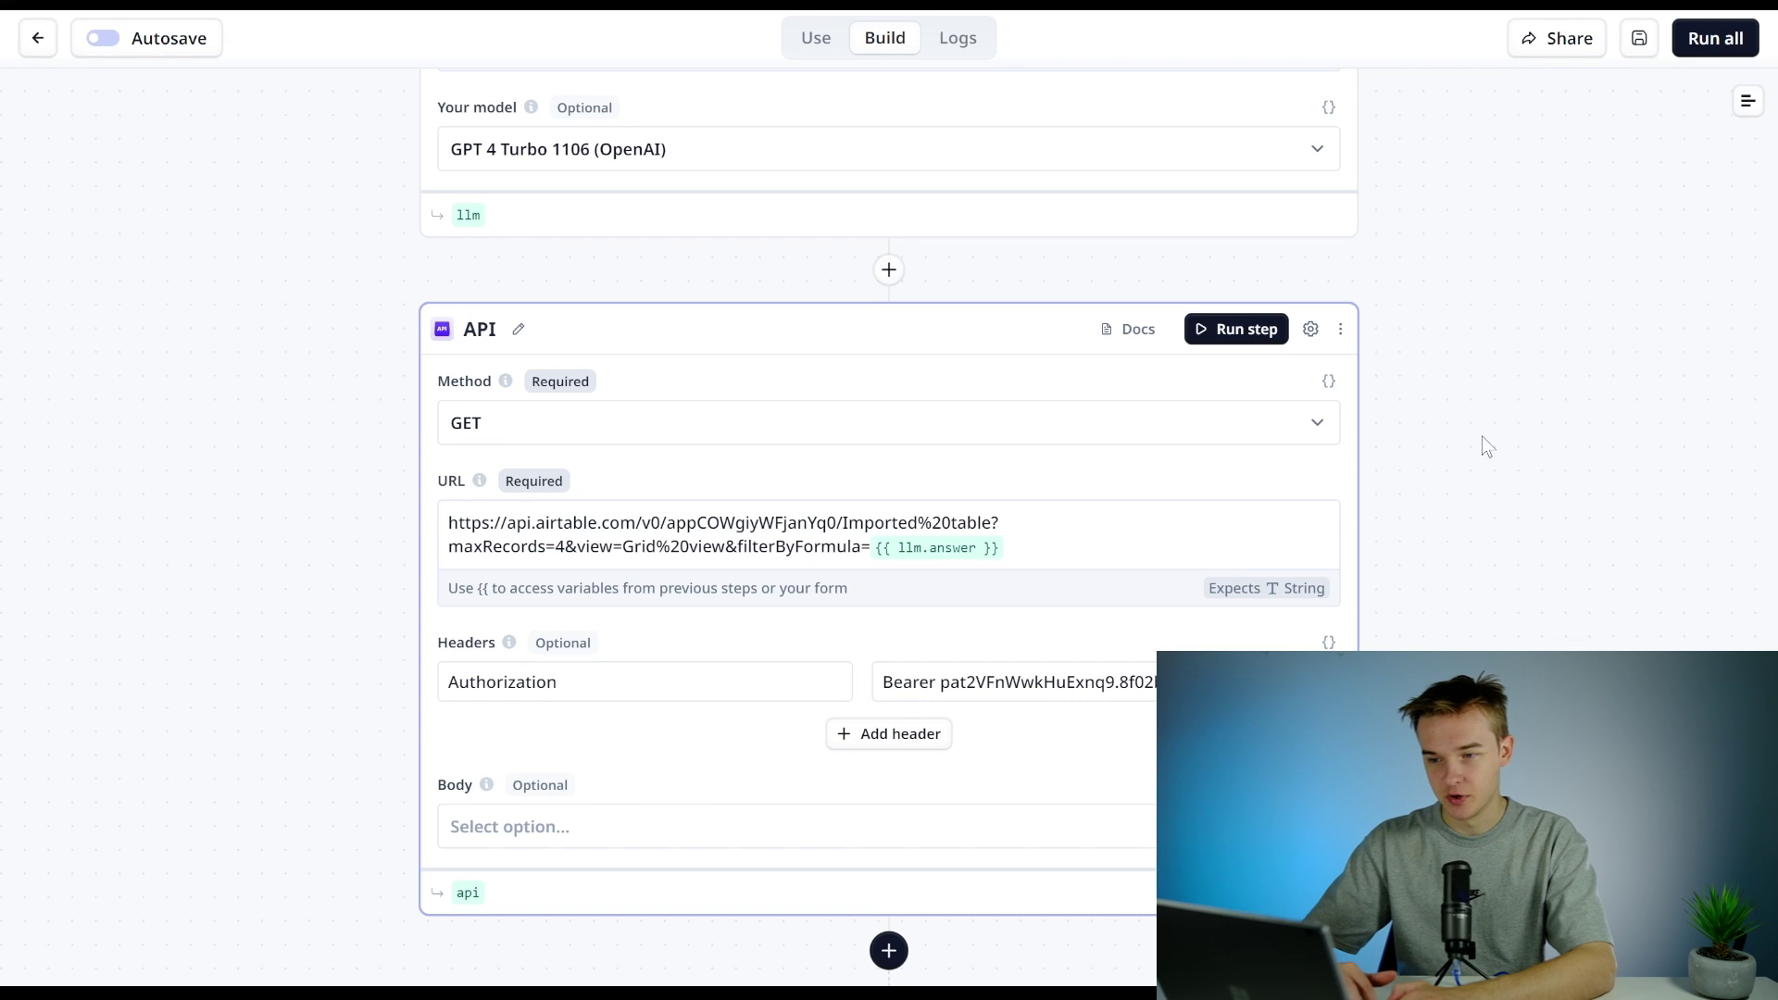
Step: In the tool's shareable app, run the tool with the question 'i want a backpack'
left_click(814, 42)
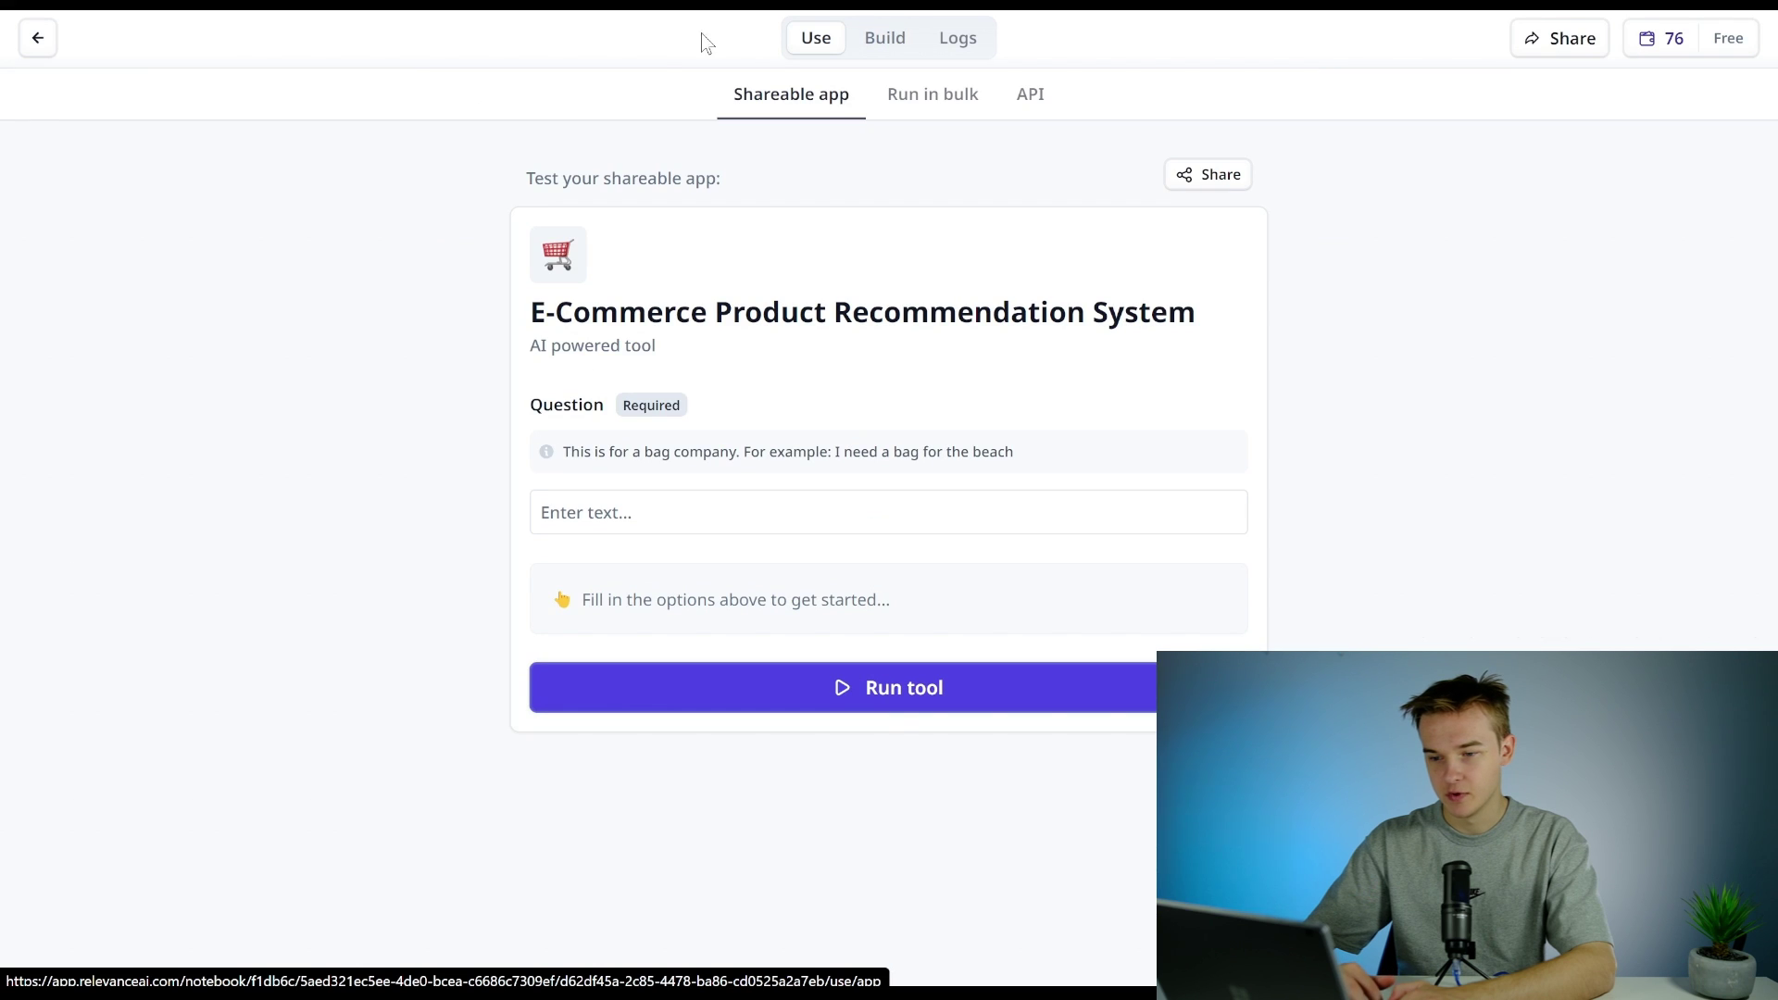
left_click(638, 516)
type("i")
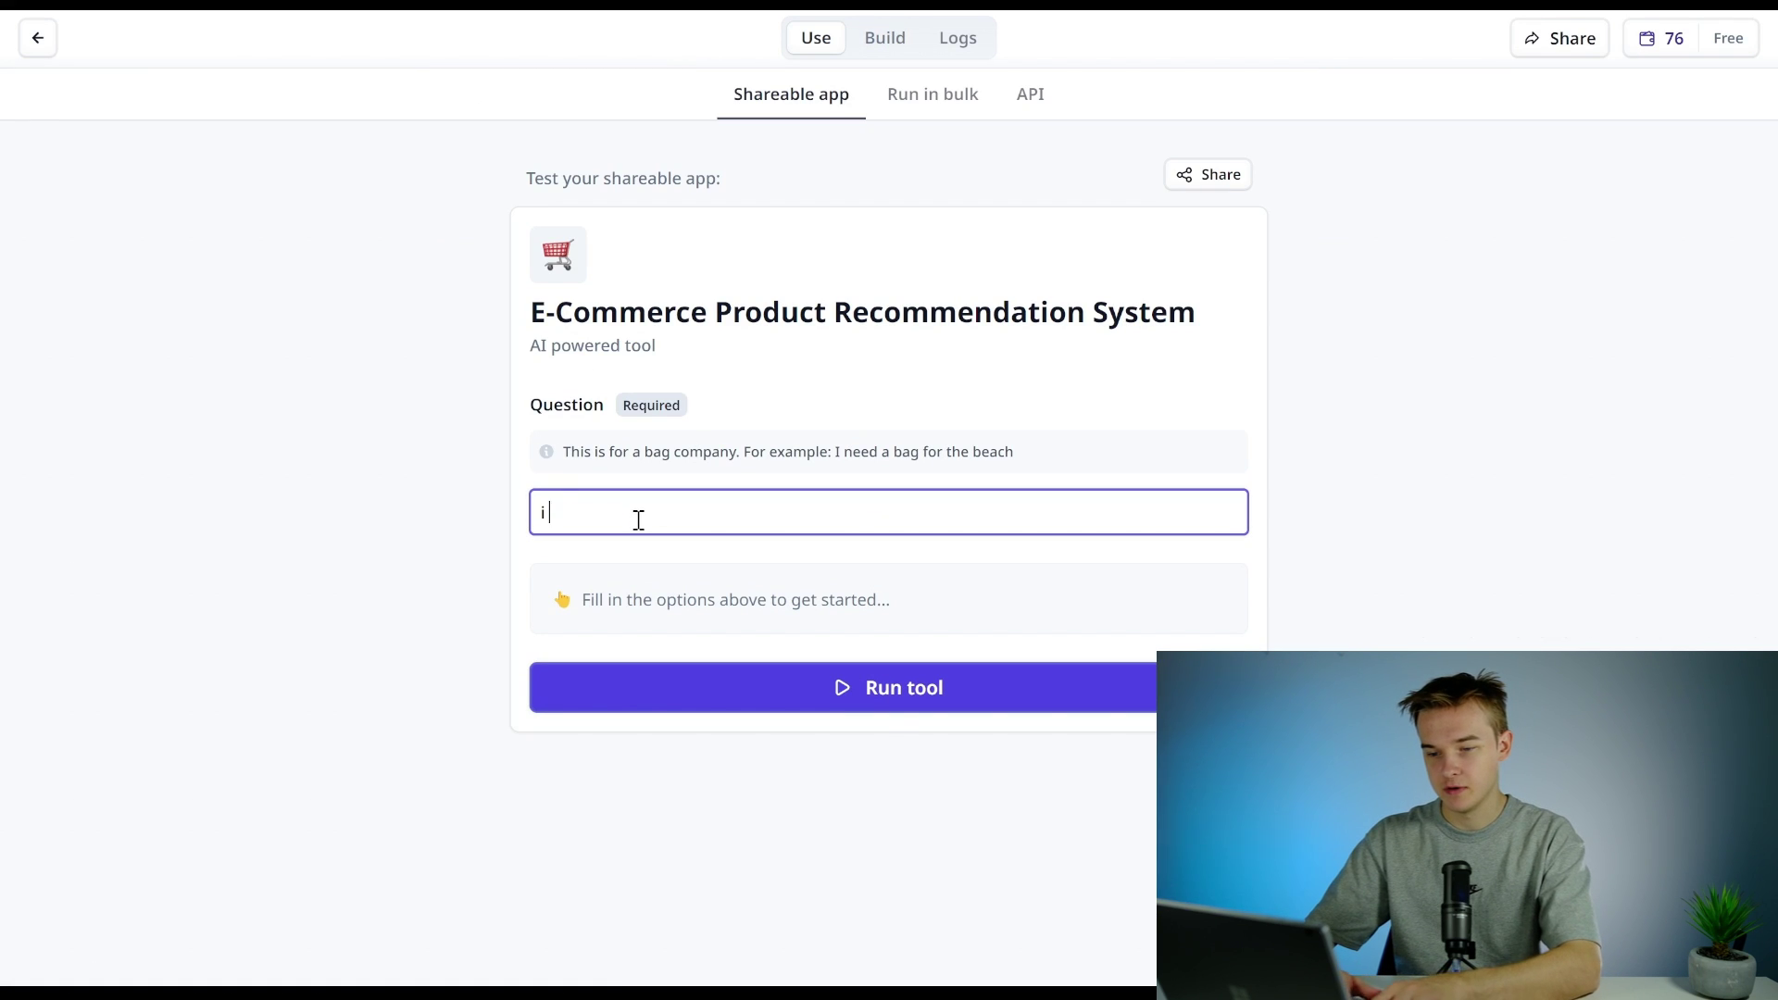
type(" want a backpack")
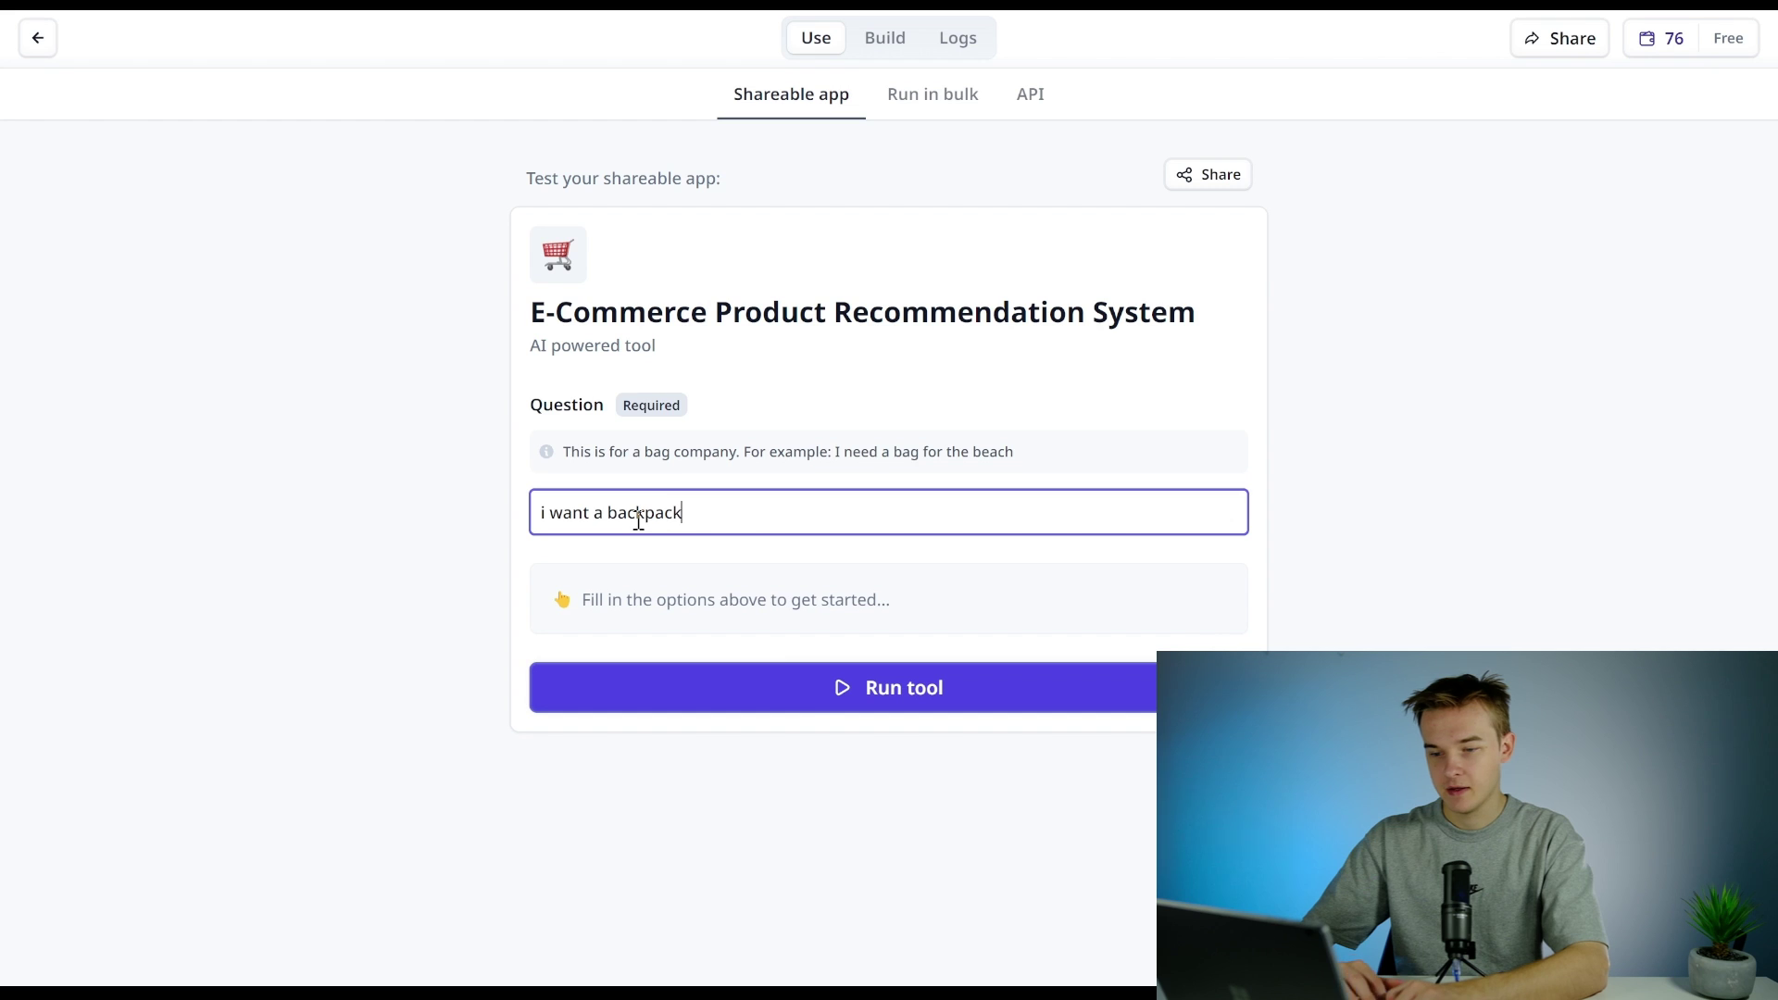
left_click(806, 686)
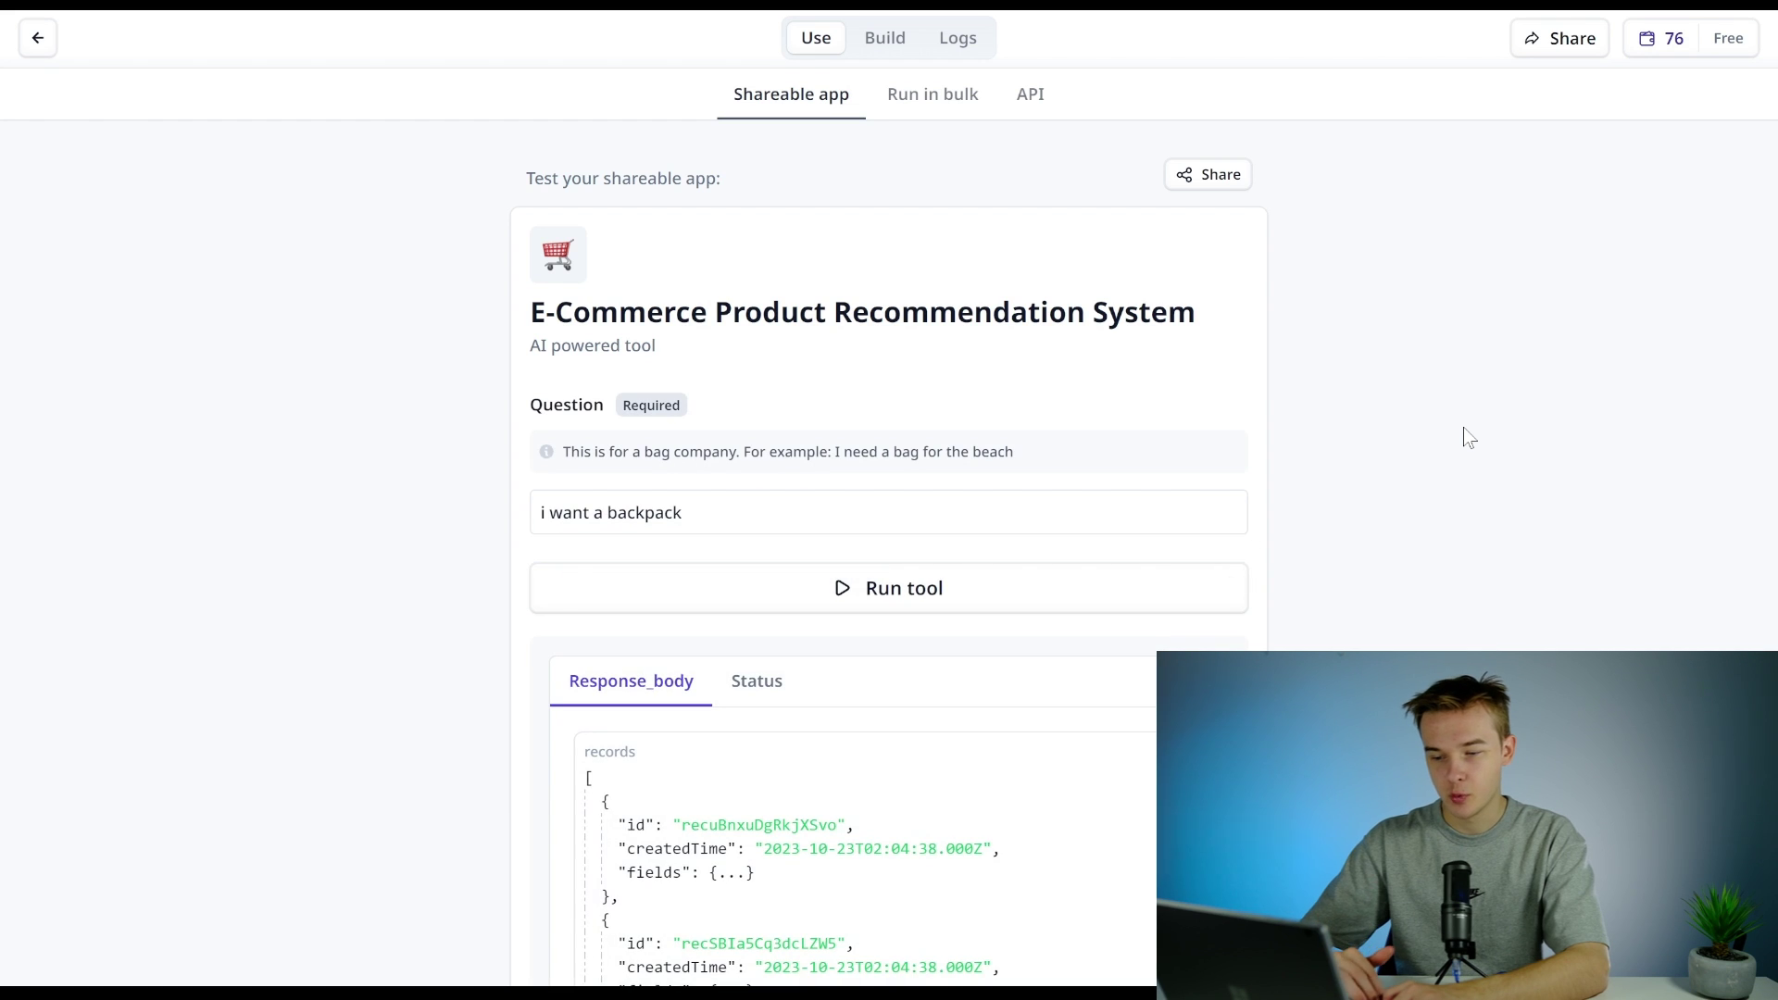
Step: Expand the fields of the first two returned backpack records in the response
scroll(1463, 437, "down", 1)
scroll(1463, 437, "down", 4)
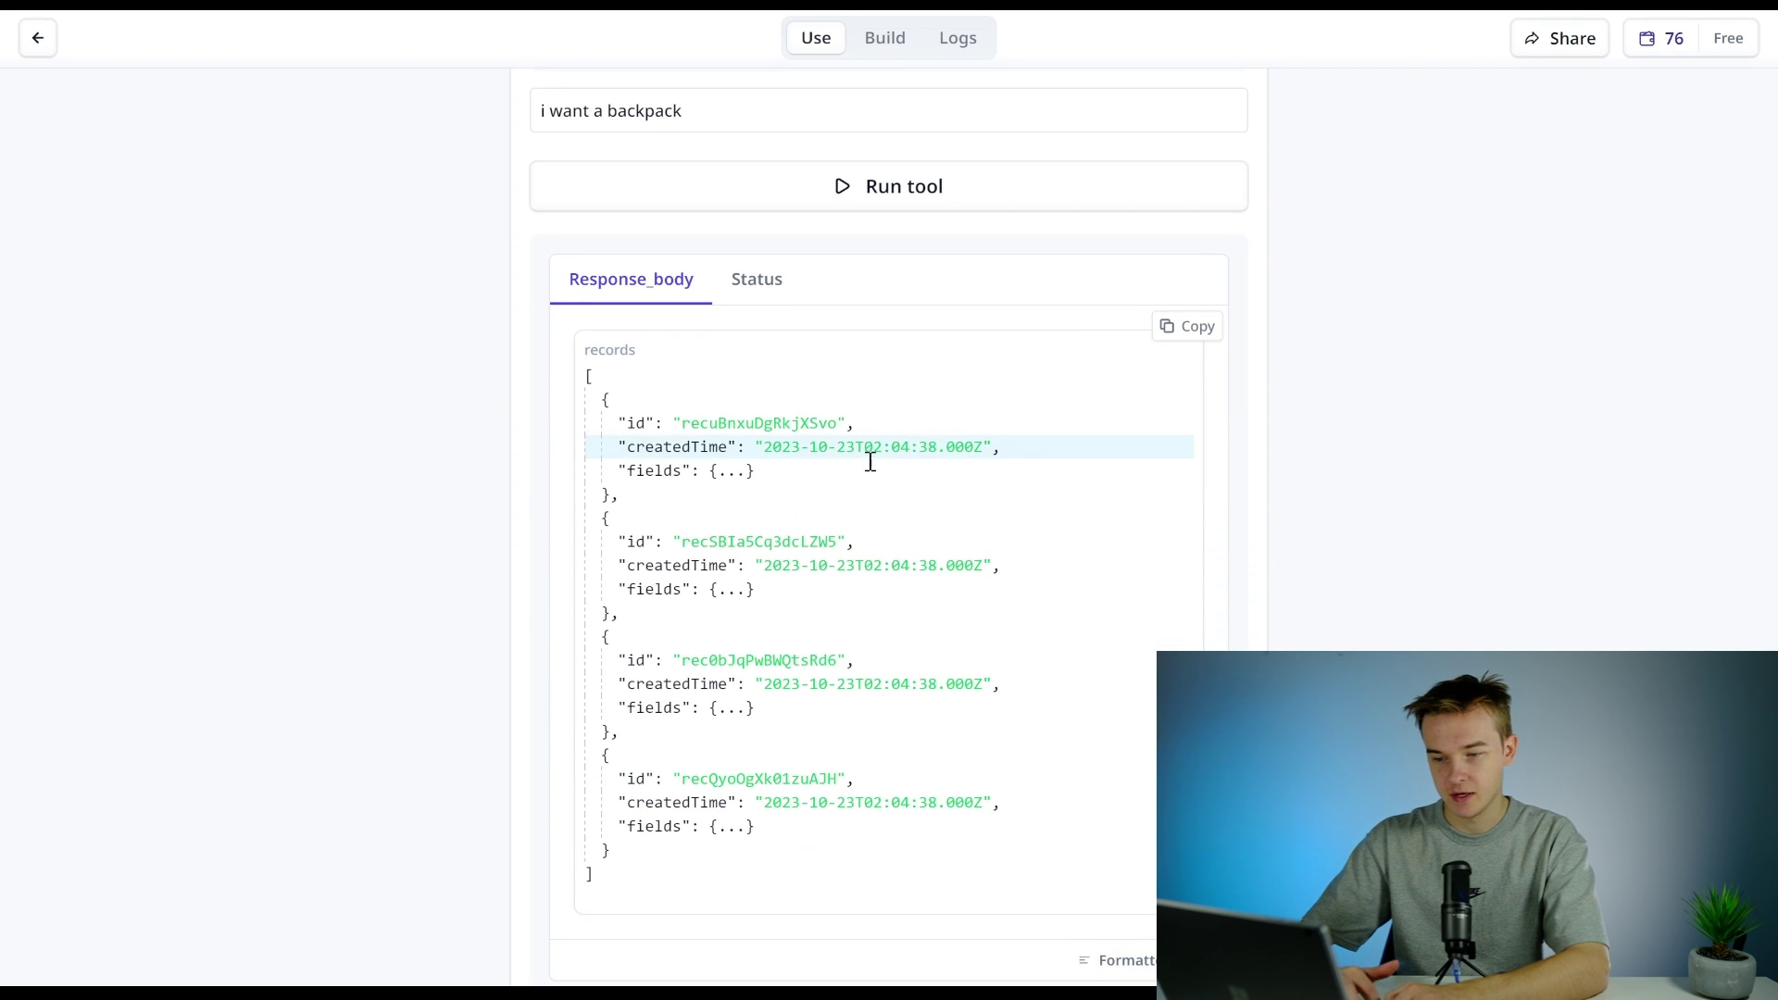
left_click(721, 477)
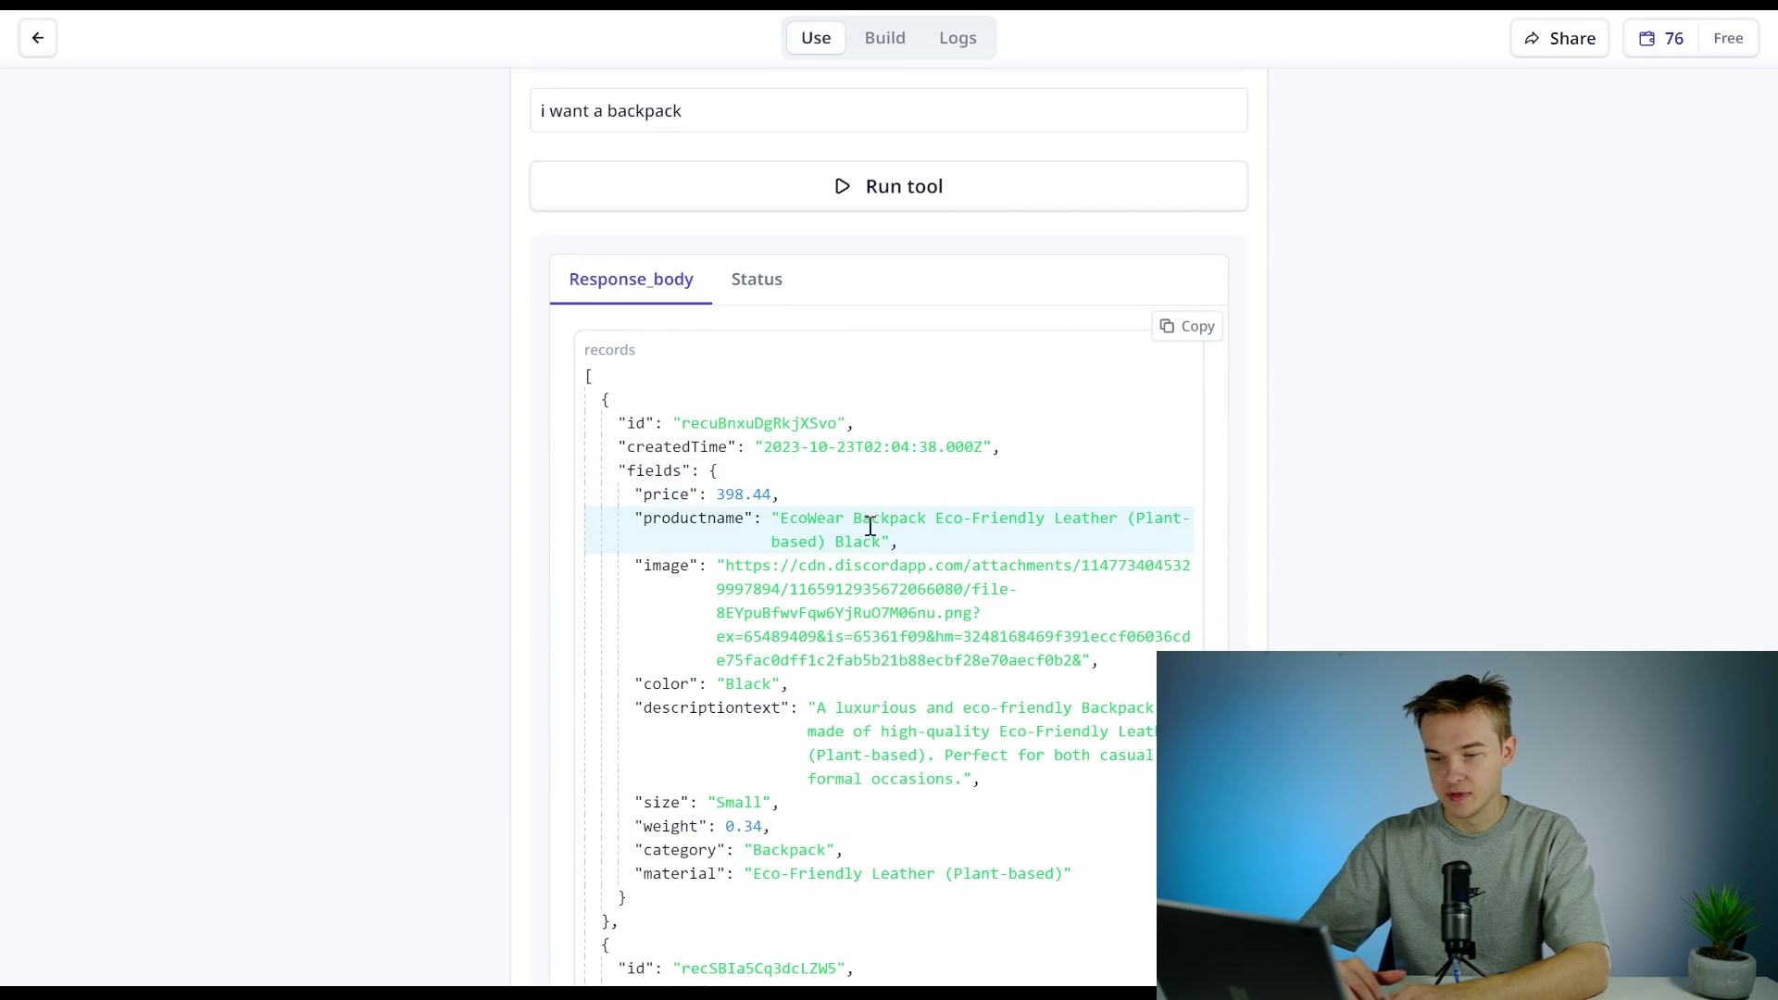
scroll(865, 520, "down", 1)
scroll(909, 452, "down", 5)
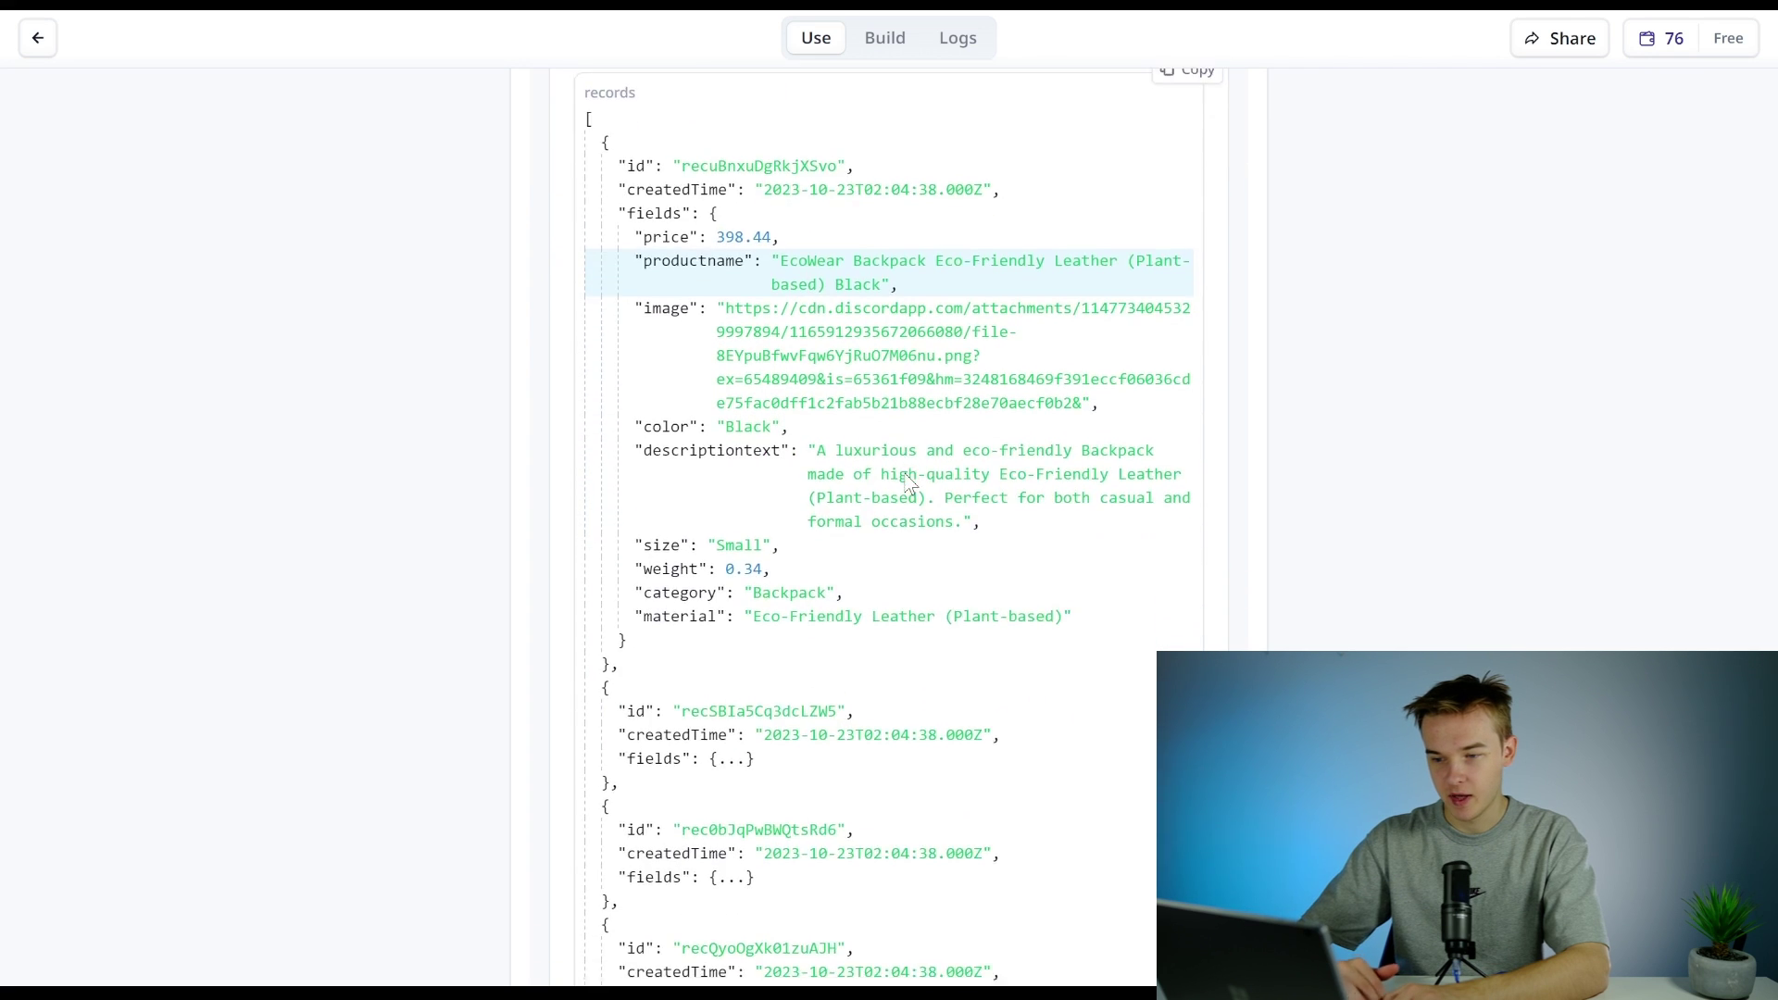
left_click(732, 527)
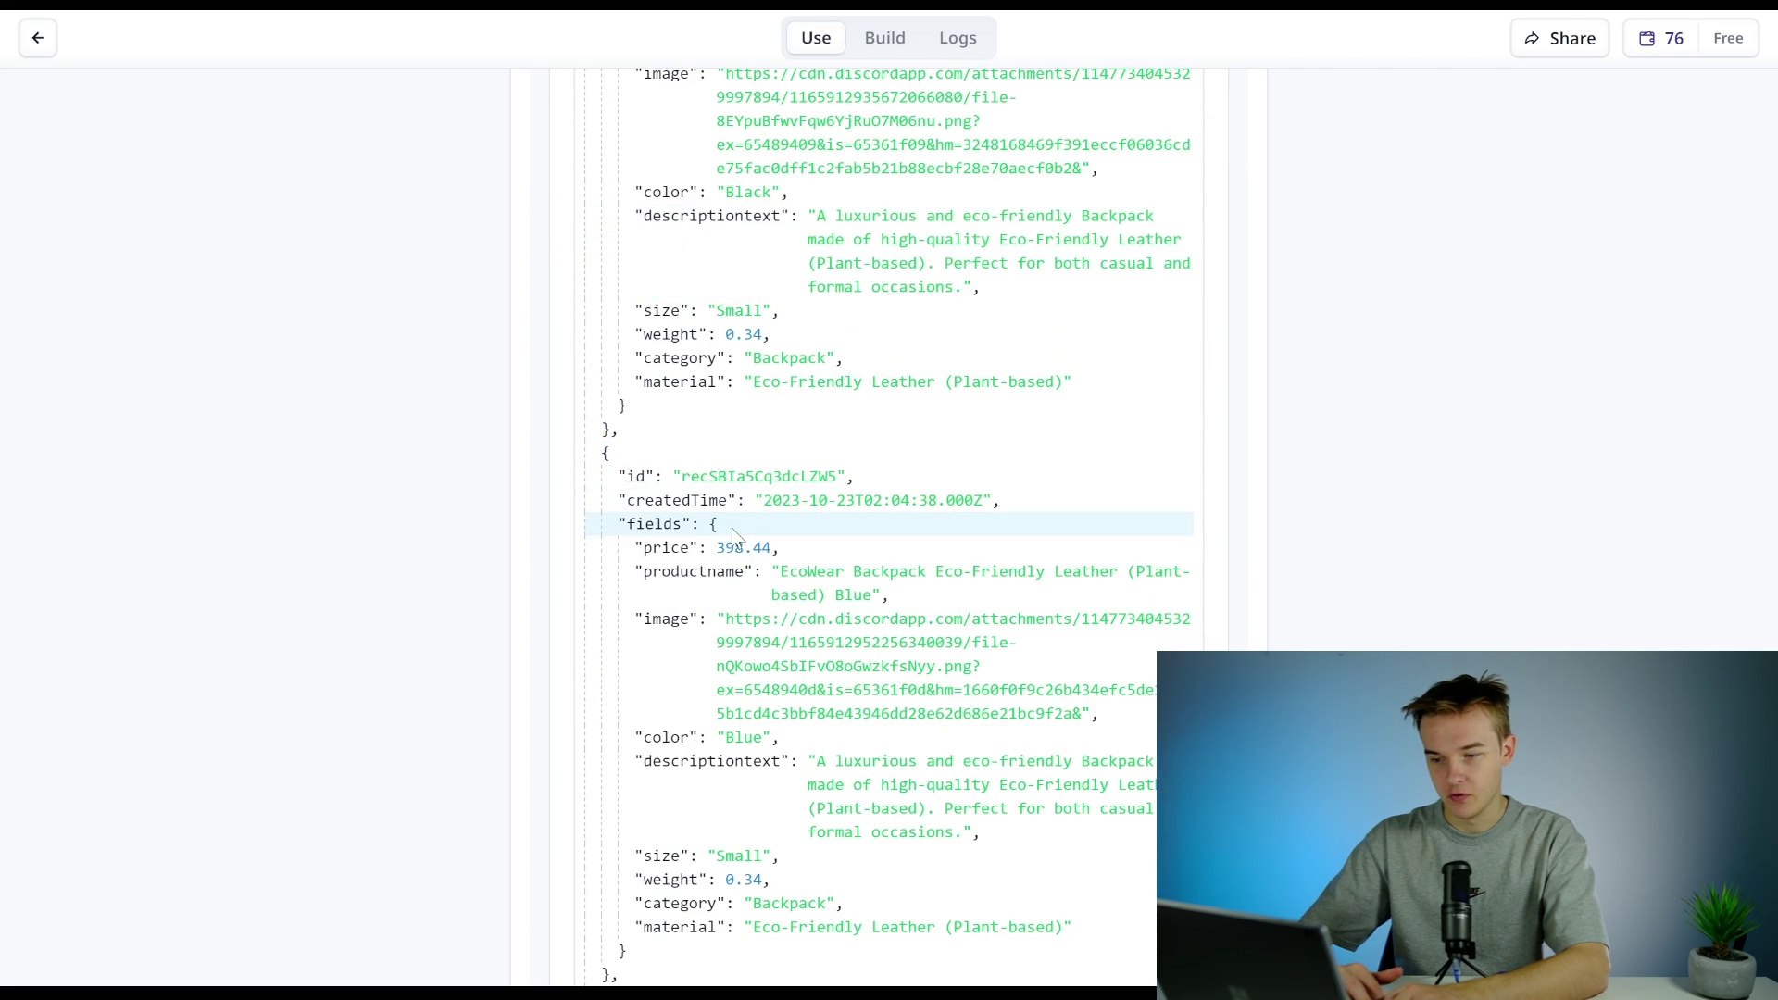
scroll(1069, 533, "down", 5)
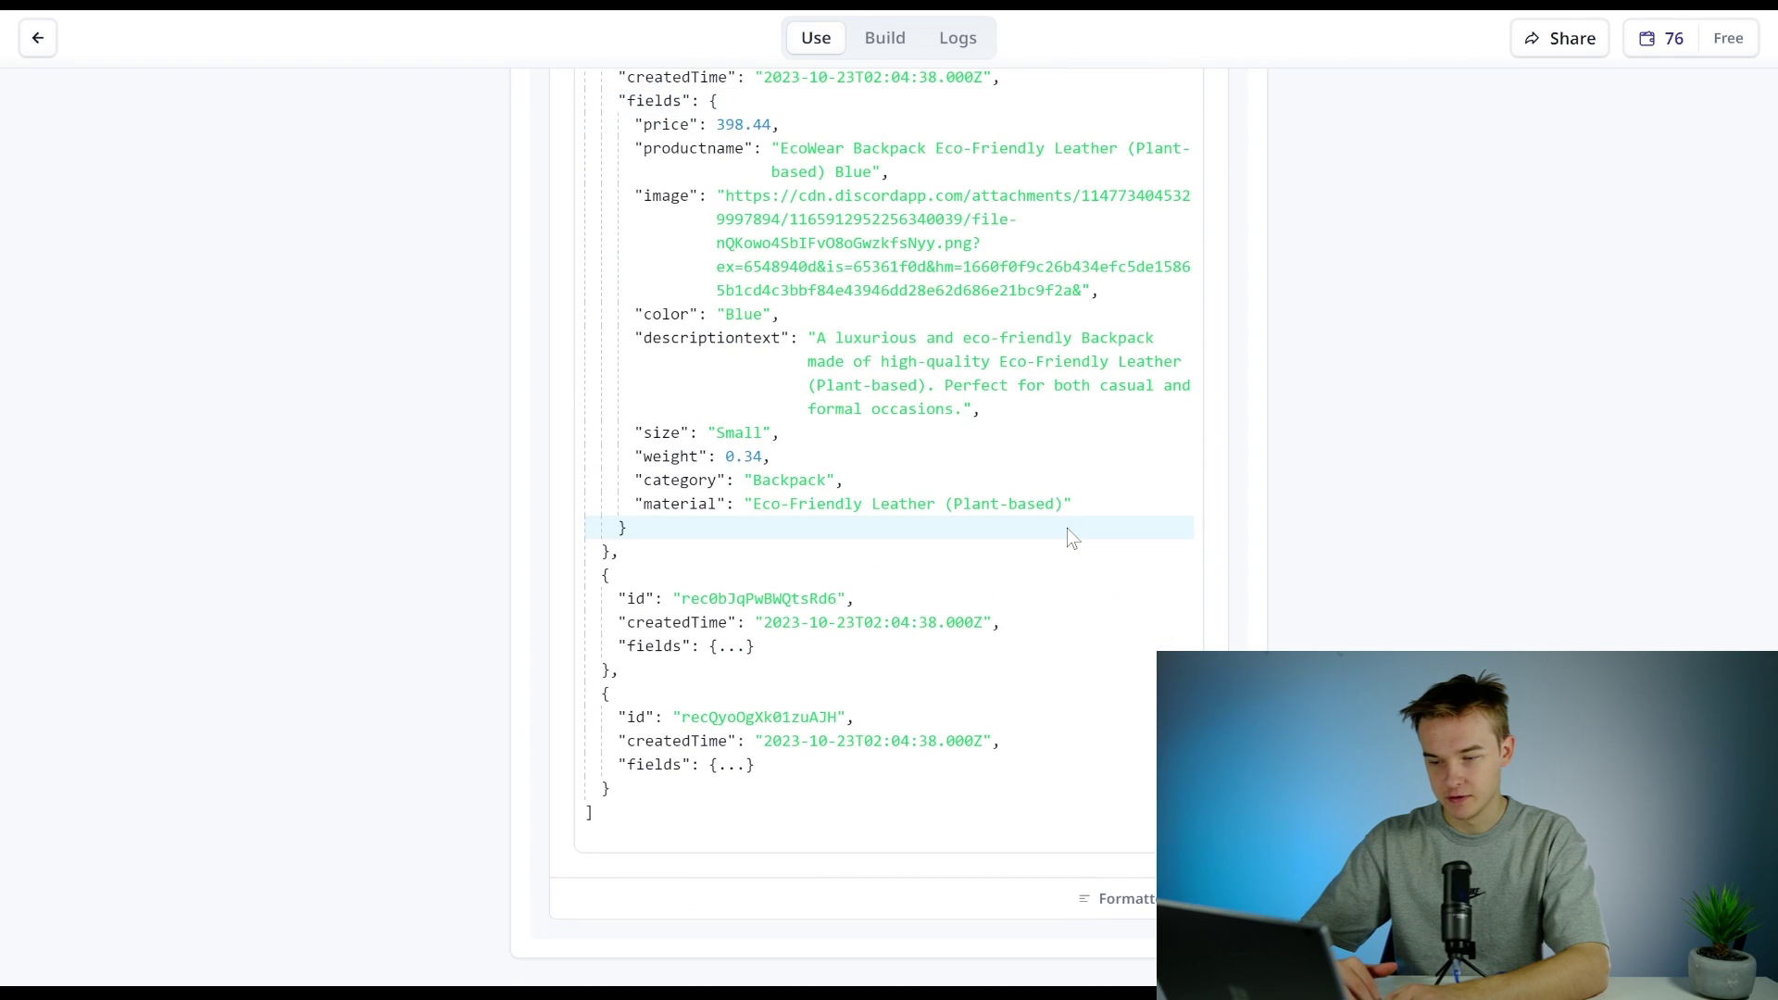
scroll(1066, 528, "up", 15)
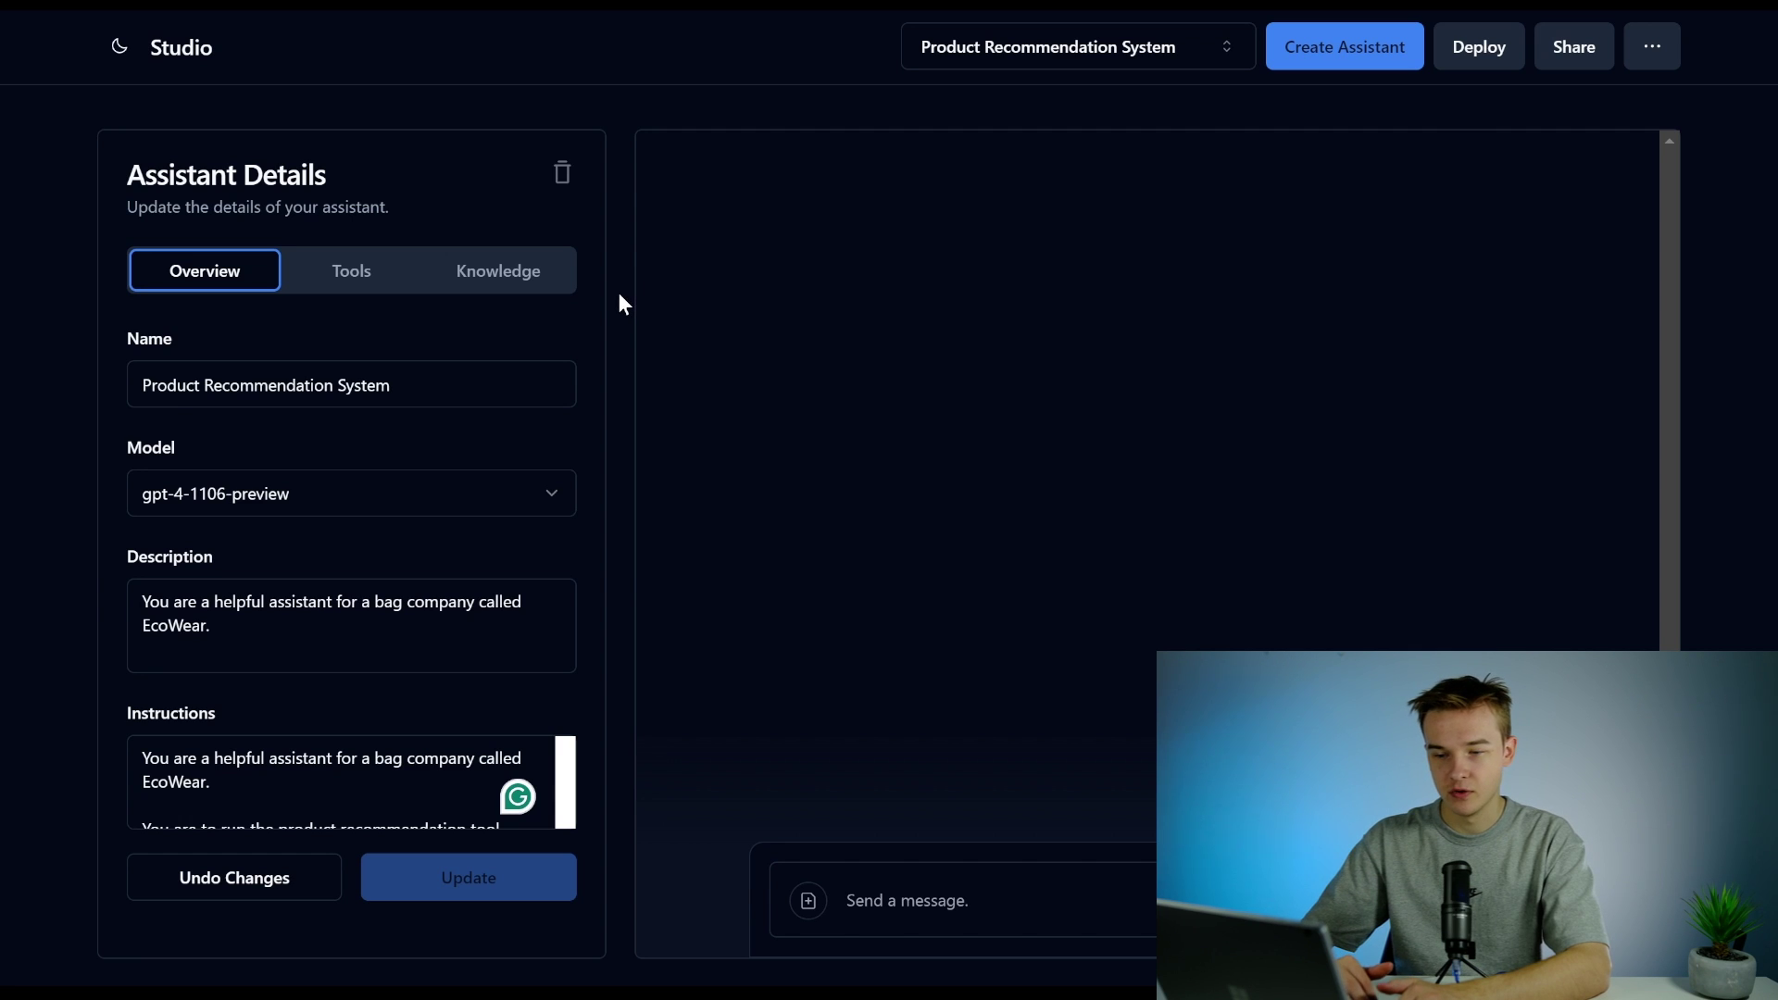
Step: Check the assistant's tools, then send 'i want a backpack' from the Overview chat
left_click(357, 278)
left_click(218, 284)
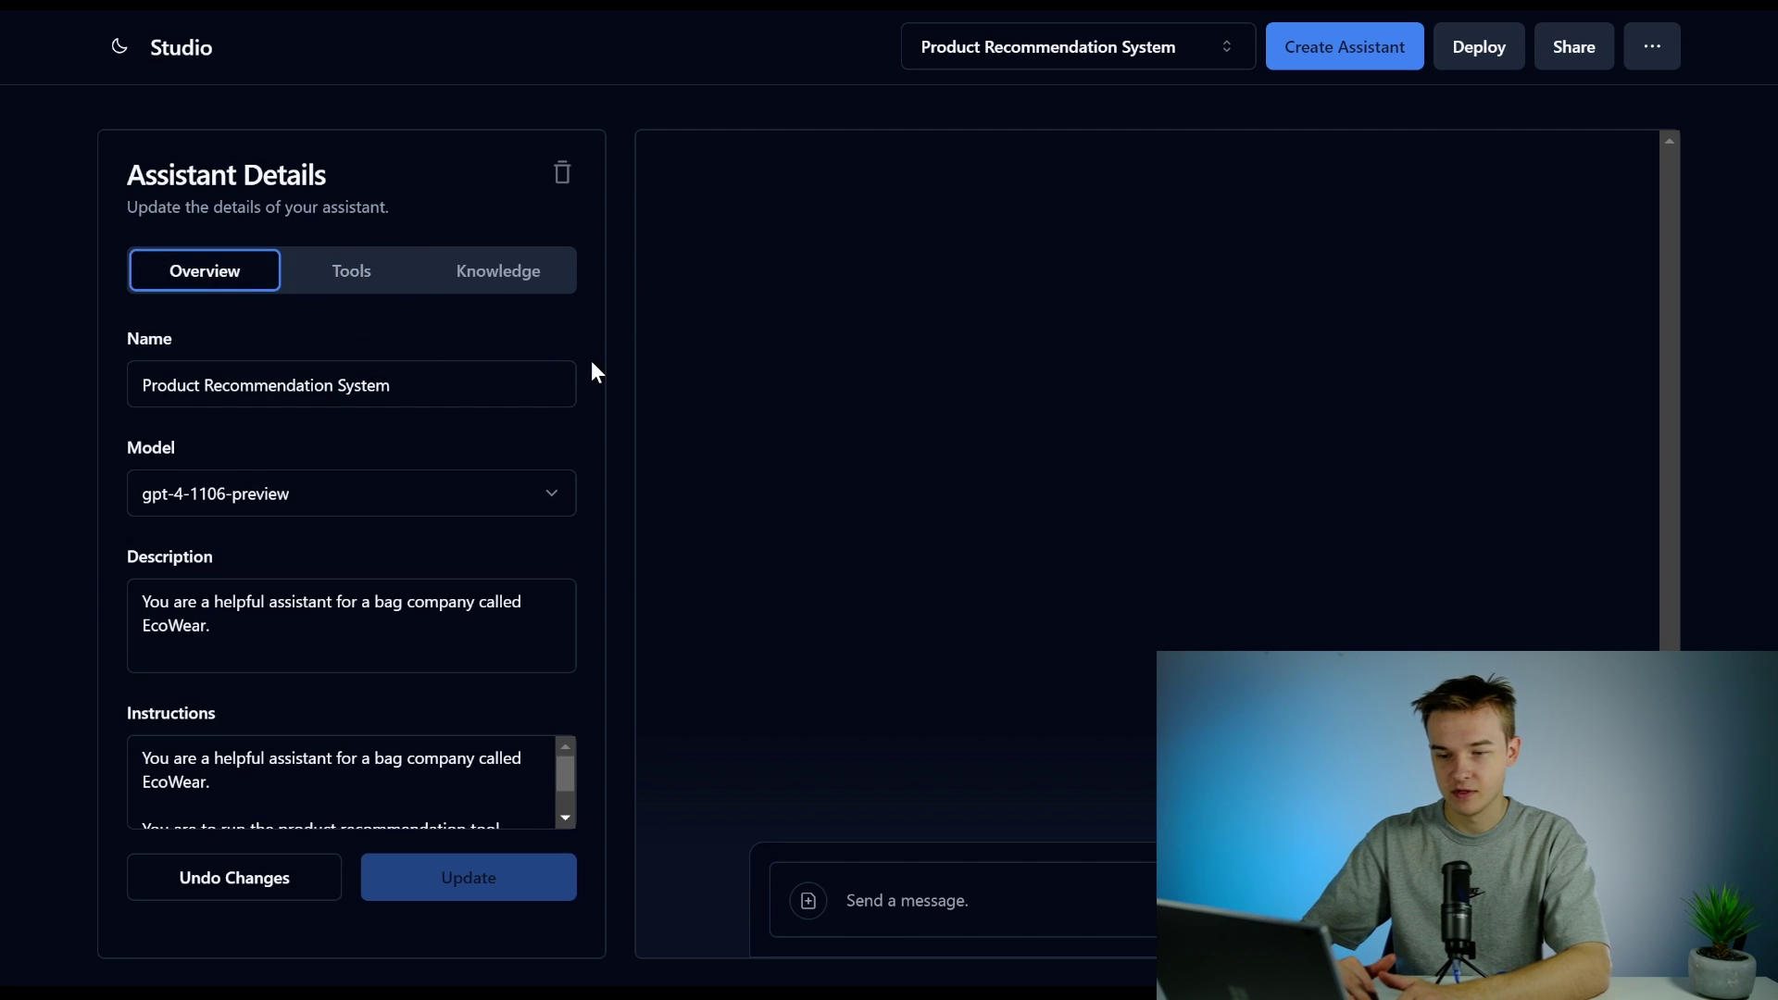
left_click(917, 900)
type("i")
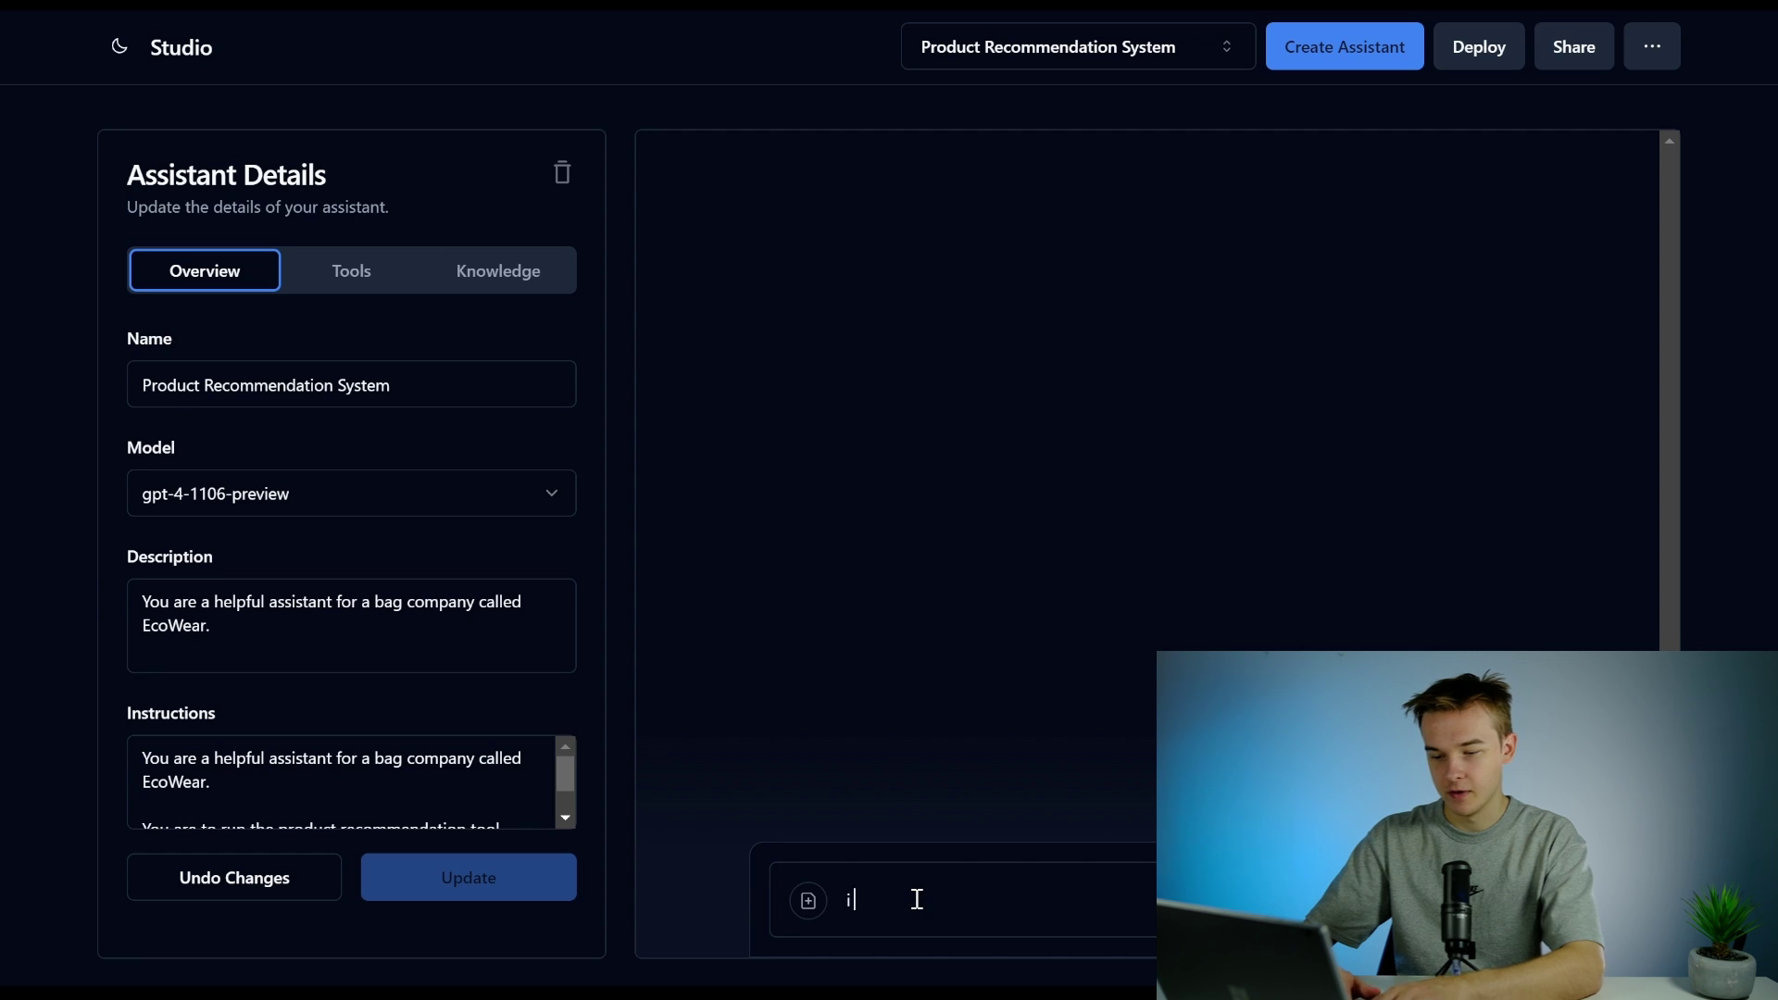
type(" want a backp")
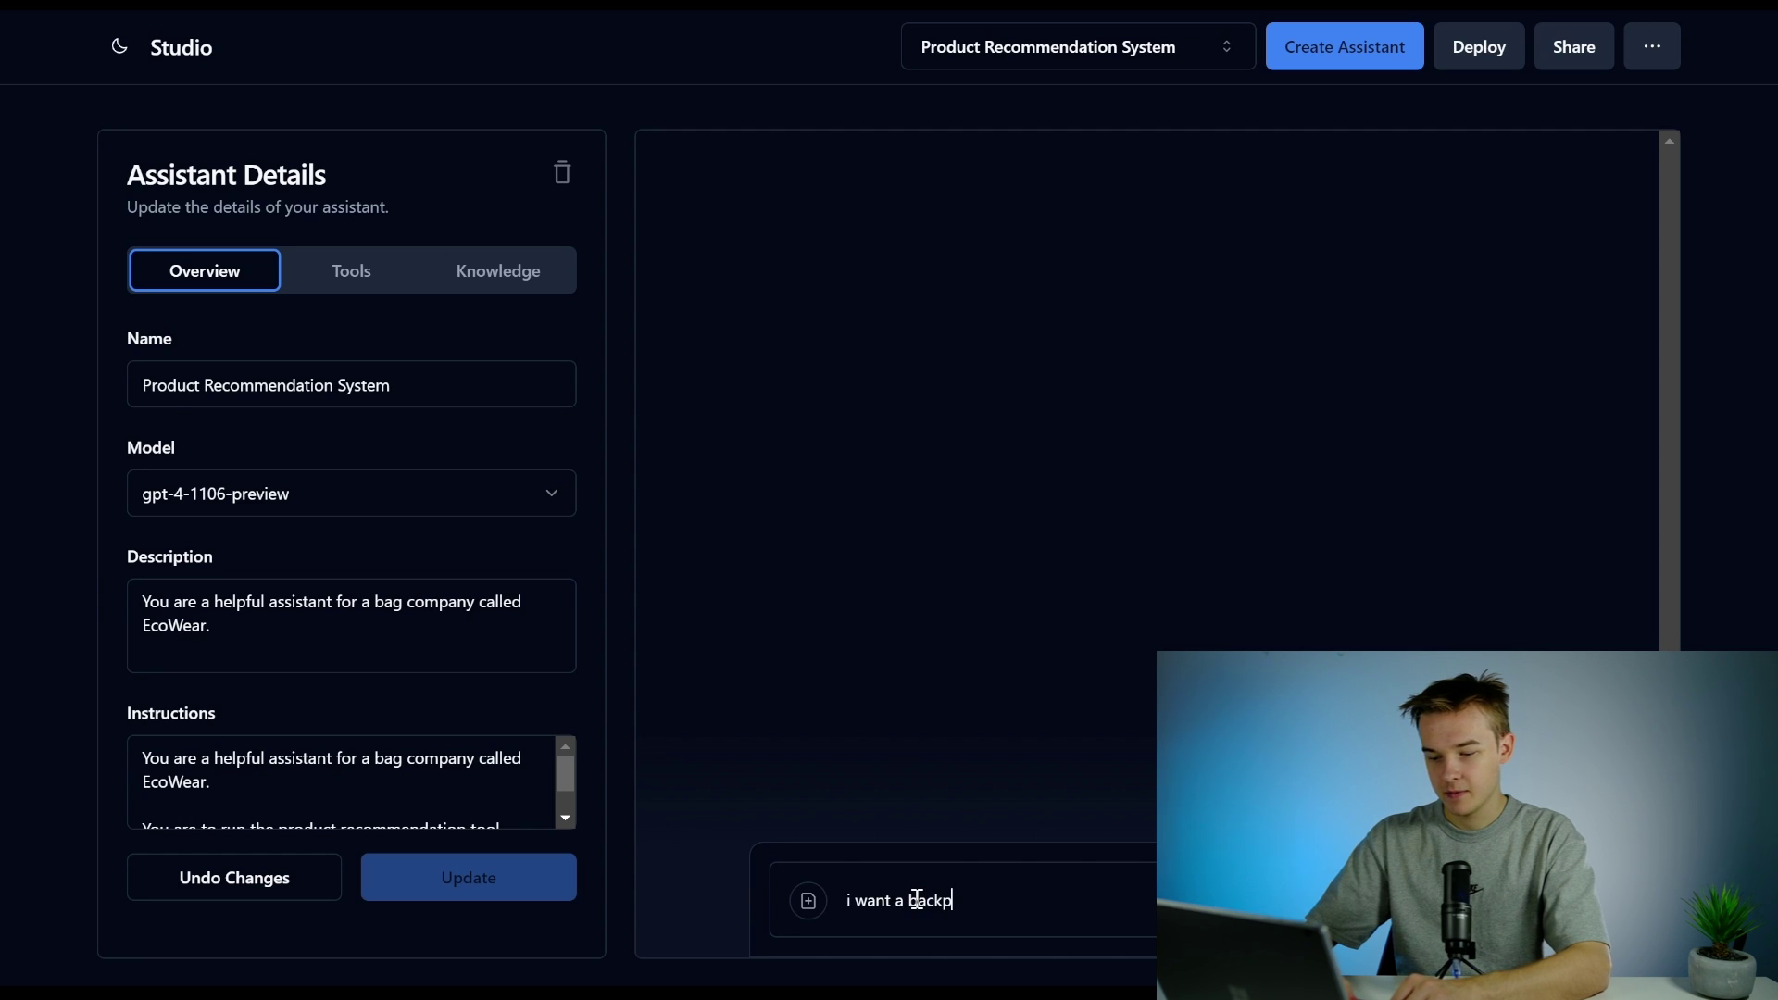
type("ack")
key("Return")
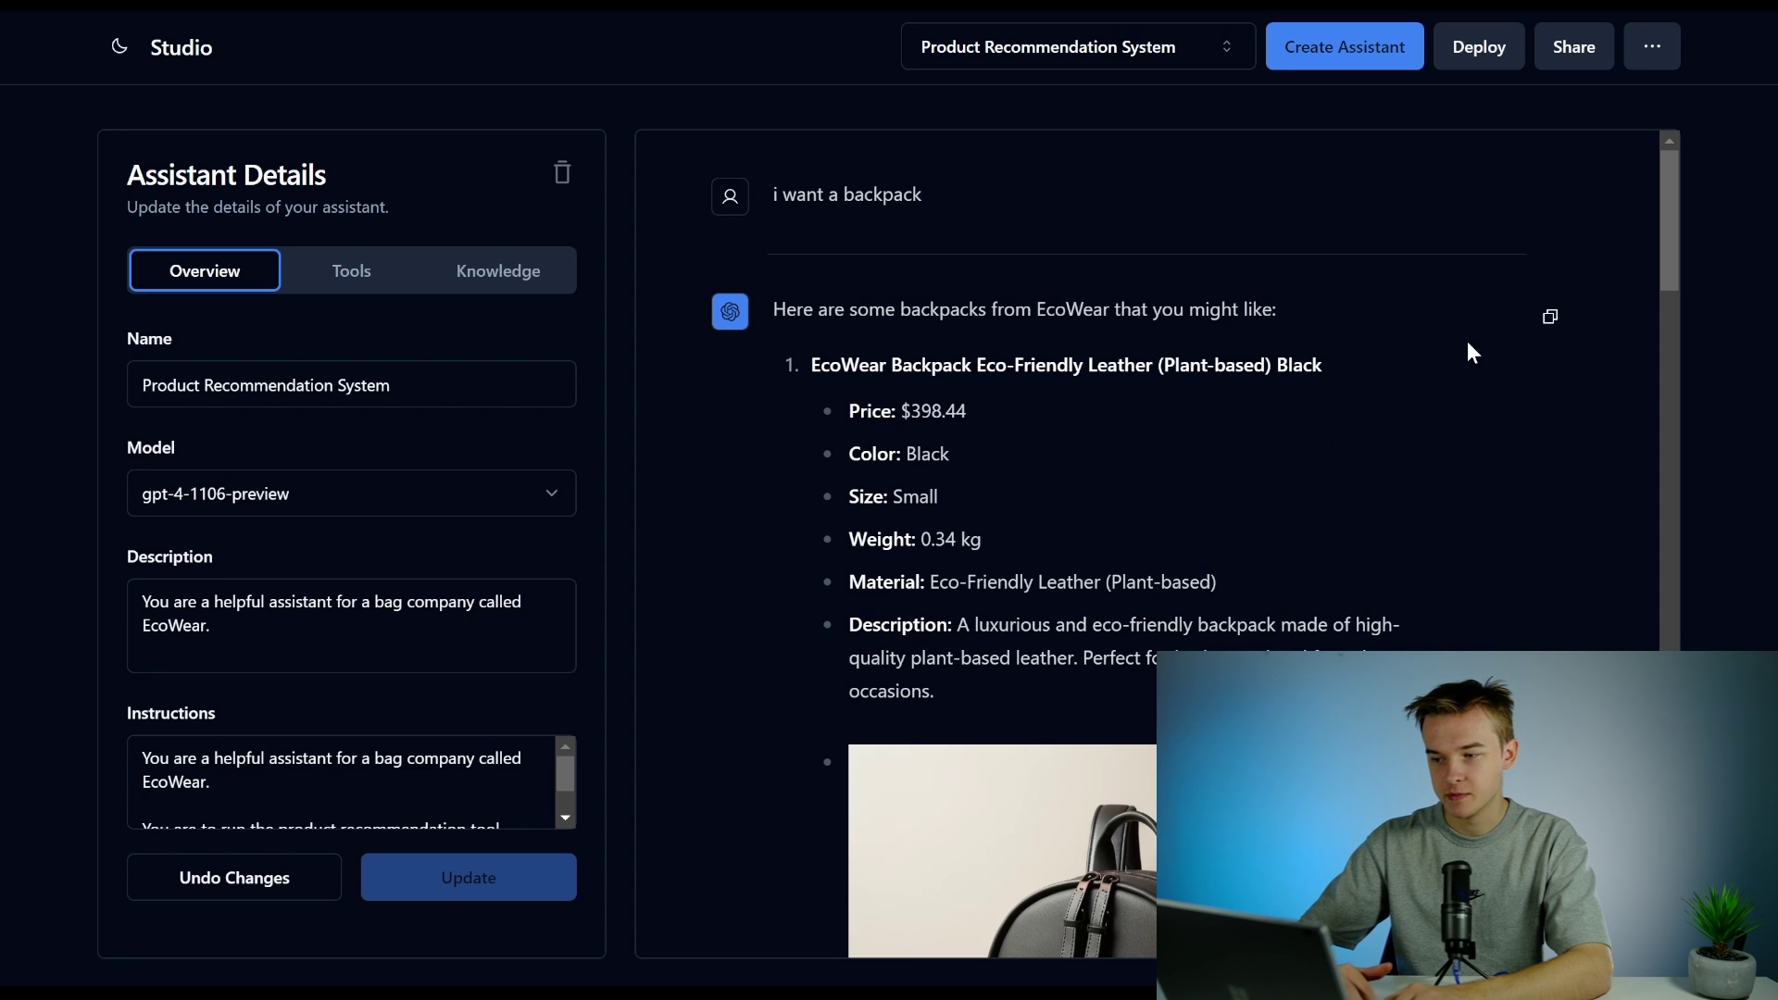
Step: Scroll through the four EcoWear backpack recommendations, each priced $398.44
scroll(1548, 394, "down", 2)
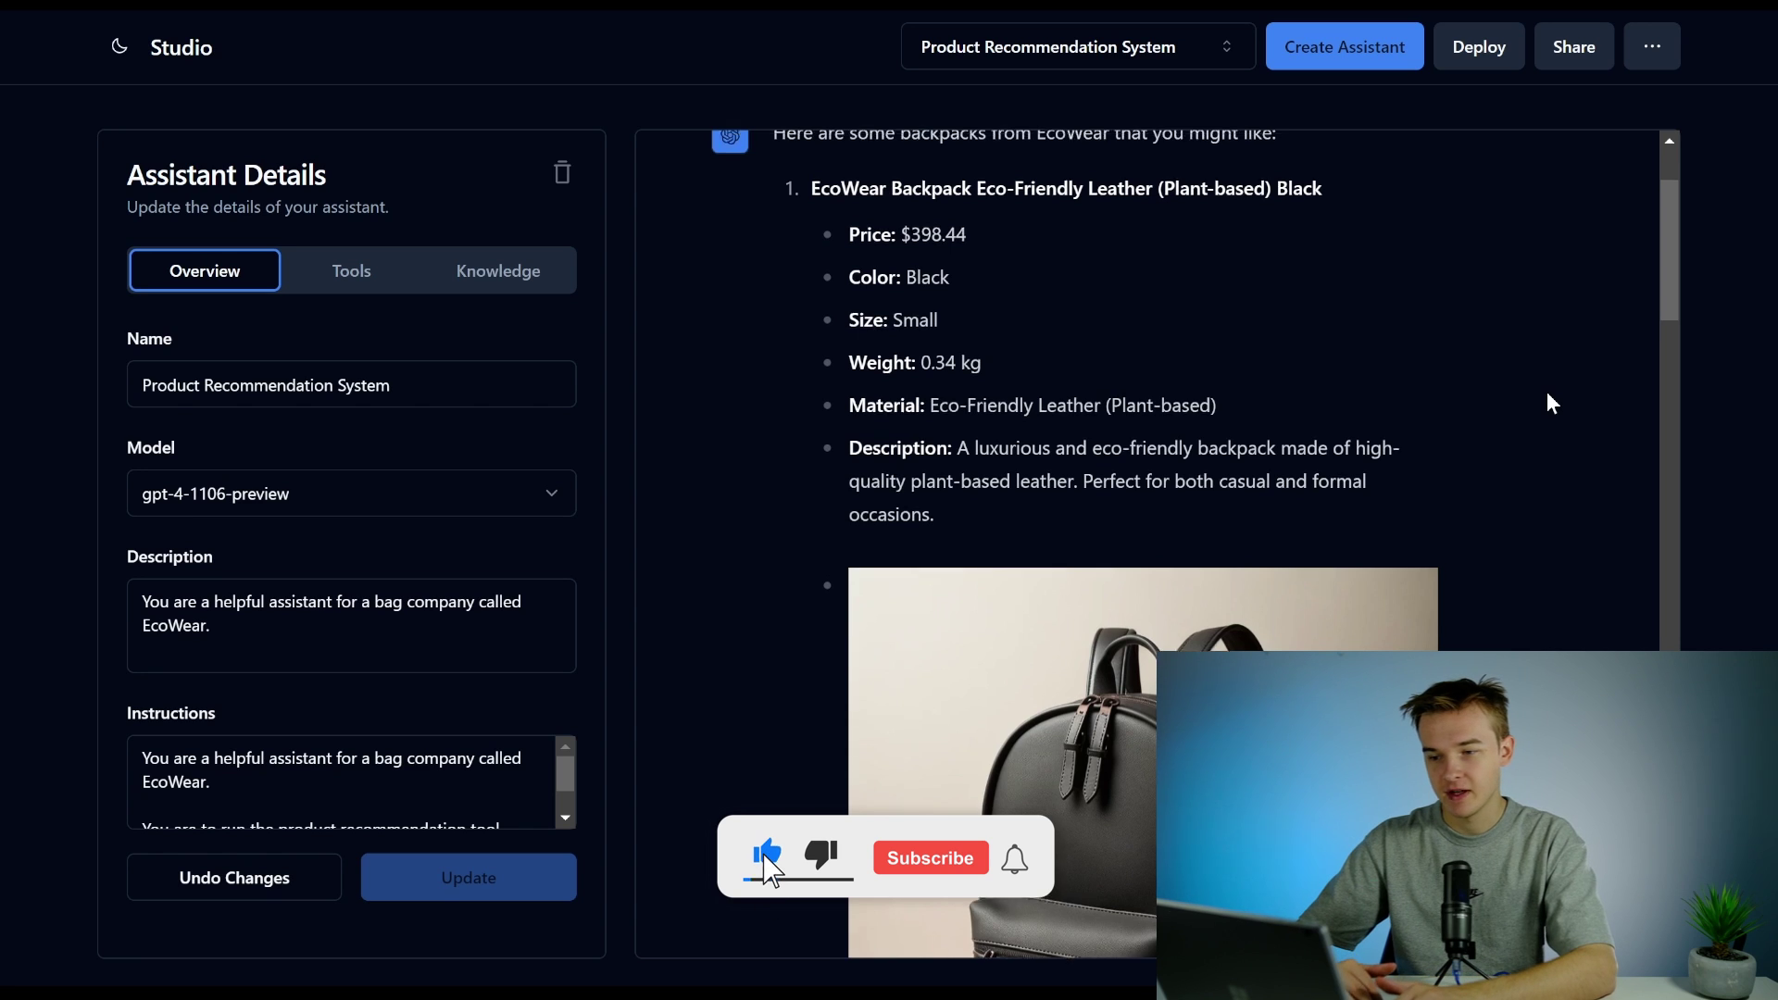
scroll(1546, 398, "up", 1)
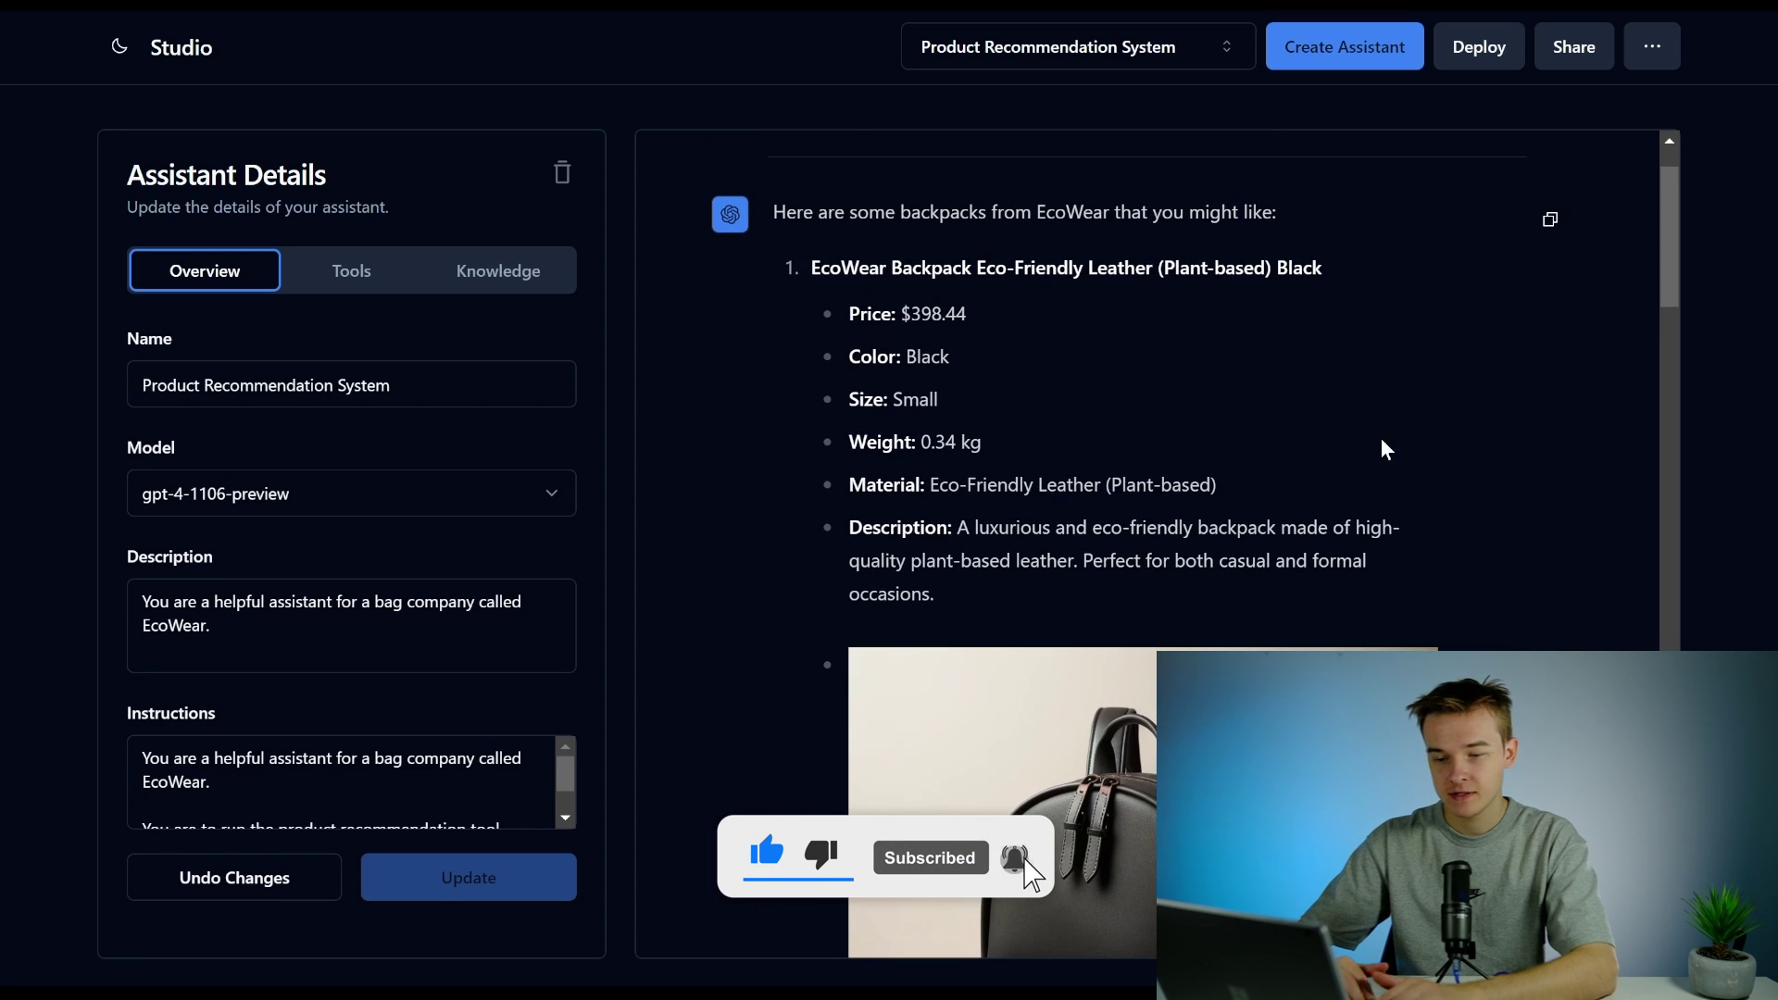
scroll(1506, 458, "down", 1)
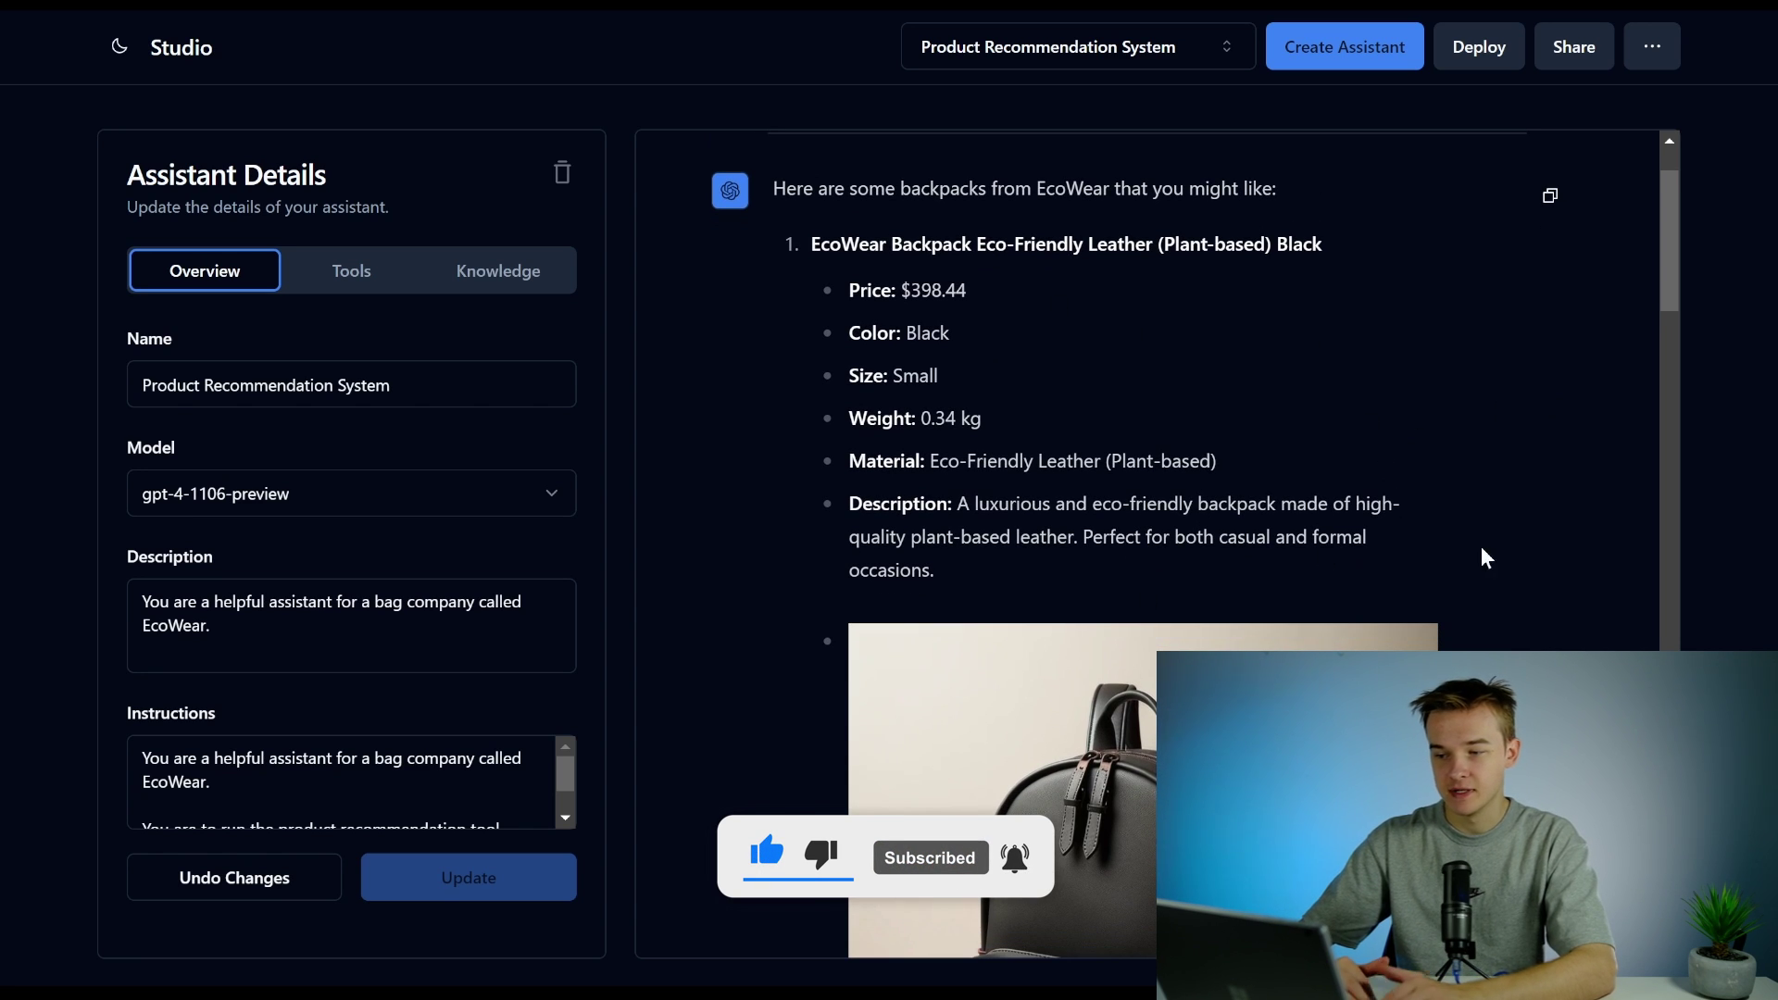
scroll(1492, 548, "down", 3)
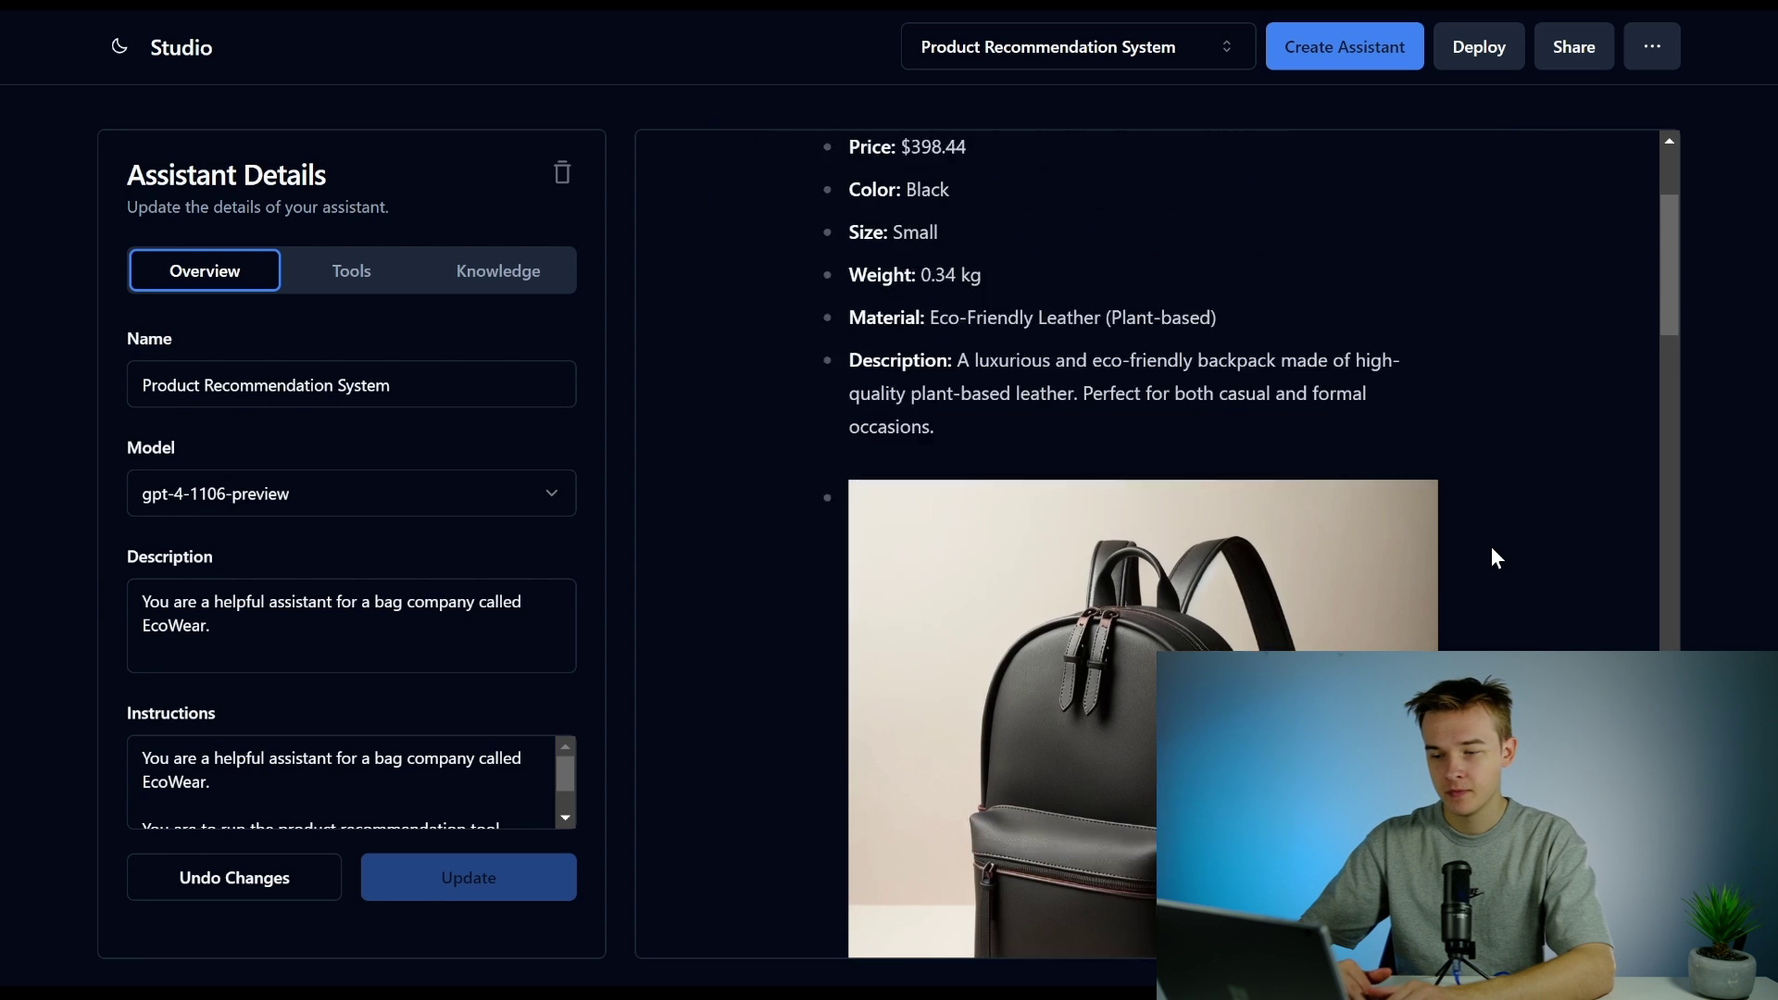
scroll(1486, 507, "down", 12)
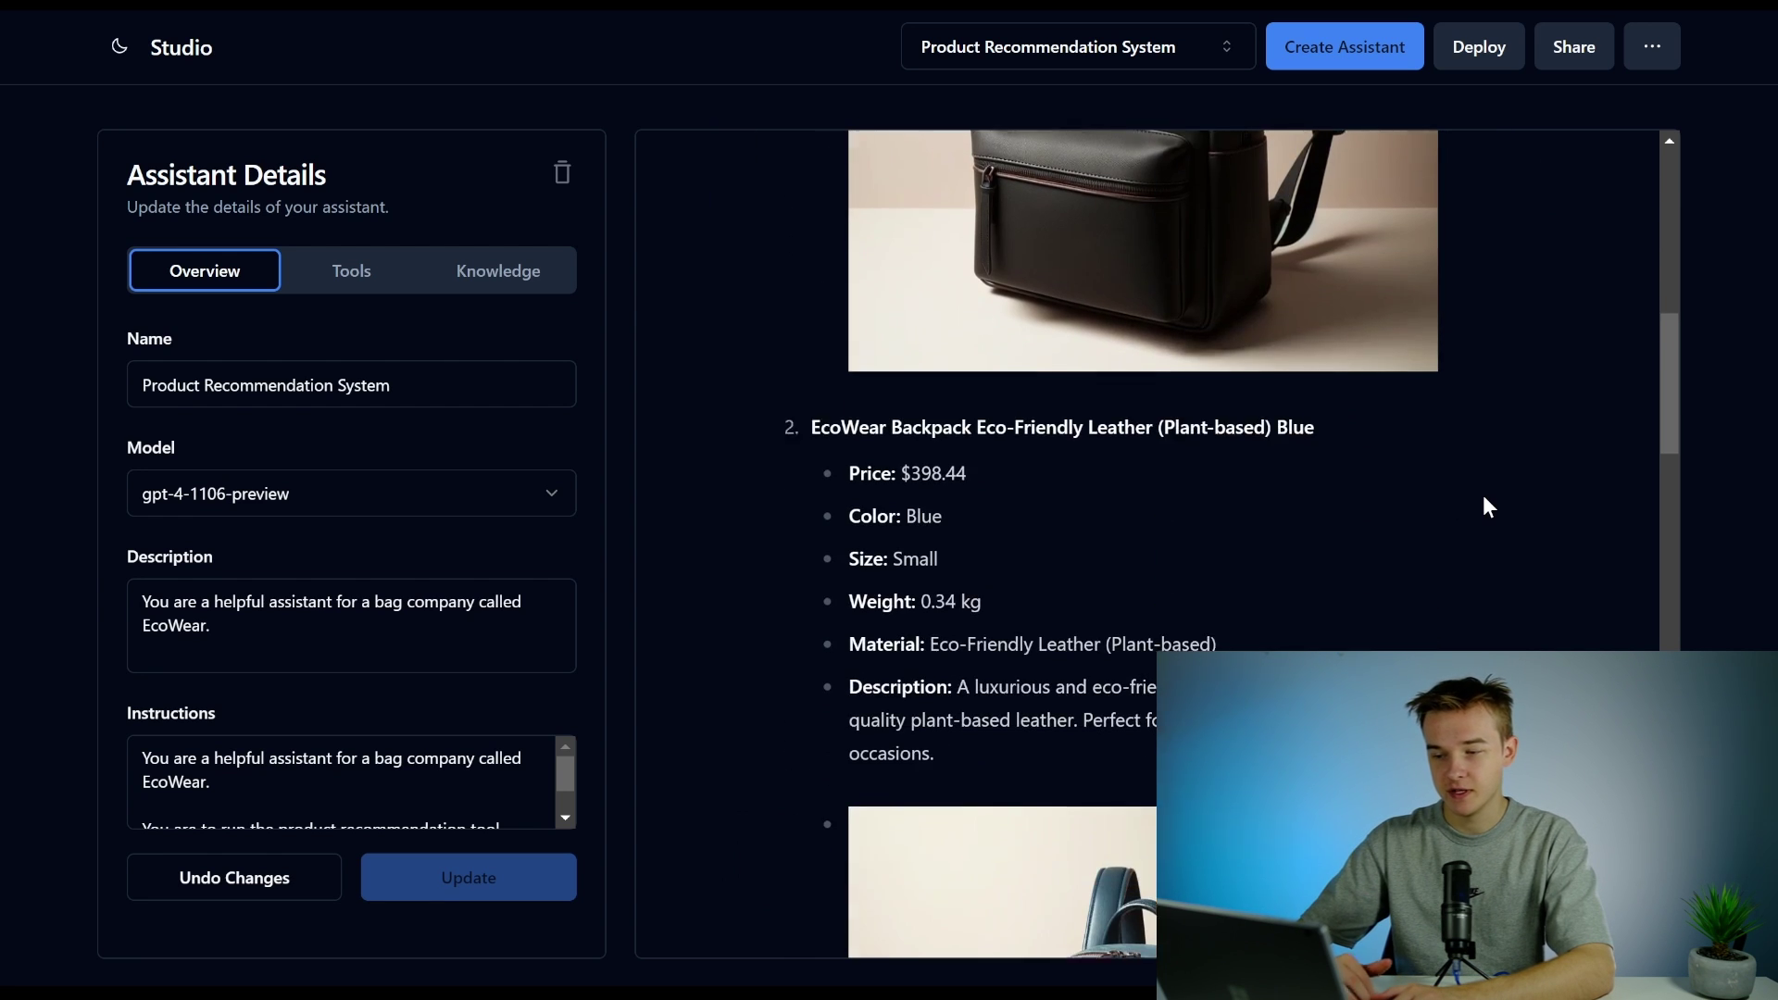
scroll(1486, 507, "down", 18)
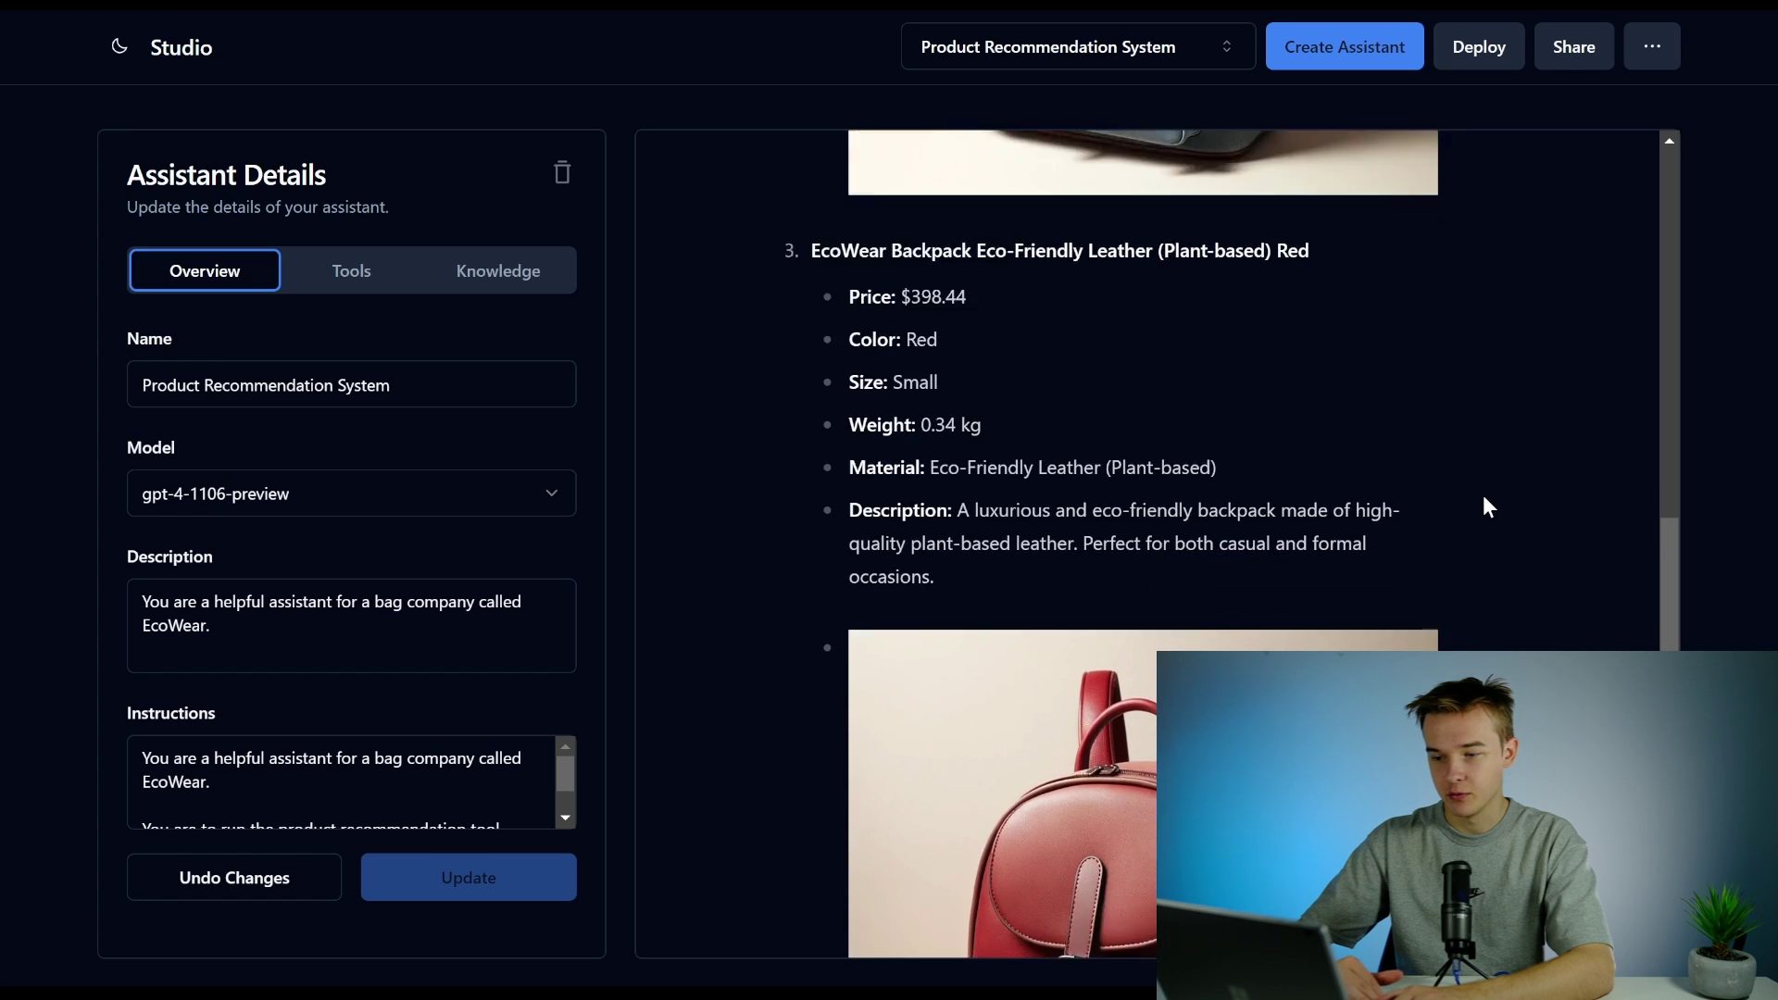
scroll(1487, 506, "down", 5)
scroll(1486, 507, "up", 5)
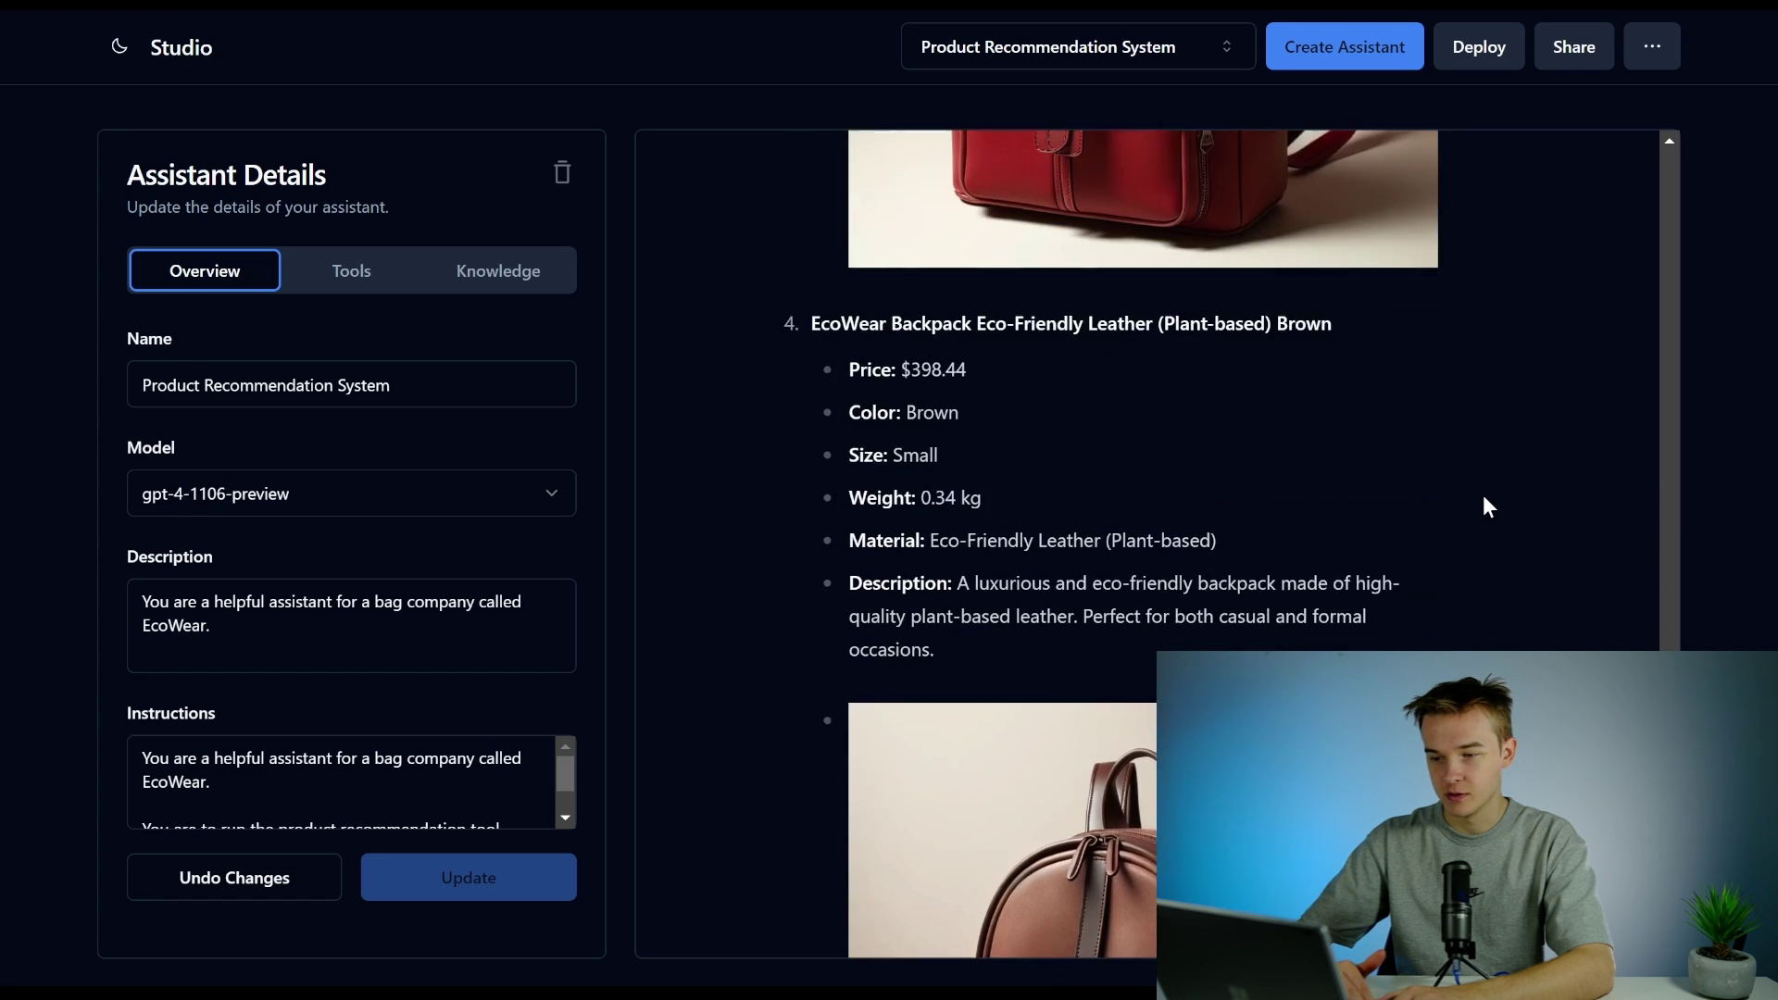
scroll(1486, 507, "down", 5)
scroll(1482, 500, "down", 1)
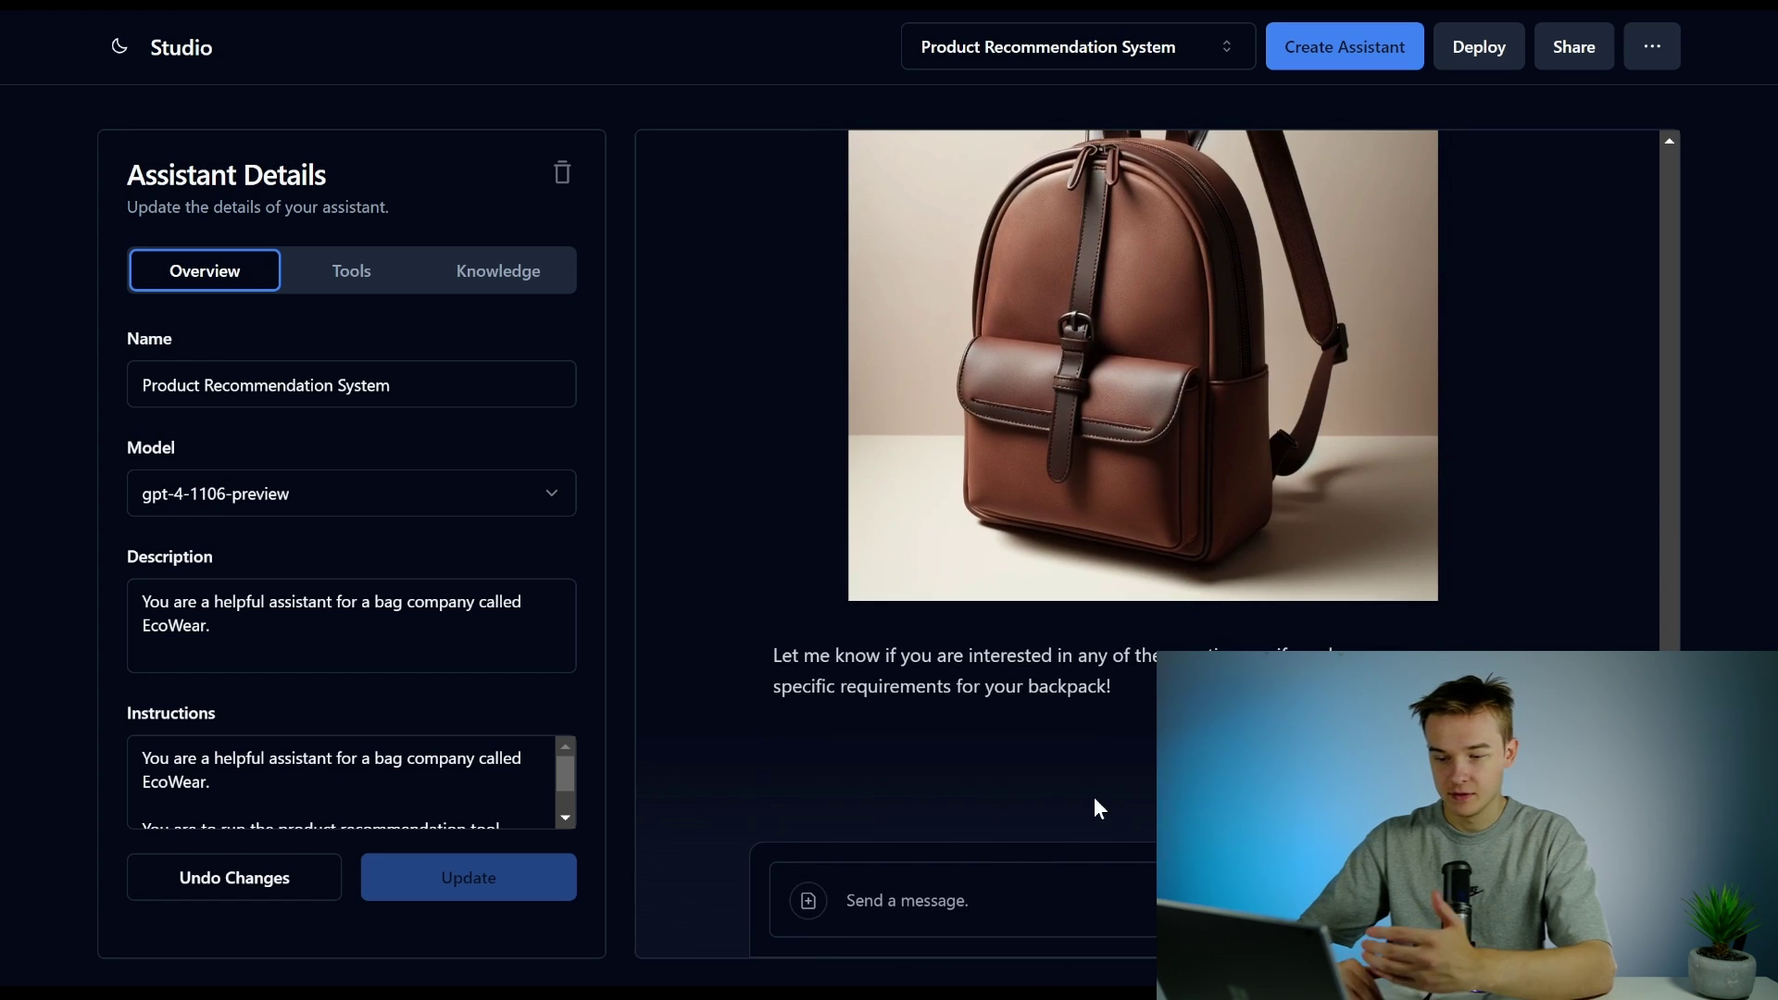
left_click(963, 887)
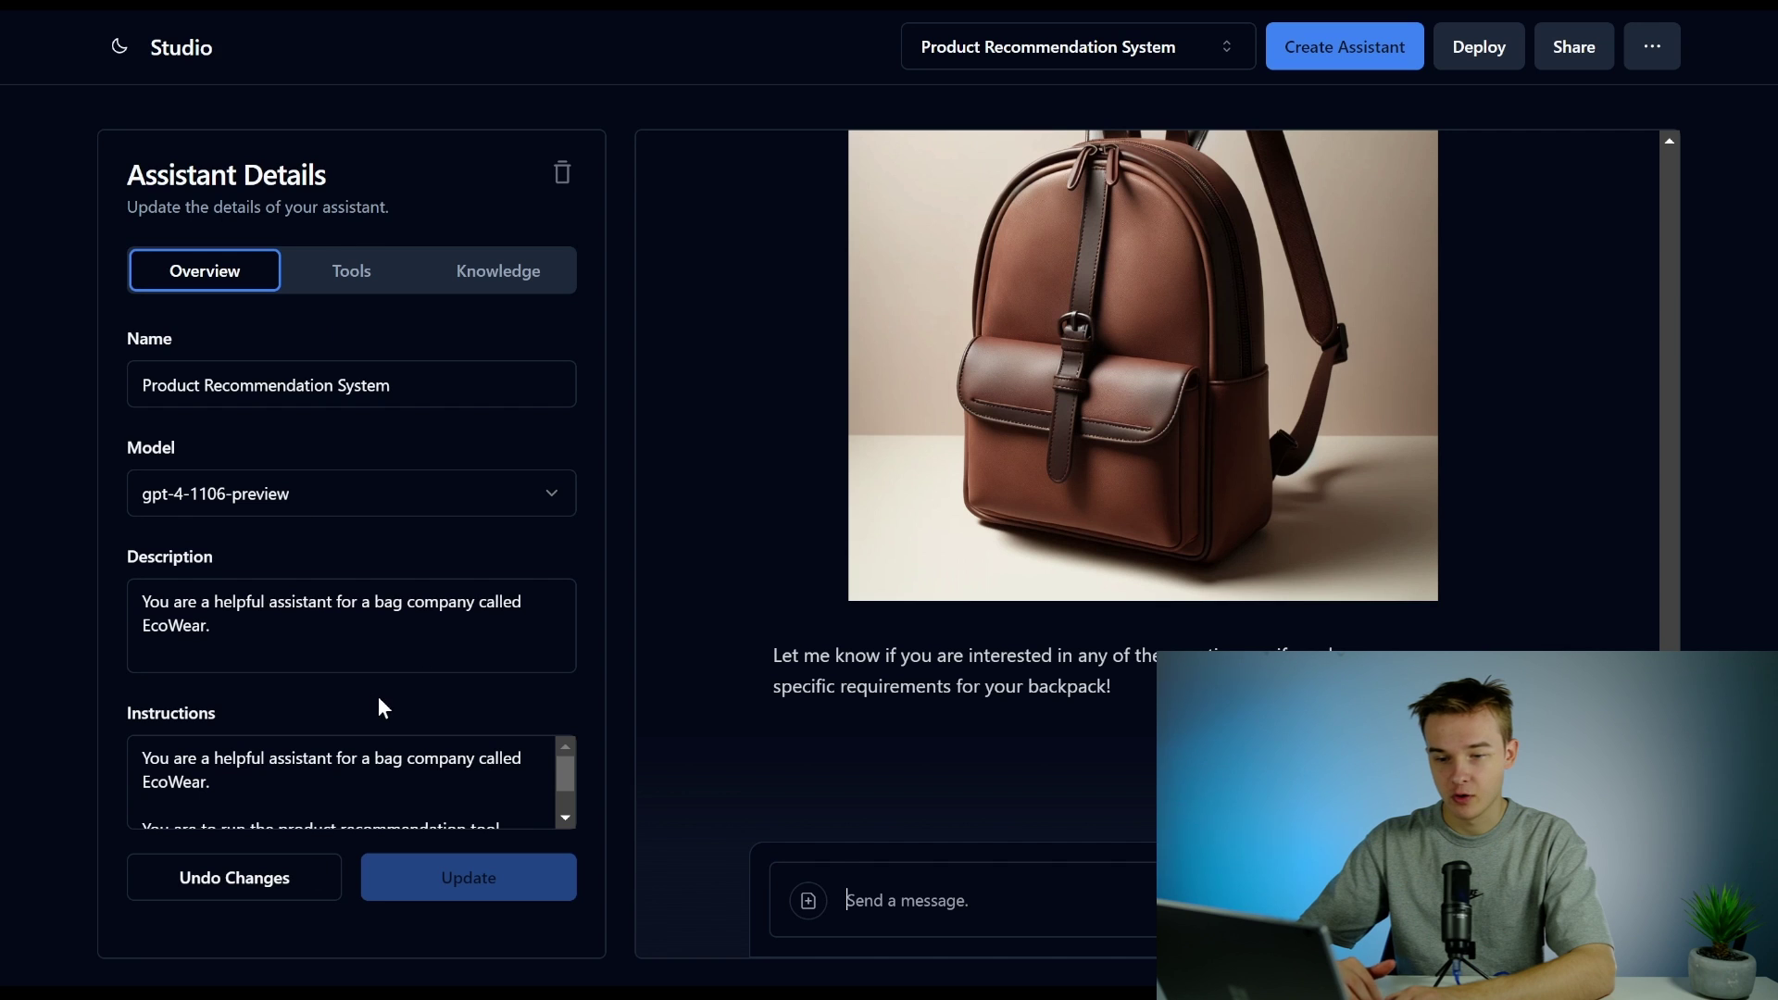
left_click_drag(565, 765, 569, 703)
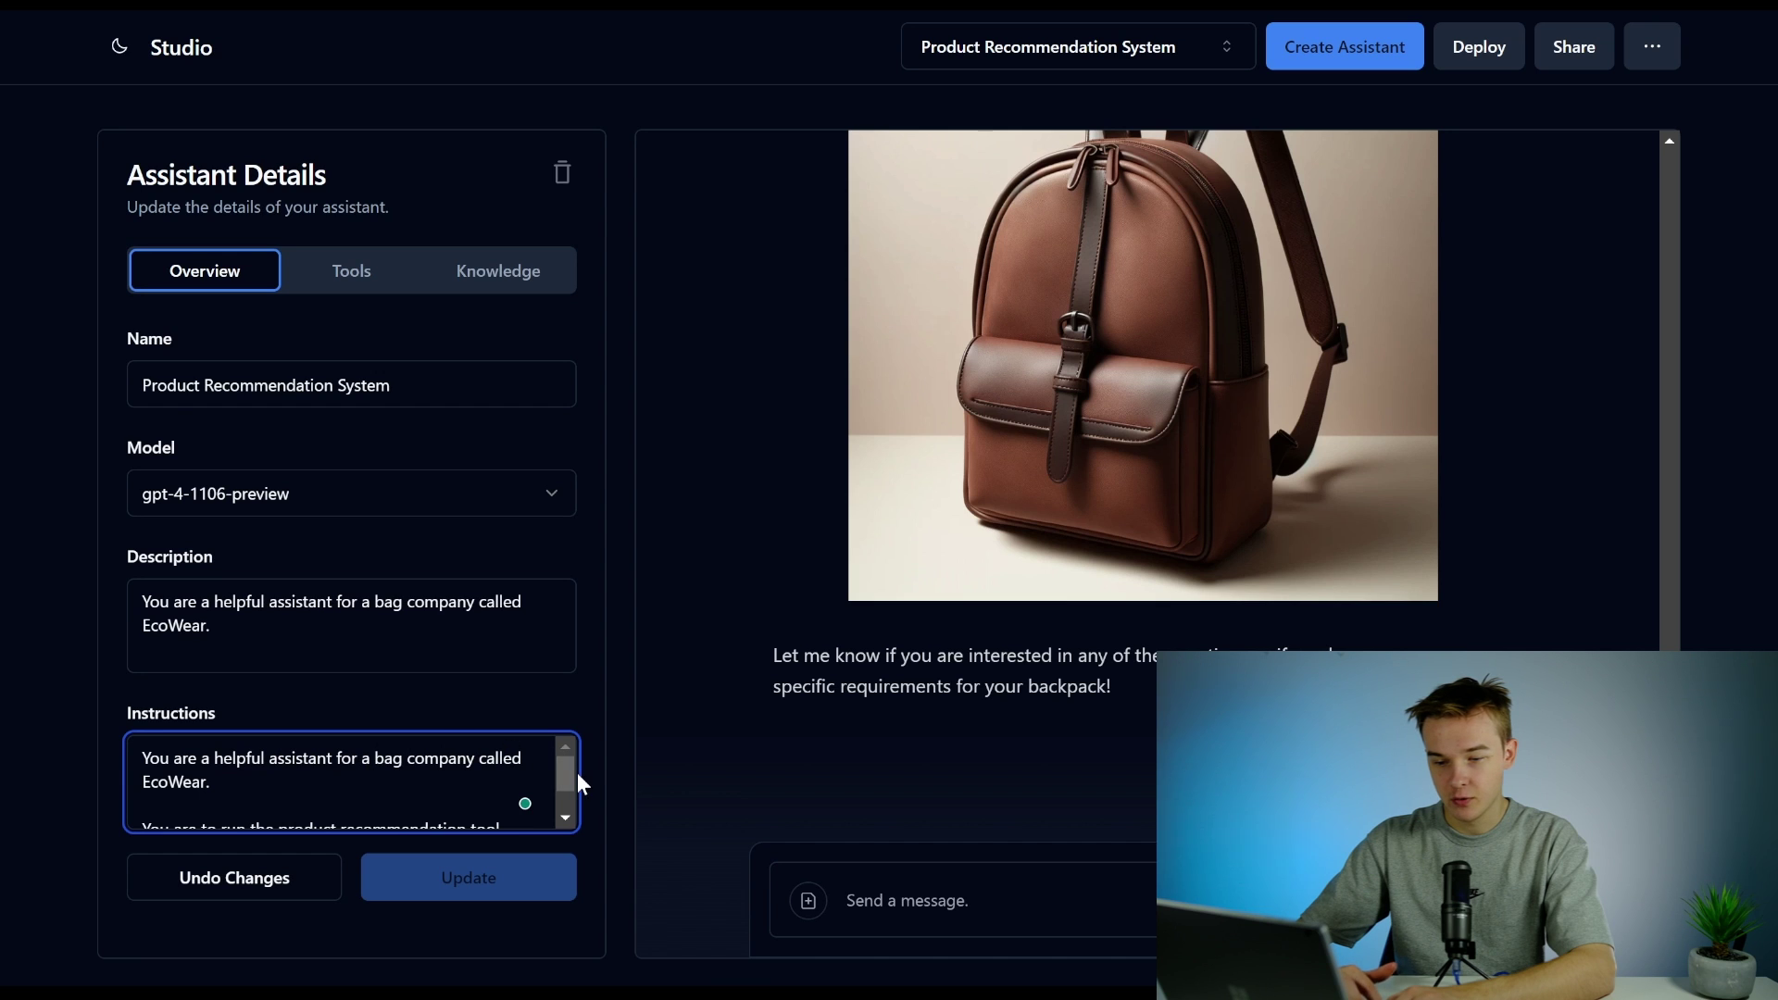
mouse_move(563, 778)
left_mouse_down()
mouse_move(572, 746)
mouse_move(572, 807)
left_mouse_up()
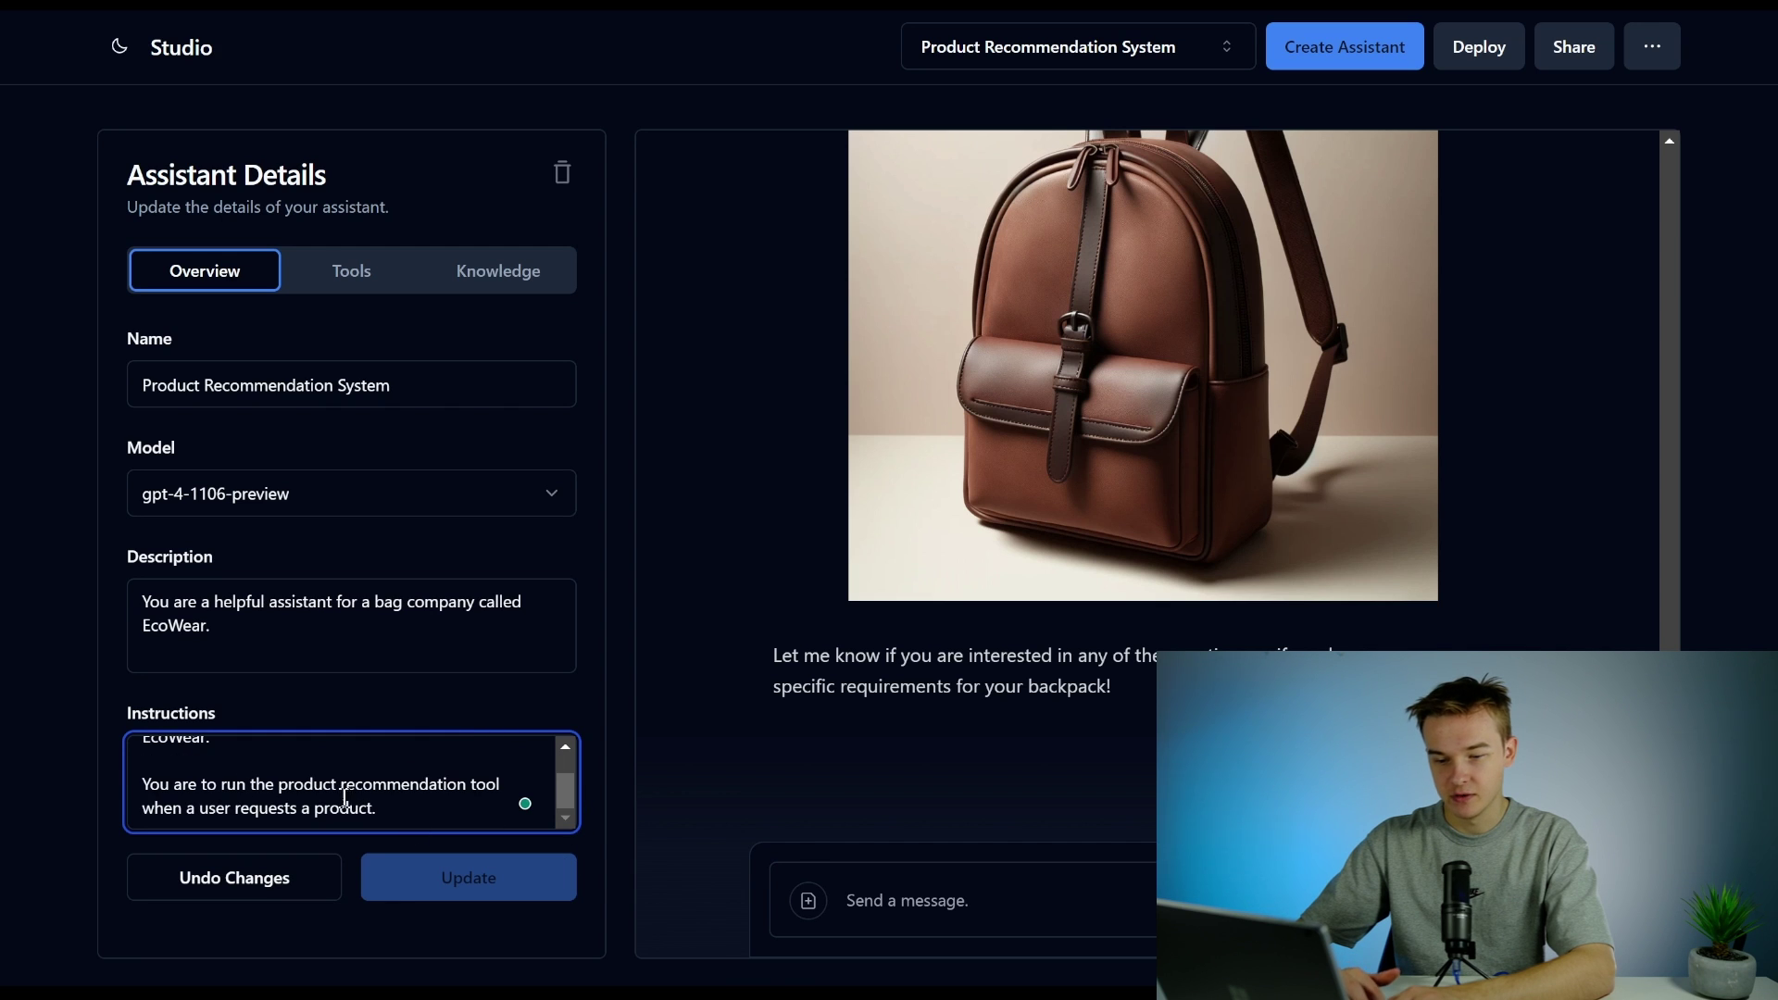
left_click(592, 729)
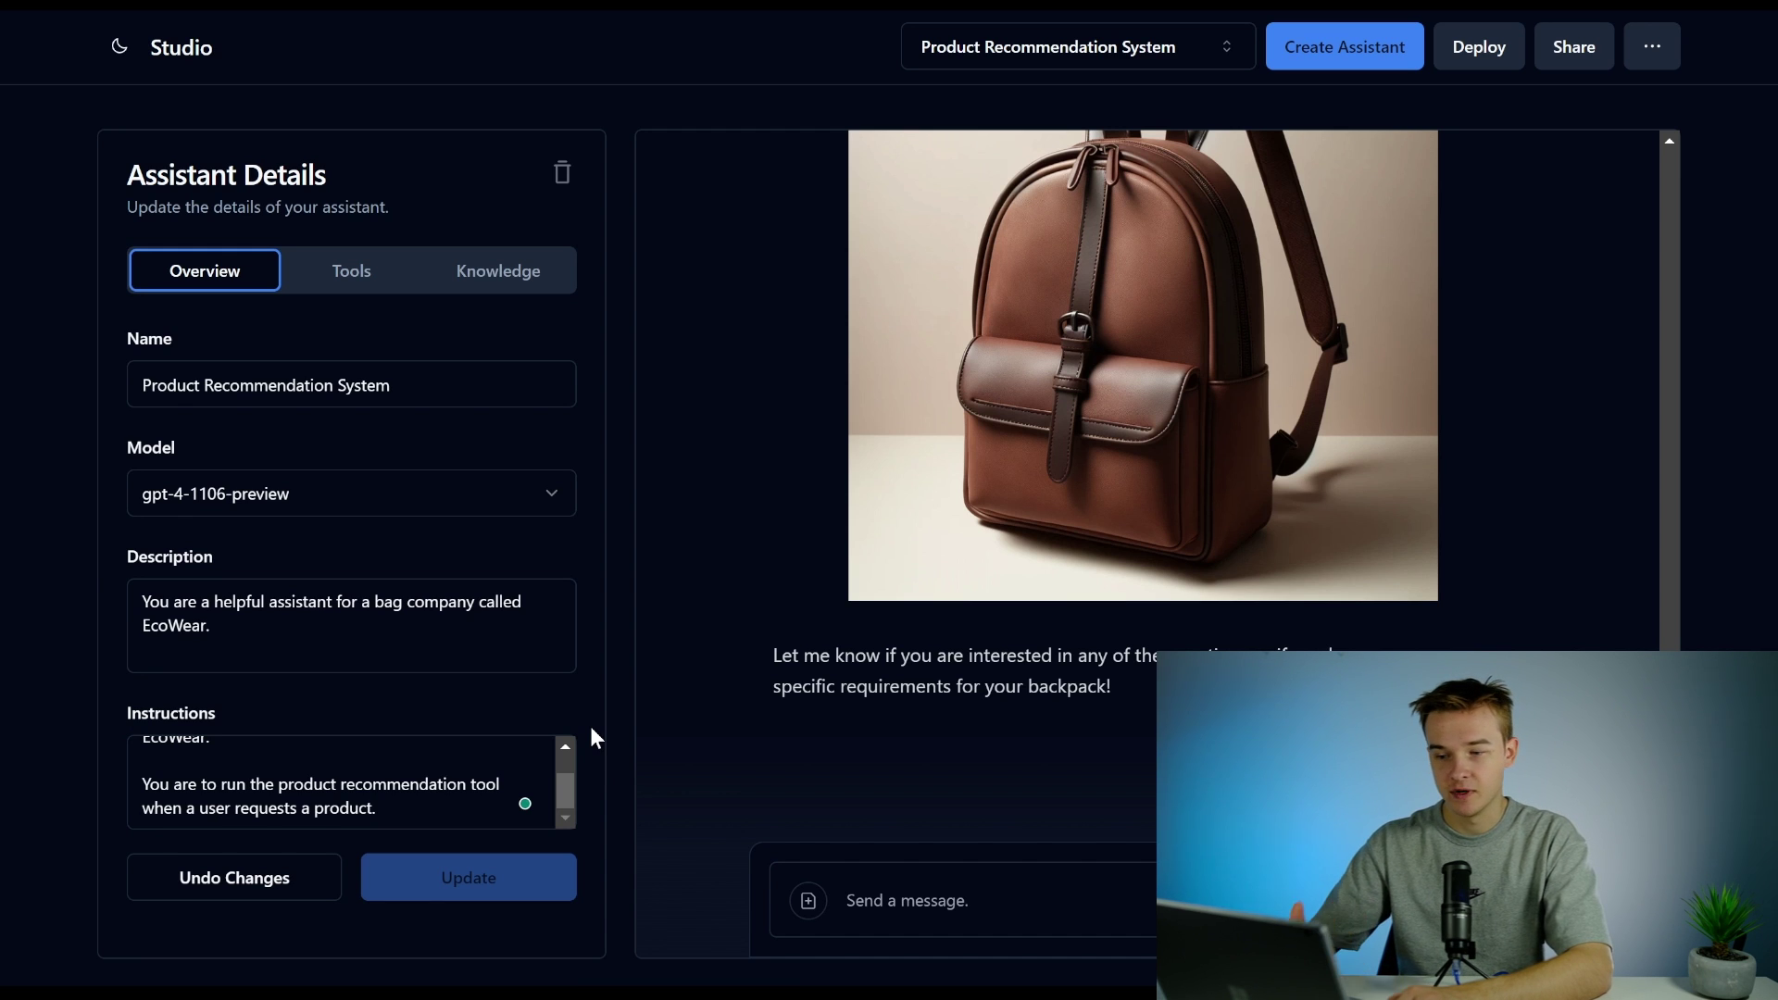
scroll(992, 502, "up", 15)
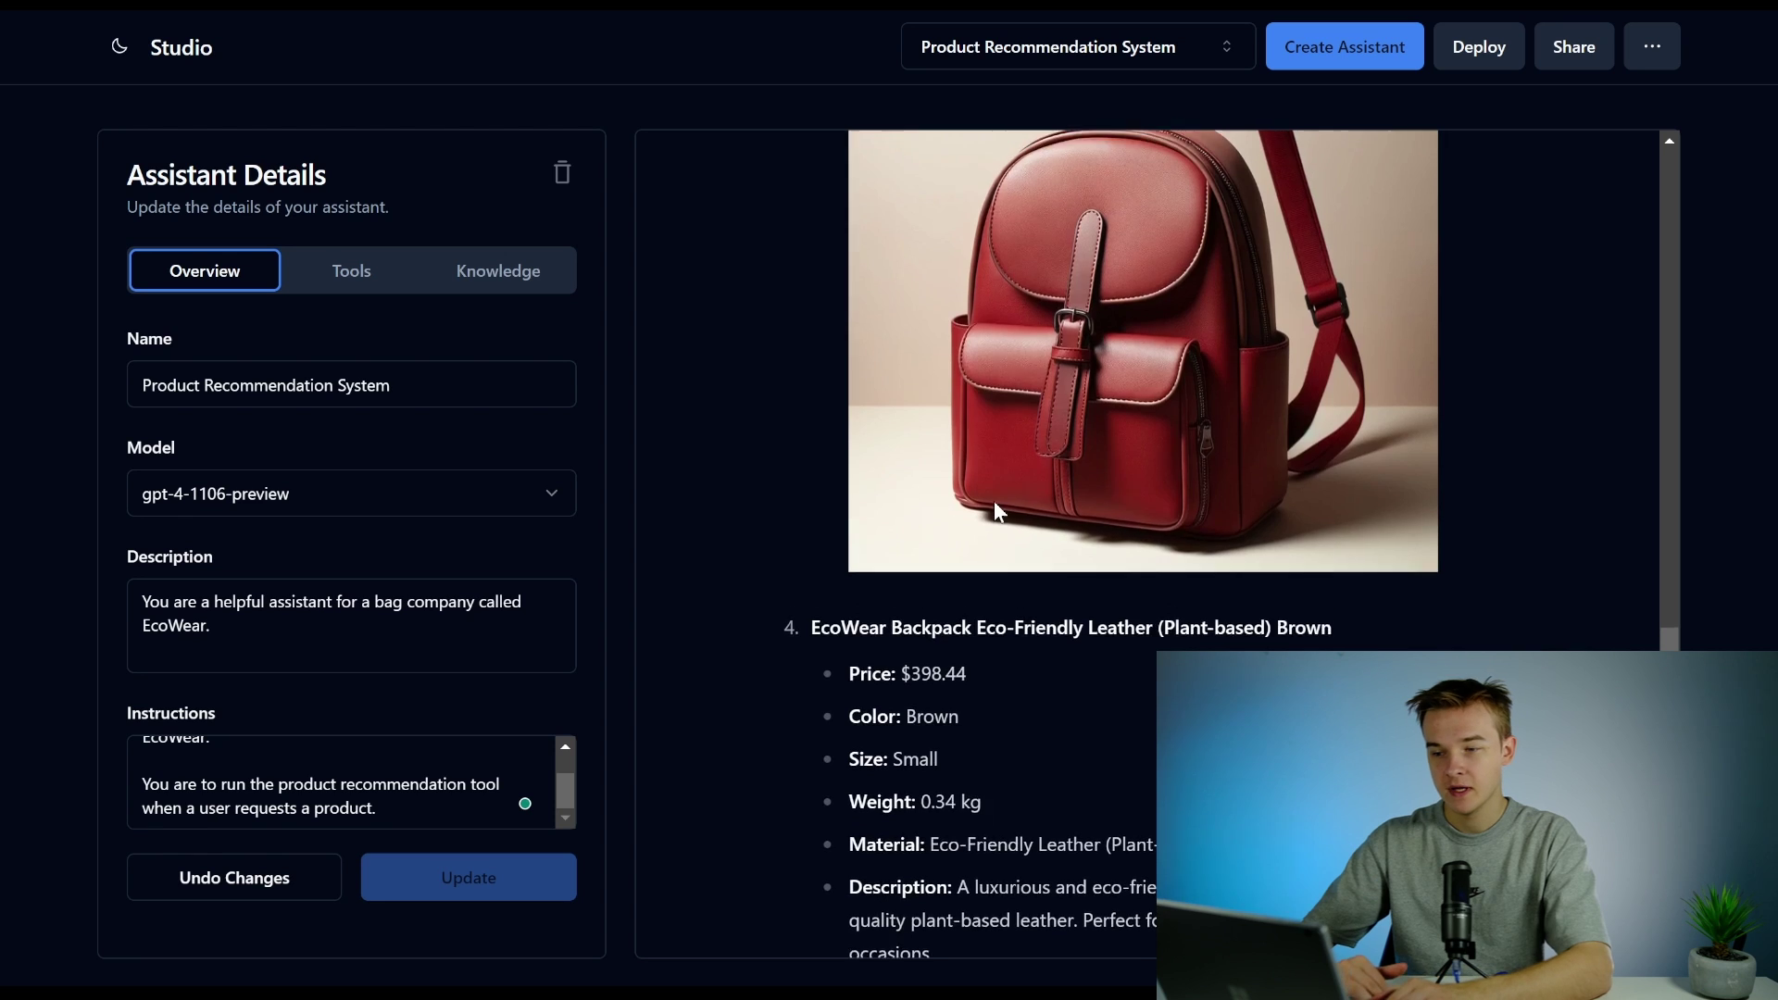
scroll(996, 502, "up", 10)
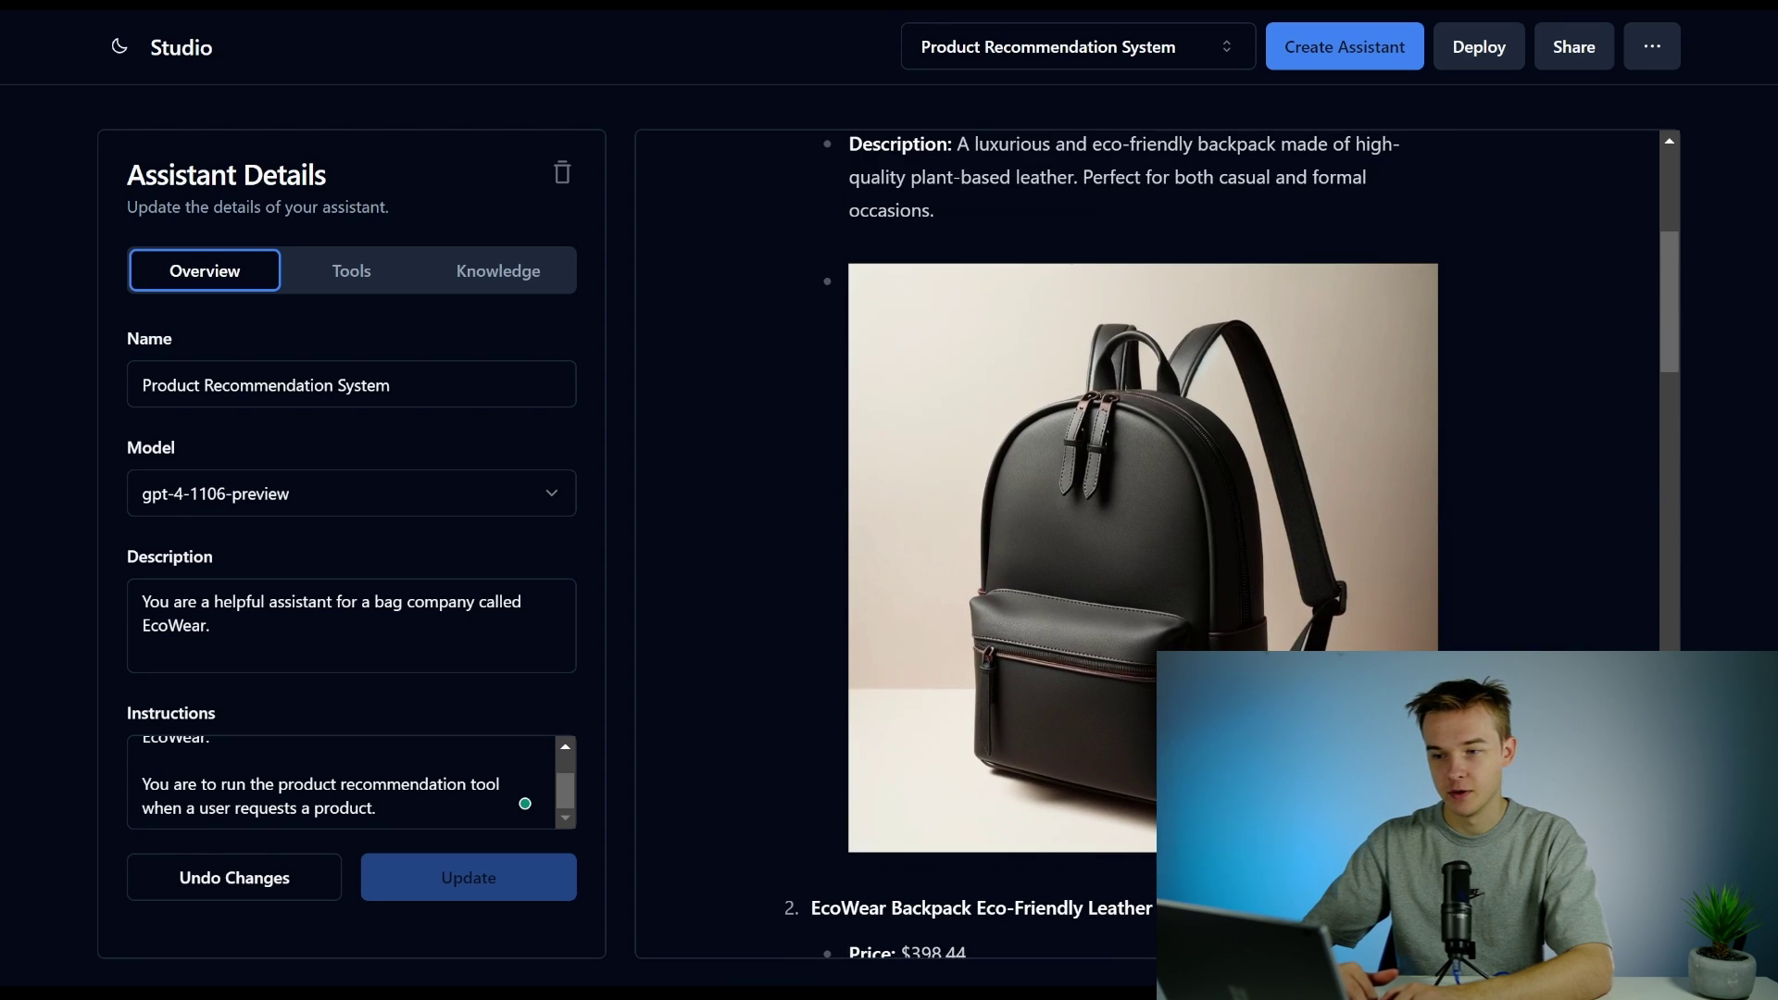
scroll(999, 337, "up", 5)
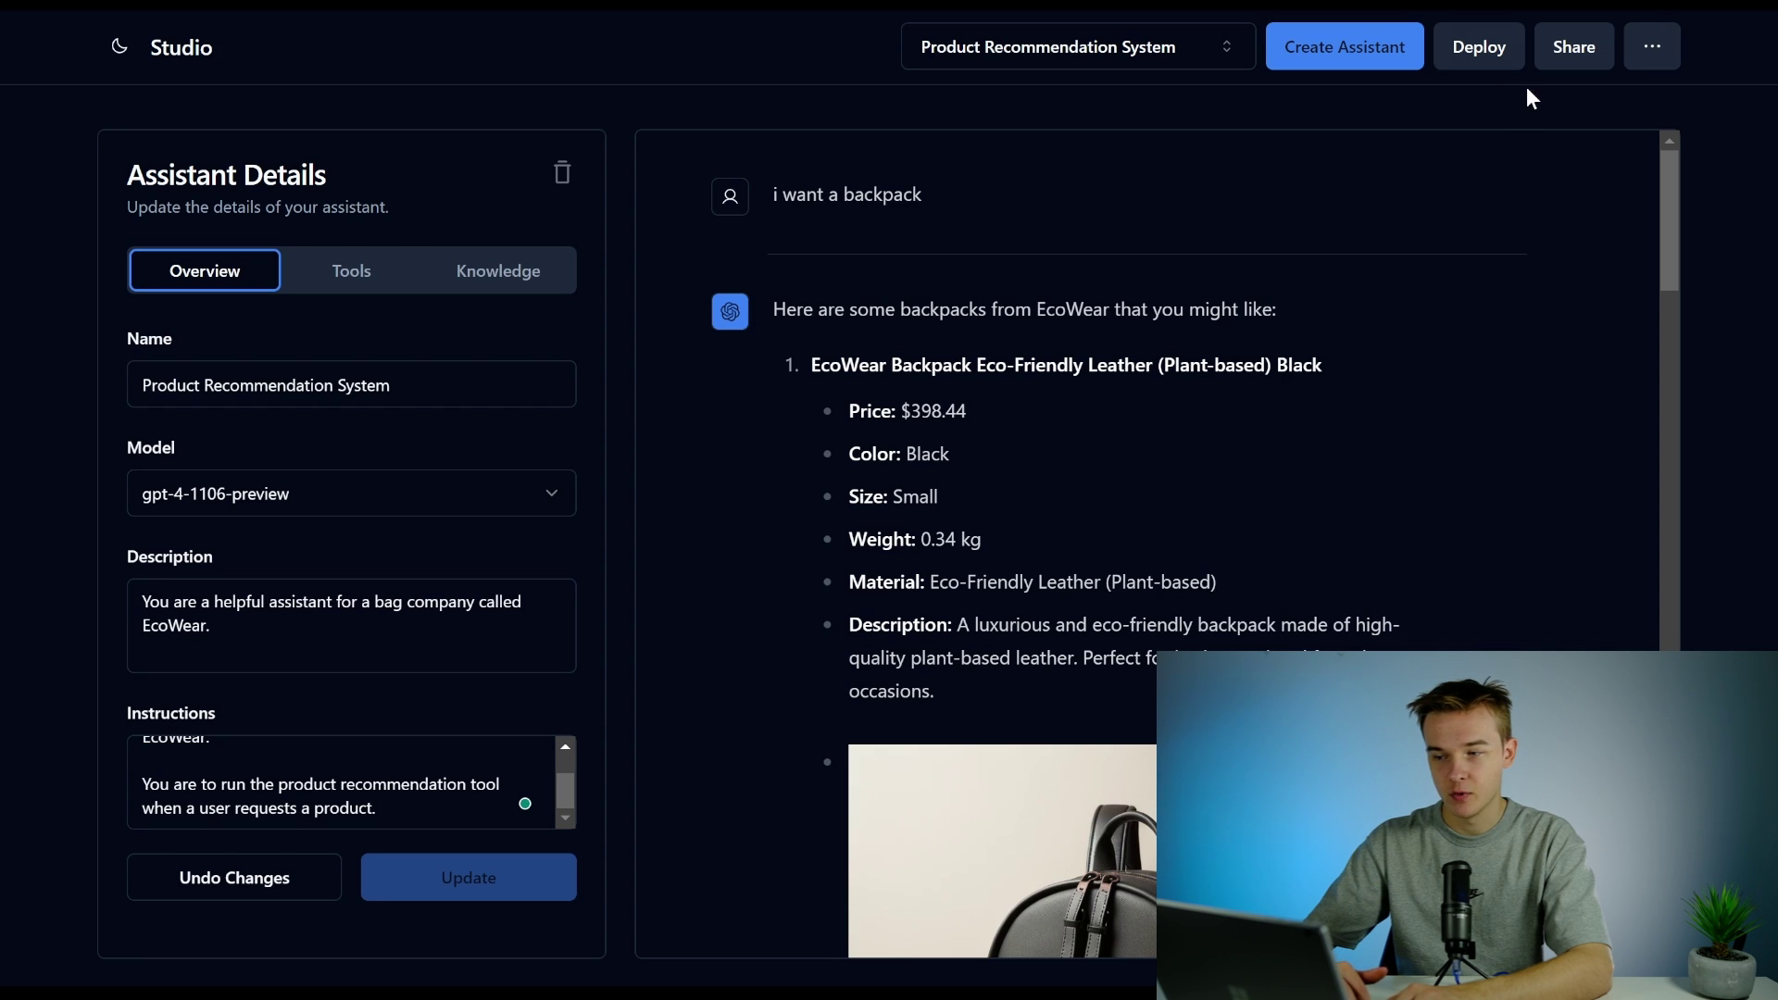
scroll(1398, 458, "down", 2)
scroll(1386, 480, "up", 2)
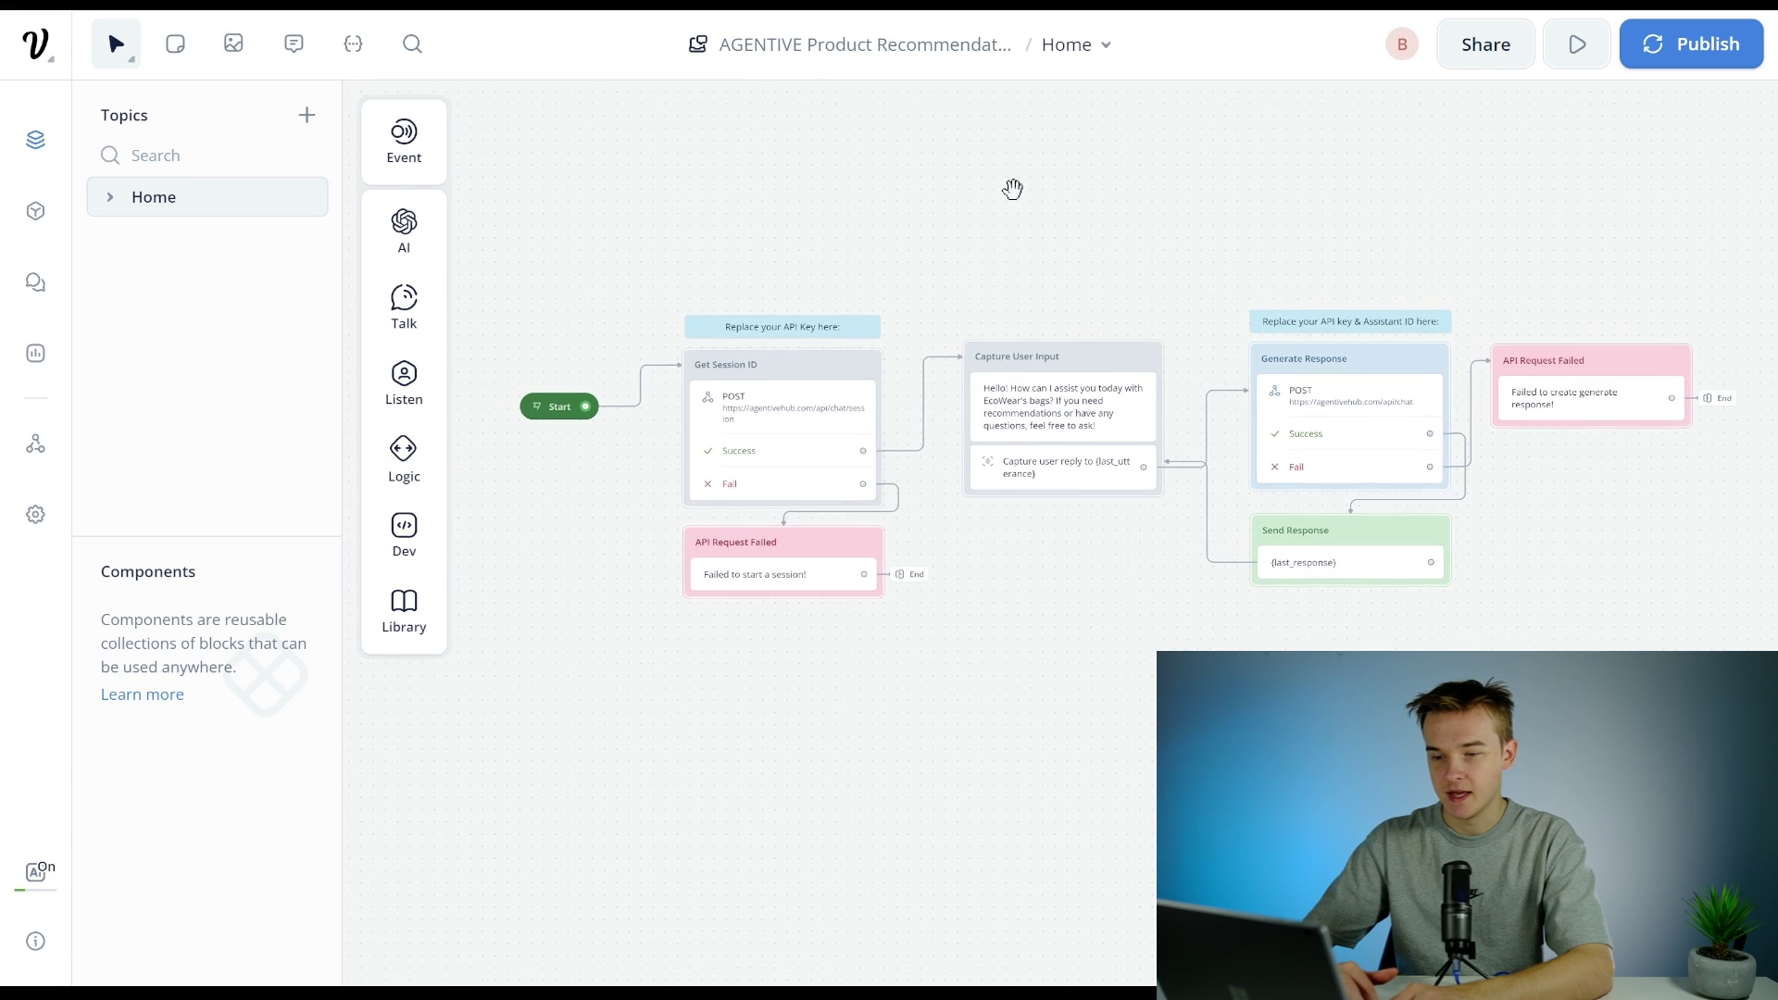
scroll(723, 294, "up", 3)
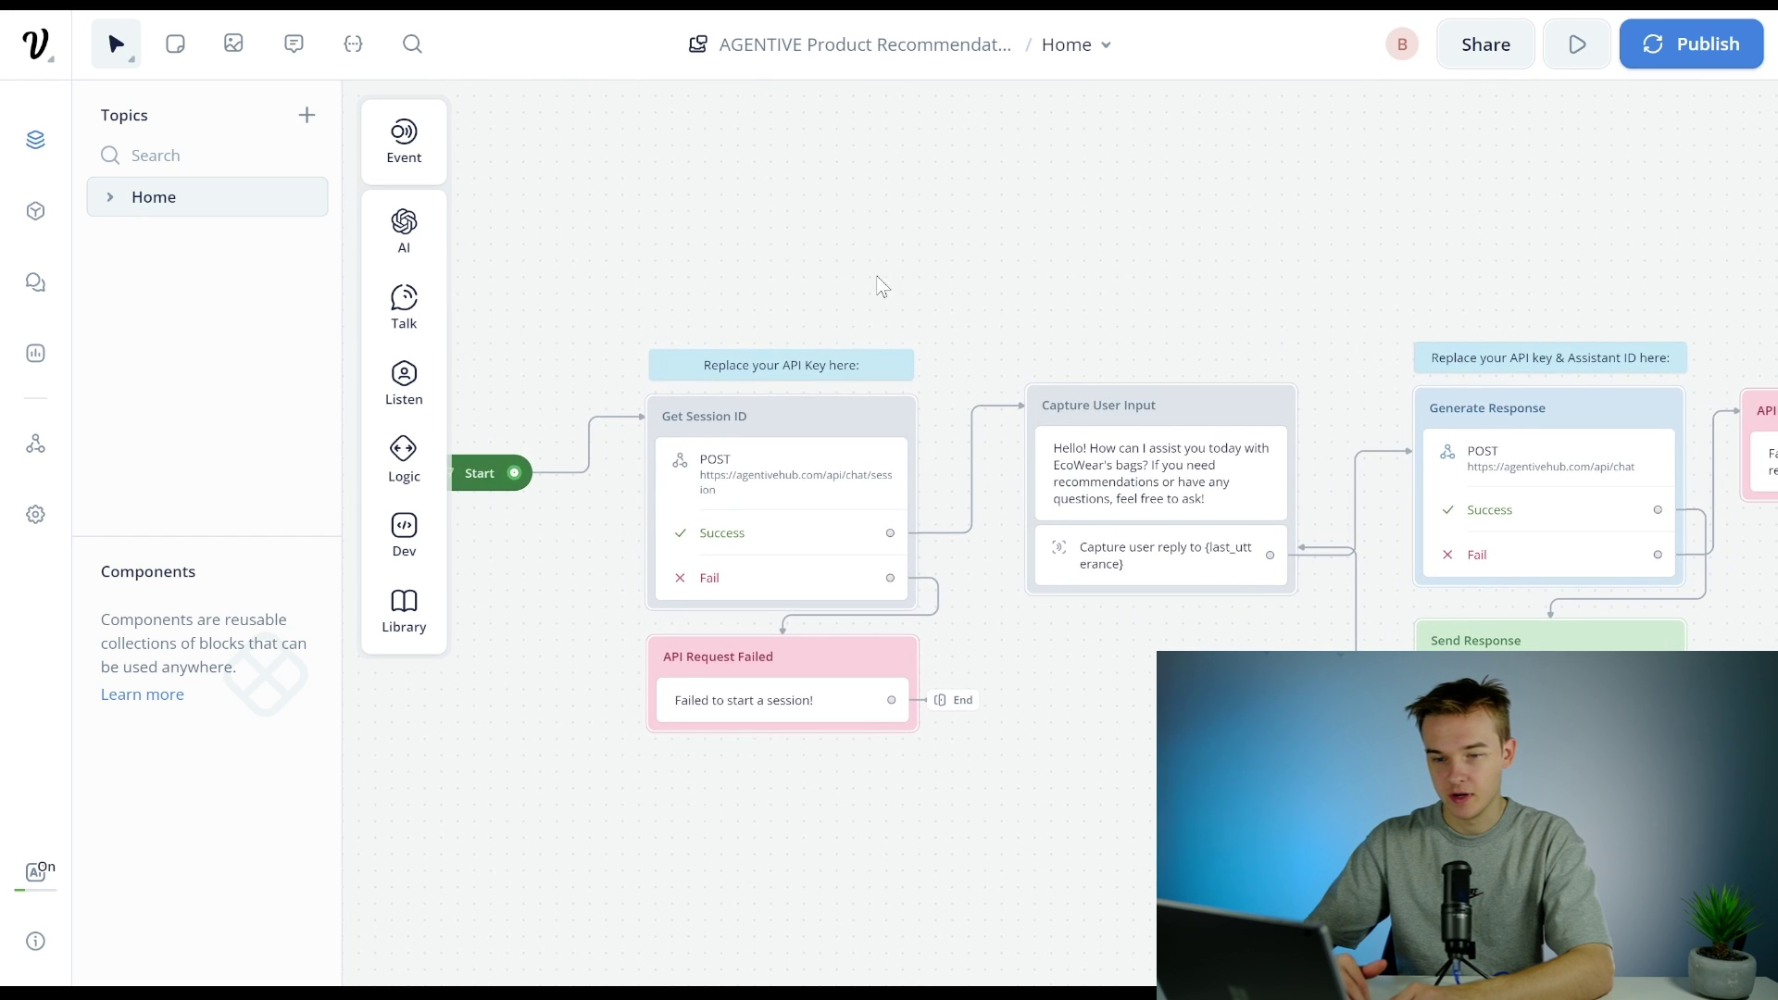
Step: Pan the Voiceflow canvas to reveal the Get Session ID and Generate Response API blocks
left_click_drag(992, 242, 667, 219)
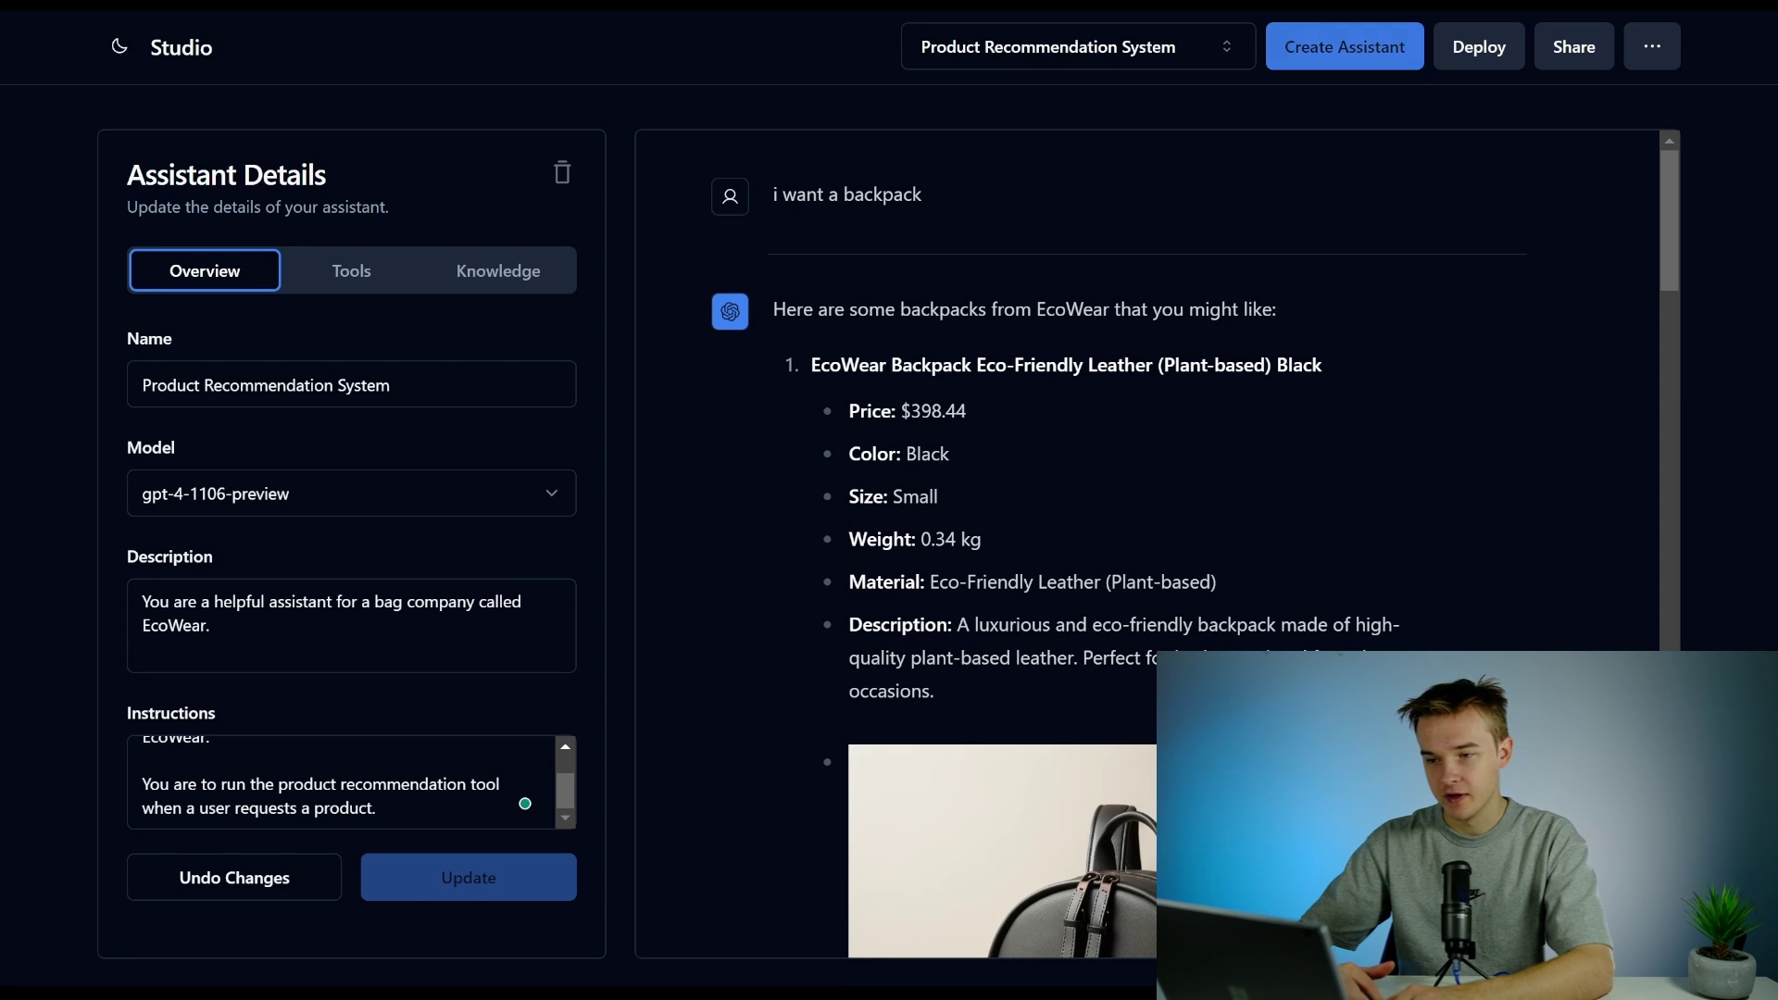
Step: Scroll the Agentive chat from the black backpack recommendation down to the blue one
scroll(1286, 389, "down", 2)
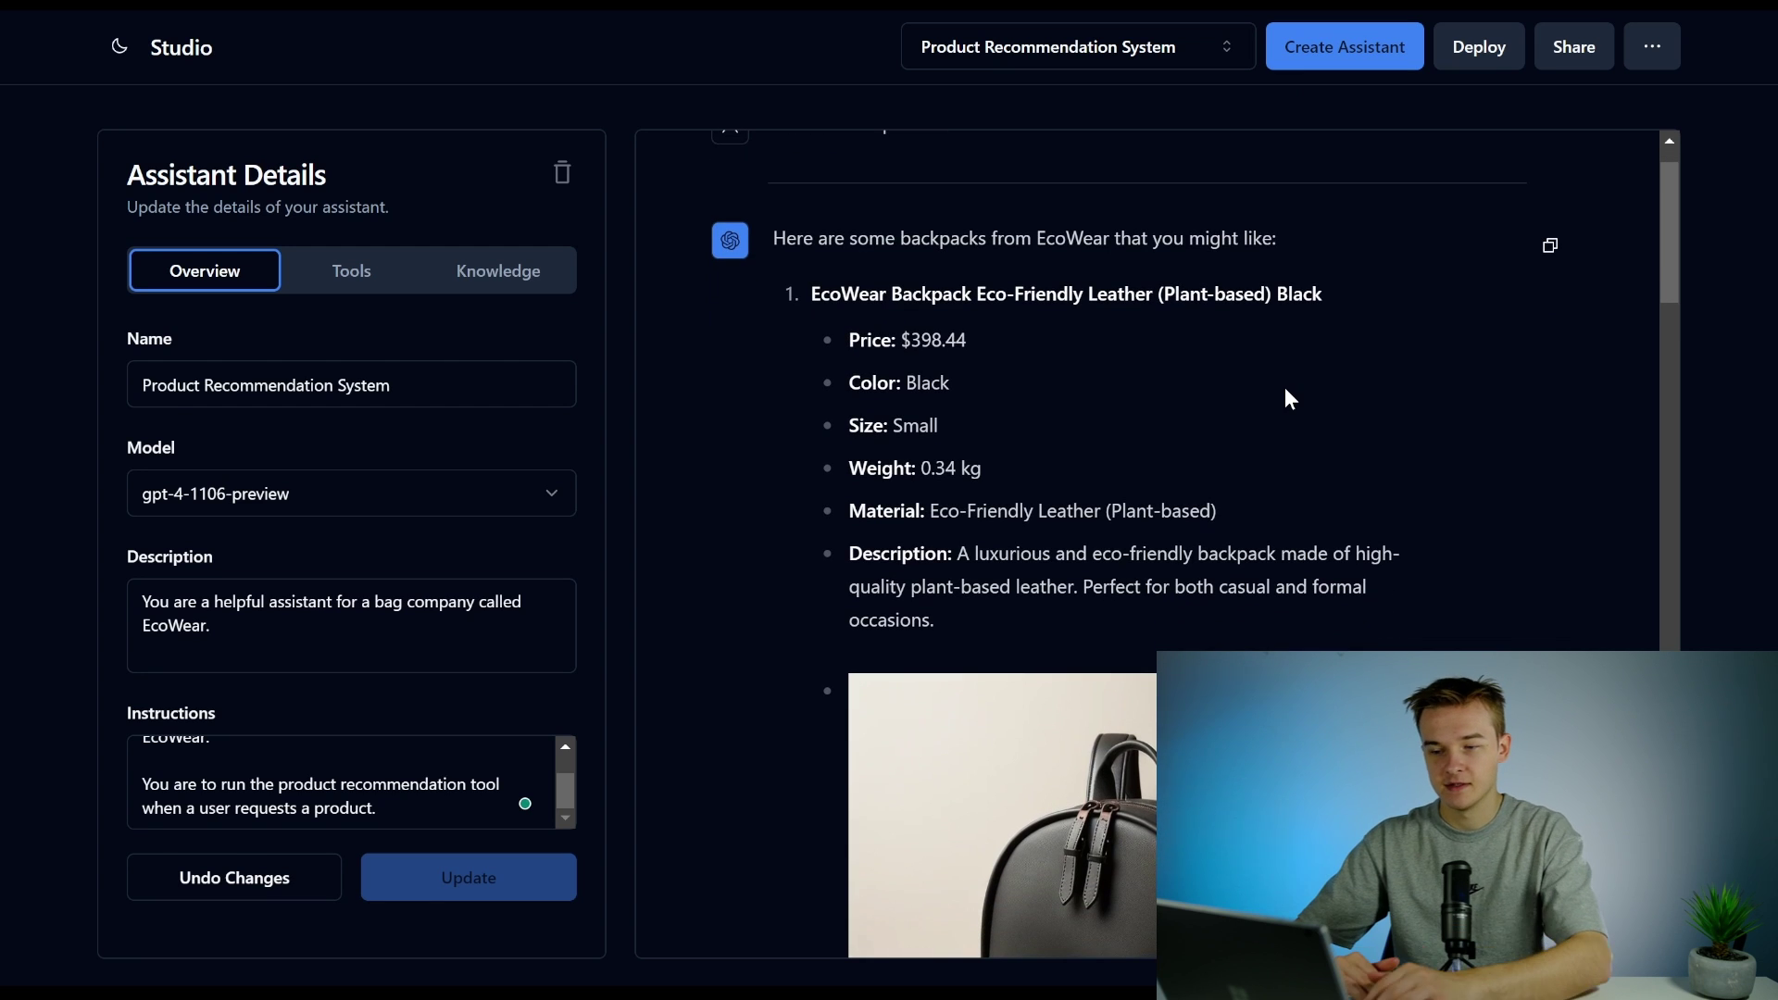
scroll(1285, 387, "down", 12)
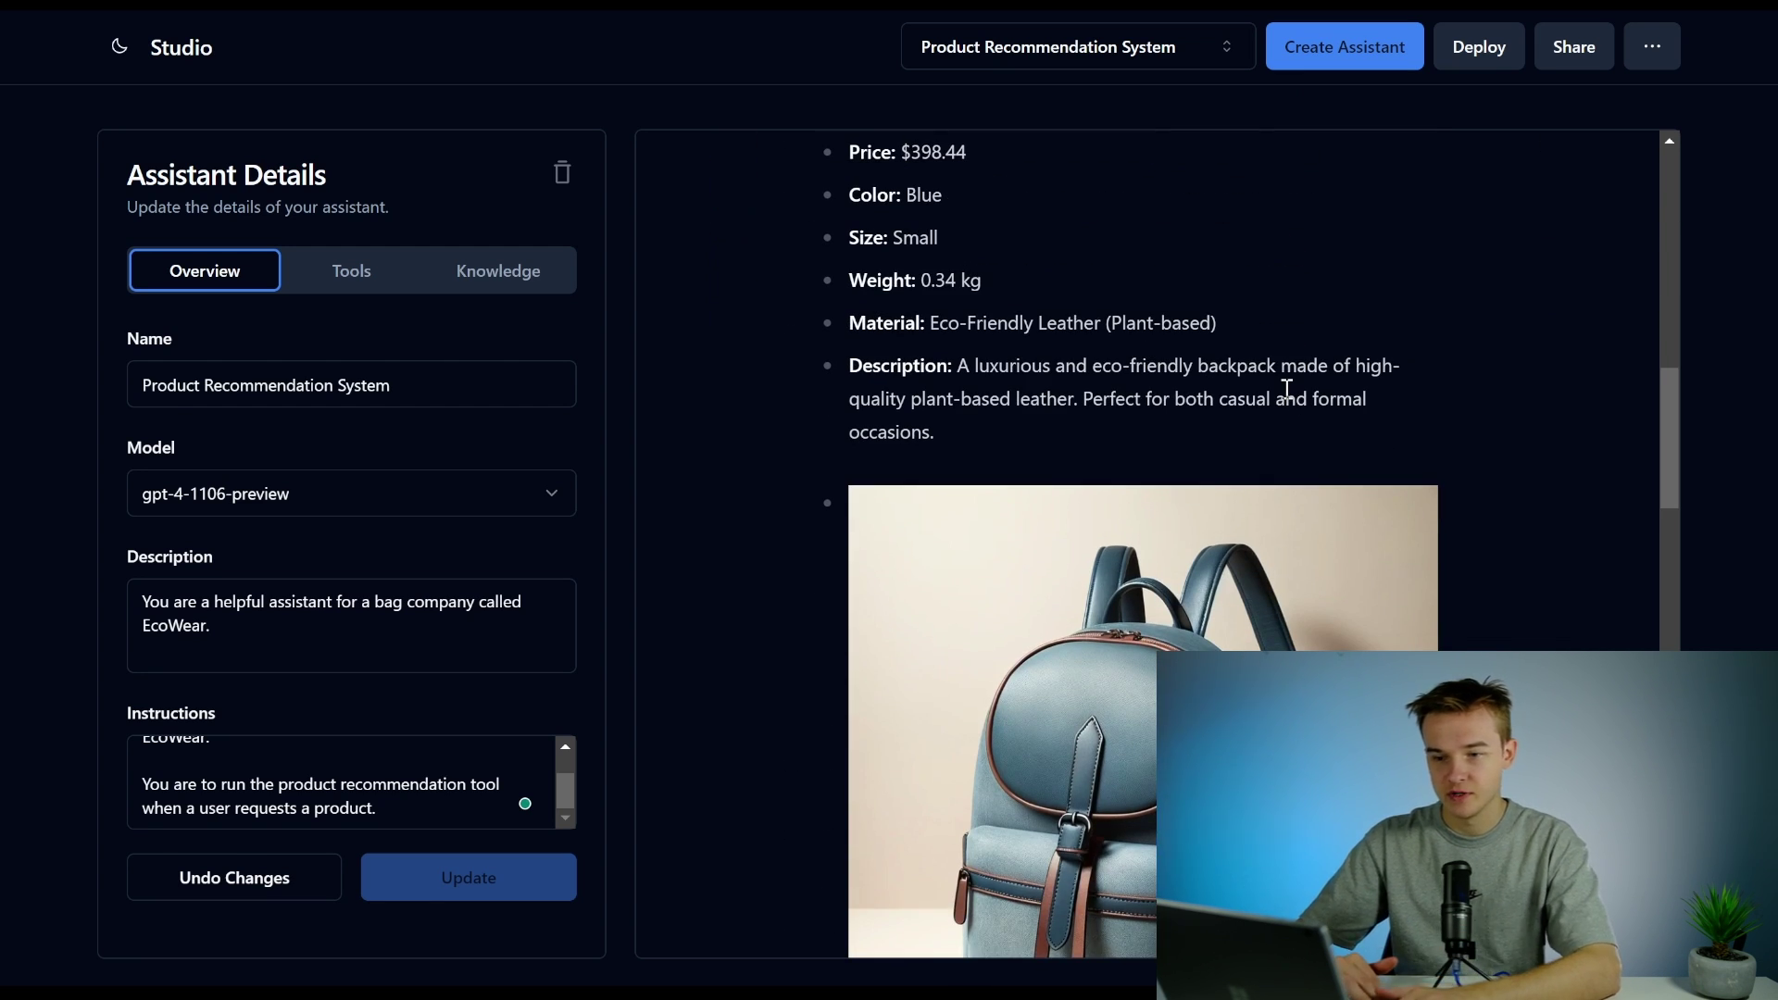
scroll(1287, 387, "down", 3)
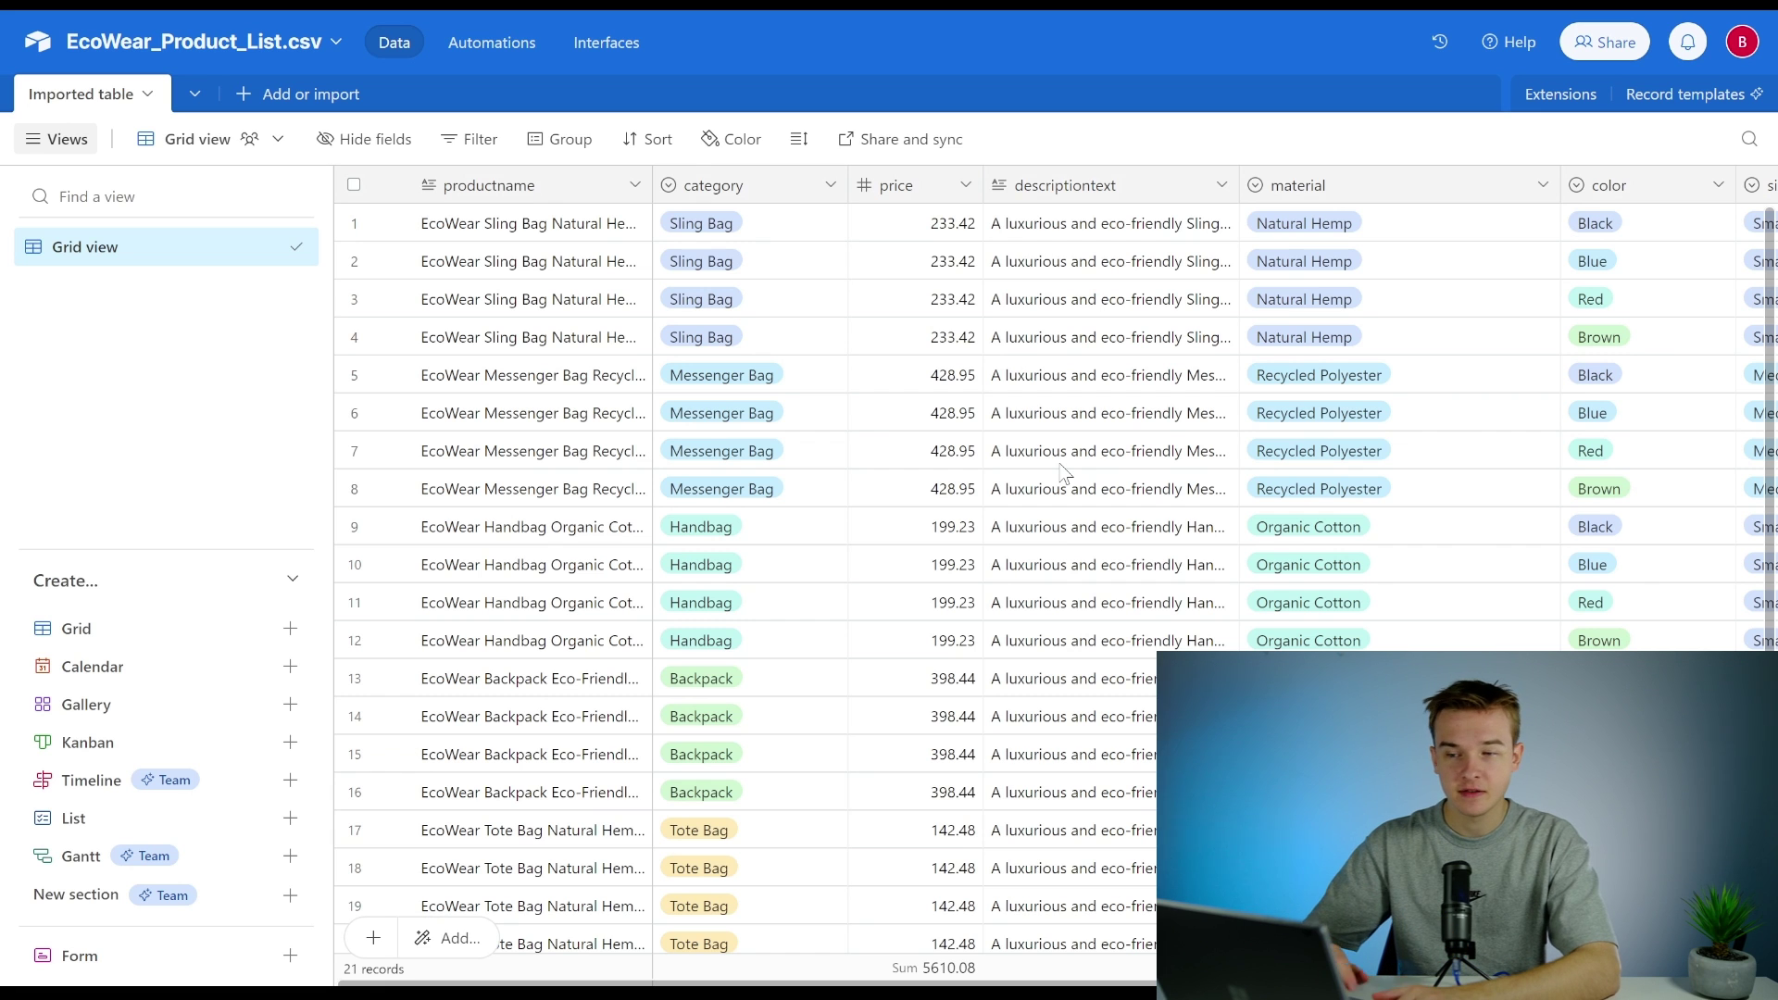
scroll(1062, 472, "down", 1)
scroll(1063, 472, "up", 1)
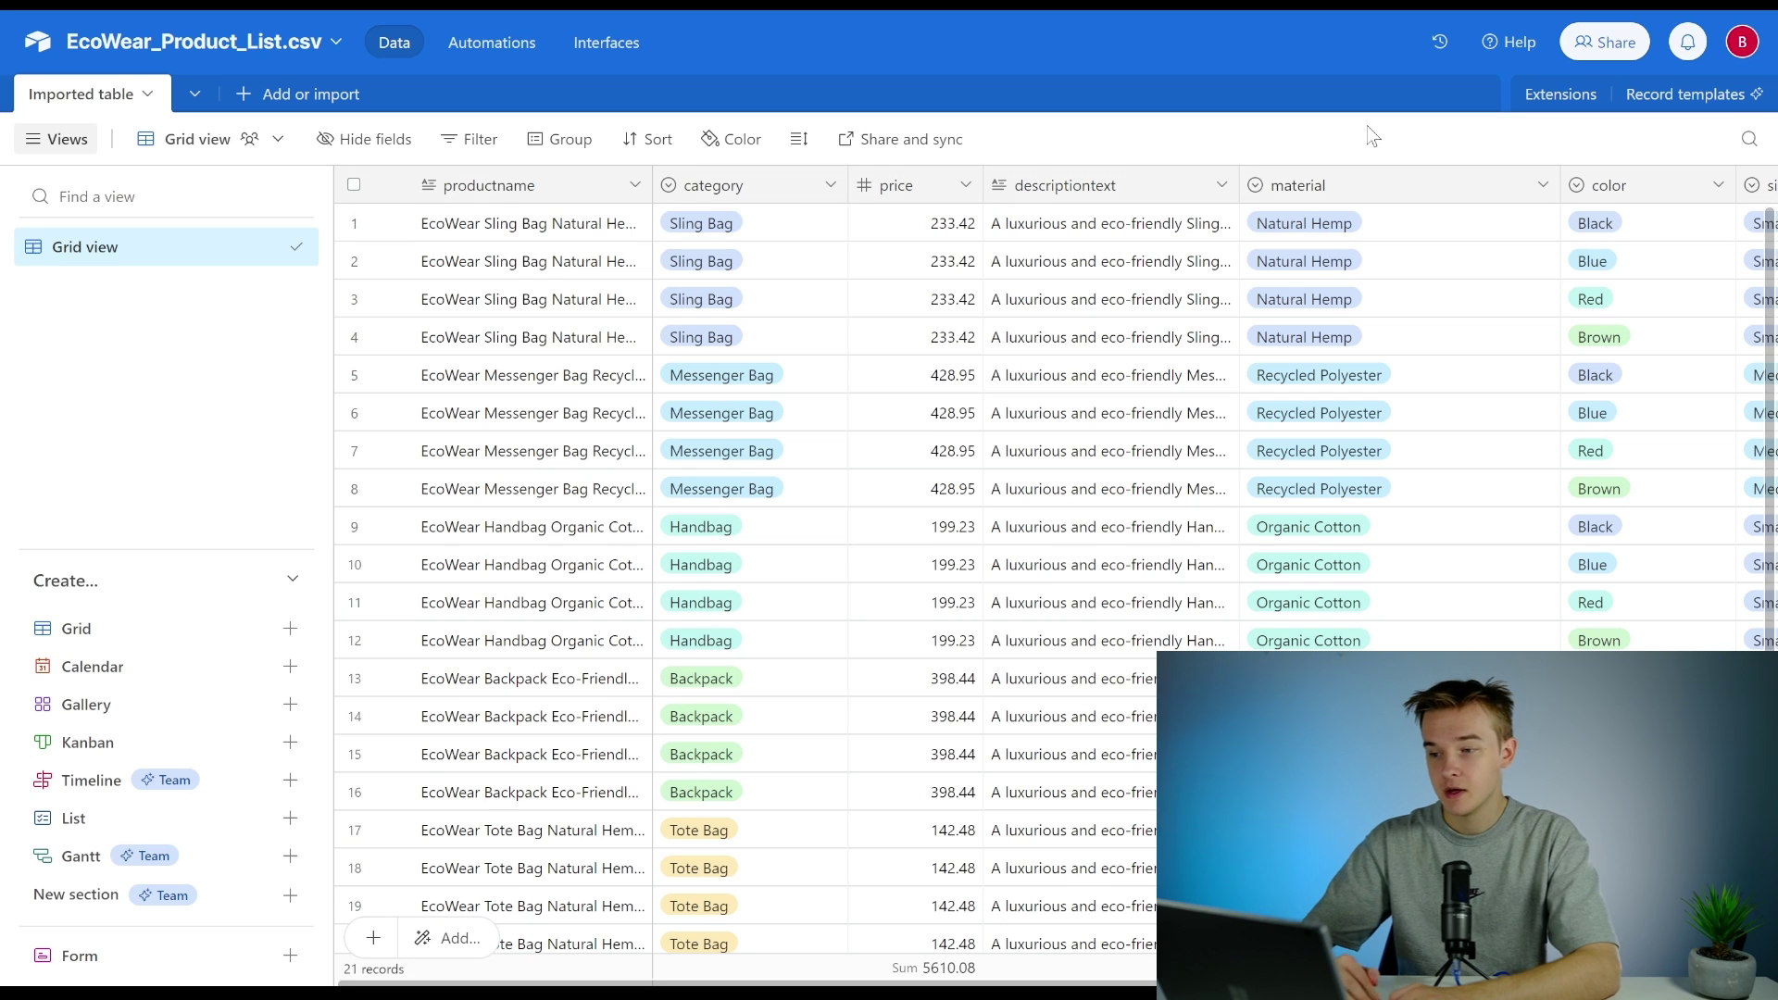
Step: Open the developer hub's API documentation for the EcoWear_Product_List.csv base
left_click(1742, 42)
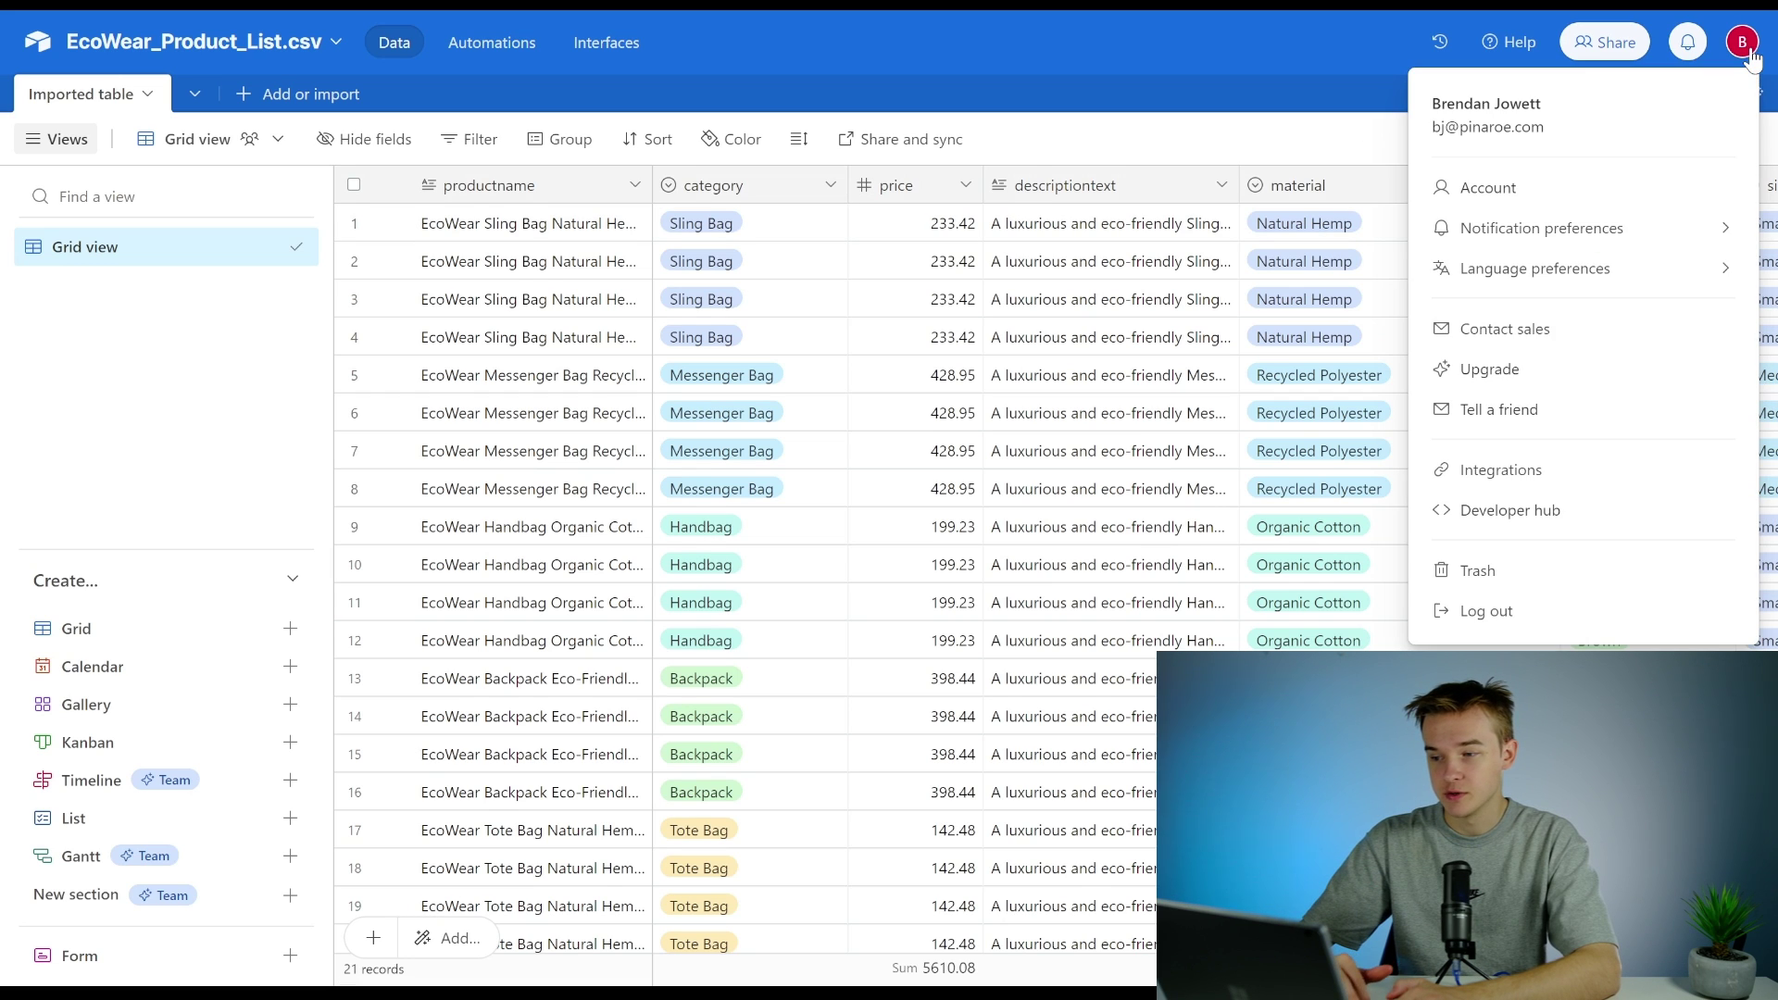
left_click(1502, 518)
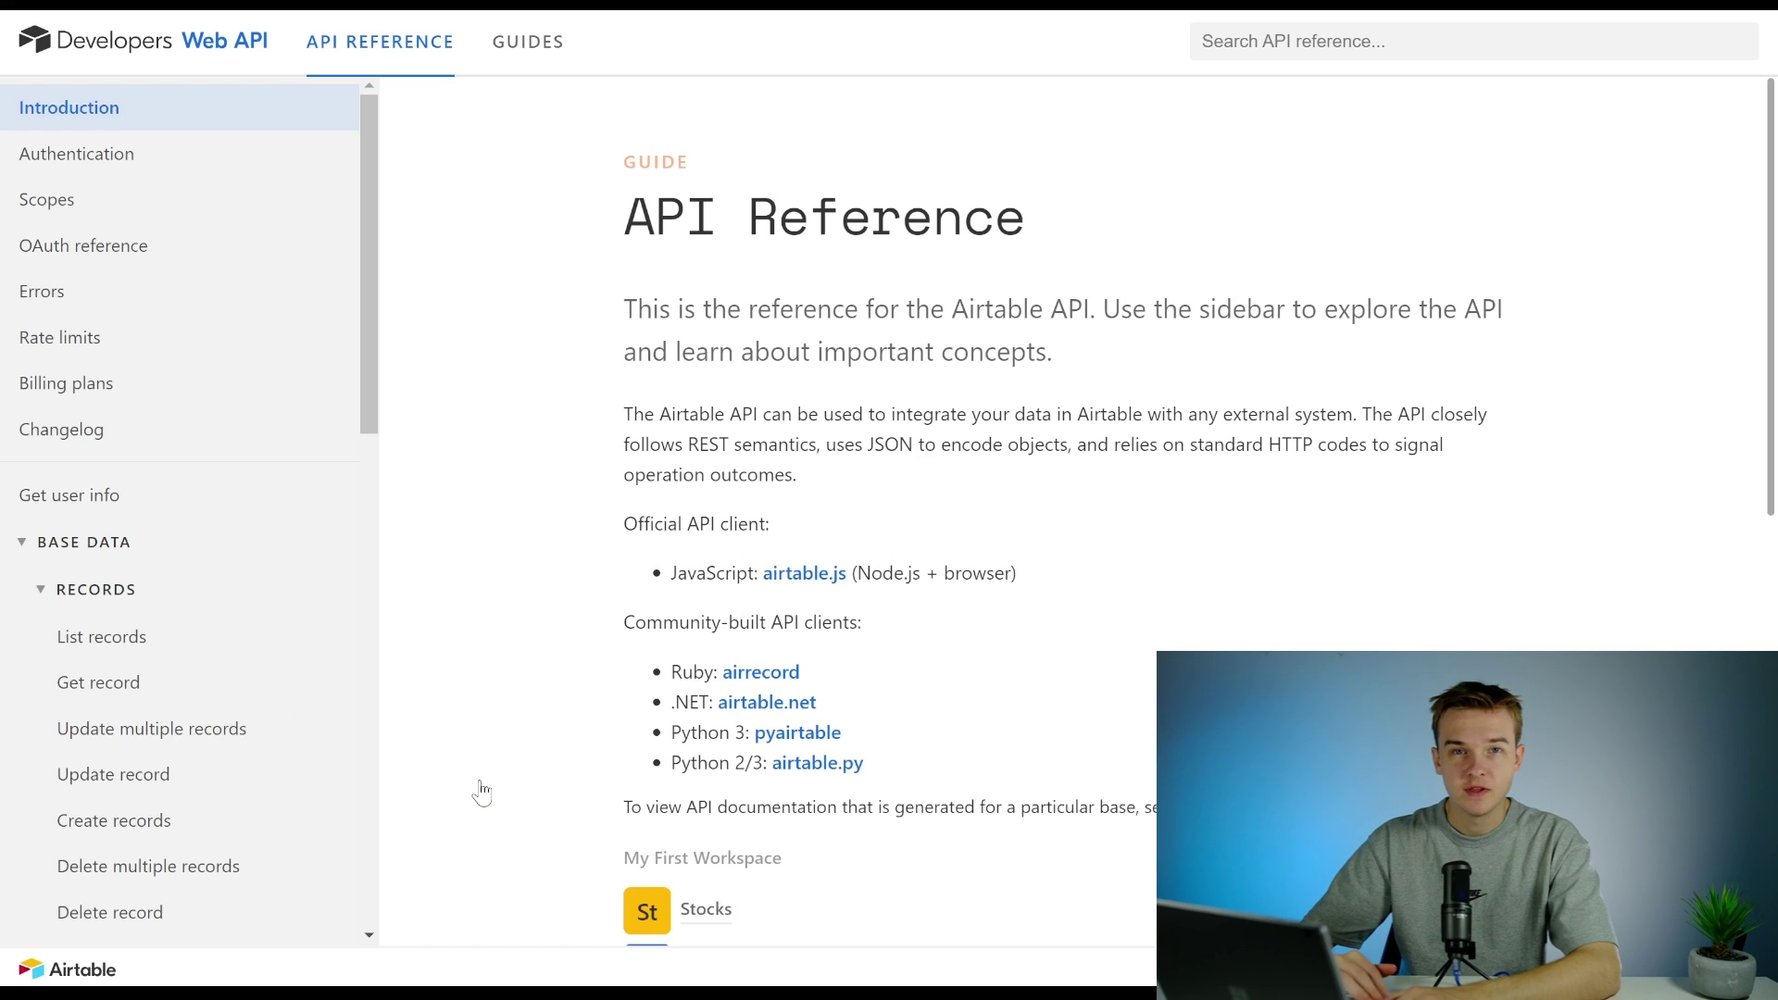
scroll(481, 792, "down", 4)
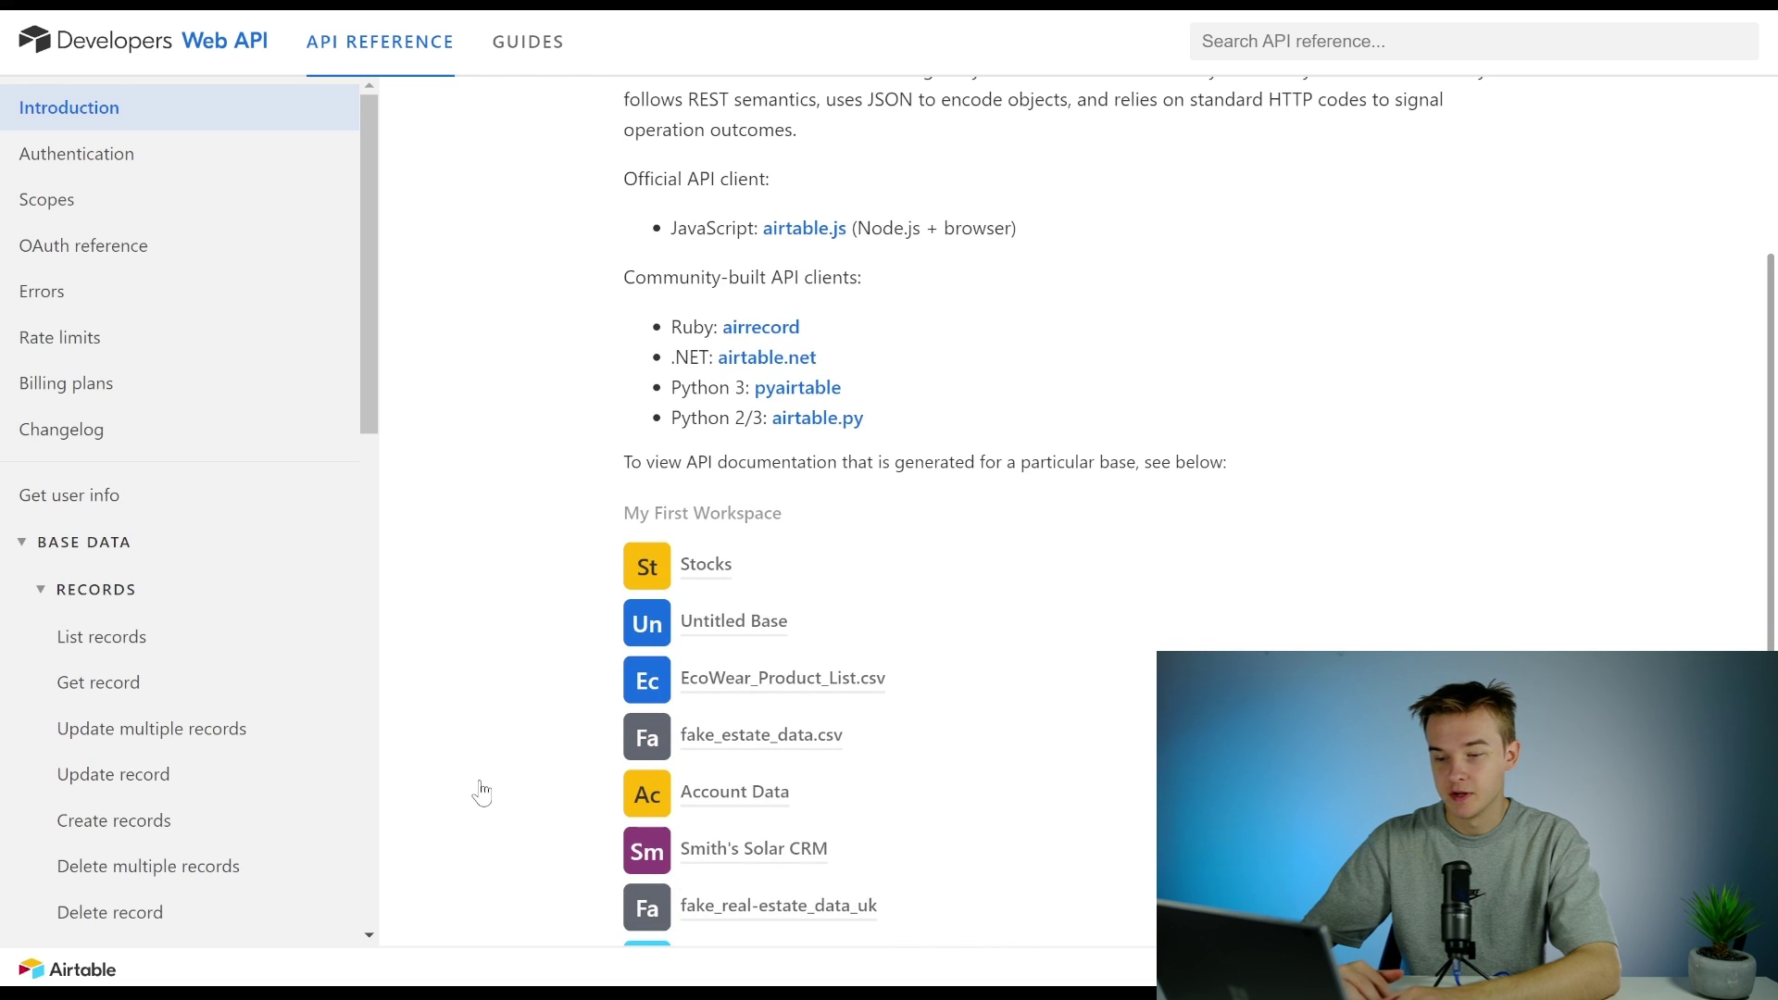
left_click(742, 696)
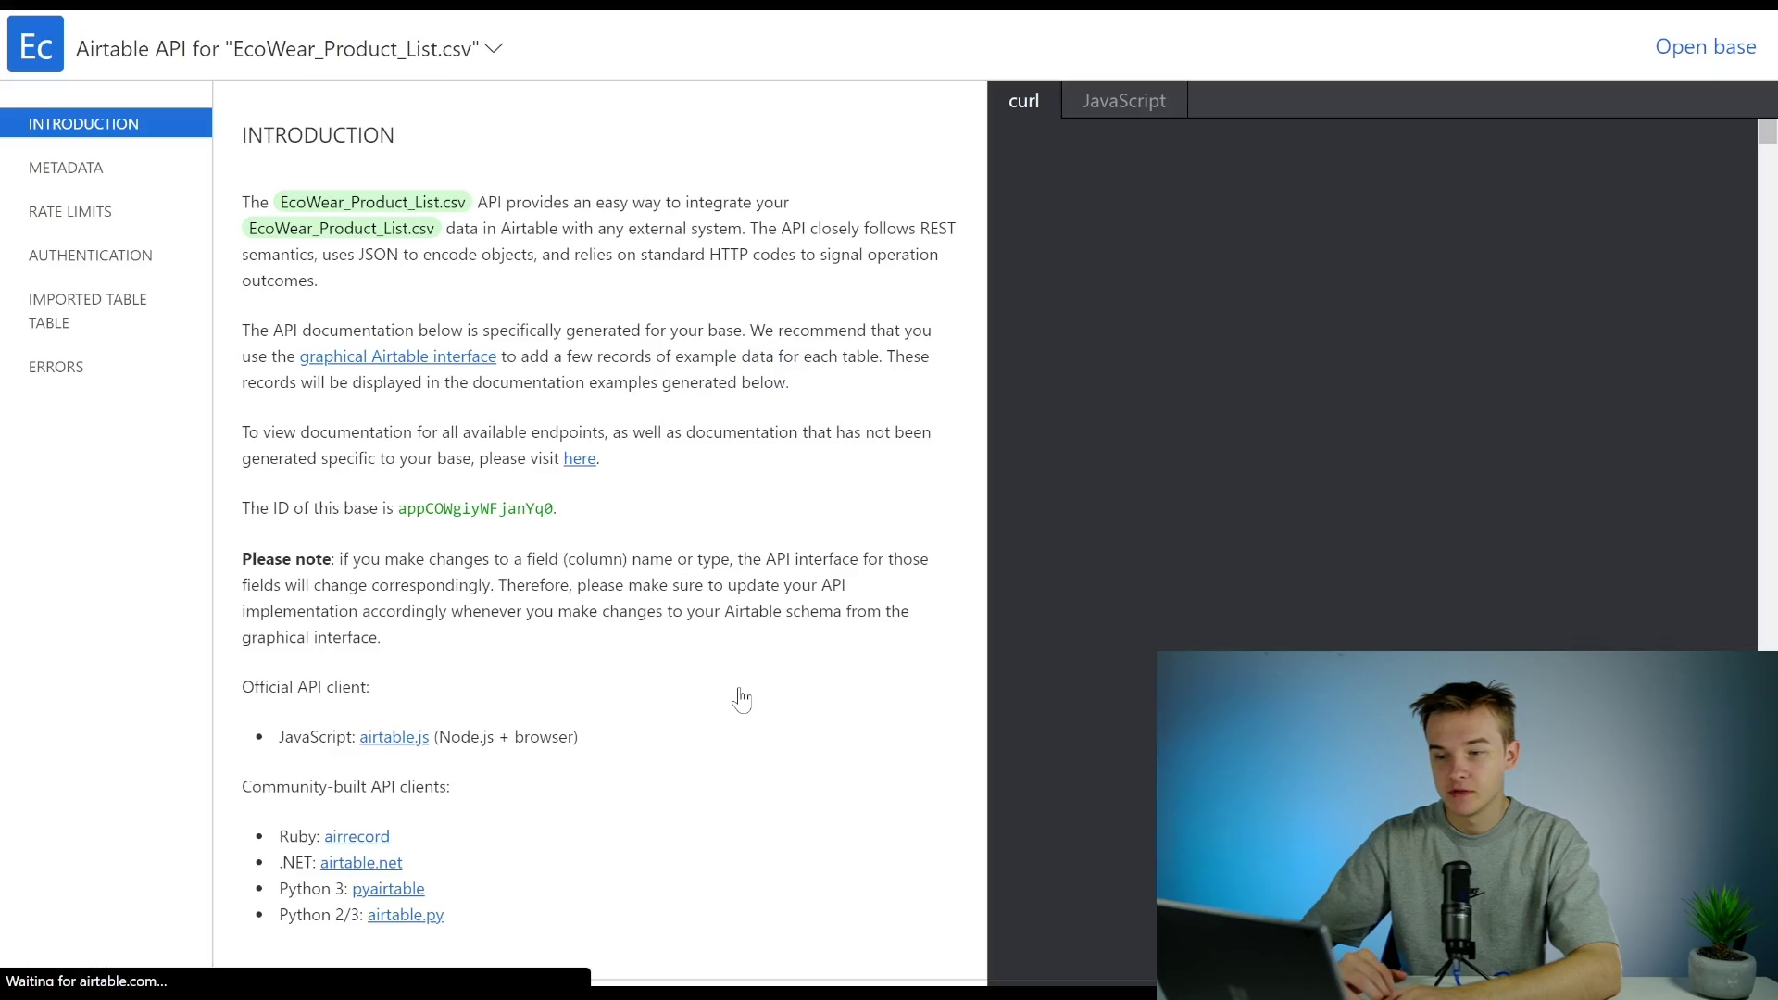
Step: Scroll to List records and select the example curl request URL
scroll(742, 700, "down", 12)
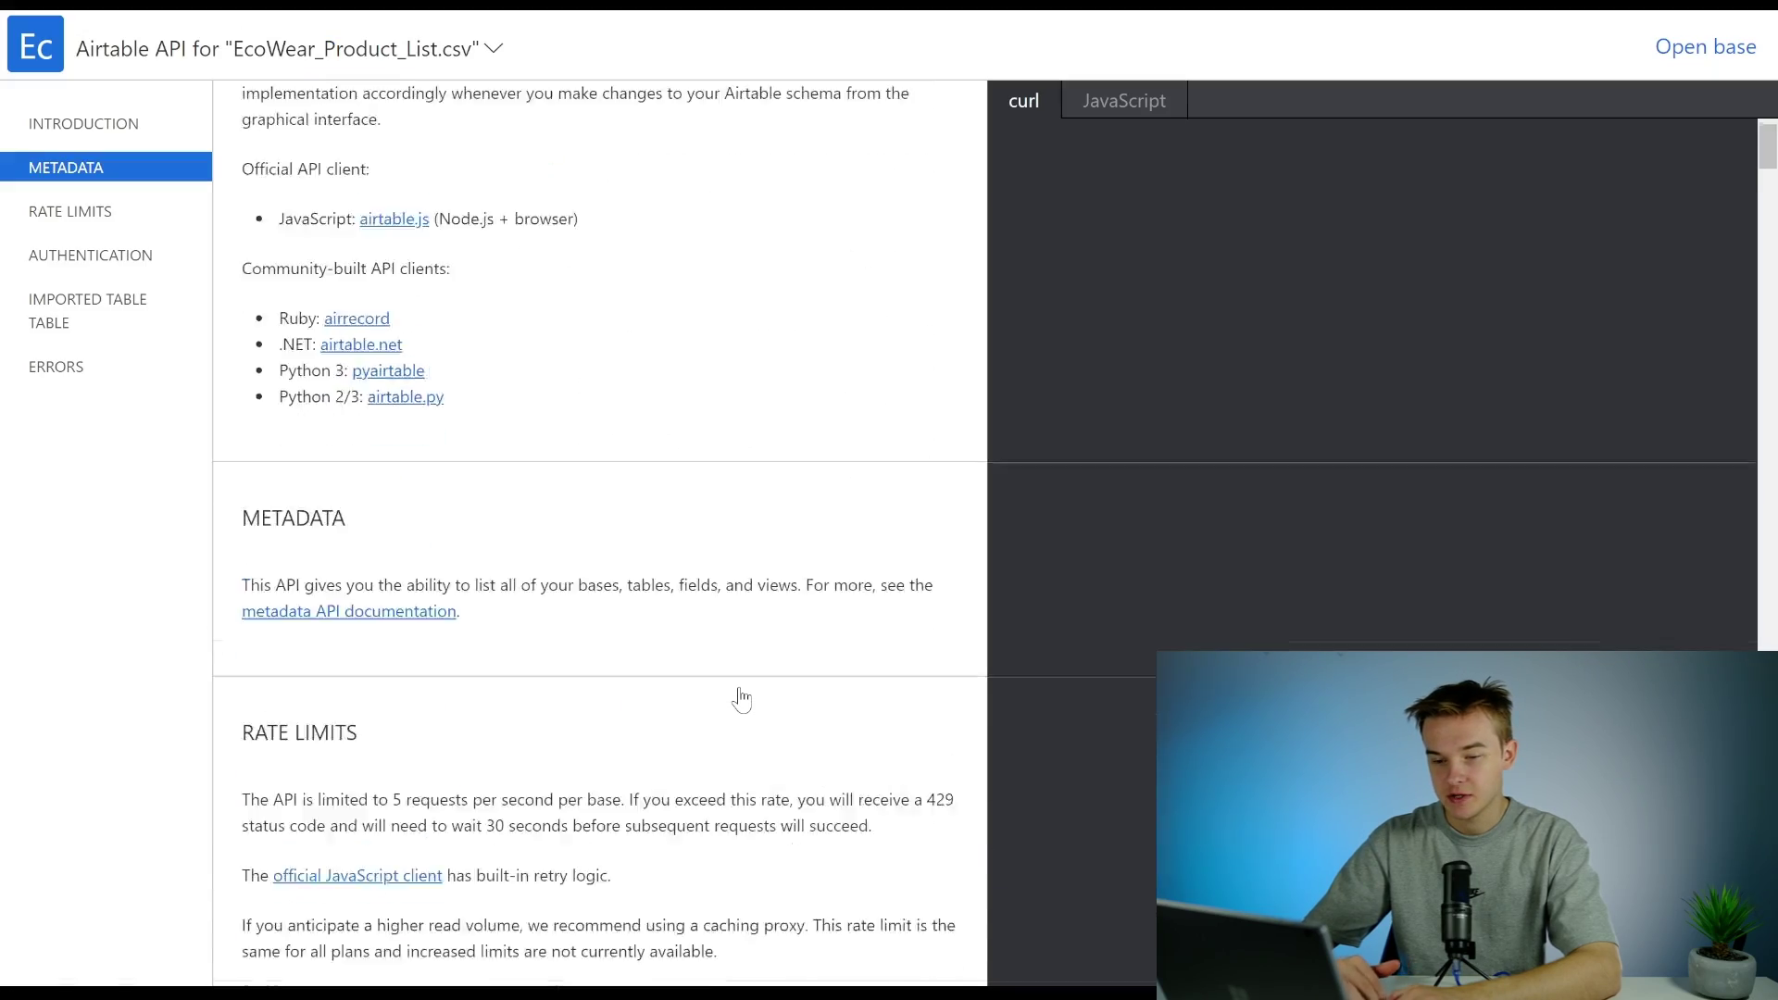
scroll(742, 701, "down", 15)
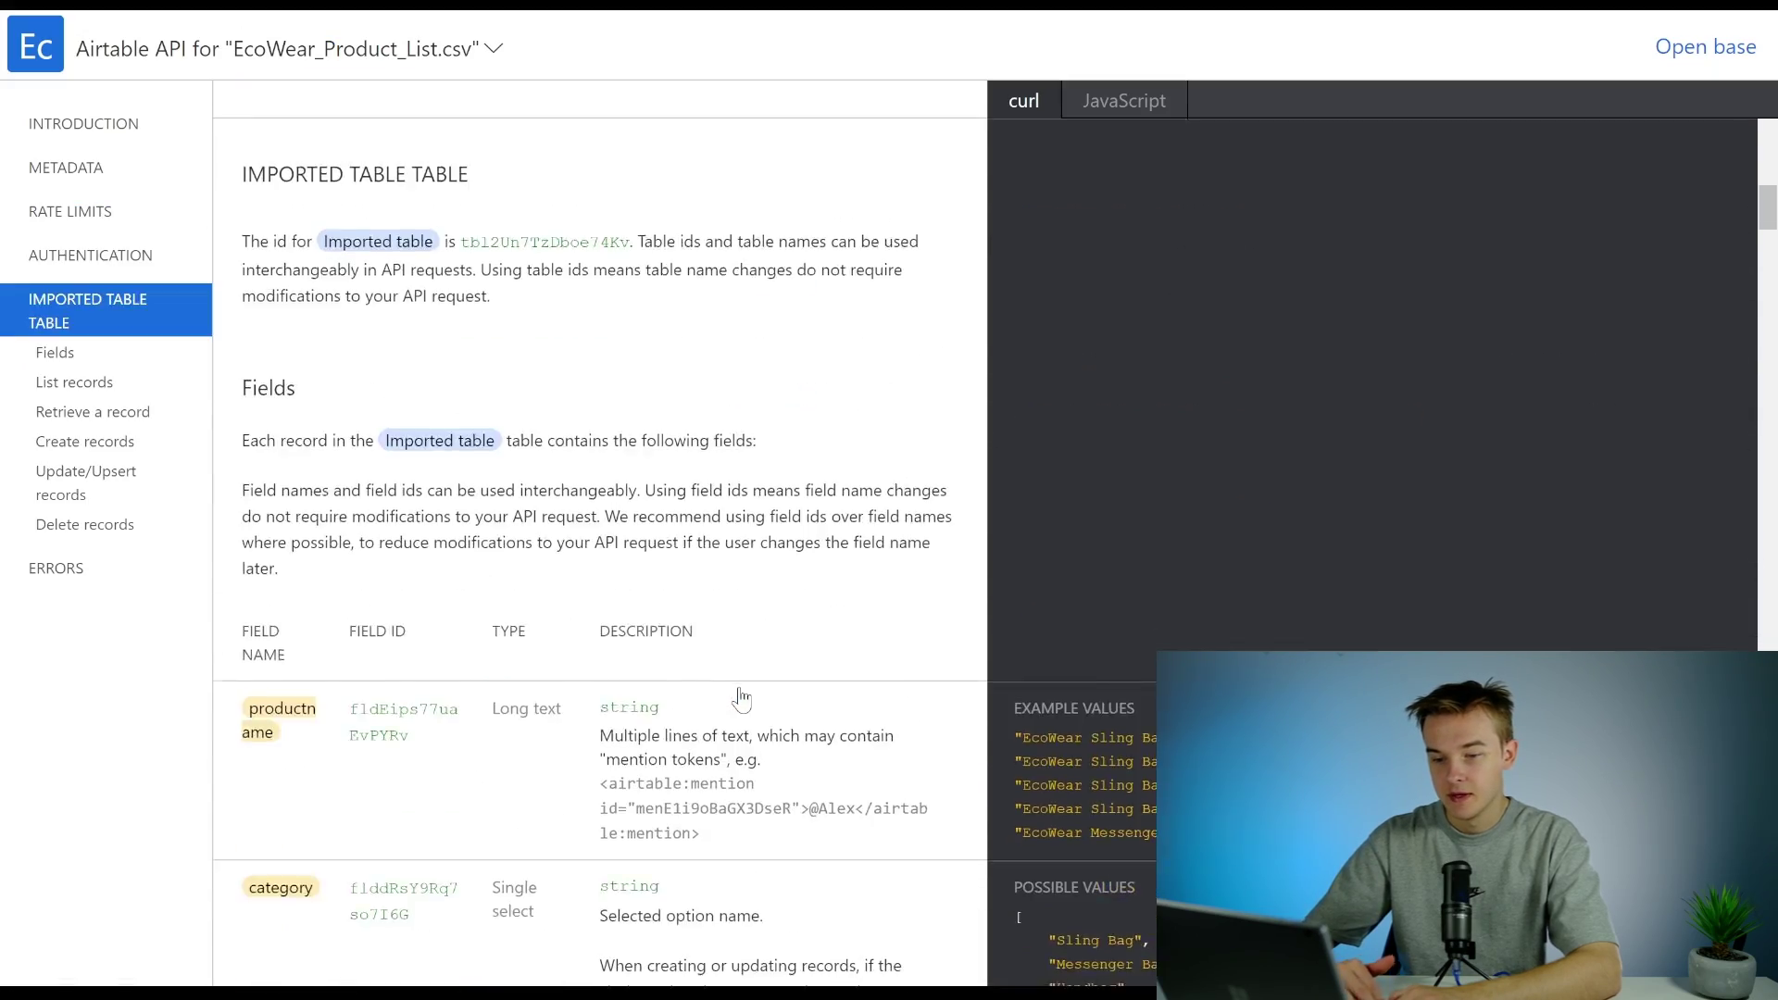
scroll(742, 700, "down", 15)
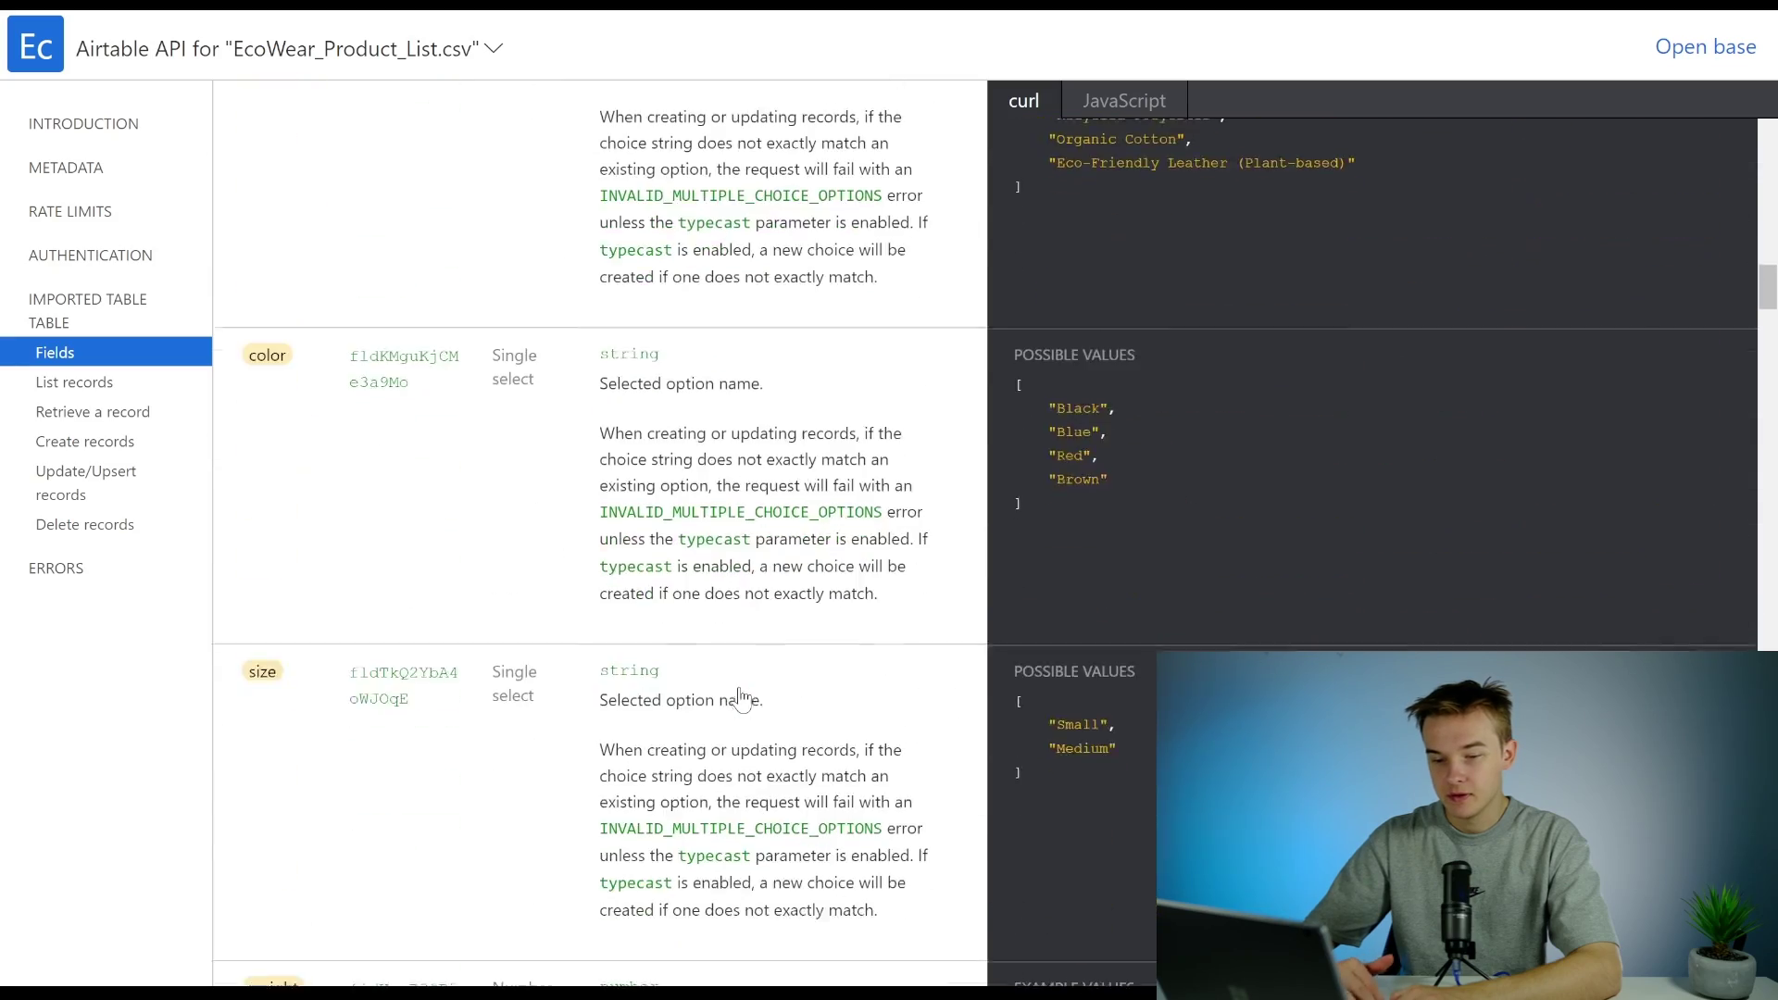
scroll(742, 700, "down", 3)
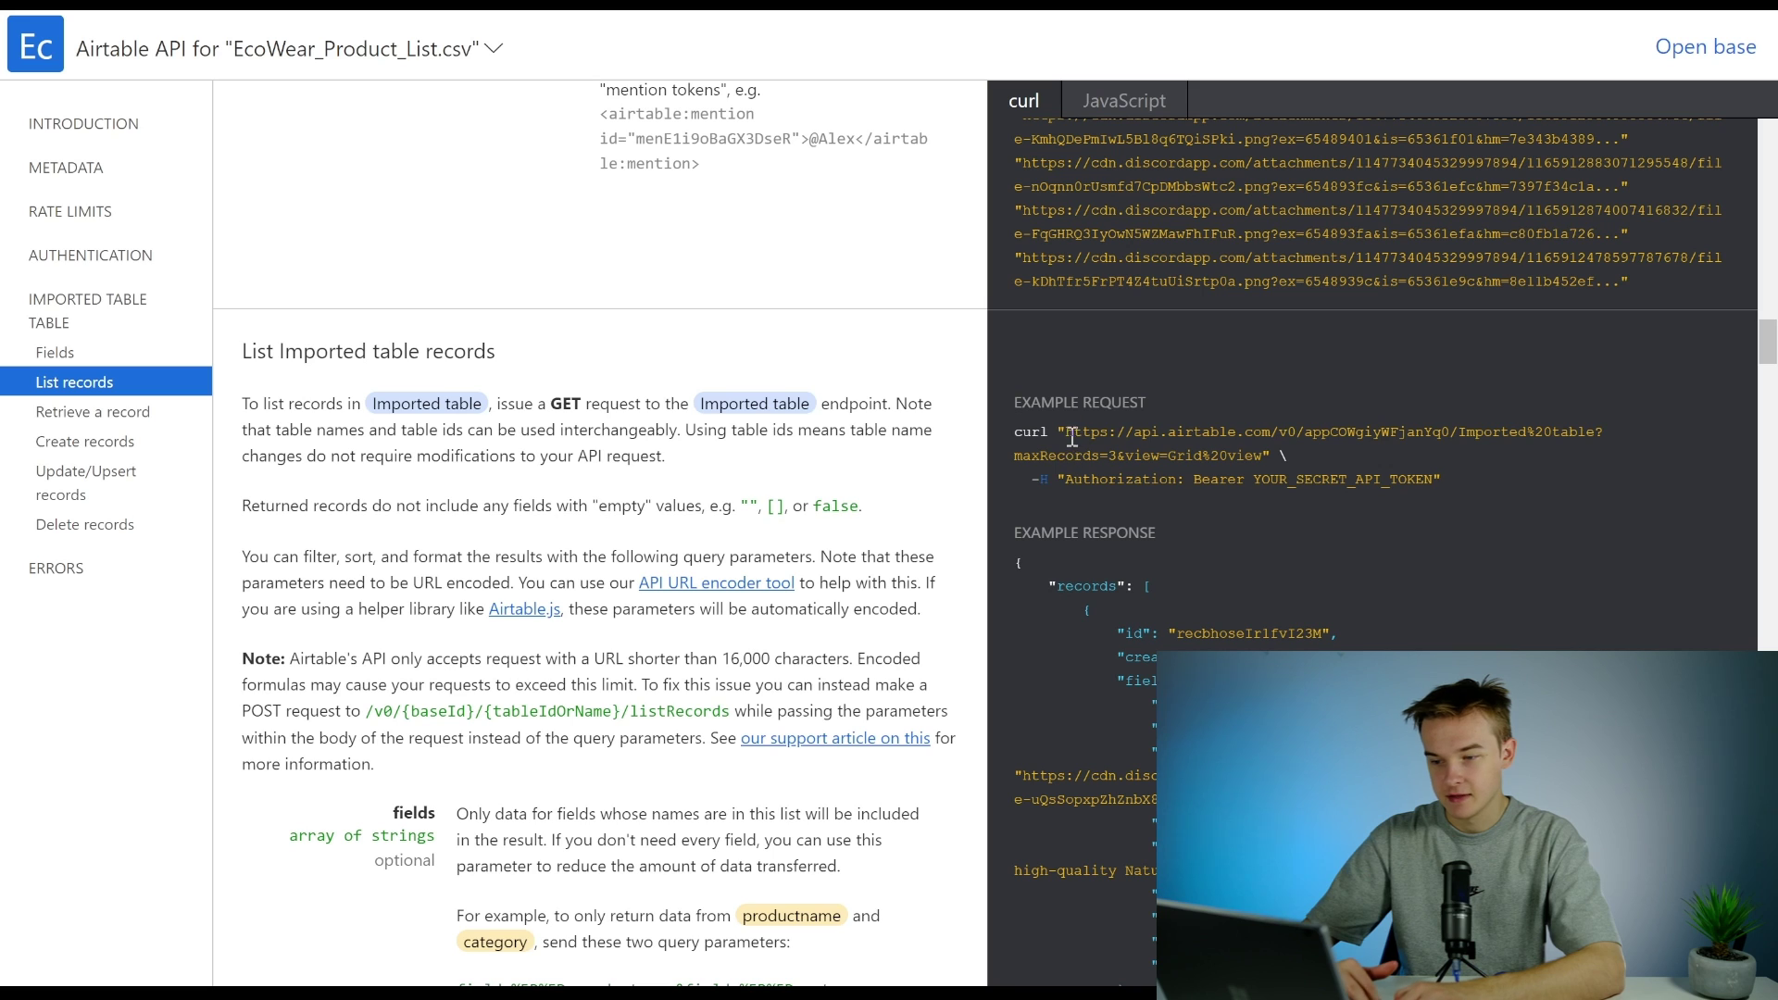
left_click_drag(1065, 435, 1259, 452)
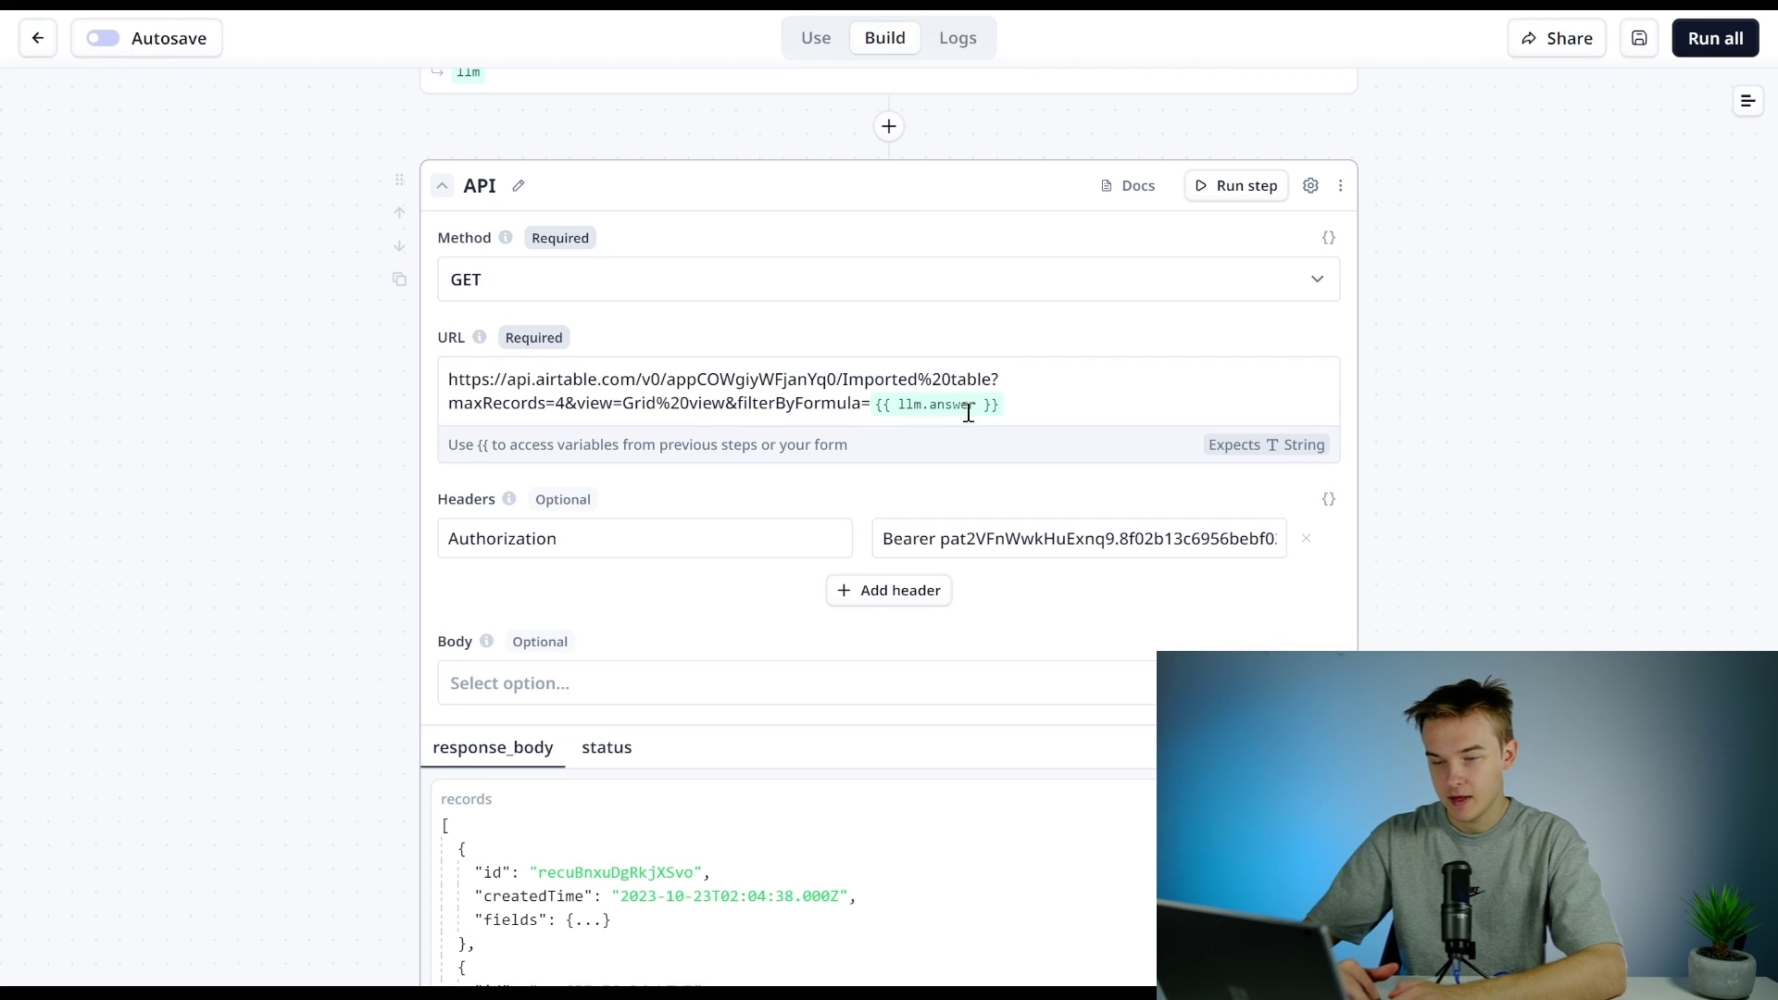
Step: Review the API step's GET URL and Authorization header, then switch back to the Airtable tab
scroll(1403, 319, "up", 2)
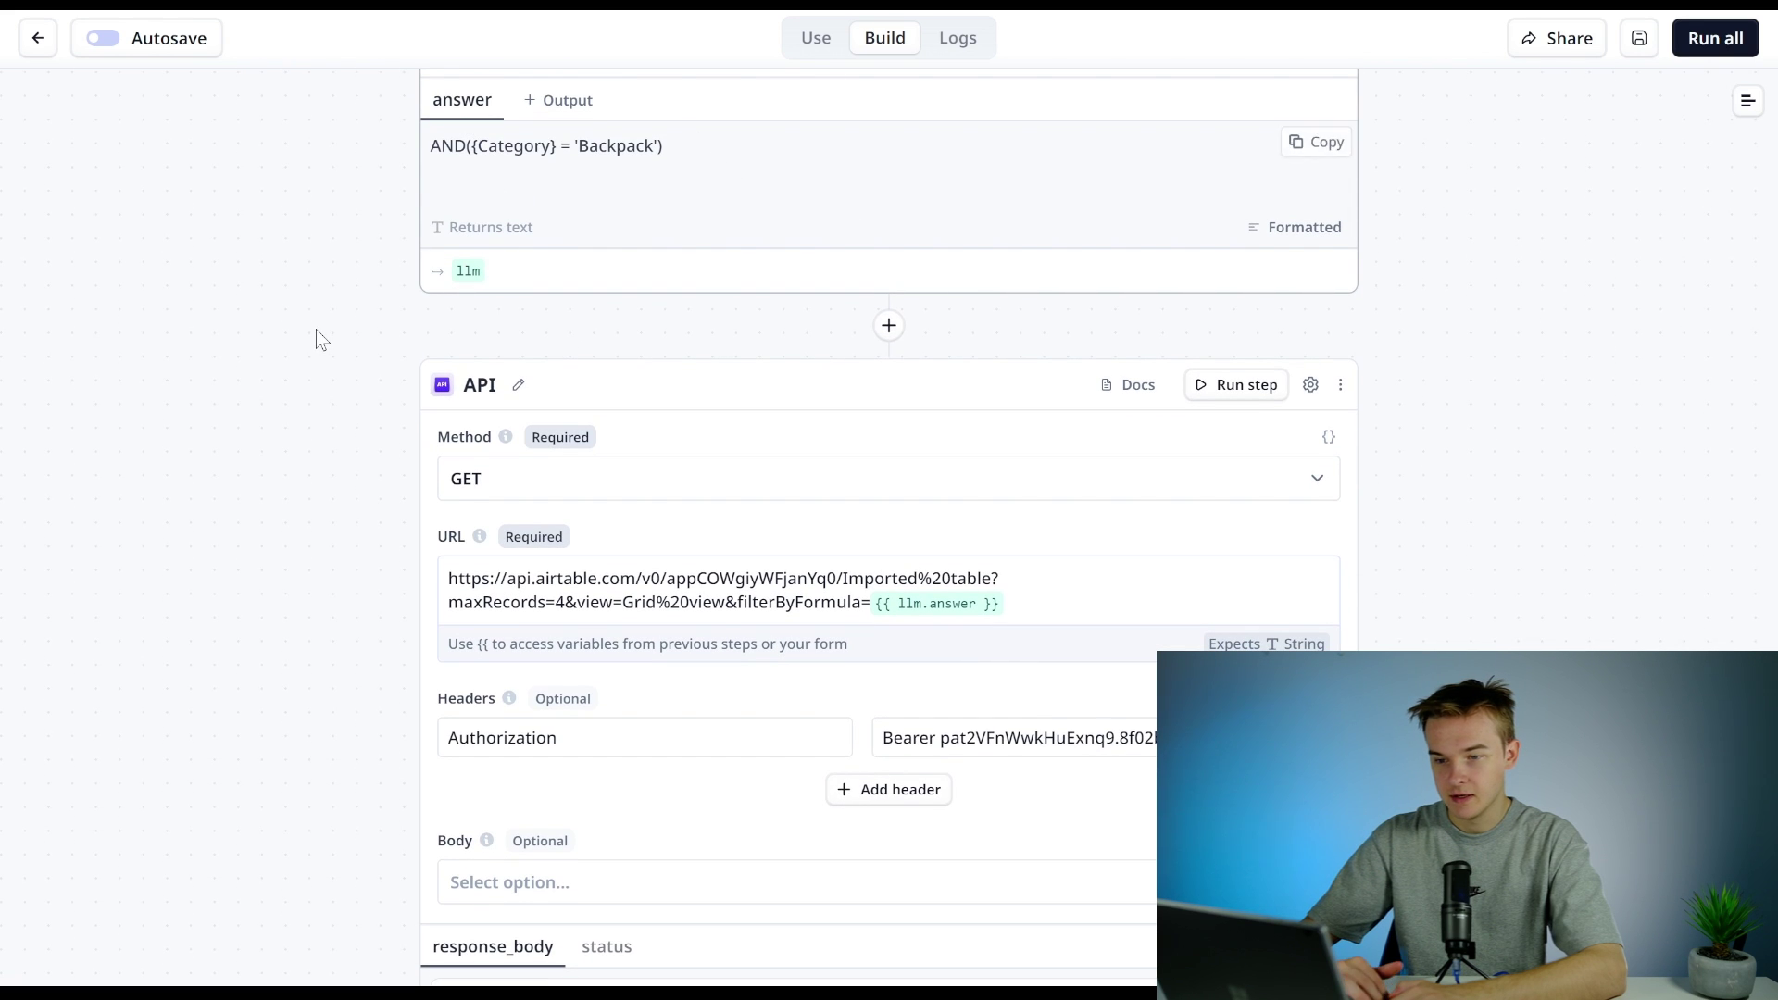
scroll(317, 336, "up", 1)
scroll(315, 329, "up", 2)
scroll(315, 330, "down", 6)
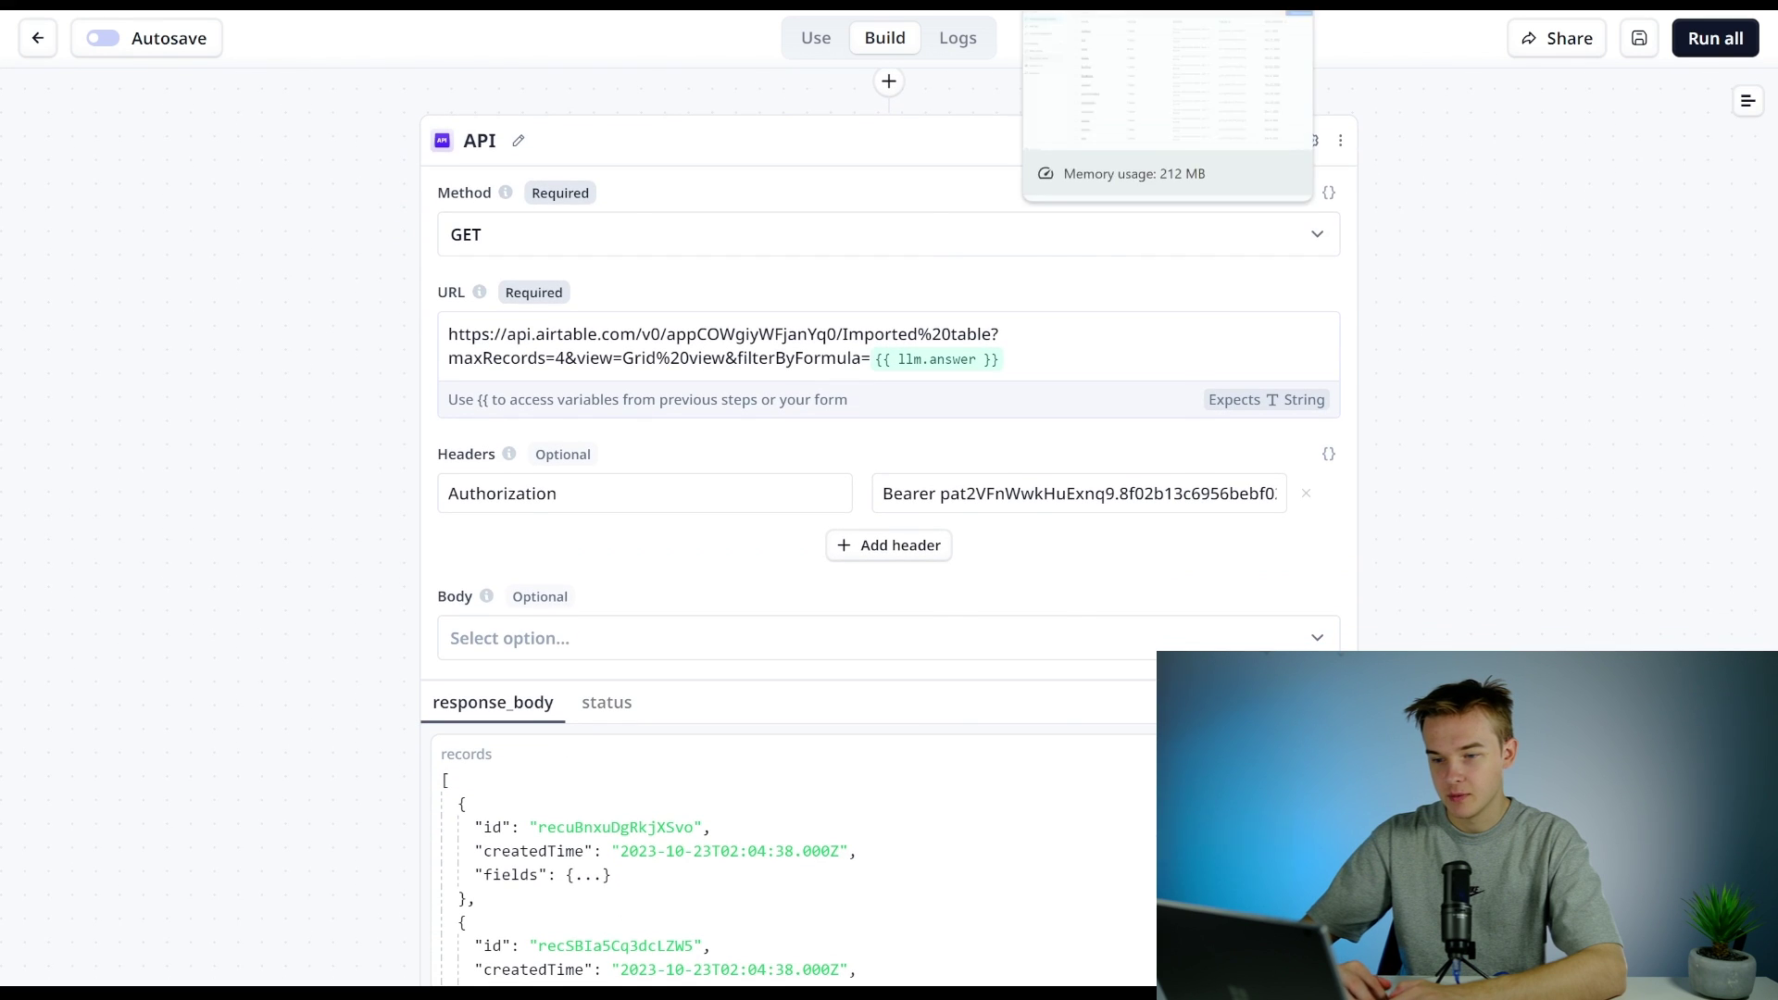
left_click(1093, 5)
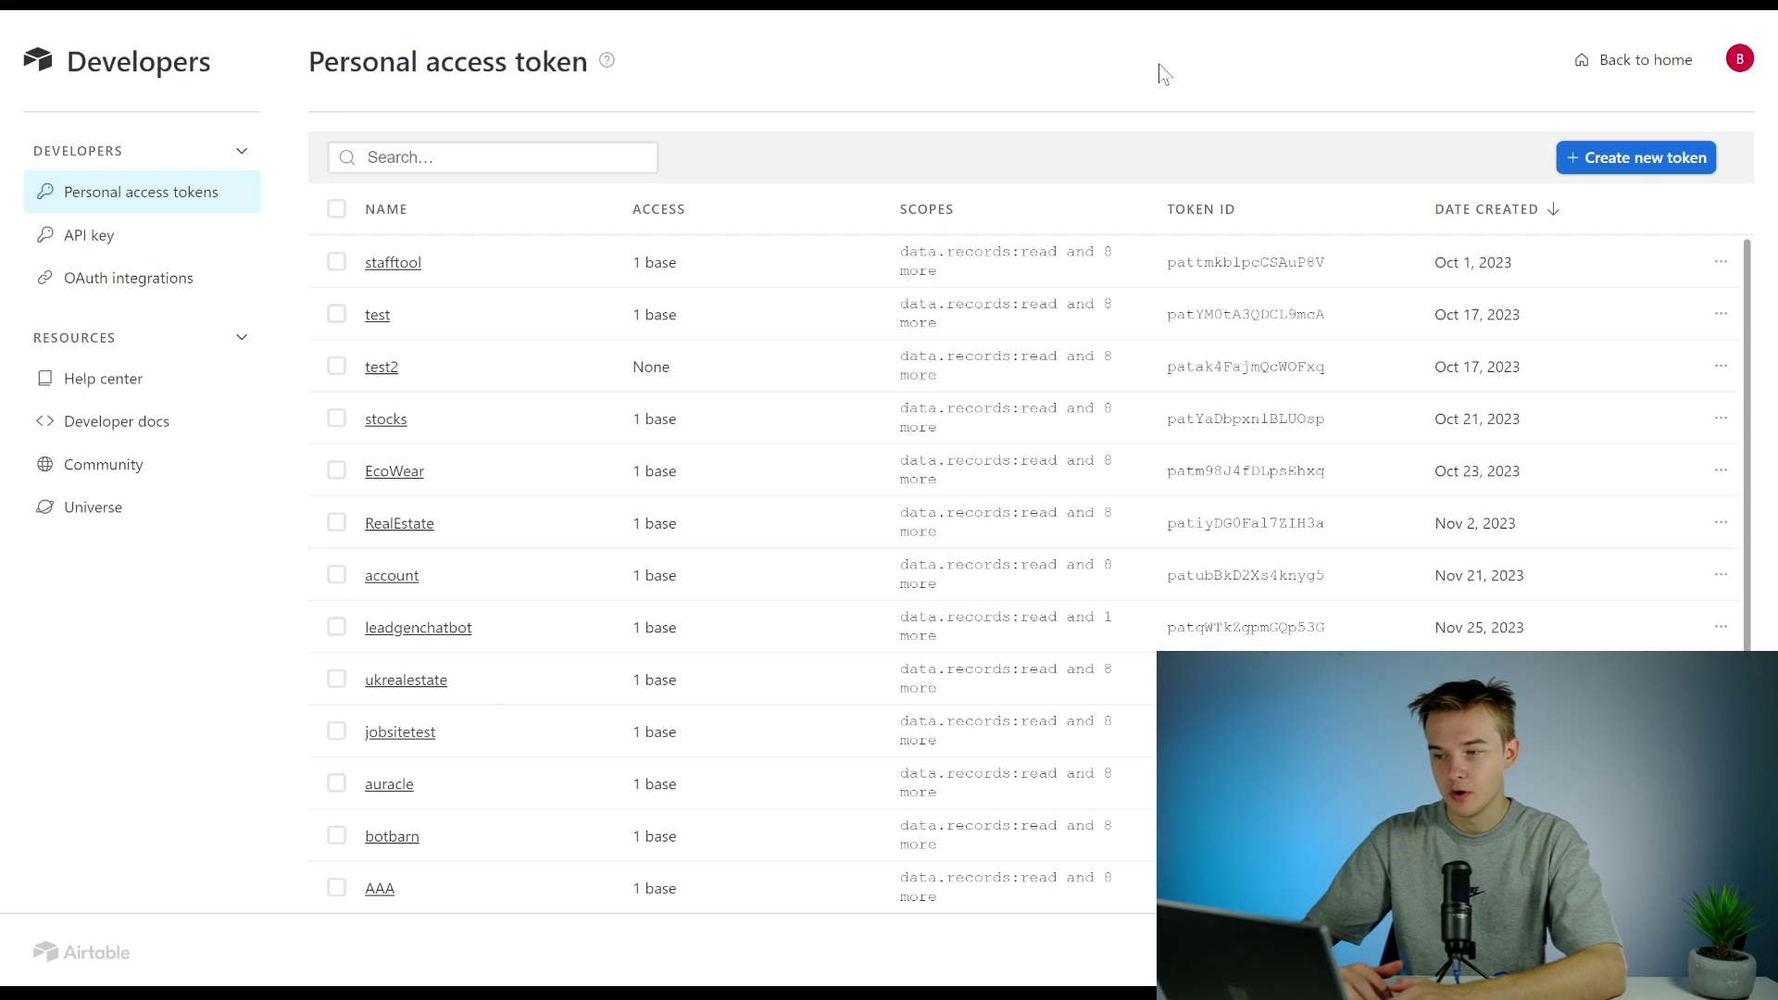
Step: Start a new personal access token named 'random' with data.records:read/write and data.recordComments:read scopes
left_click(1591, 159)
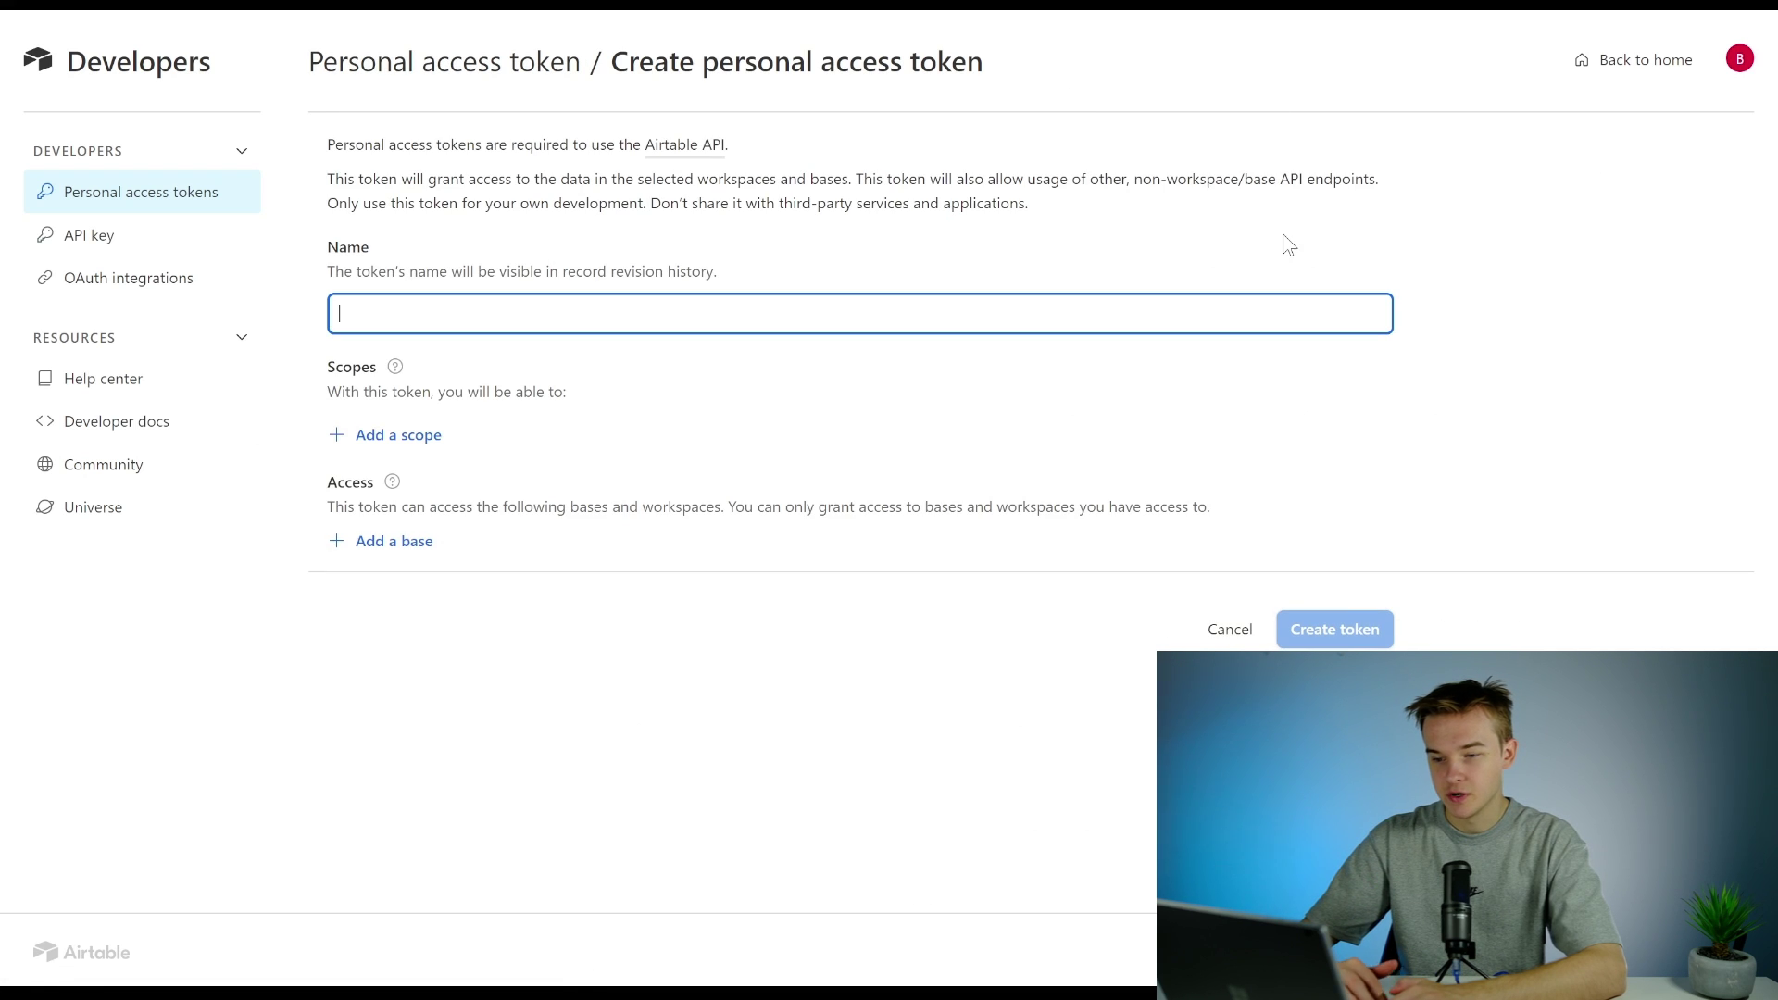
type("random")
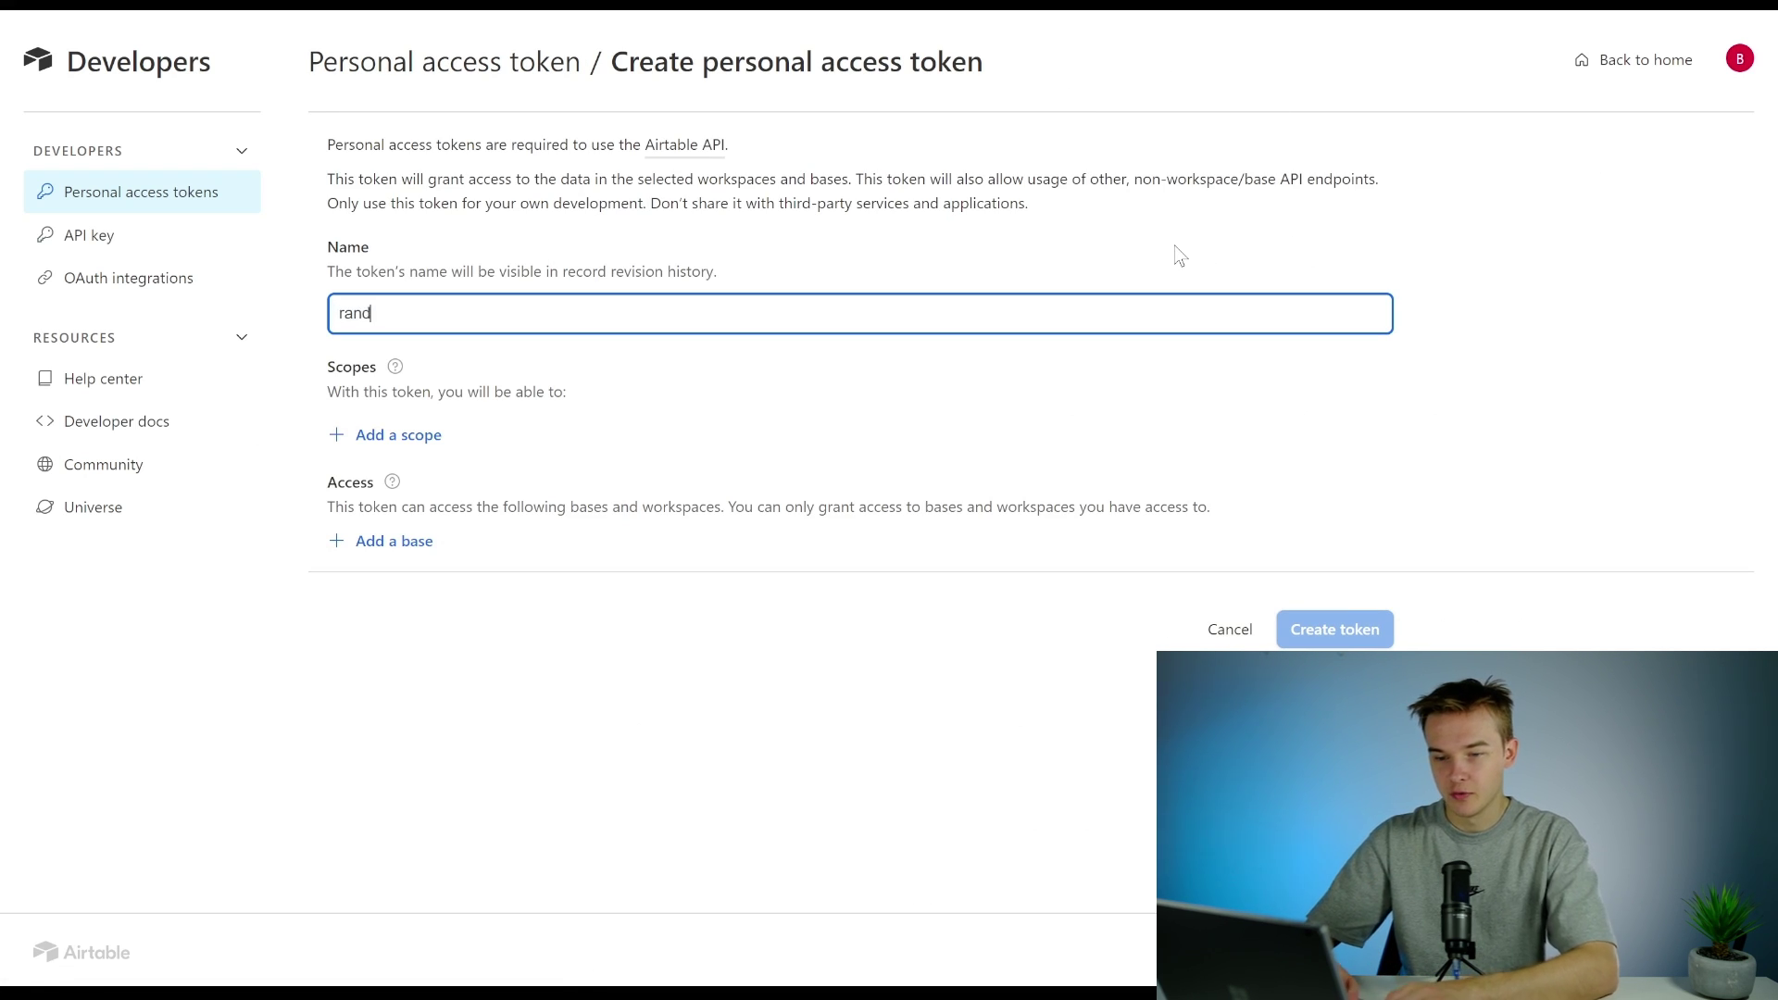
left_click(414, 437)
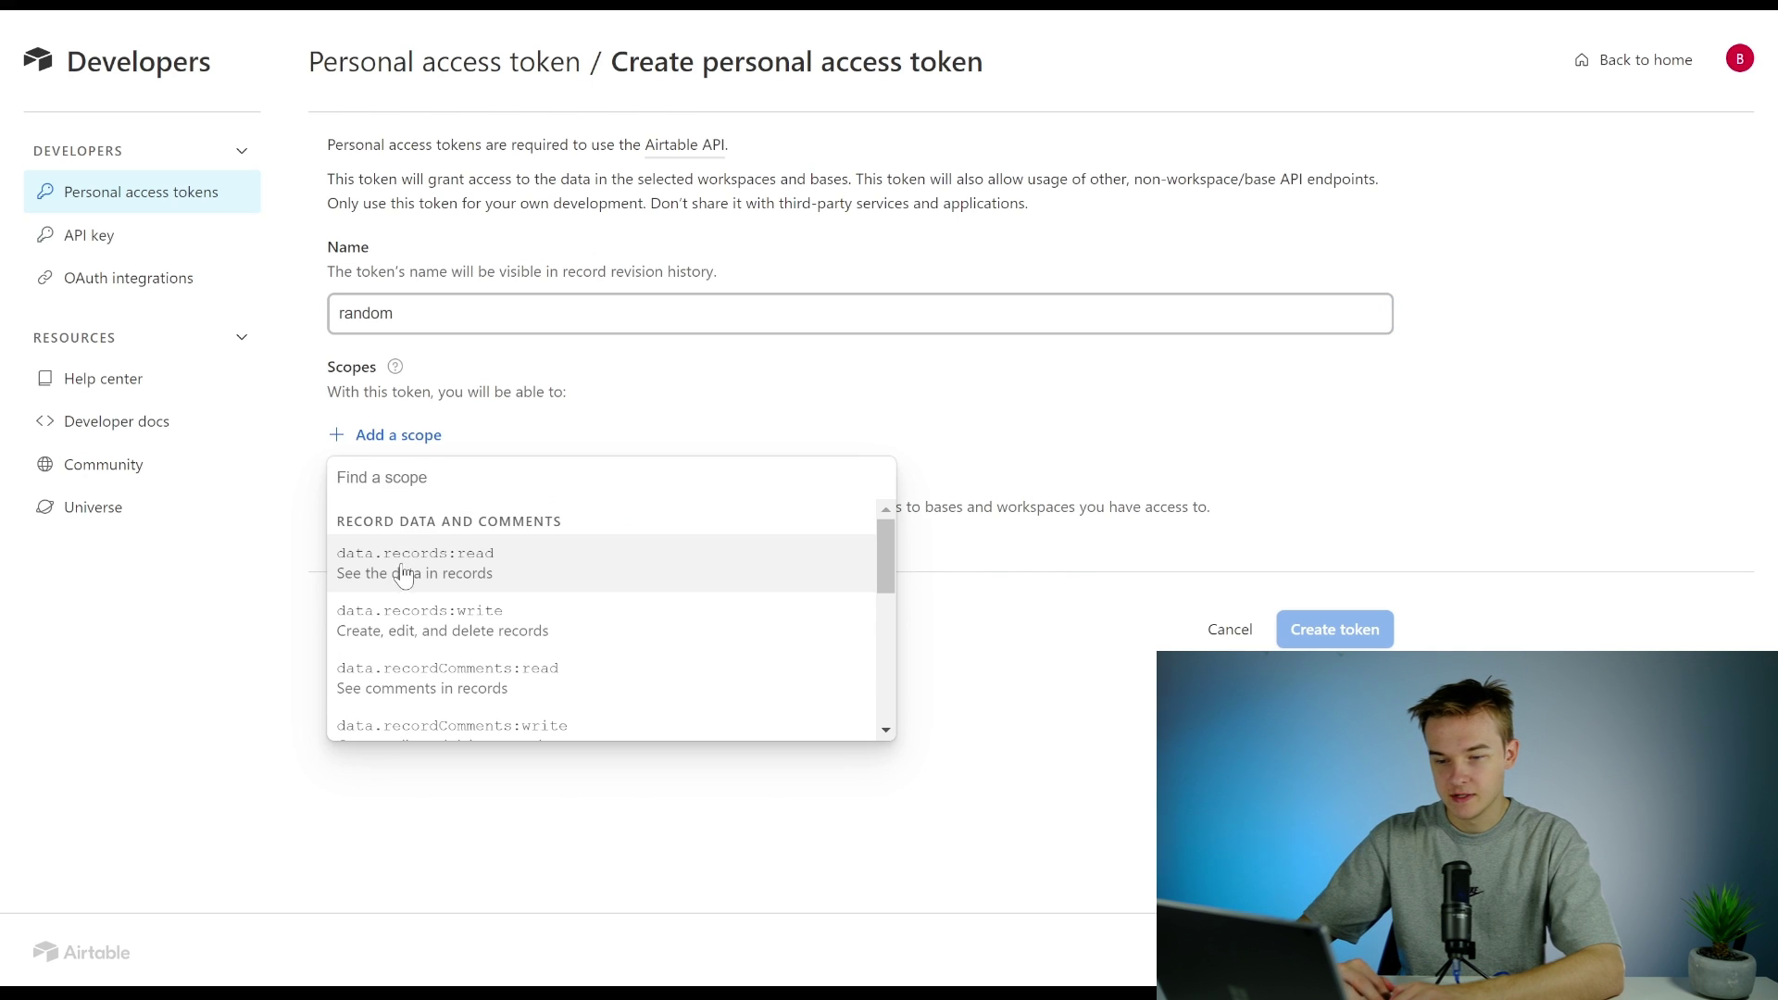
left_click(396, 569)
left_click(413, 491)
left_click(459, 607)
left_click(417, 542)
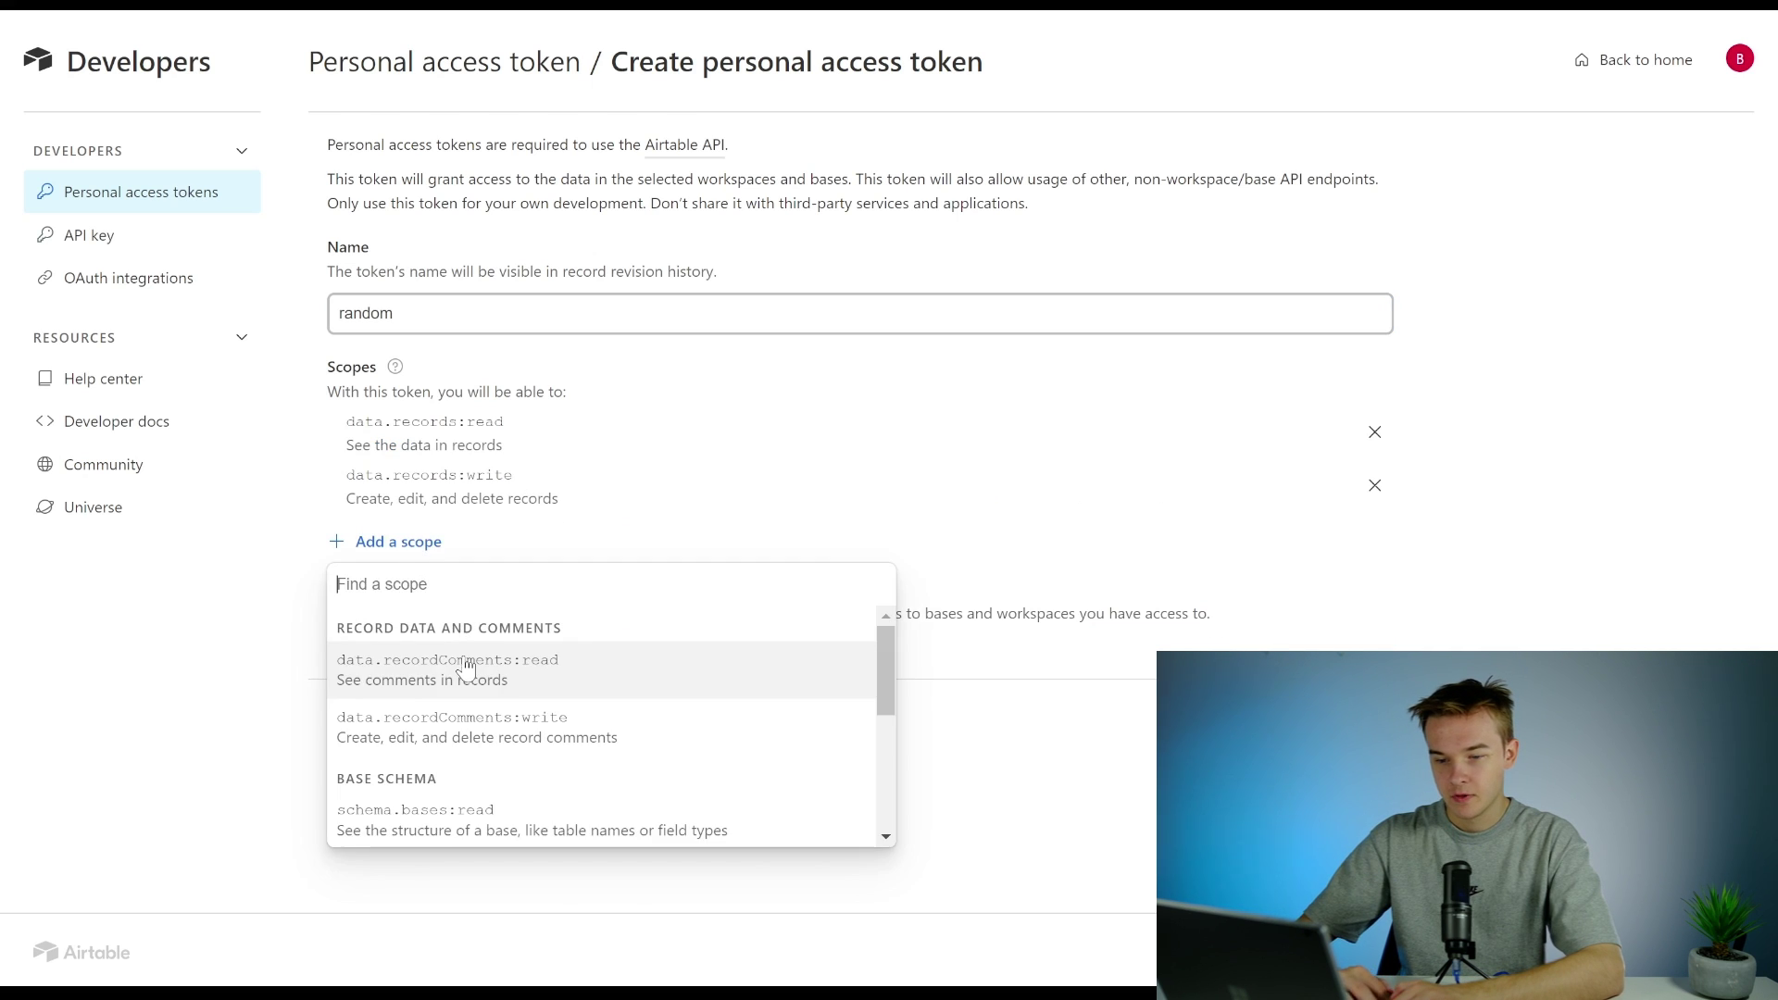
left_click(463, 669)
Step: Add the data.recordComments:write, schema.bases:read/write, block:manage, webhook:manage and user.email:read scopes
left_click(422, 597)
left_click(468, 720)
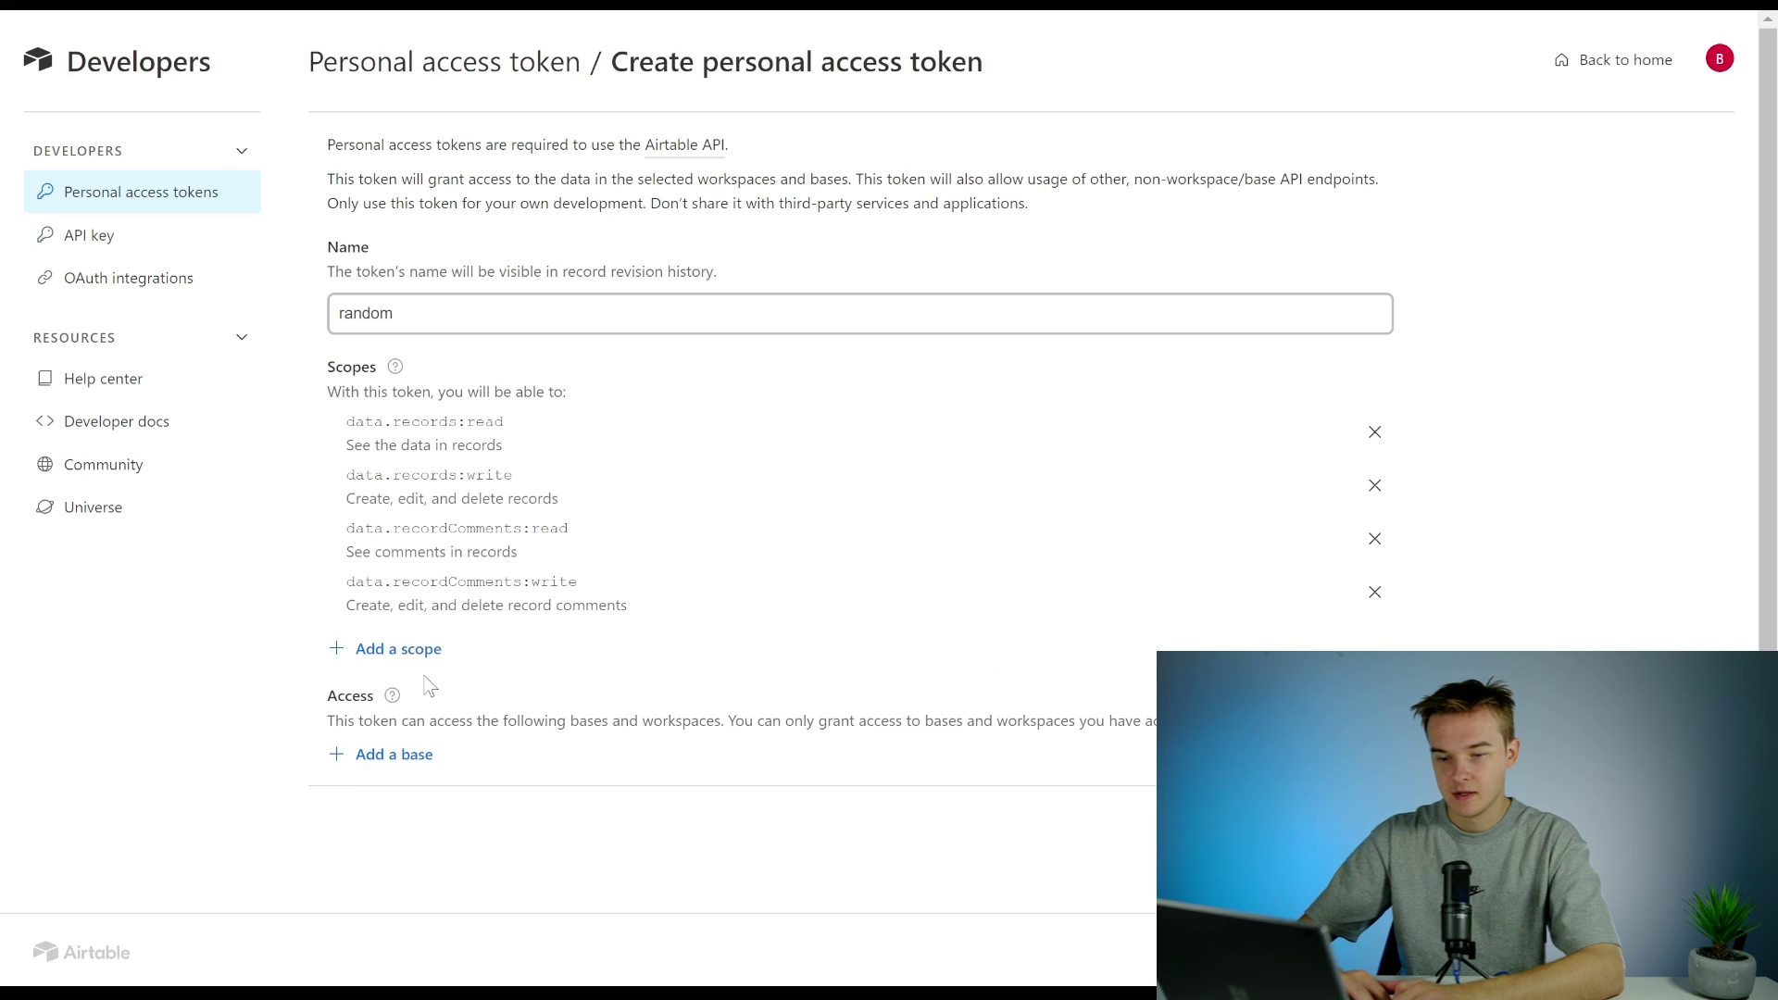
left_click(416, 651)
left_click(435, 770)
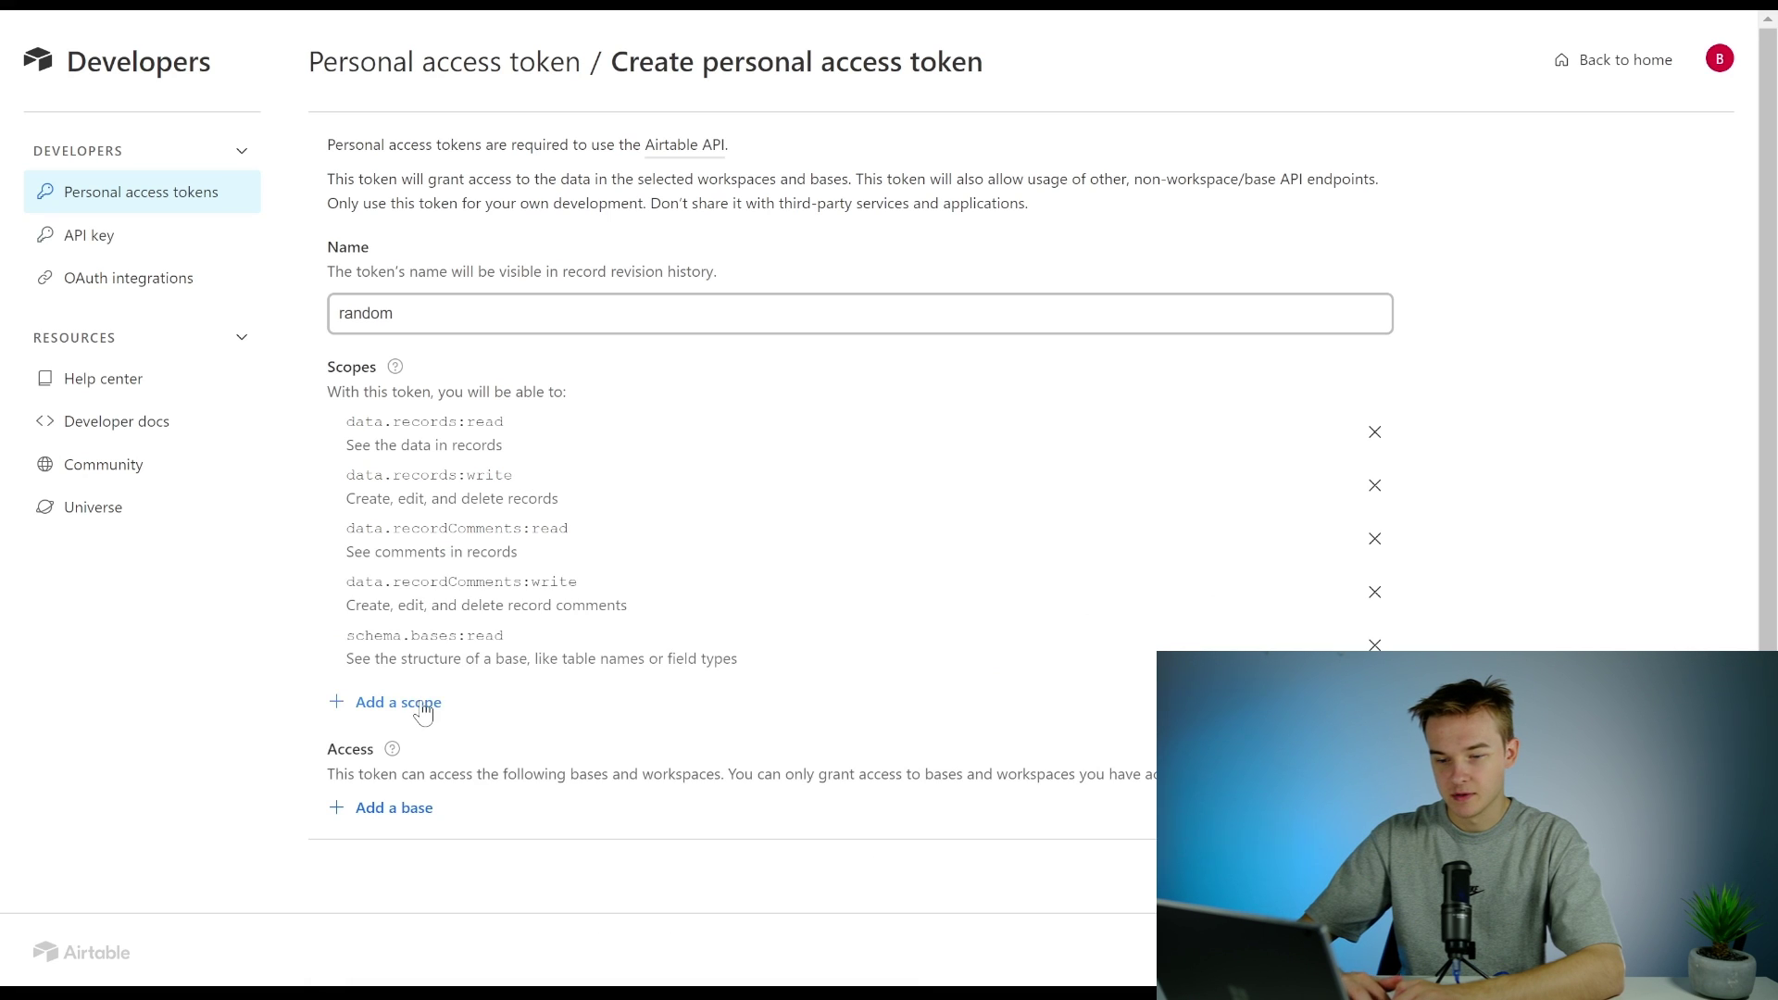
left_click(417, 702)
left_click(423, 515)
left_click(422, 754)
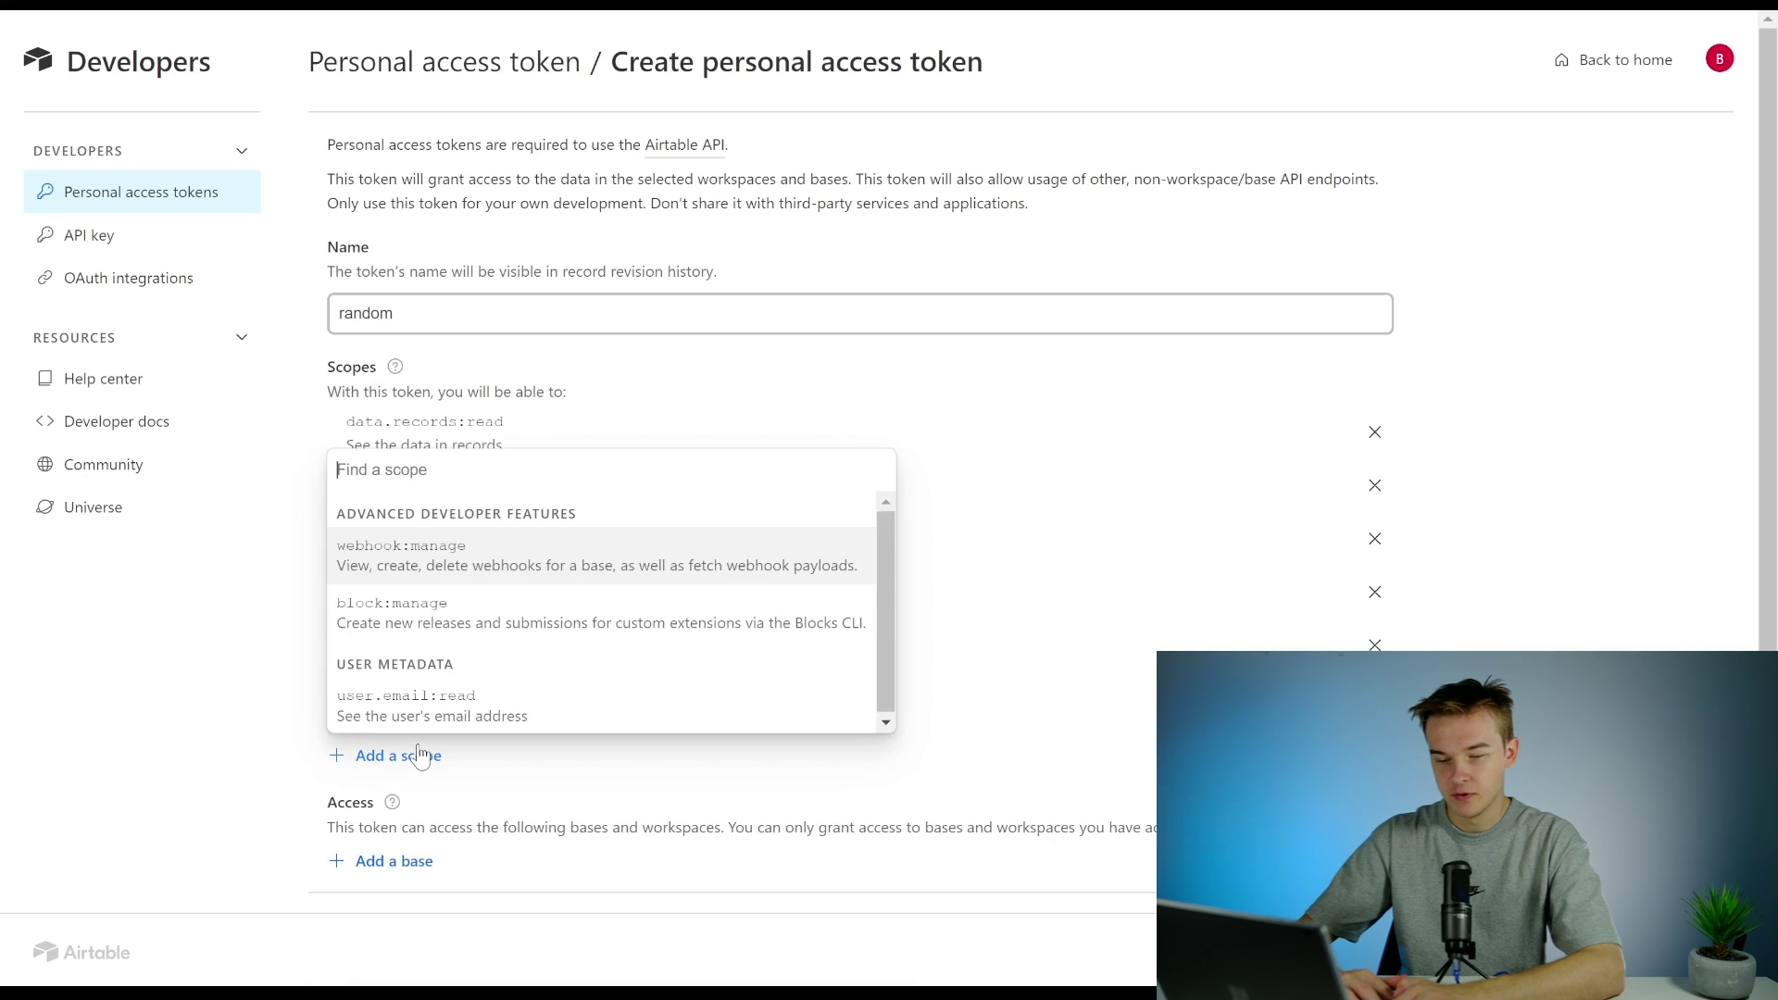
left_click(451, 604)
left_click(407, 810)
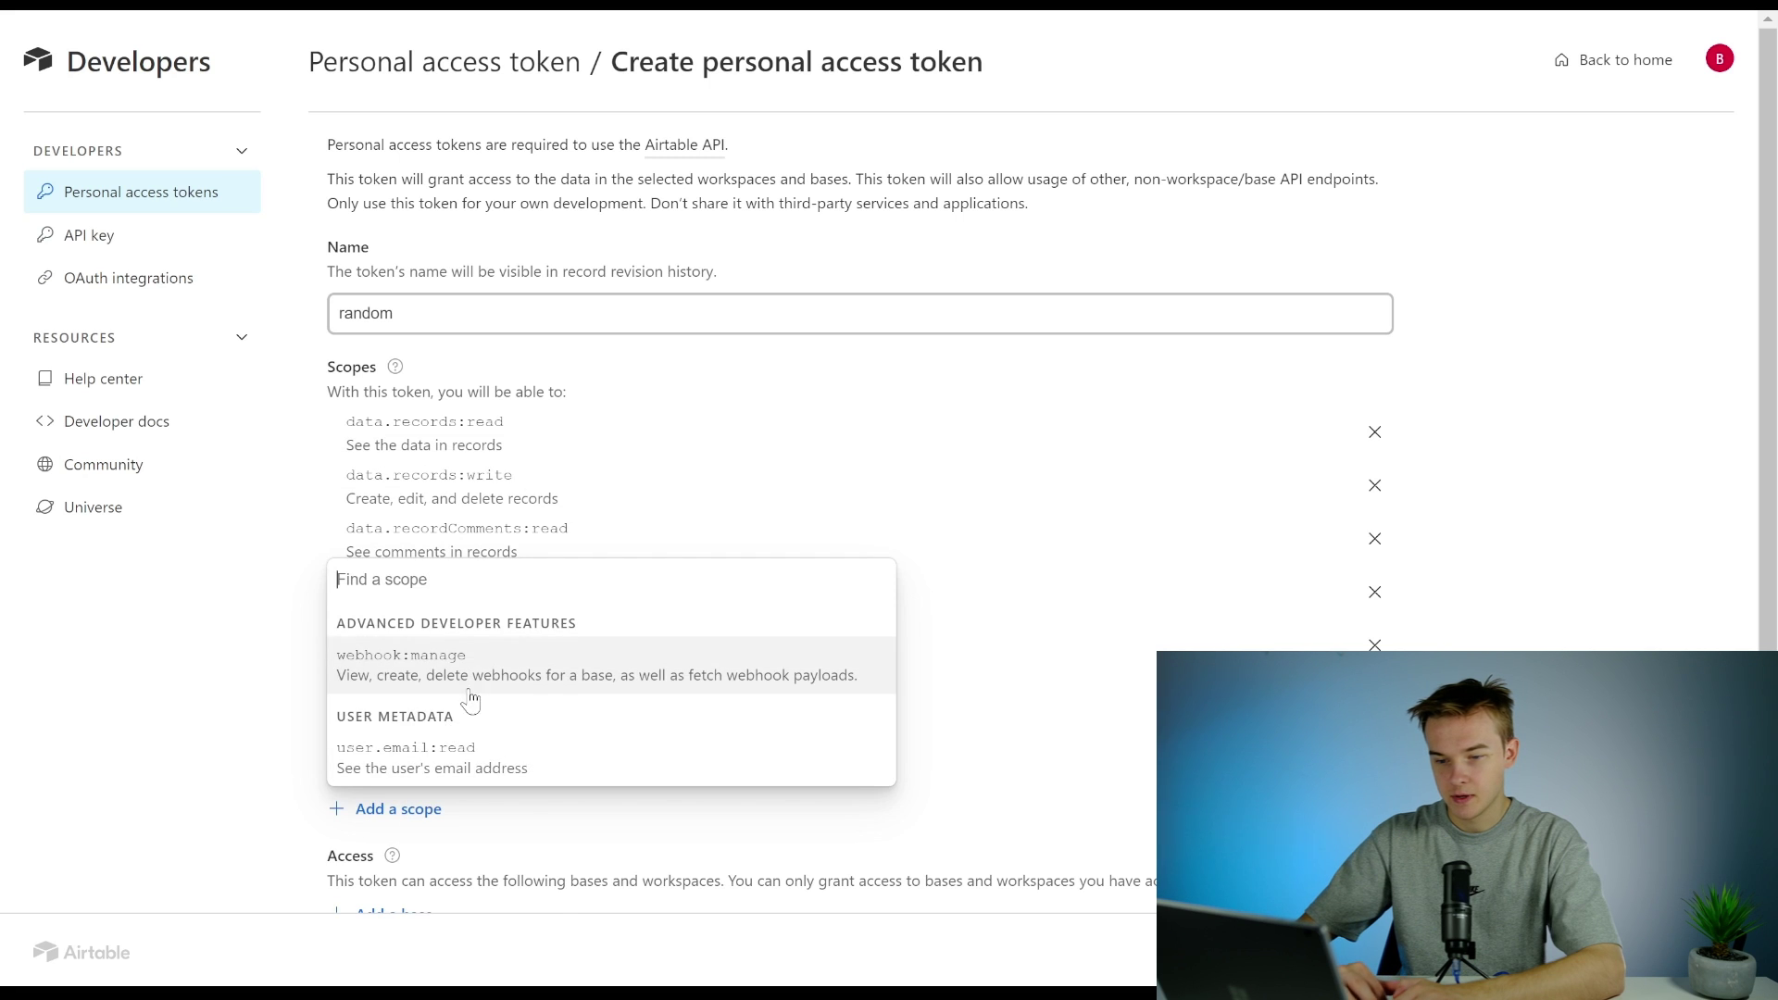
left_click(478, 665)
left_click(408, 862)
left_click(421, 807)
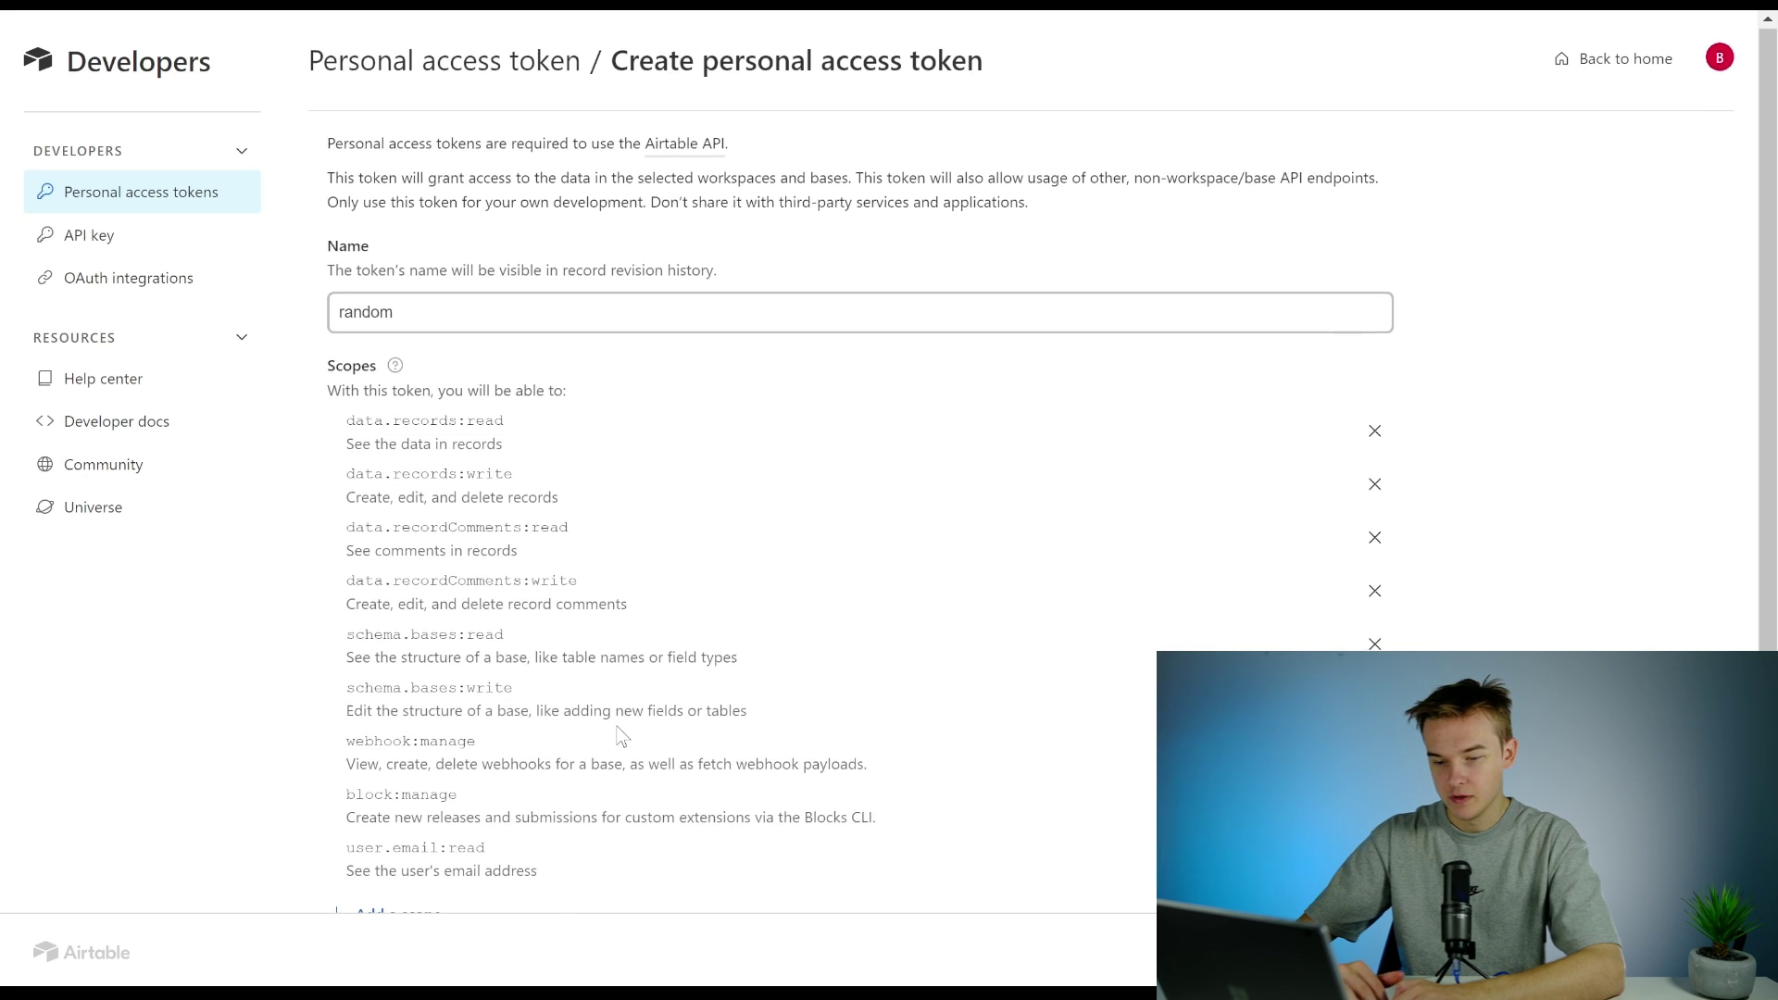
Step: Grant the token access to the EcoWear_Product_List.csv base
scroll(476, 762, "down", 2)
left_click(386, 805)
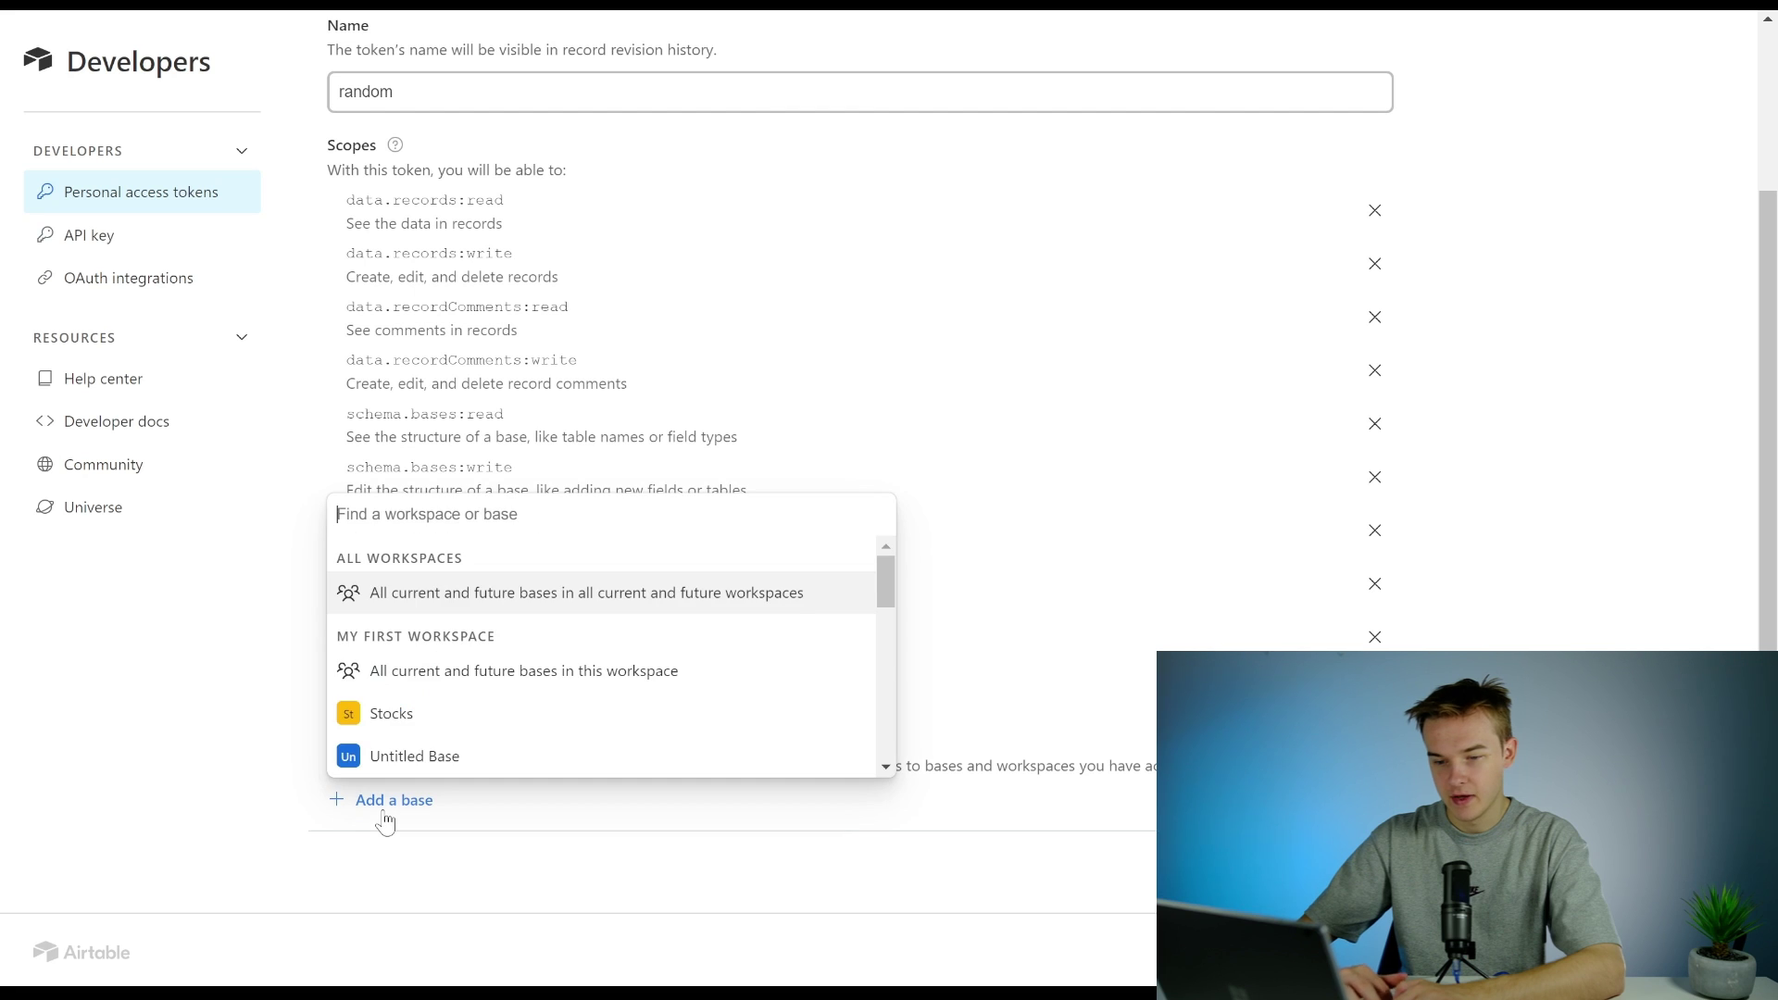
scroll(553, 707, "down", 1)
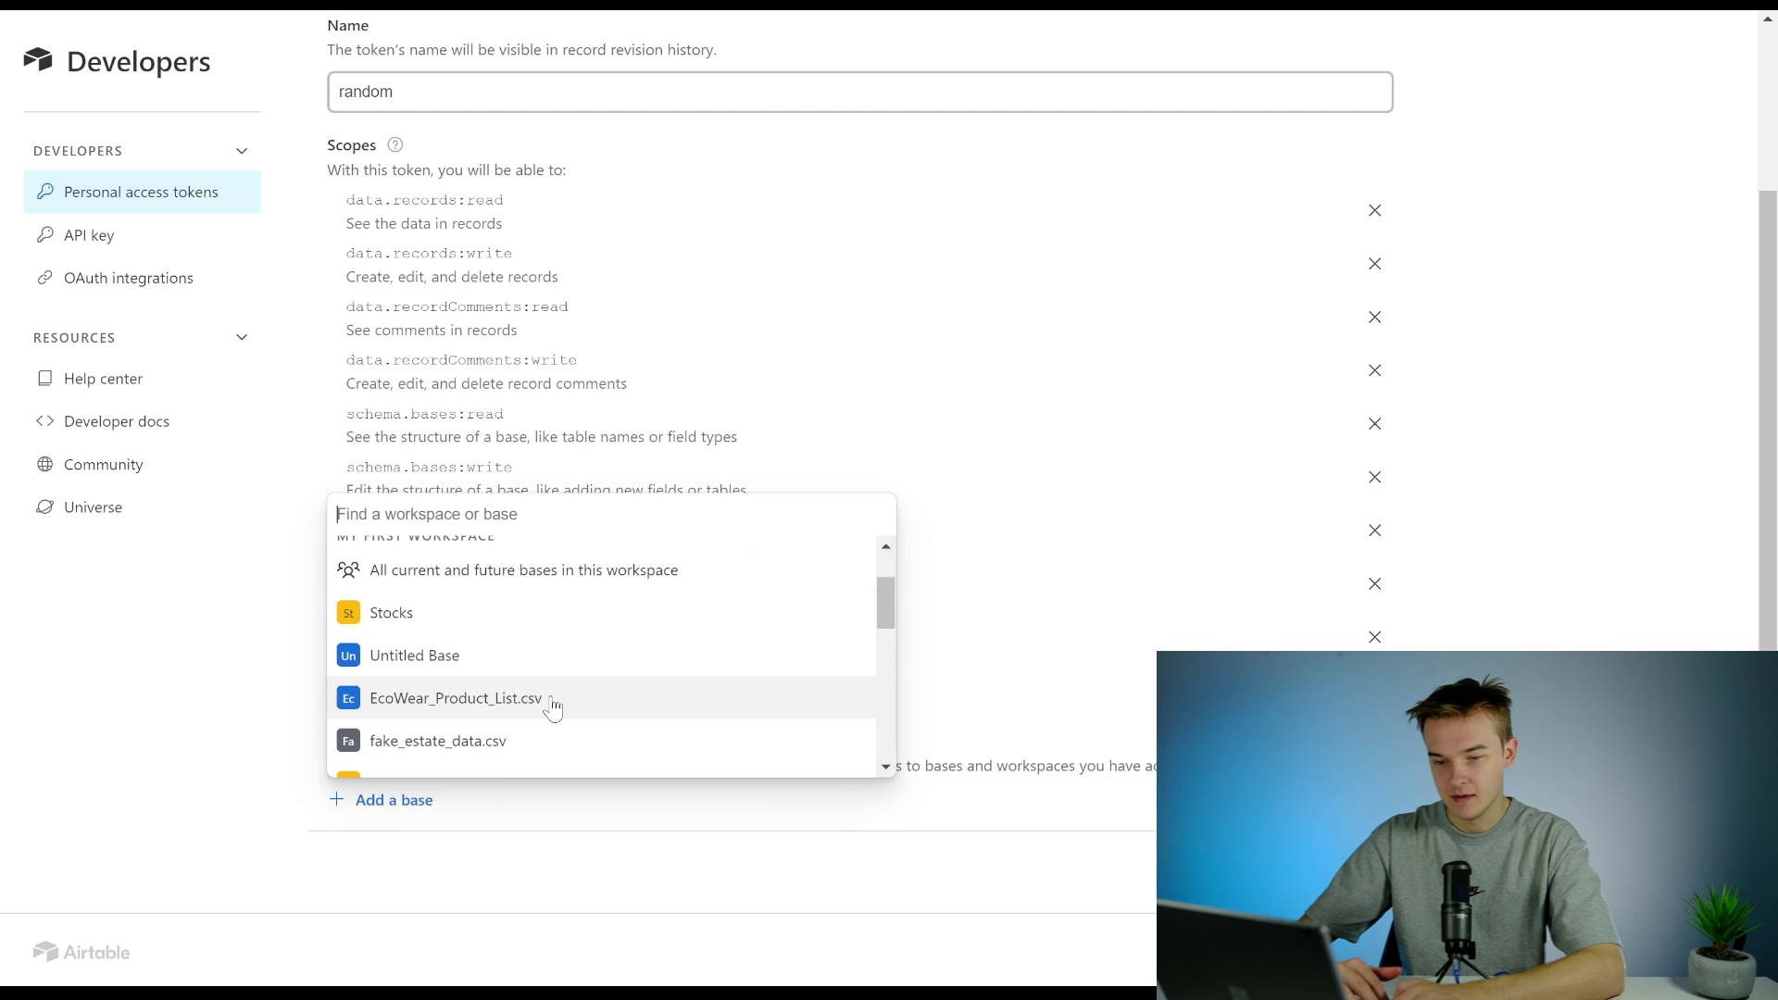
left_click(488, 701)
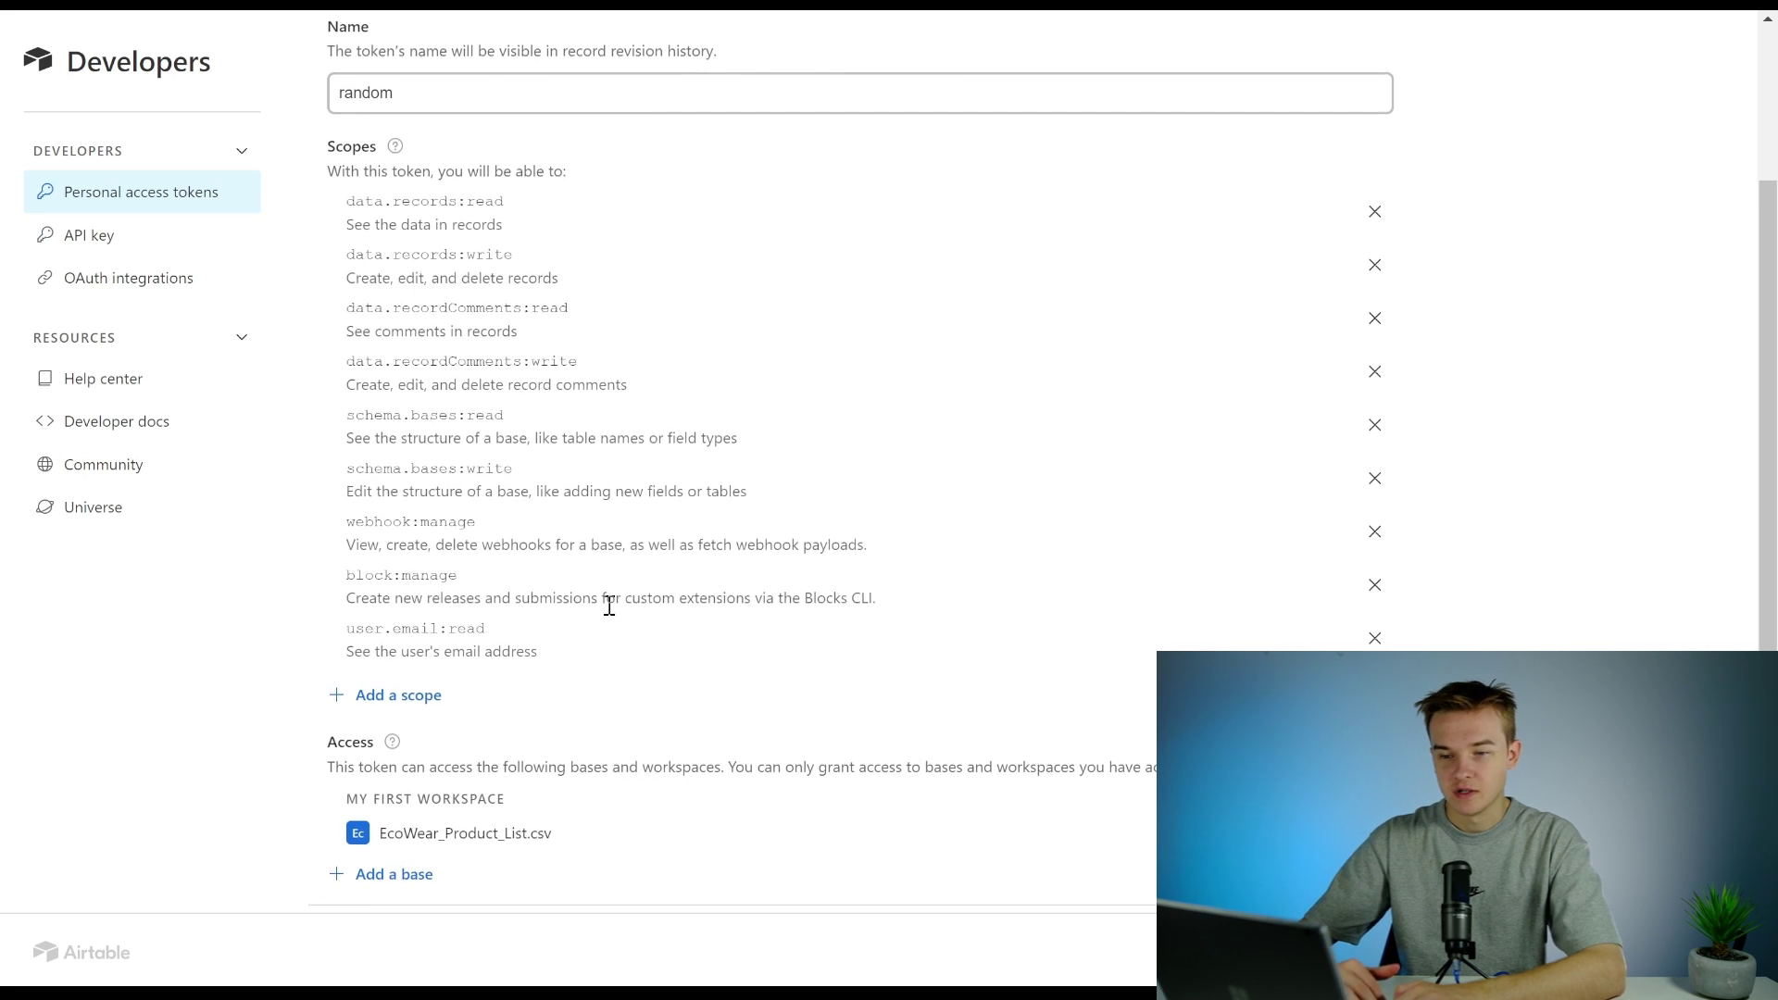
scroll(608, 605, "up", 2)
scroll(609, 605, "down", 3)
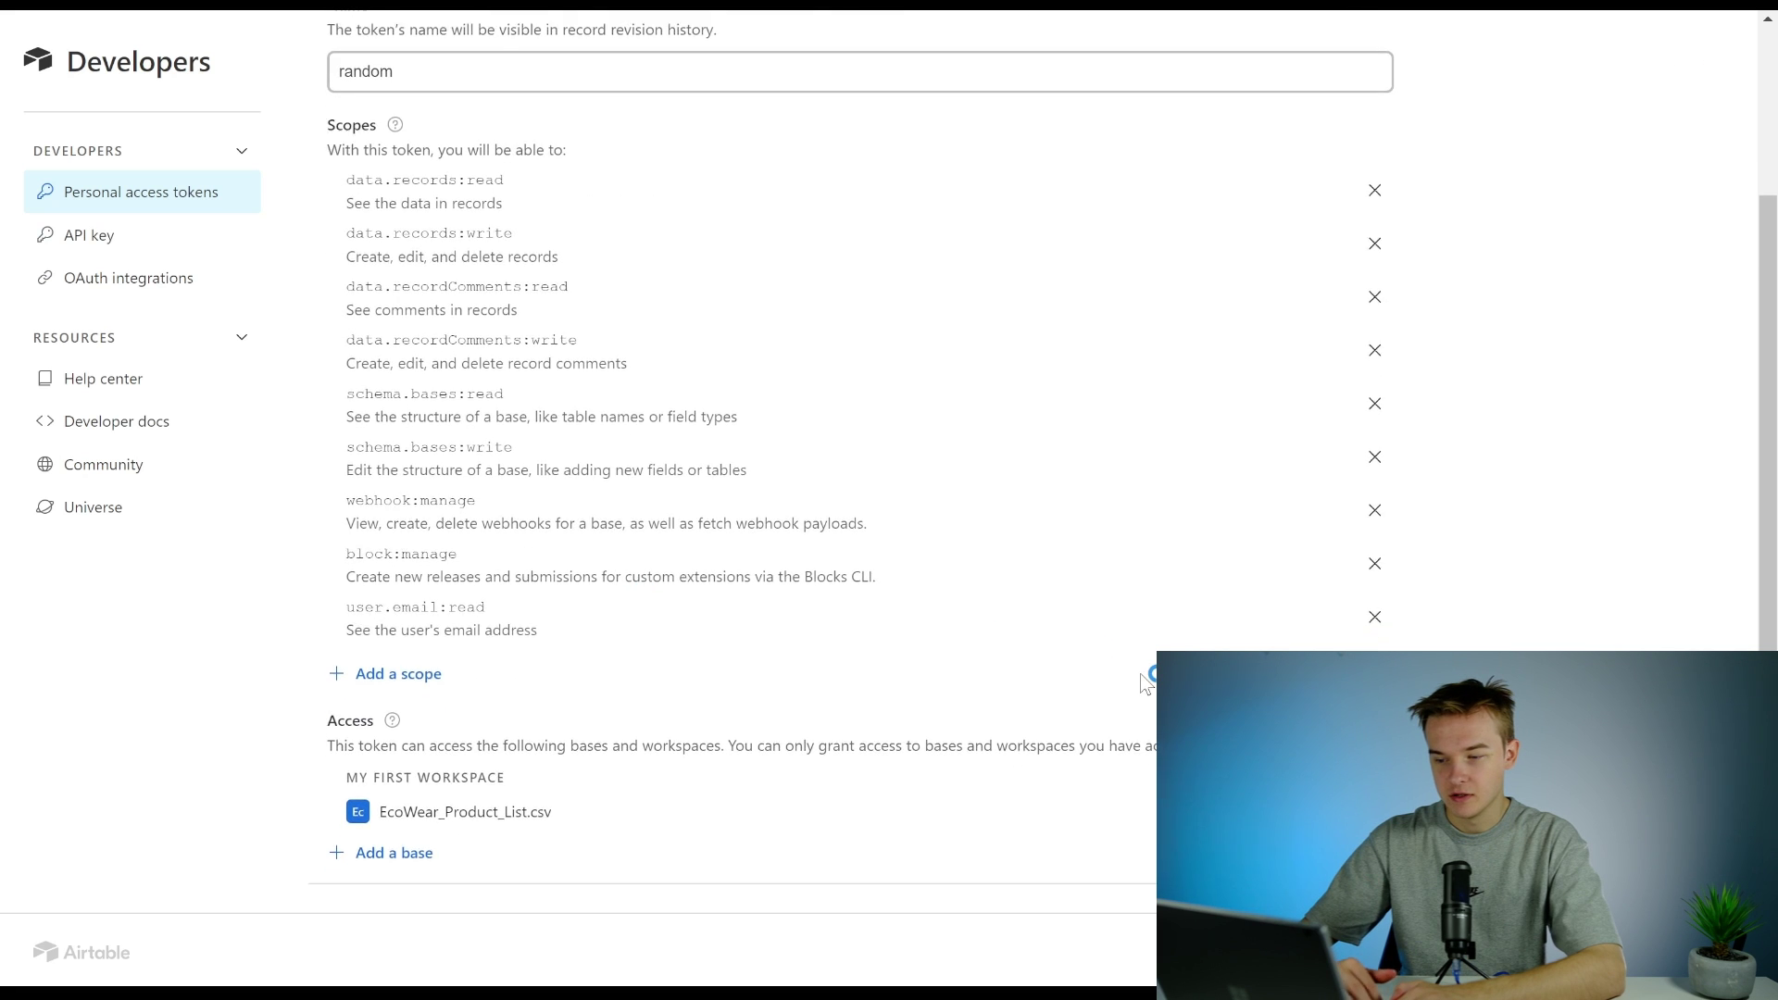
scroll(1493, 561, "up", 3)
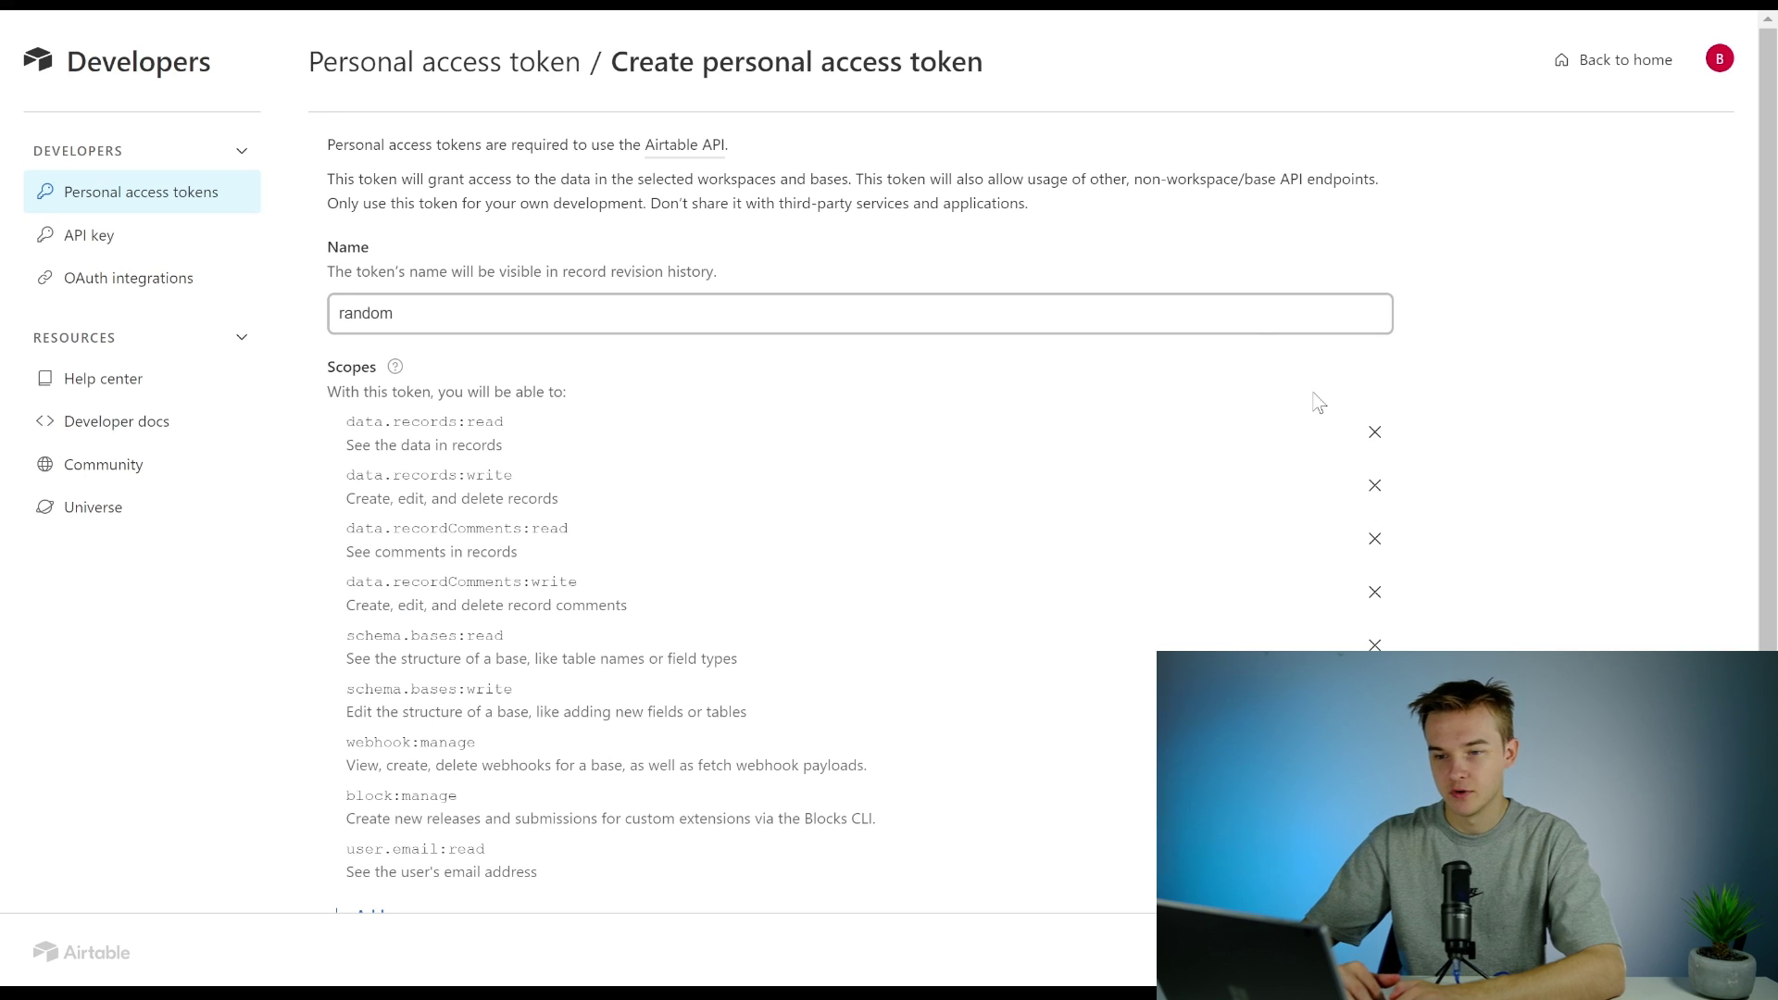
left_click(1254, 325)
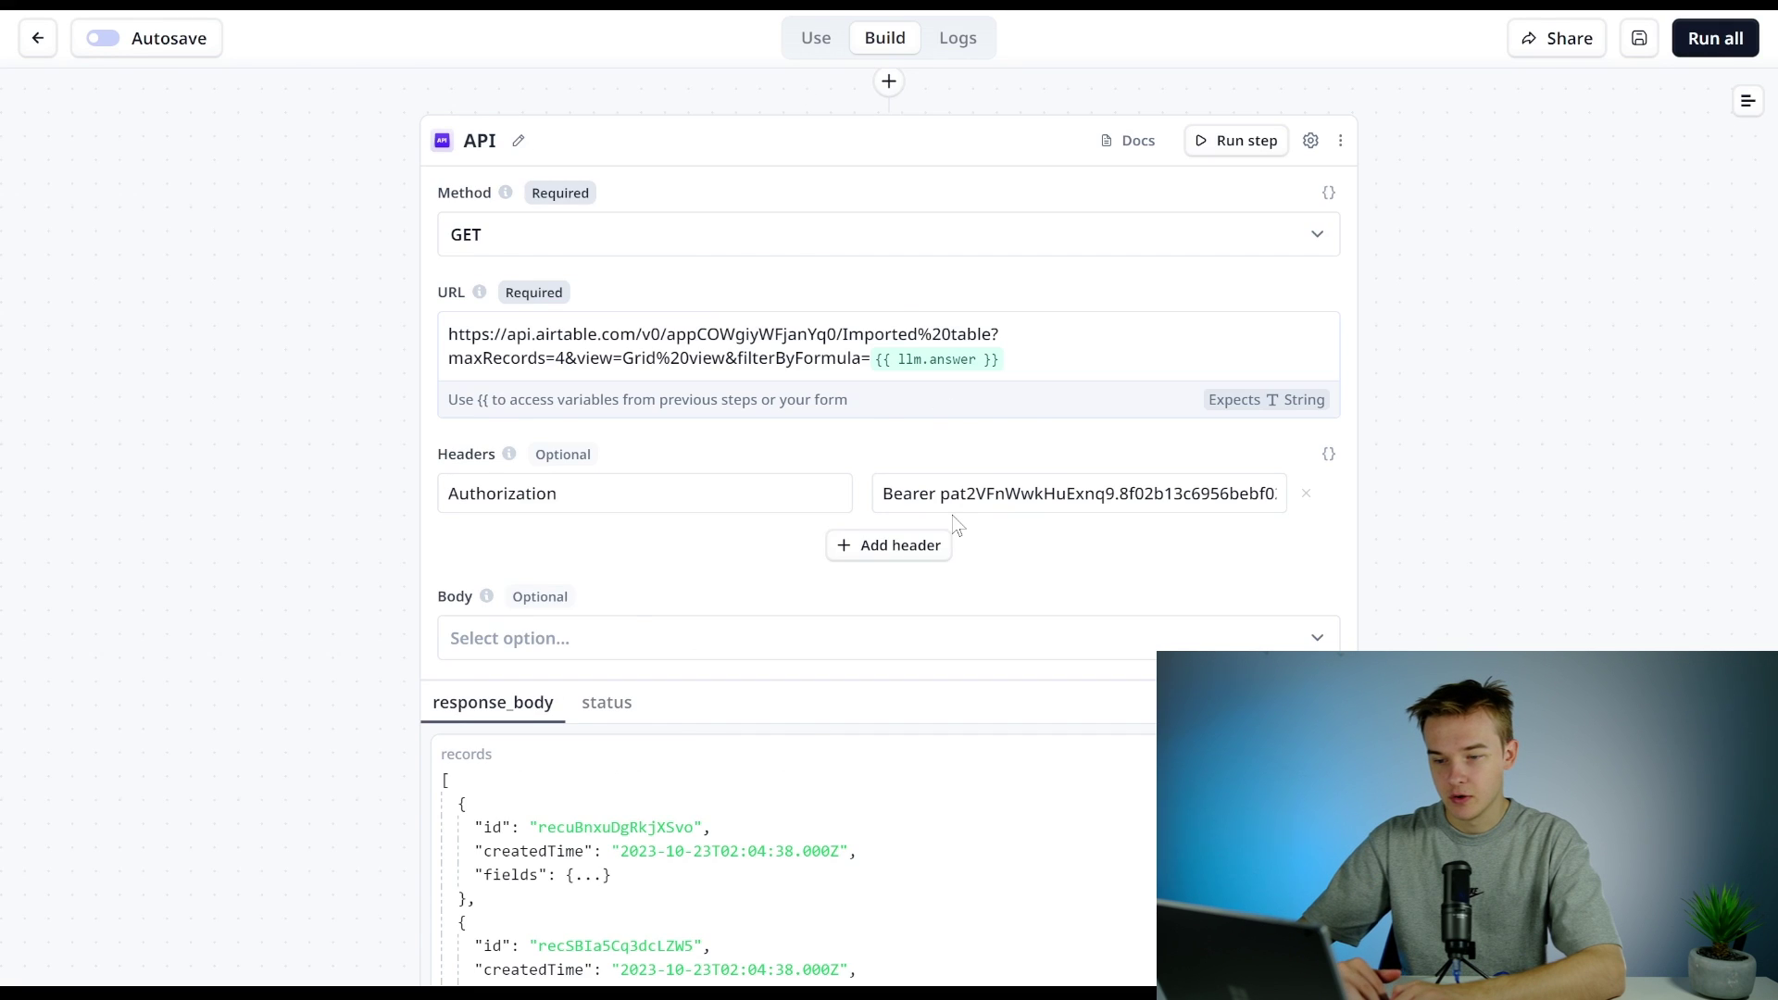
Step: Review and save the Airtable API step, then go back to the Tools list
scroll(954, 521, "down", 2)
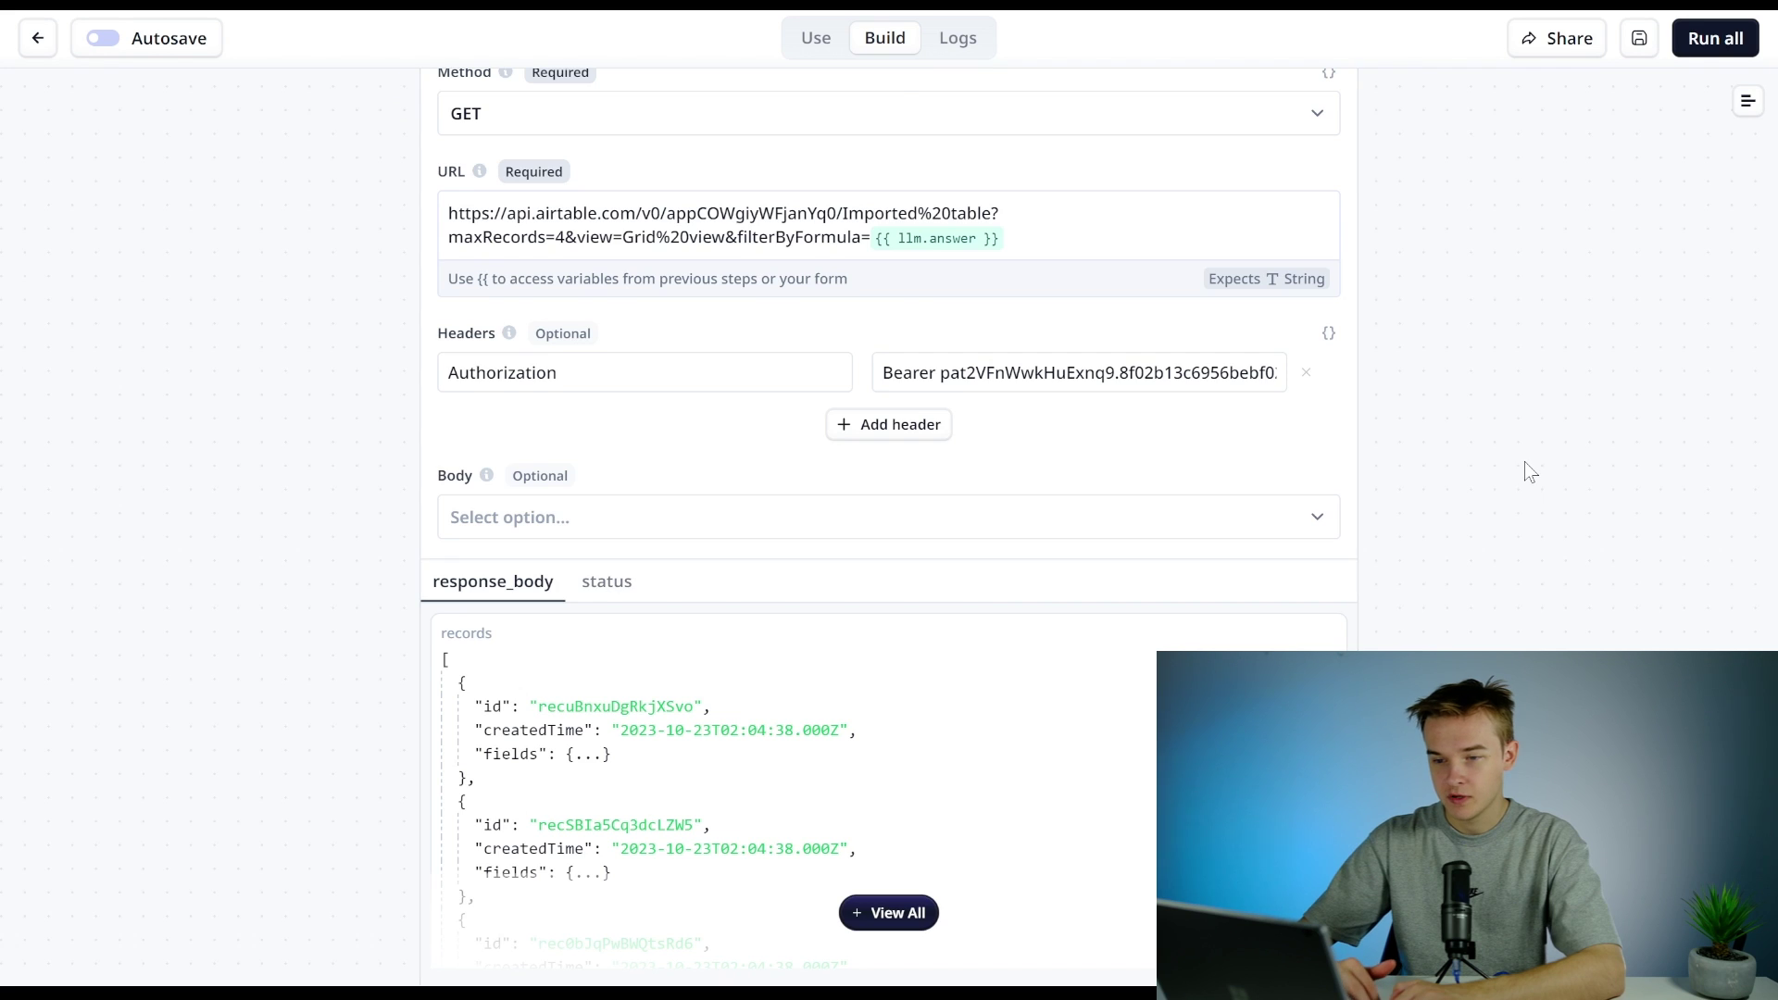
scroll(1524, 461, "up", 2)
scroll(1501, 621, "up", 4)
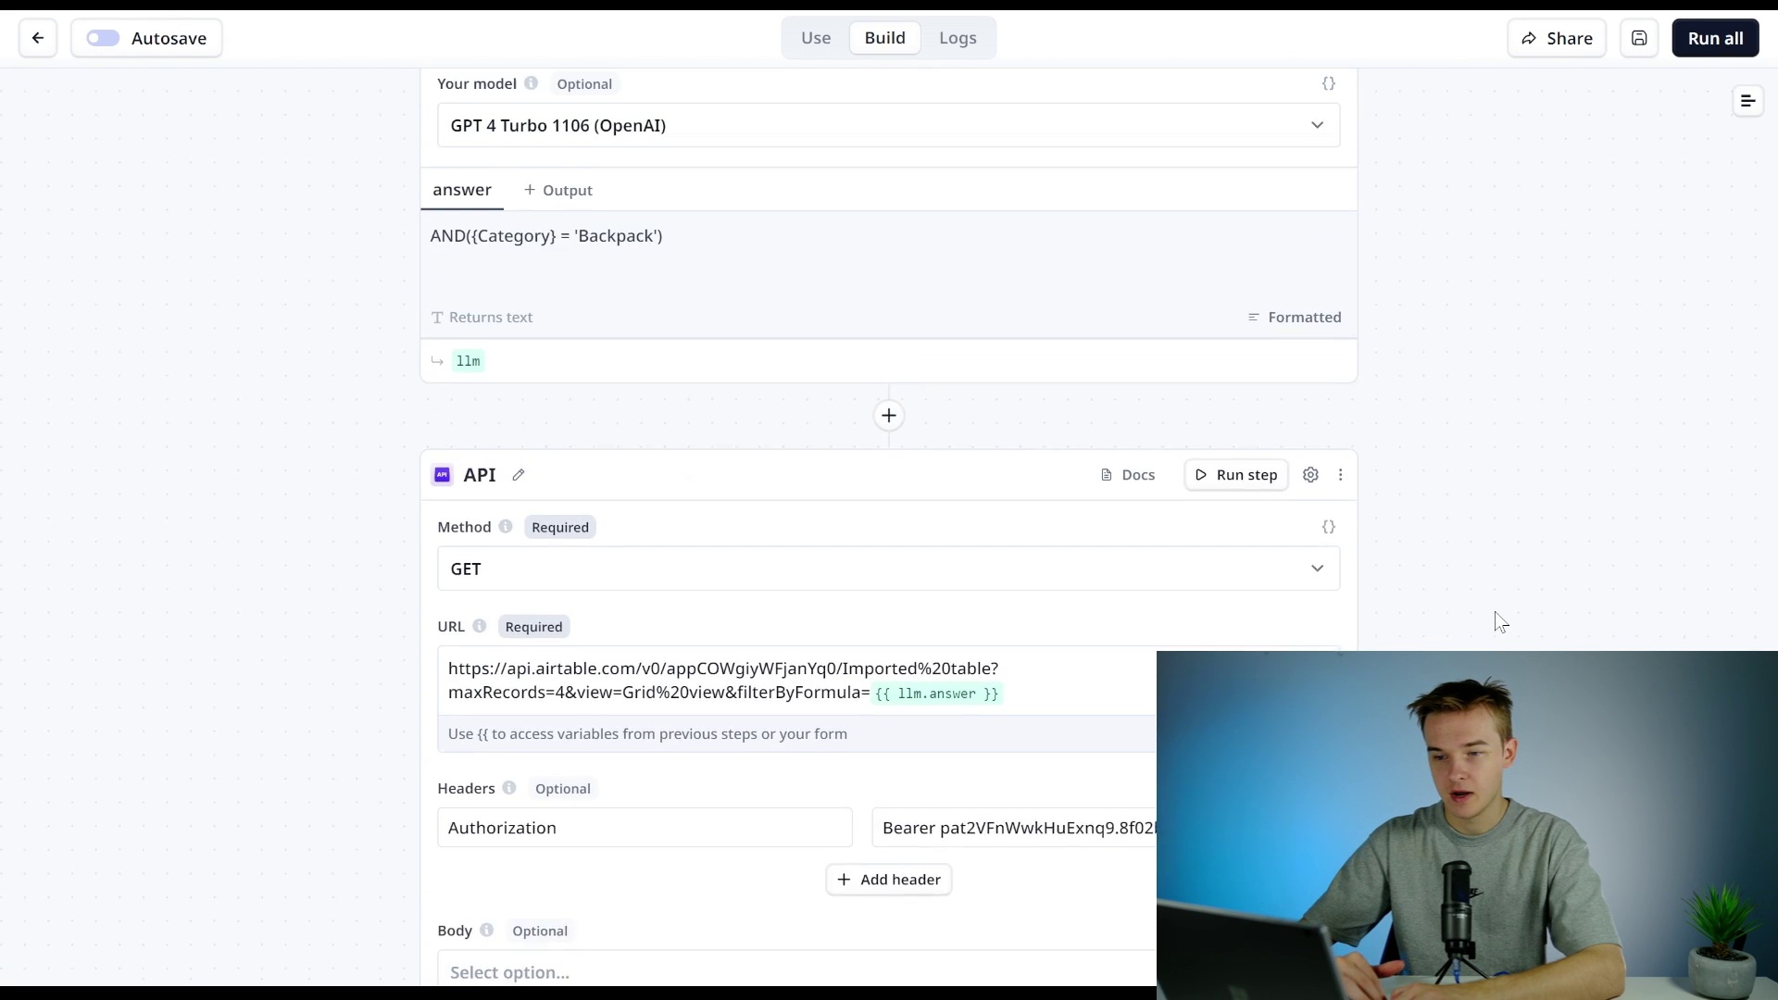
scroll(1581, 180, "down", 3)
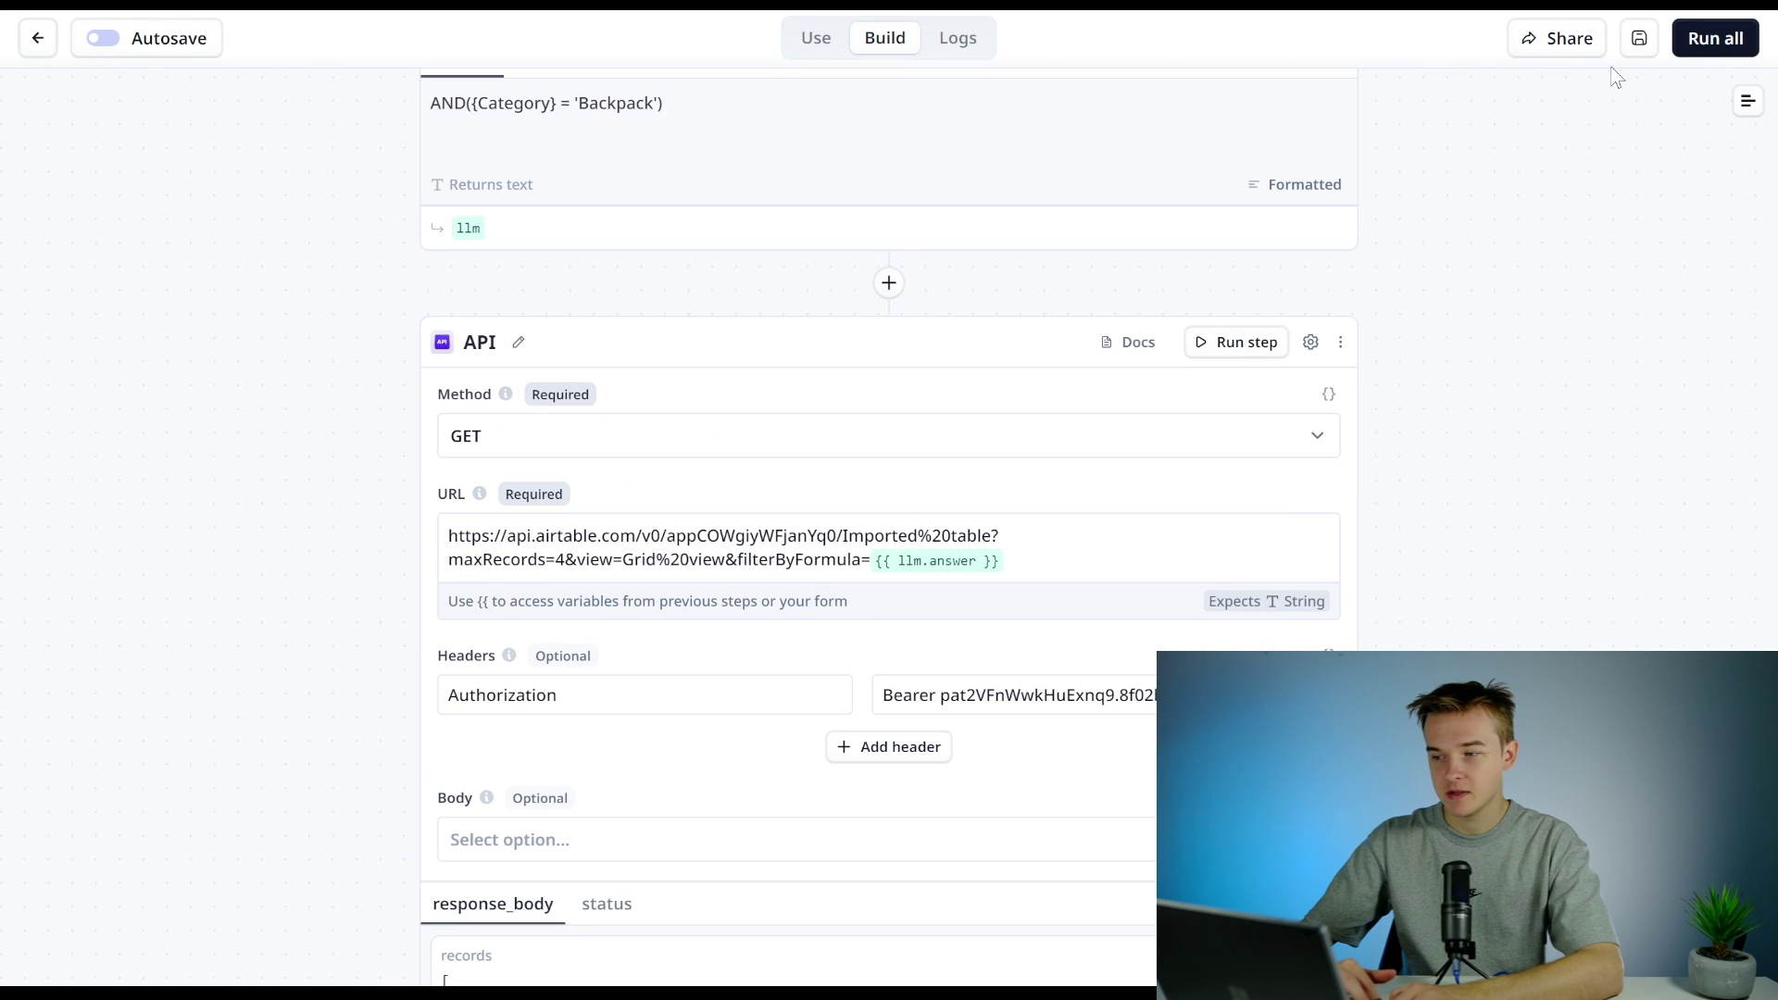
left_click(1639, 38)
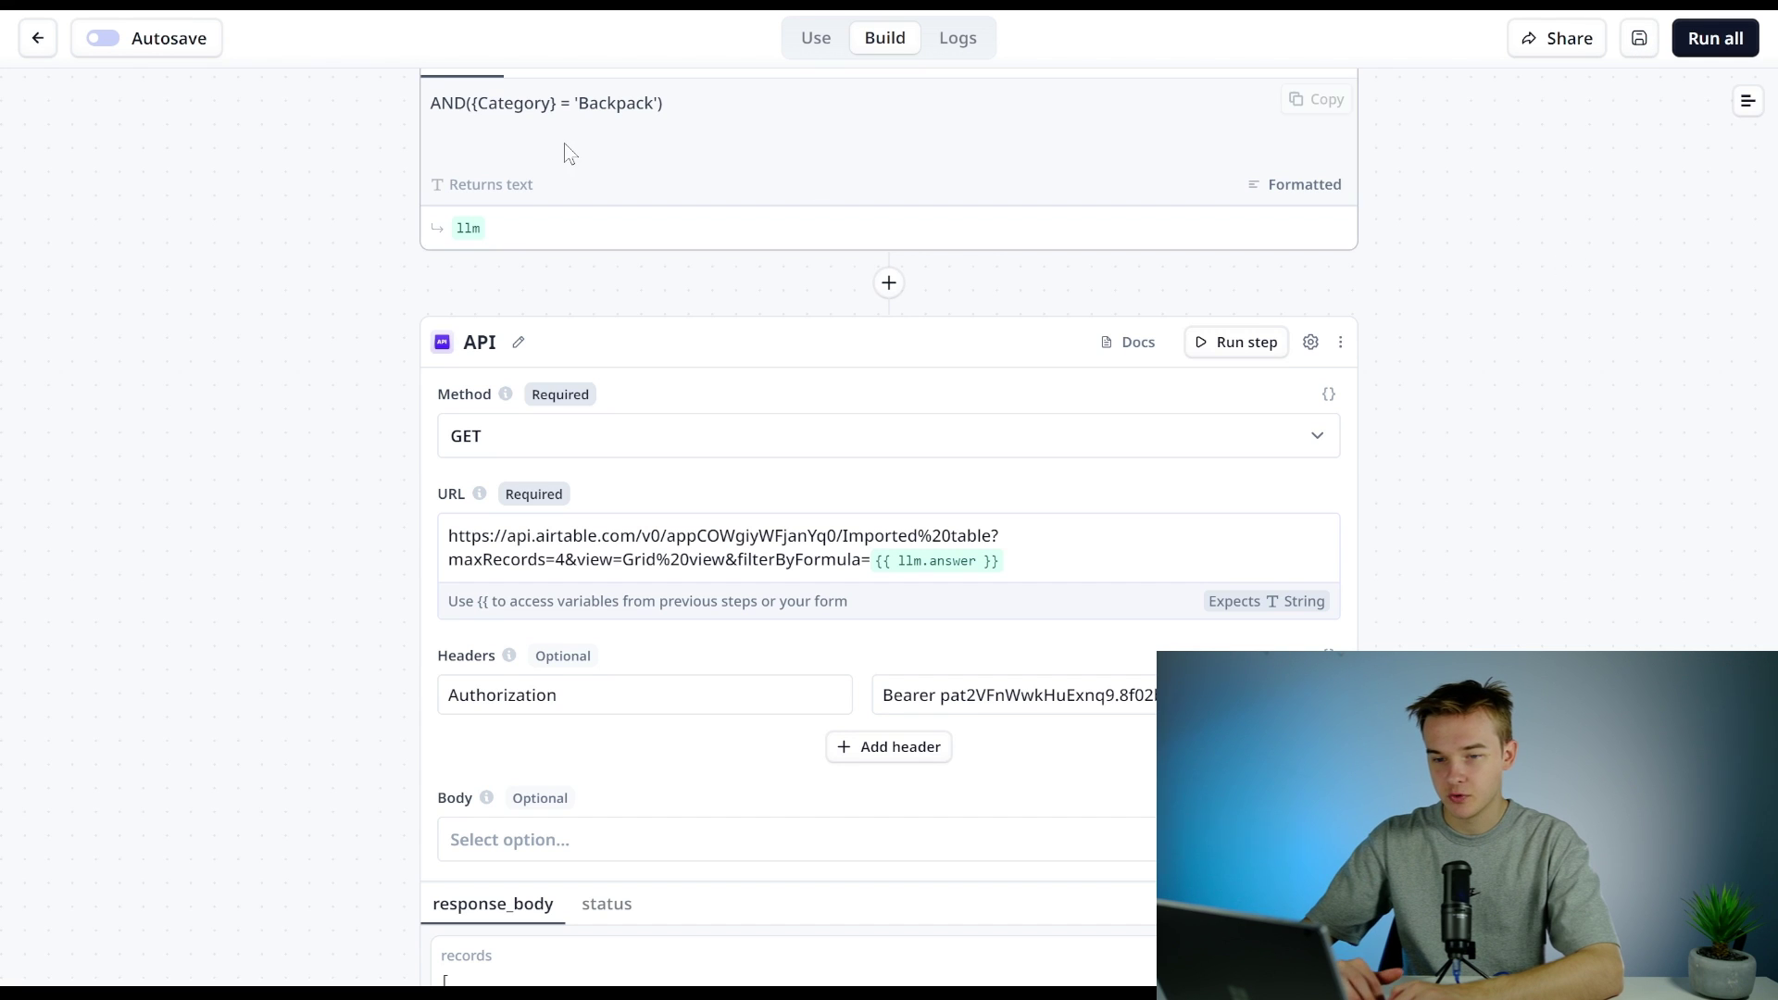
left_click(35, 38)
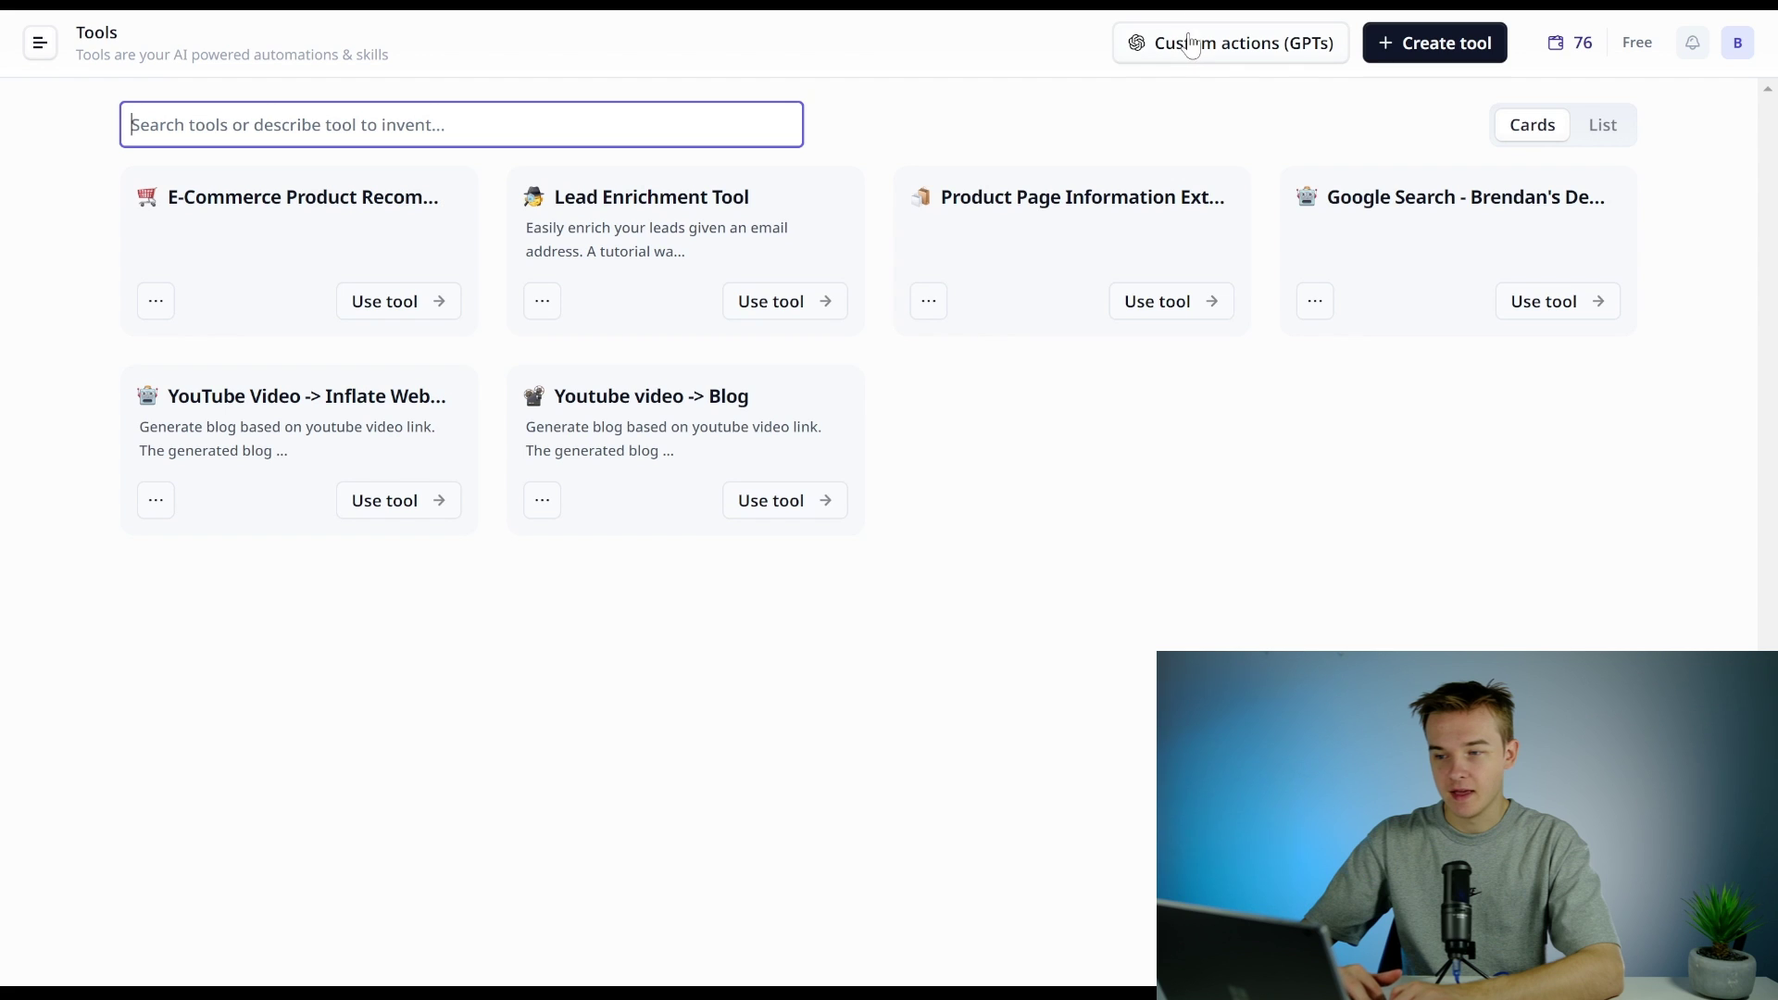
Step: Generate and copy the GPT custom-action OpenAPI schema for the E-Commerce Product Recommendation System tool
left_click(1192, 46)
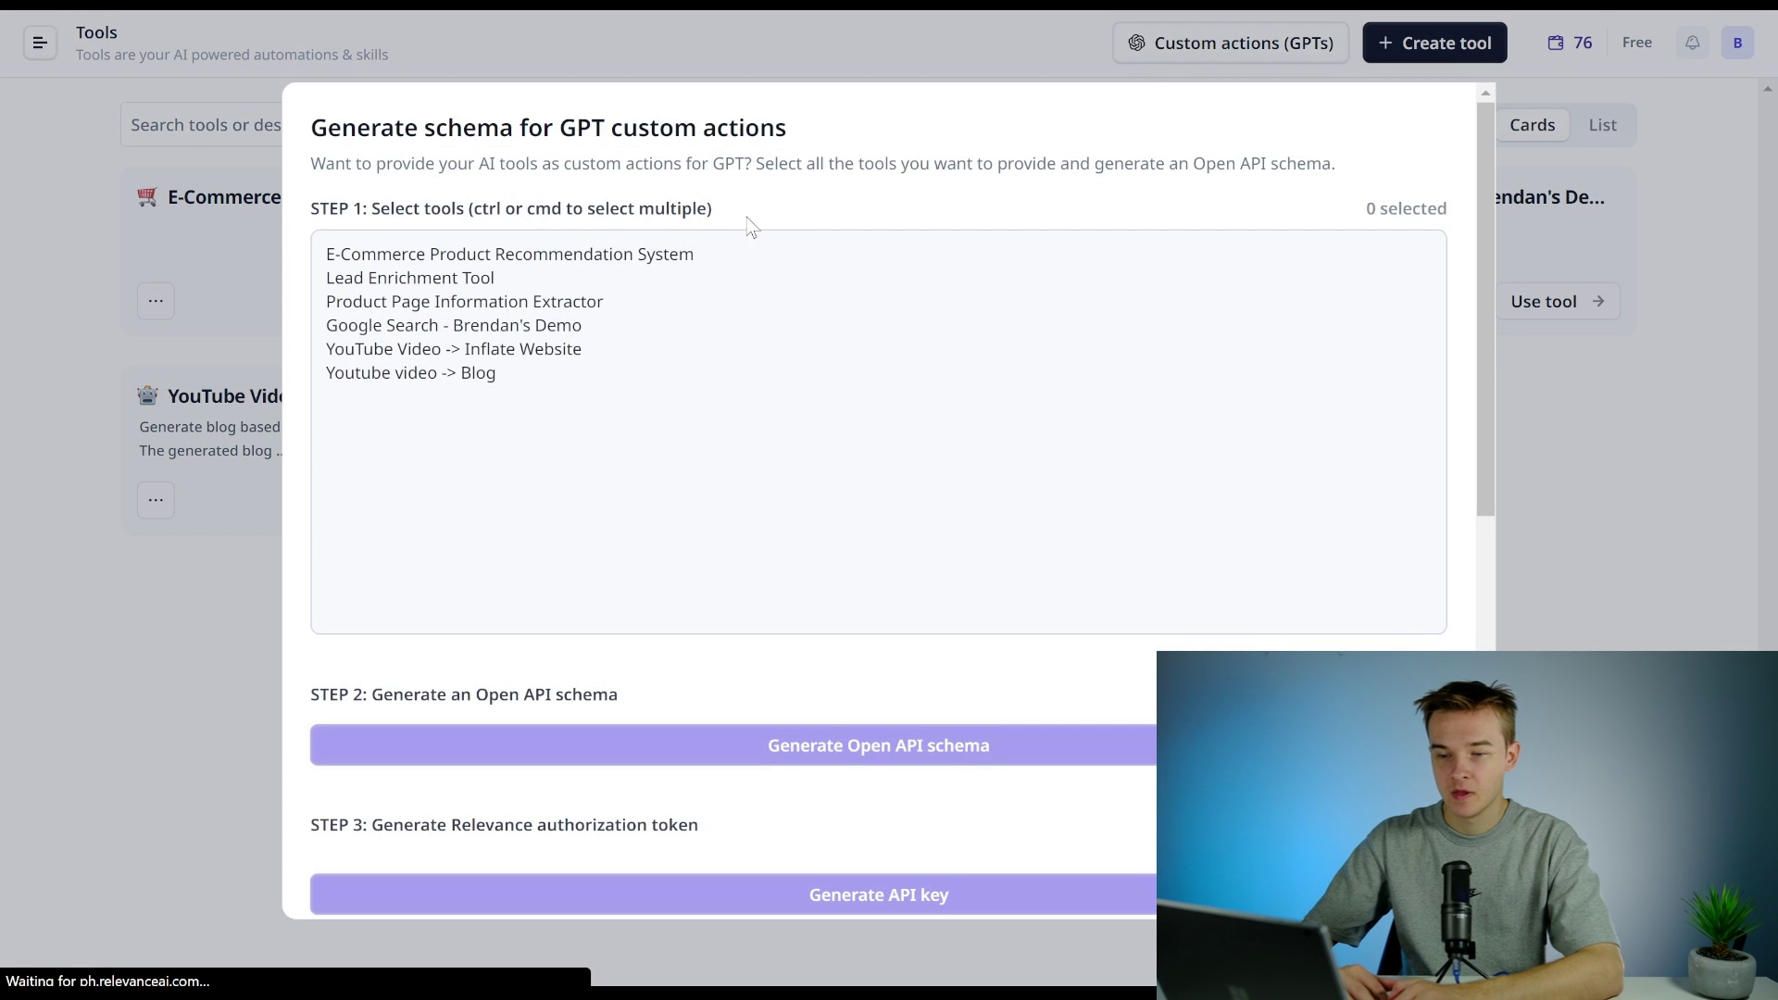
left_click(619, 259)
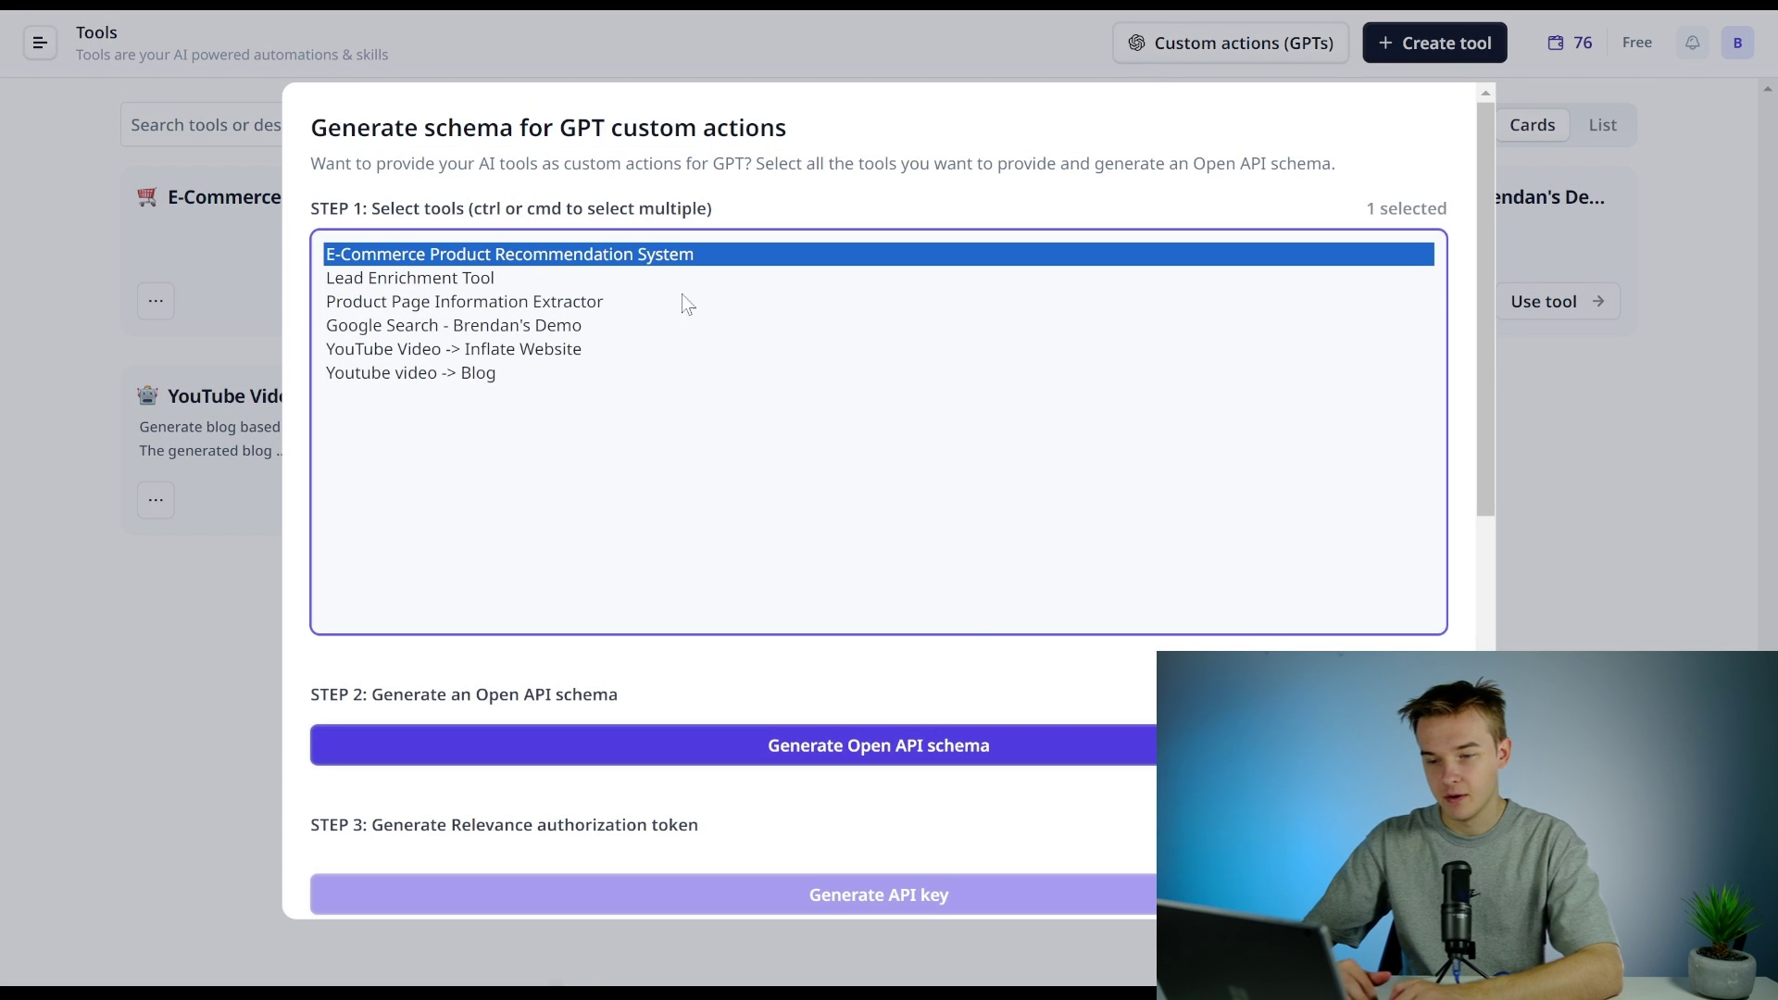
left_click(940, 737)
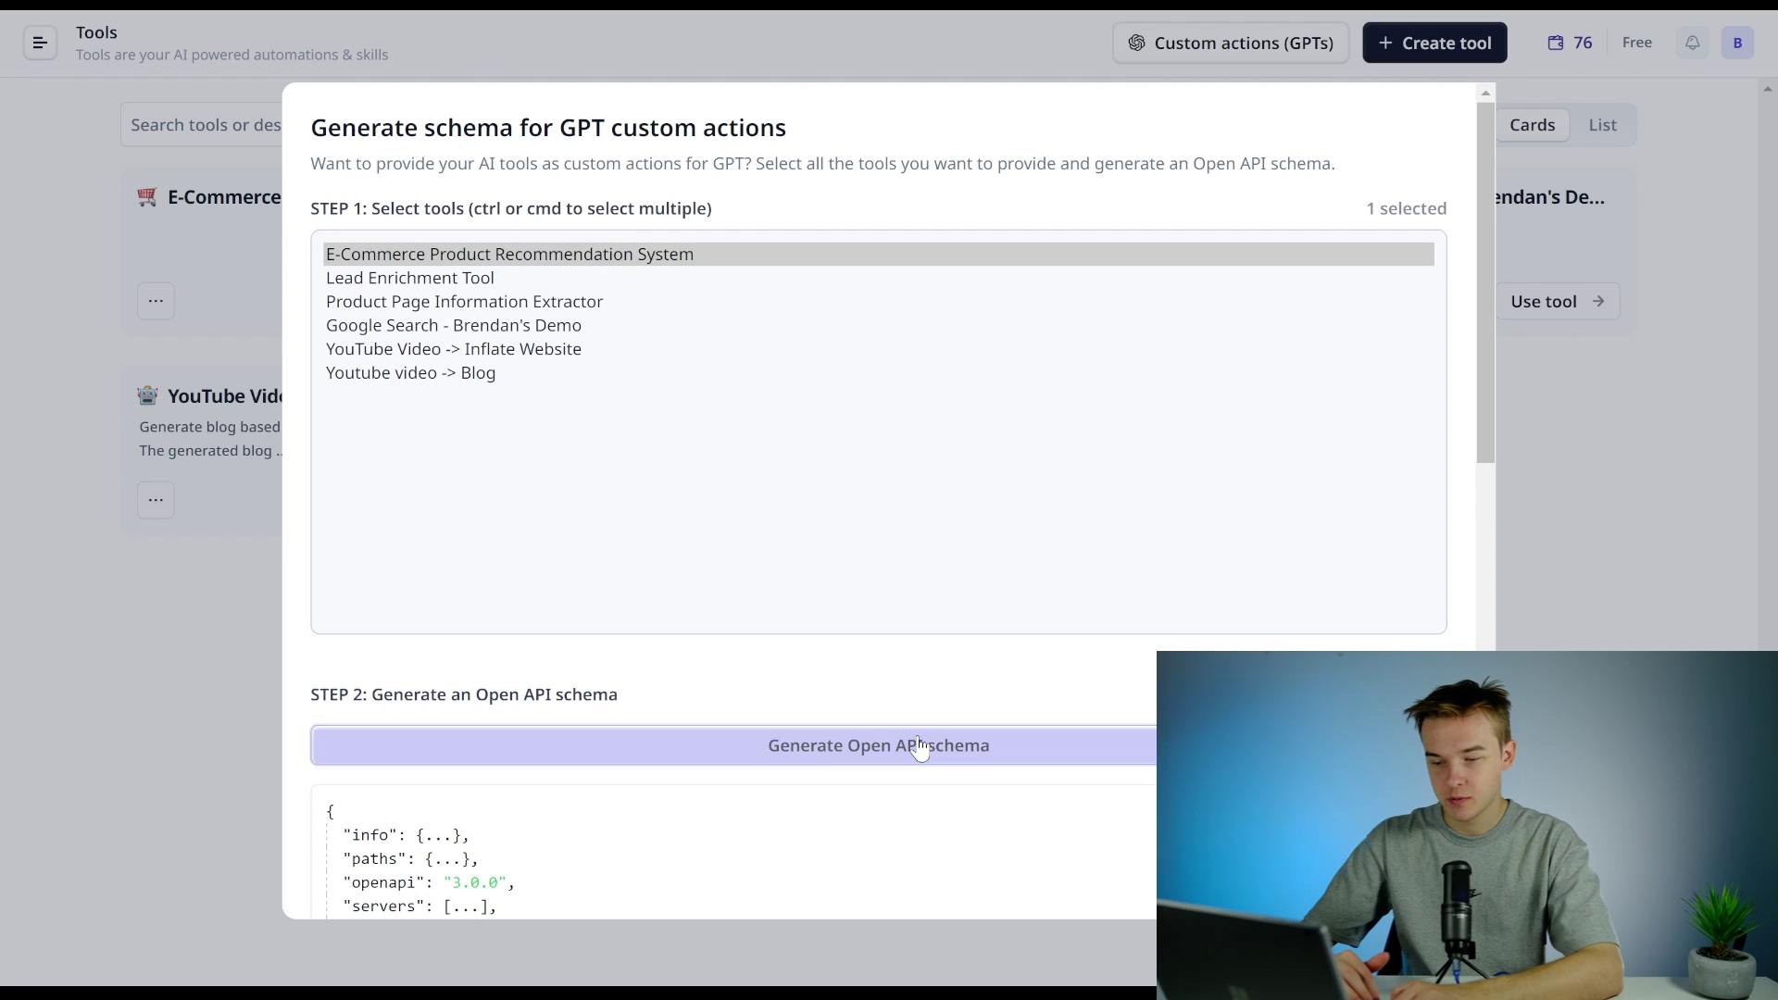
scroll(995, 690, "down", 4)
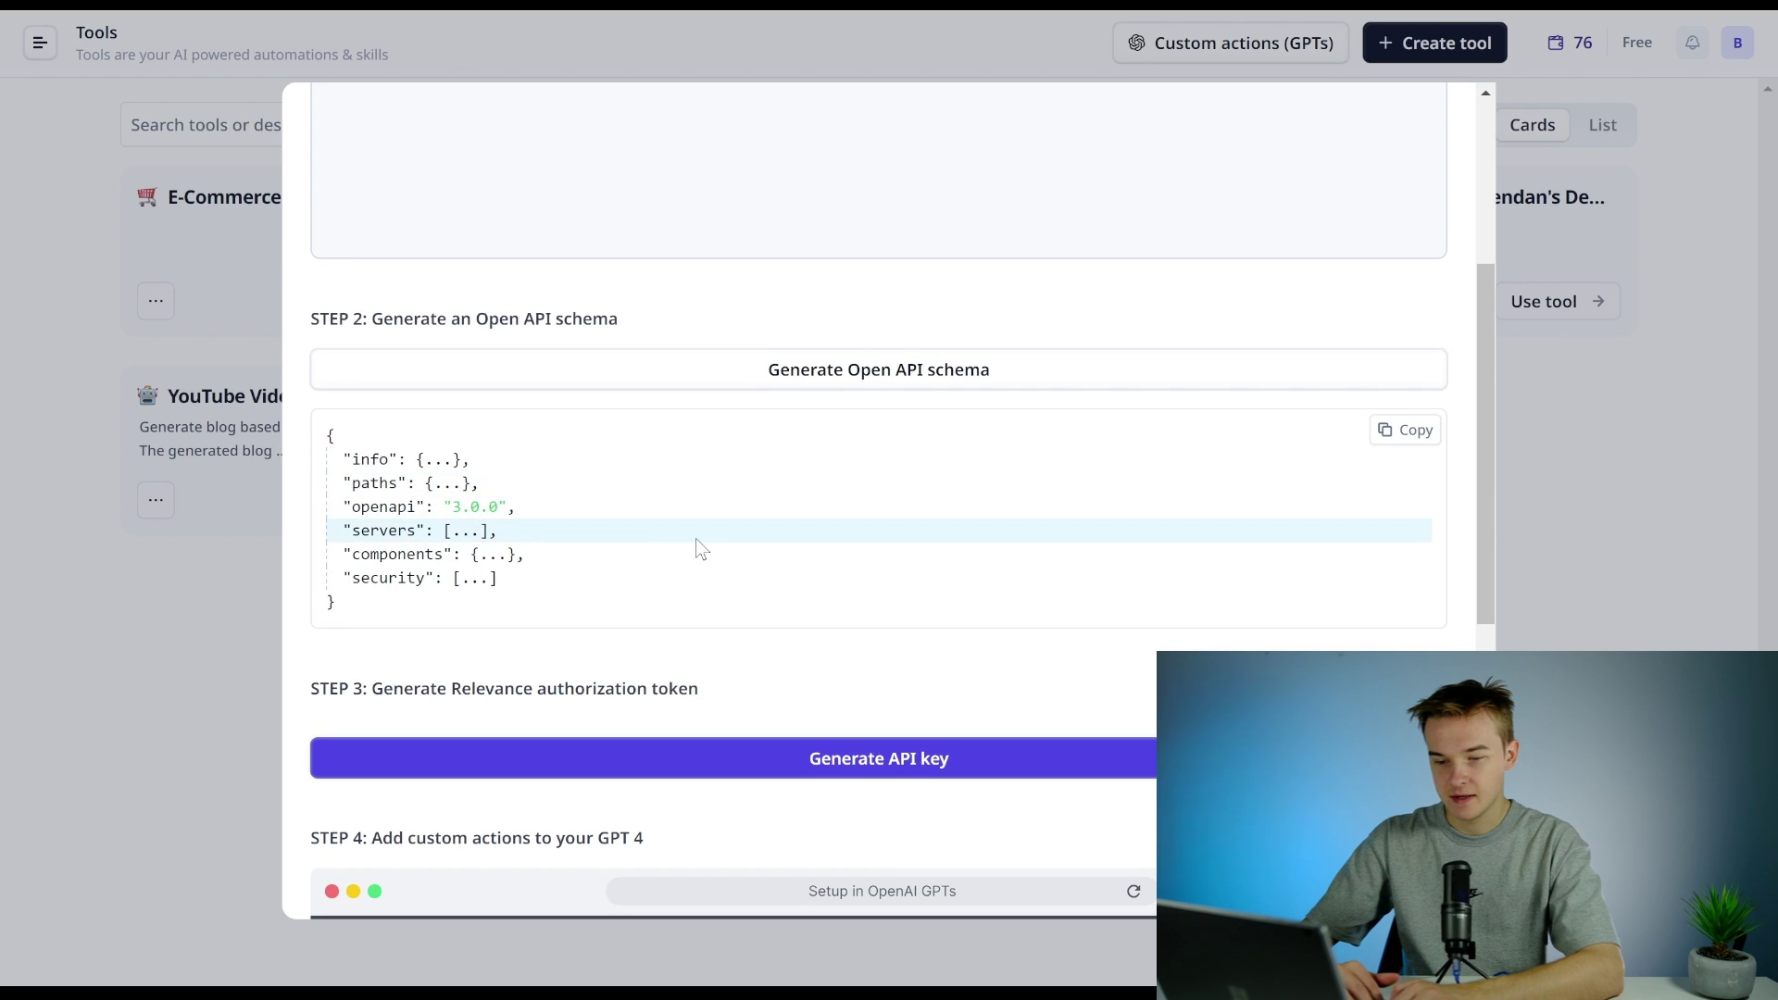
scroll(697, 539, "down", 2)
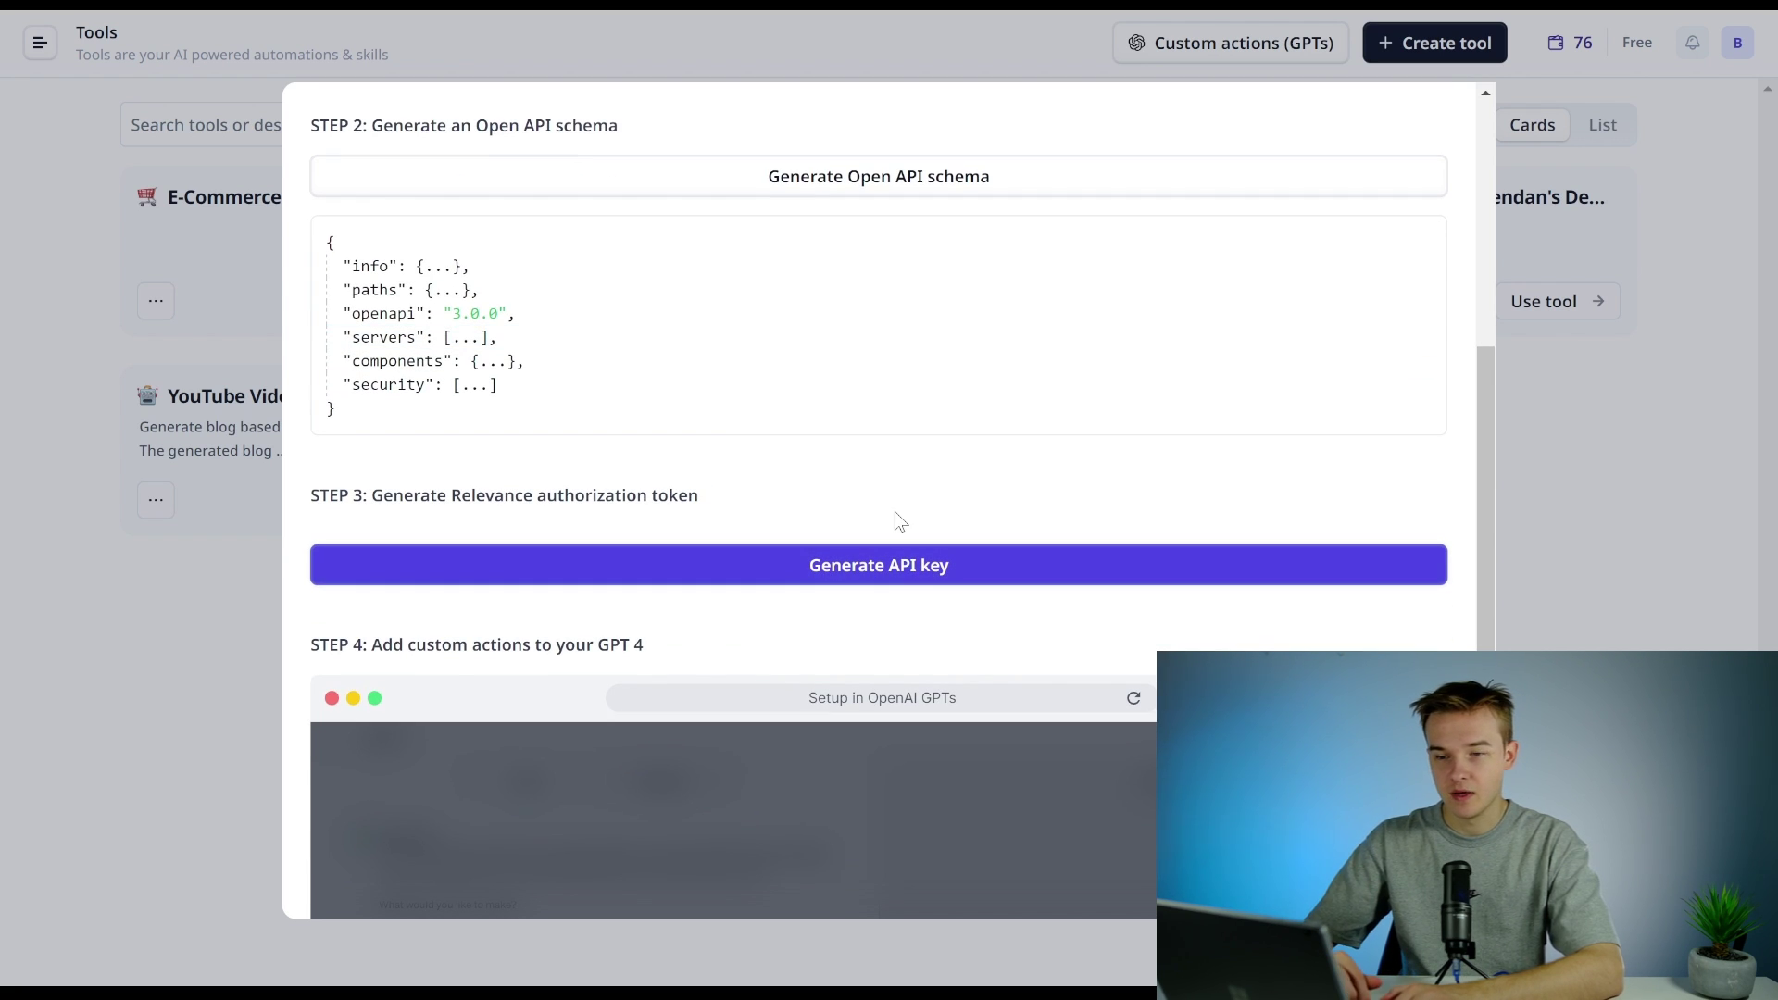
scroll(850, 519, "up", 1)
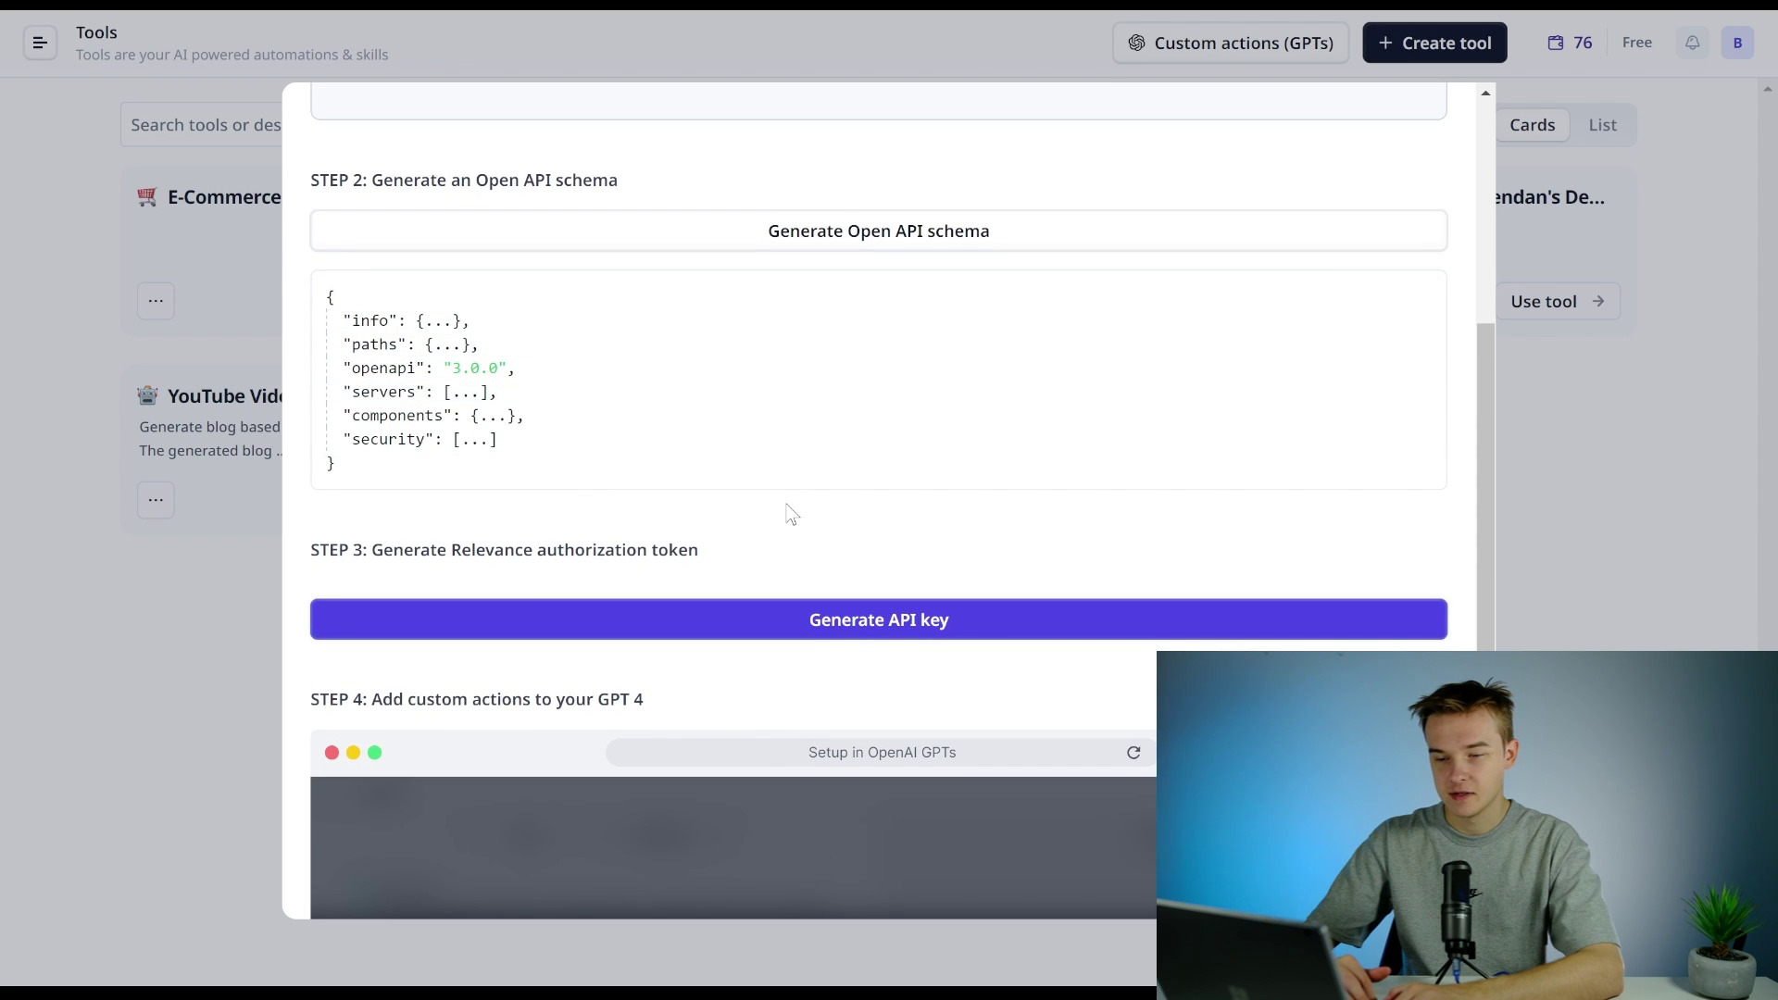
left_click(1409, 292)
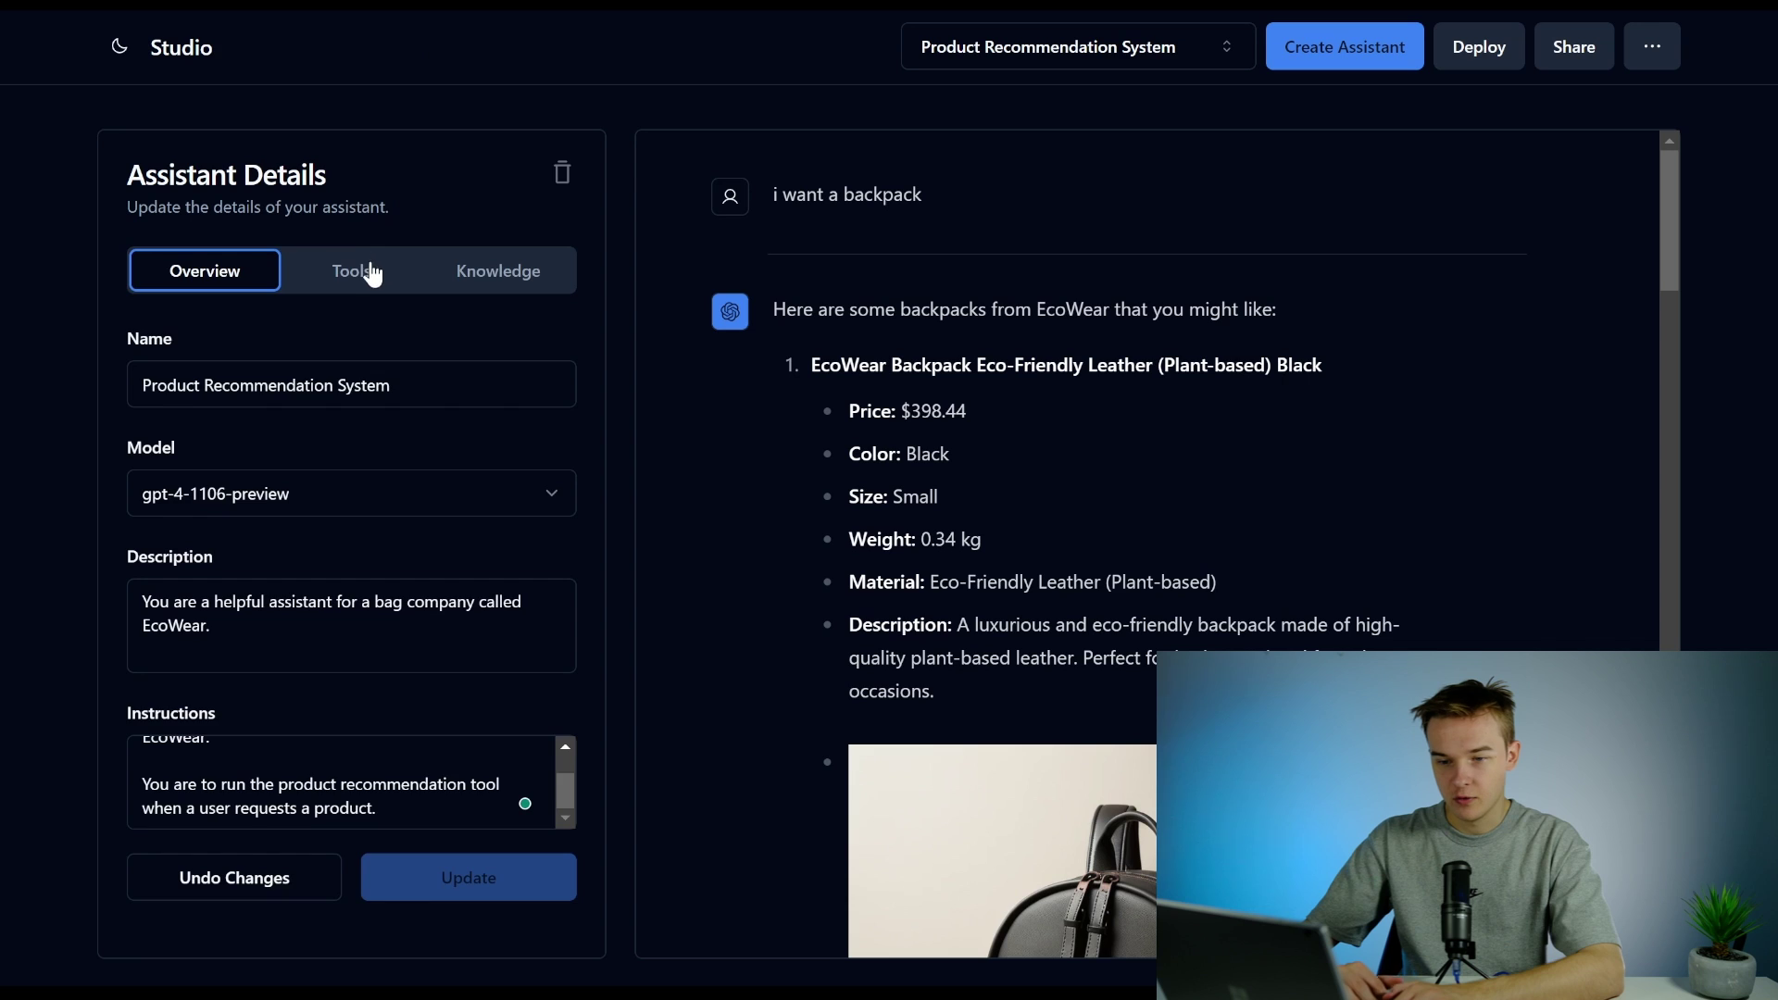
left_click(366, 271)
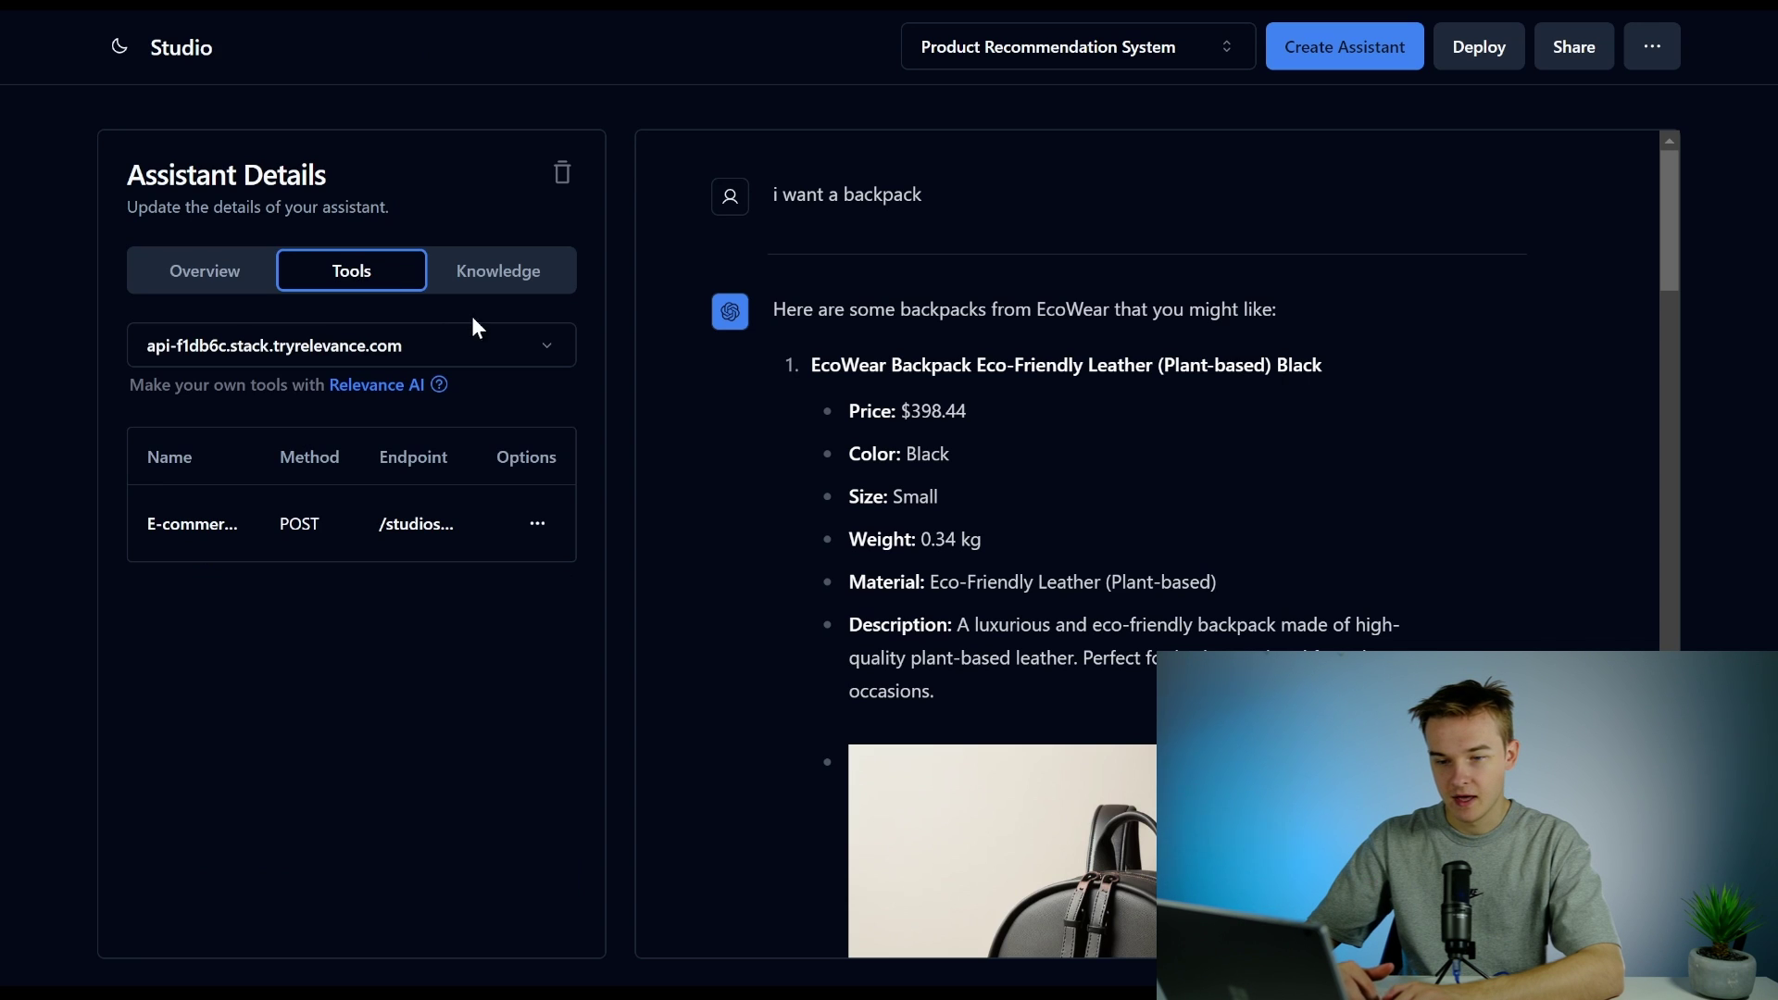
left_click(516, 345)
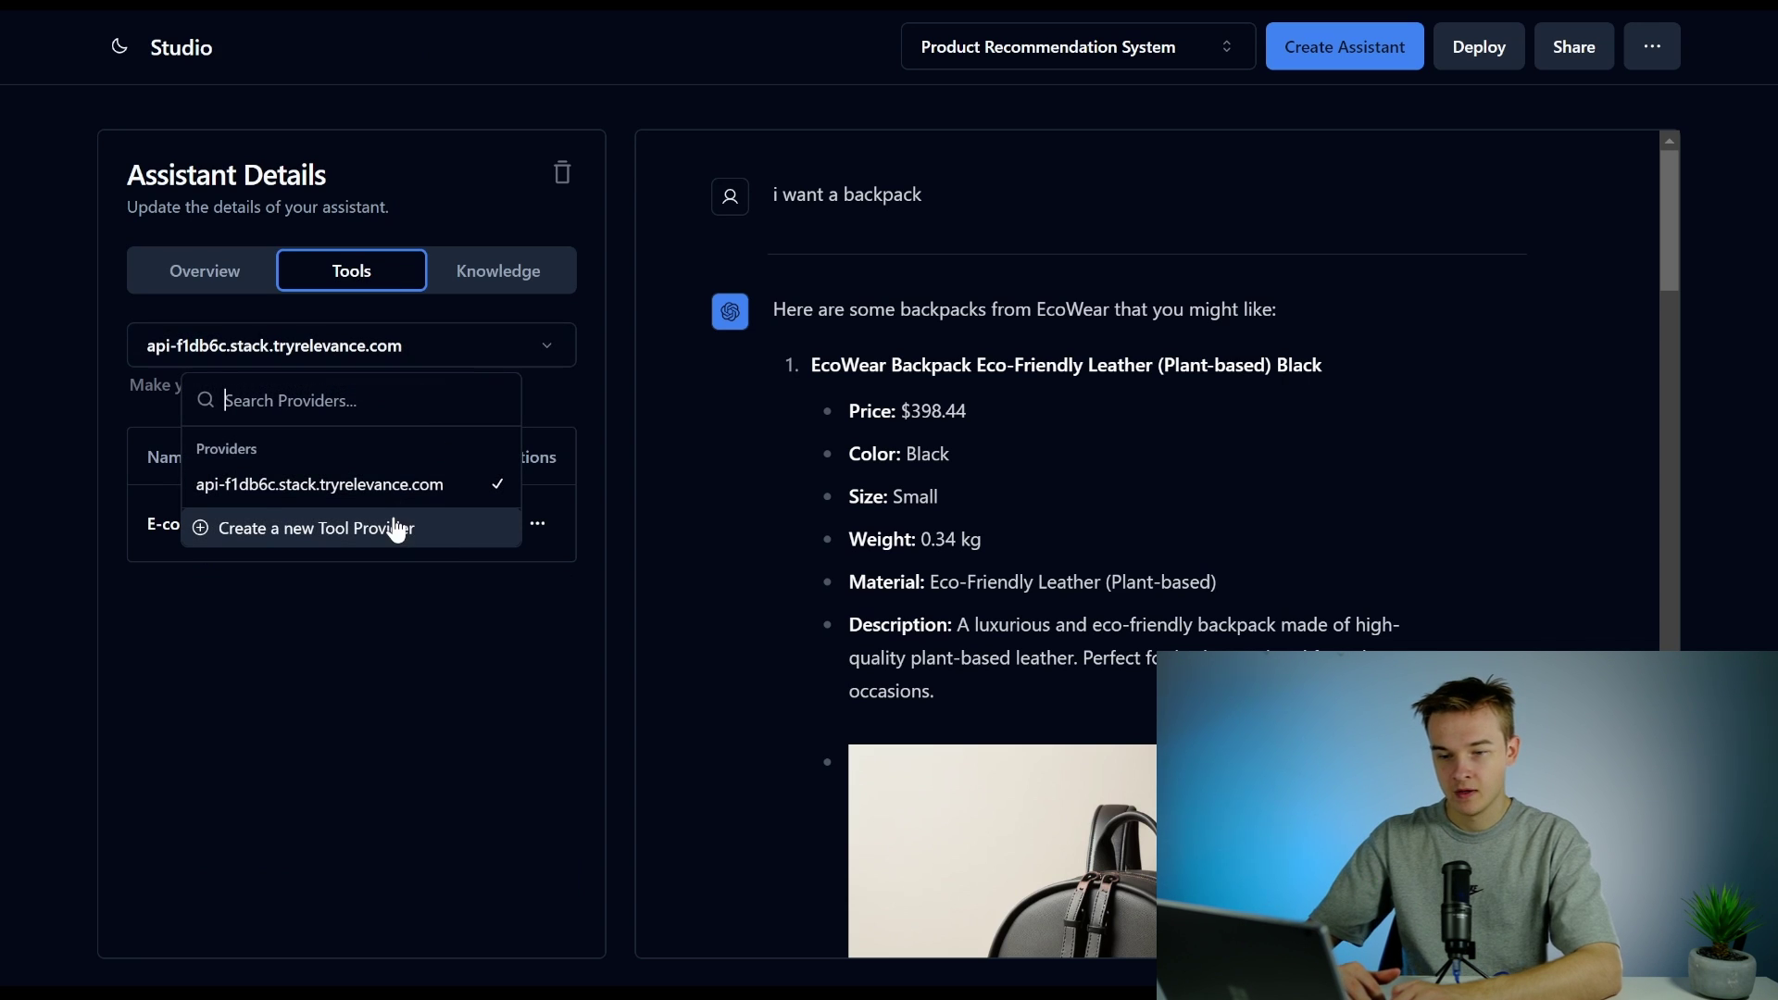
left_click(309, 538)
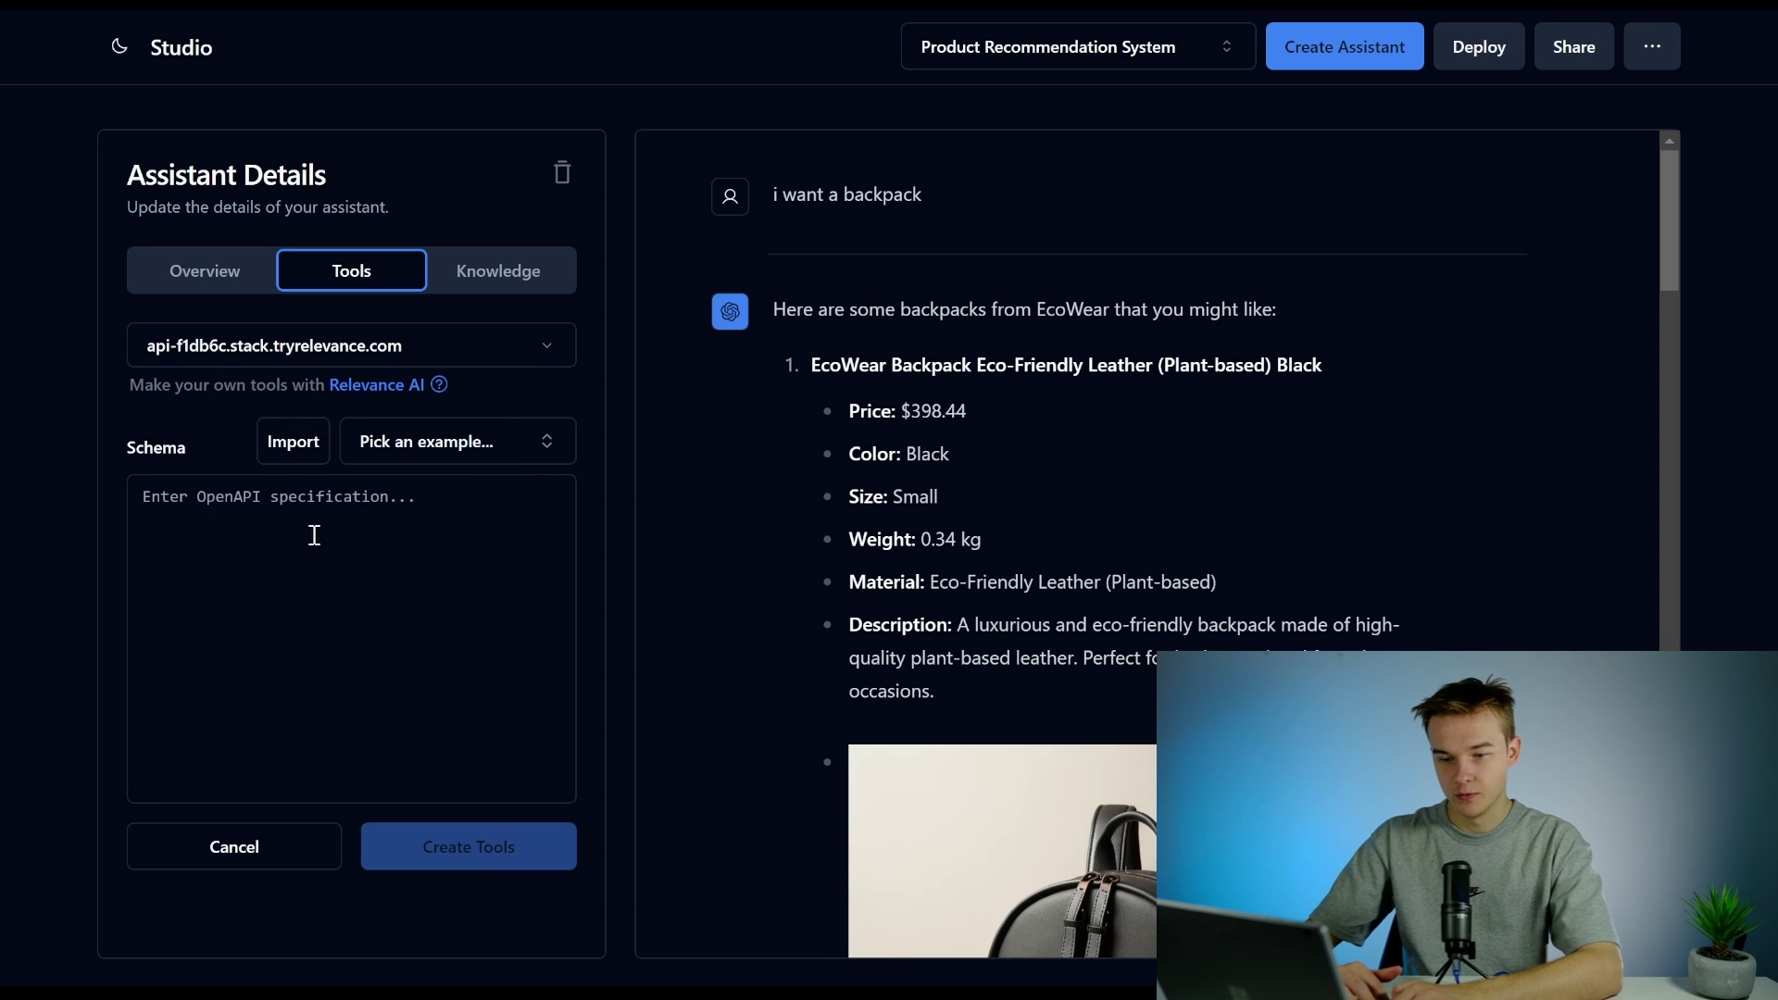
left_click(346, 515)
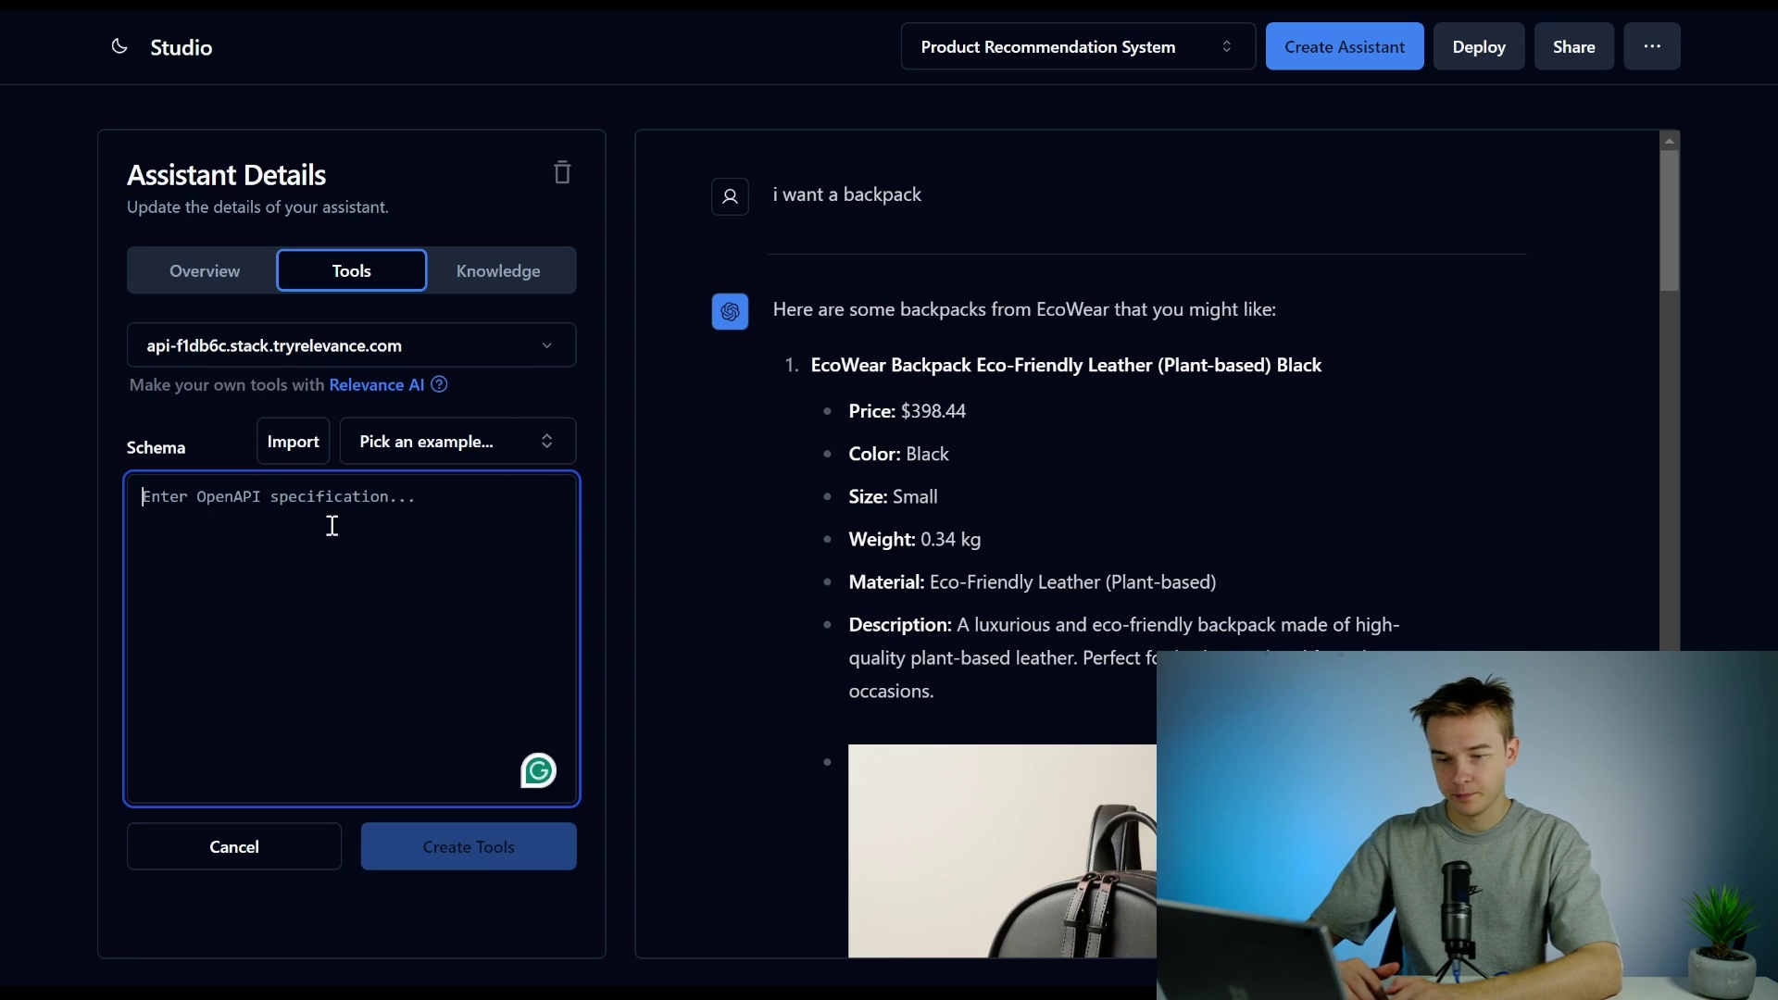
left_click(505, 442)
left_click(586, 476)
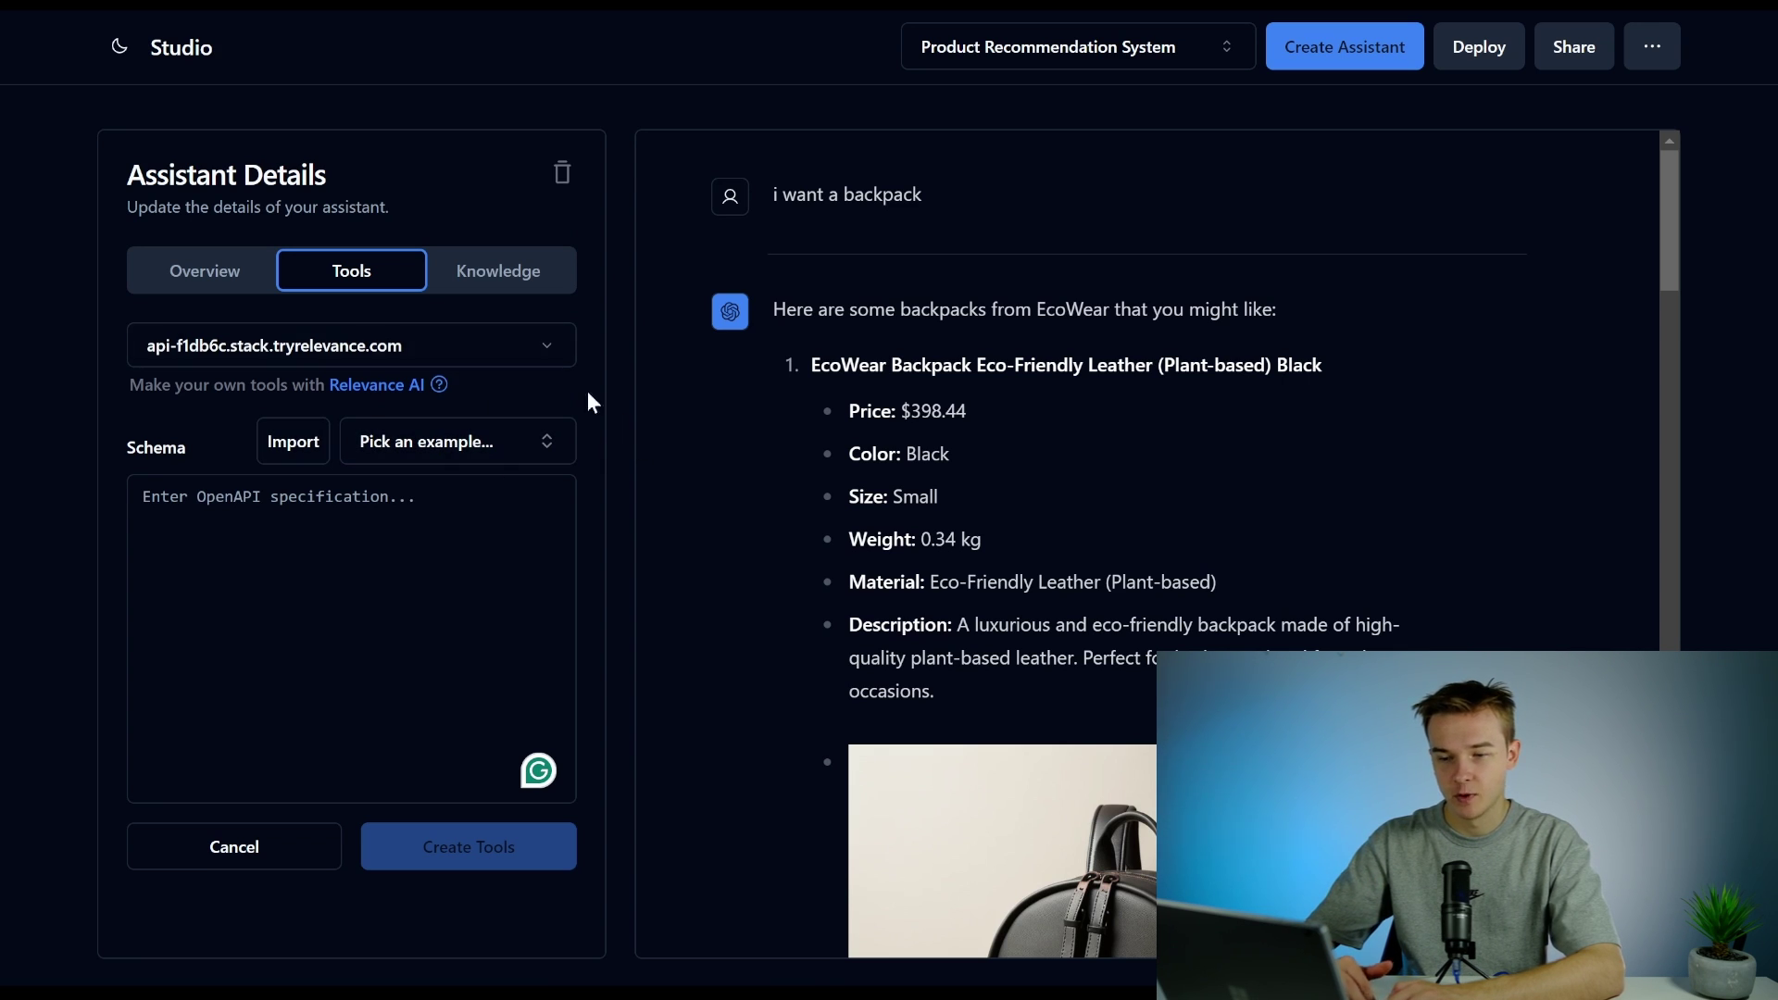
left_click(206, 277)
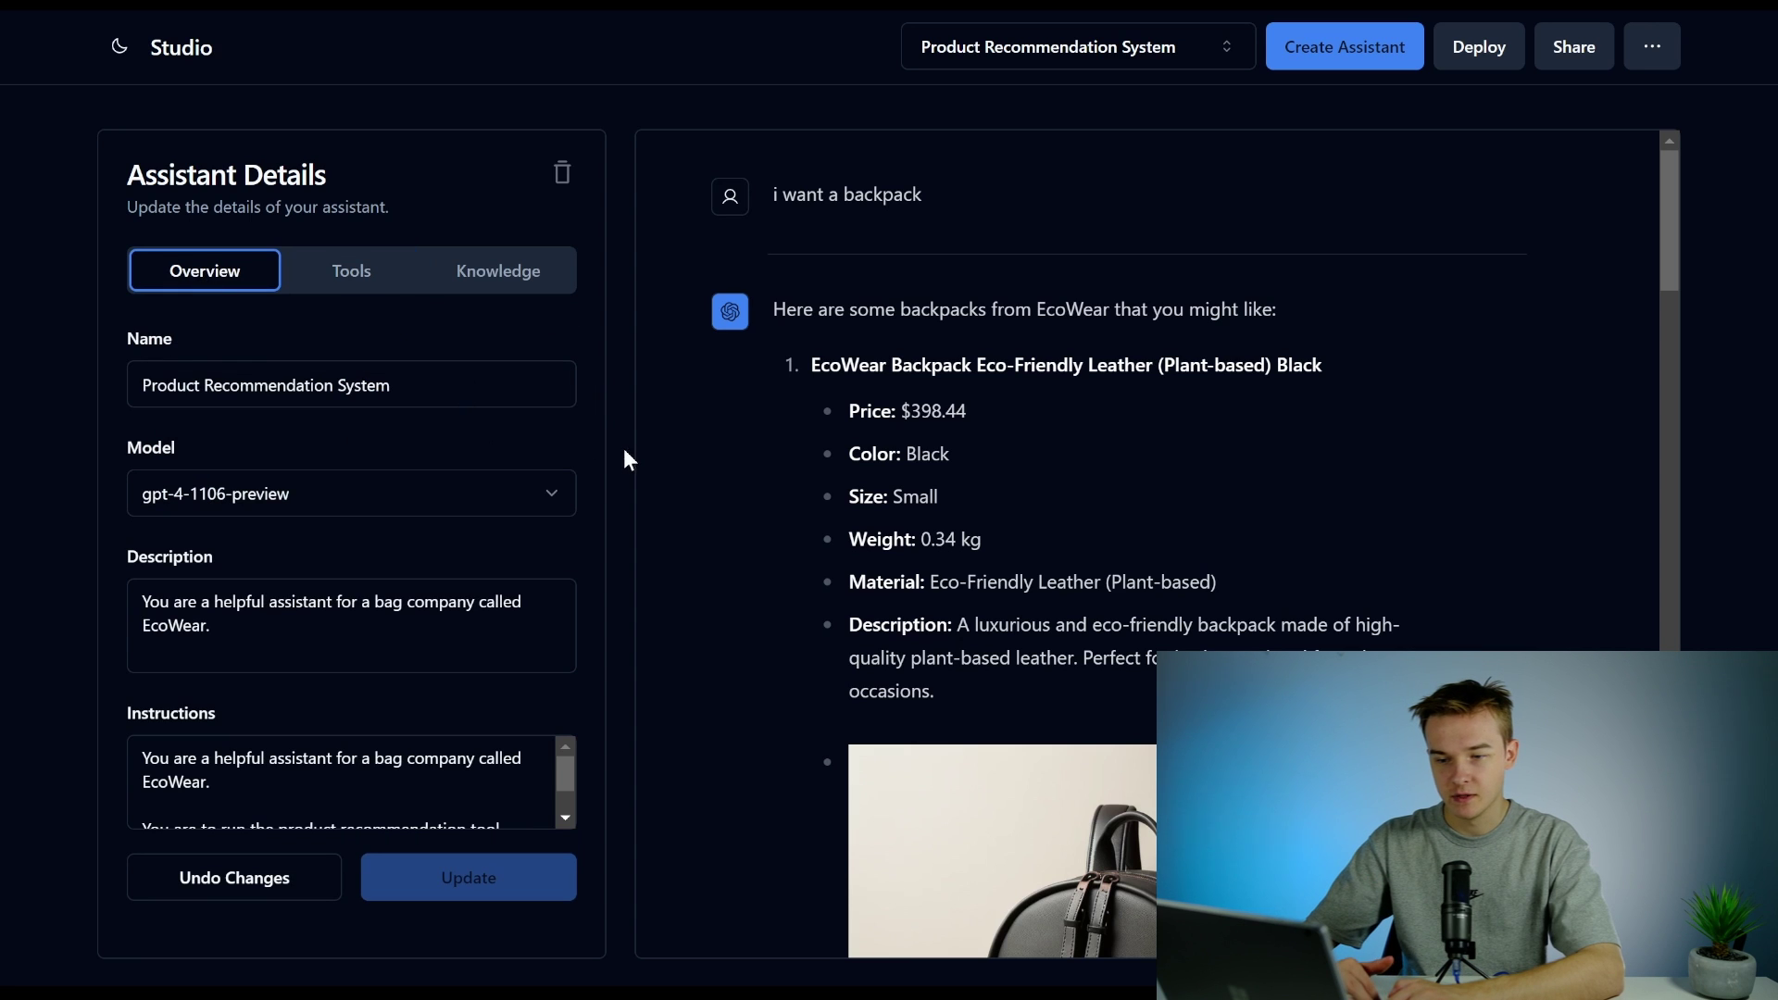
scroll(973, 499, "down", 1)
scroll(971, 500, "up", 1)
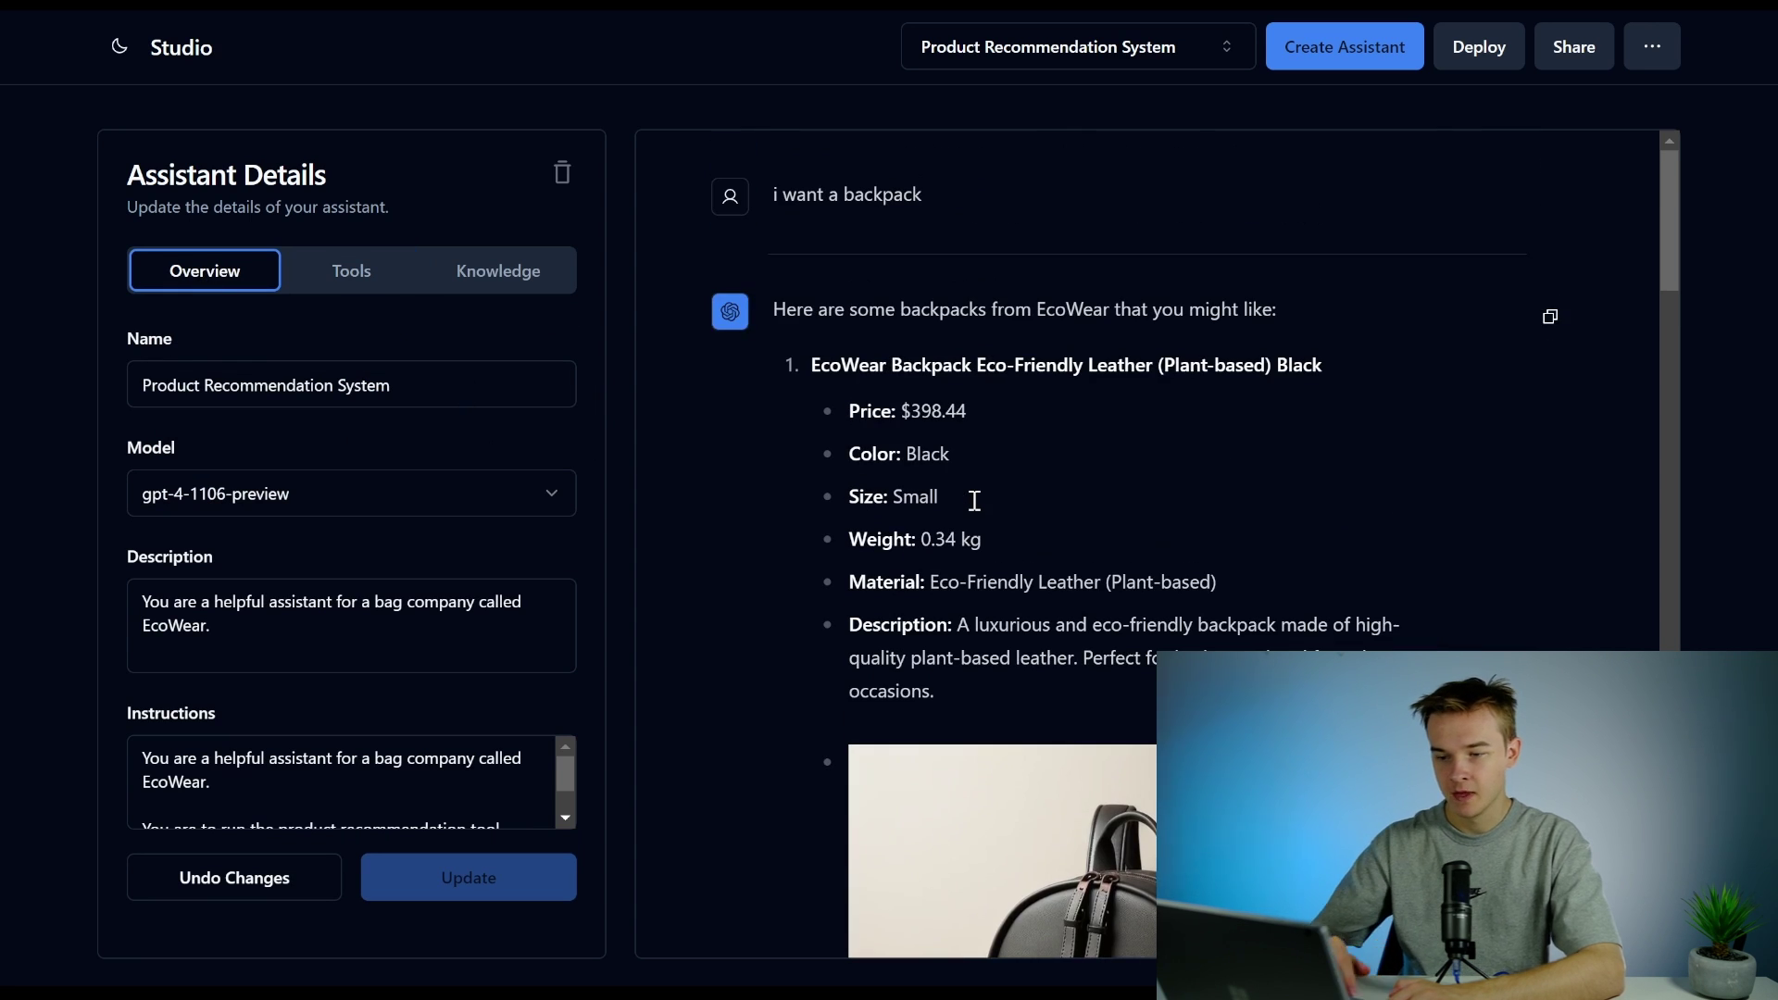